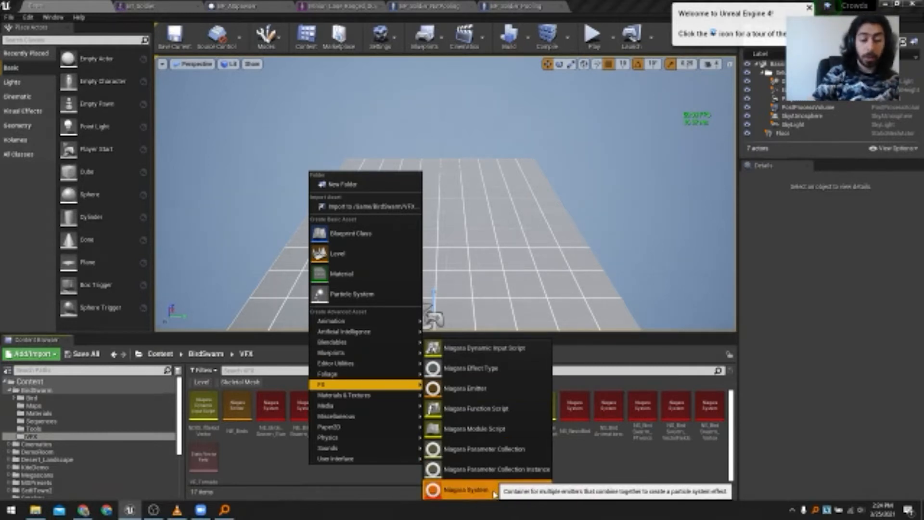
- Create an empty Niagara system named NS_BasicBird2 in the BirdSwarm VFX folder and open it for editing
click(466, 489)
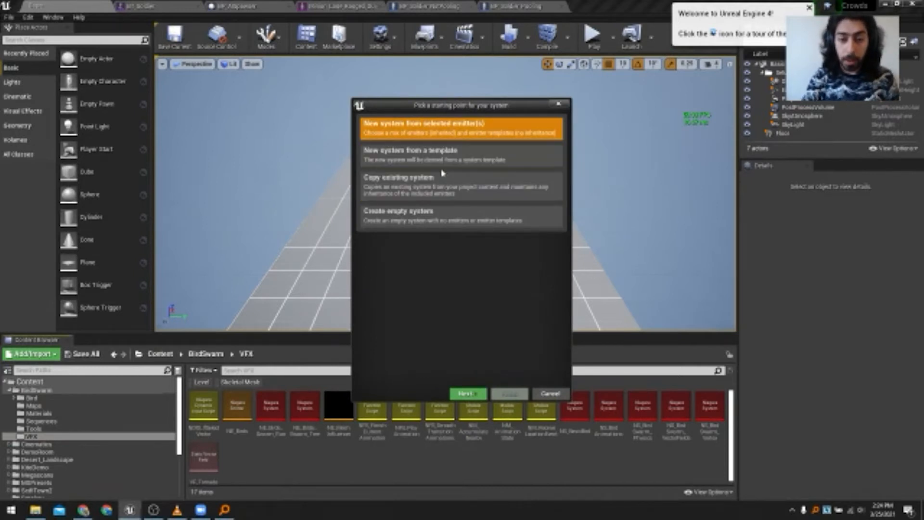
click(460, 216)
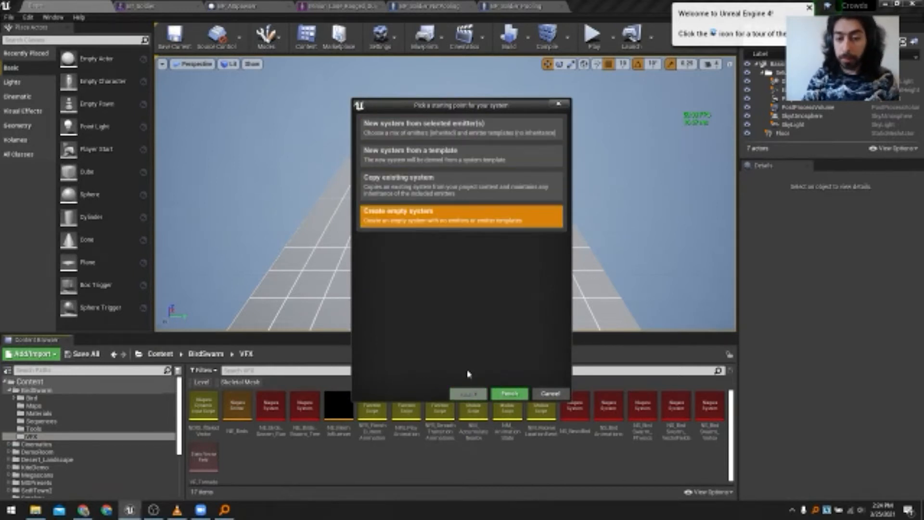
click(509, 395)
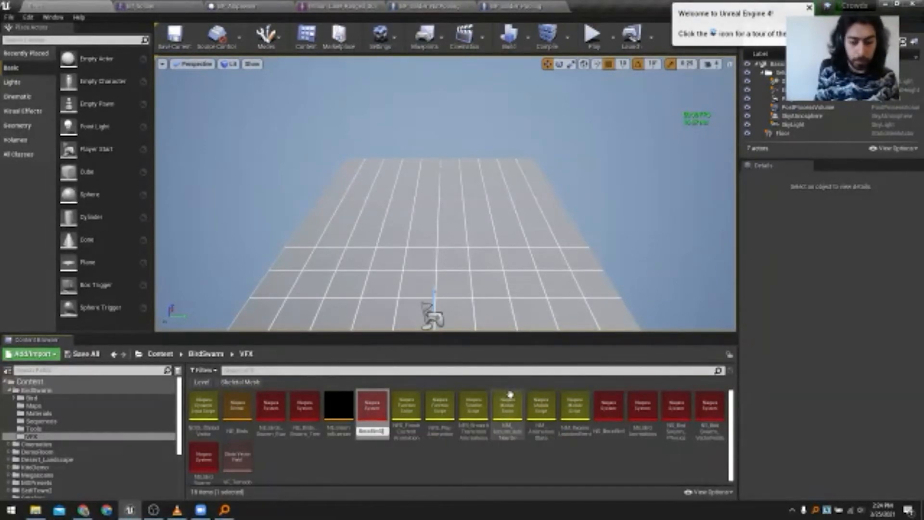
key(Return)
key(Return)
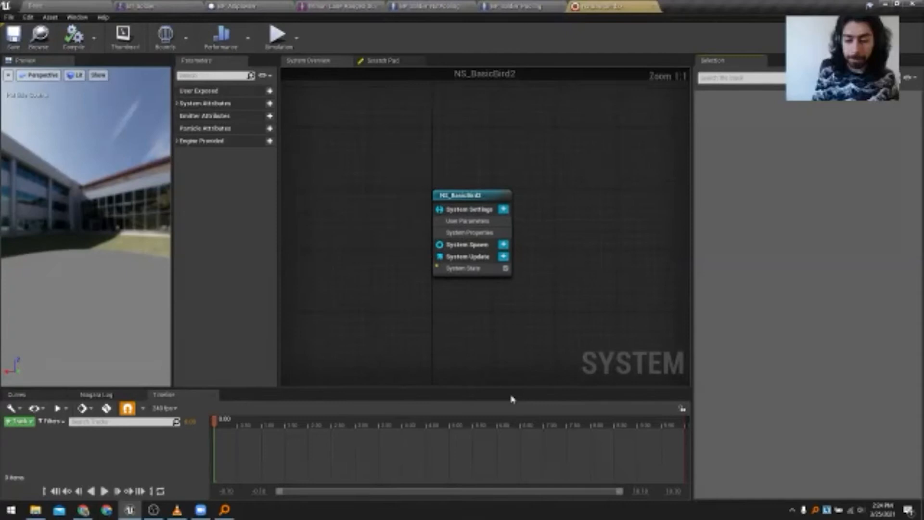
- Start adding an emitter to the system and enable engine content and plugin content in the list of available emitters
right_drag(606, 288, 486, 241)
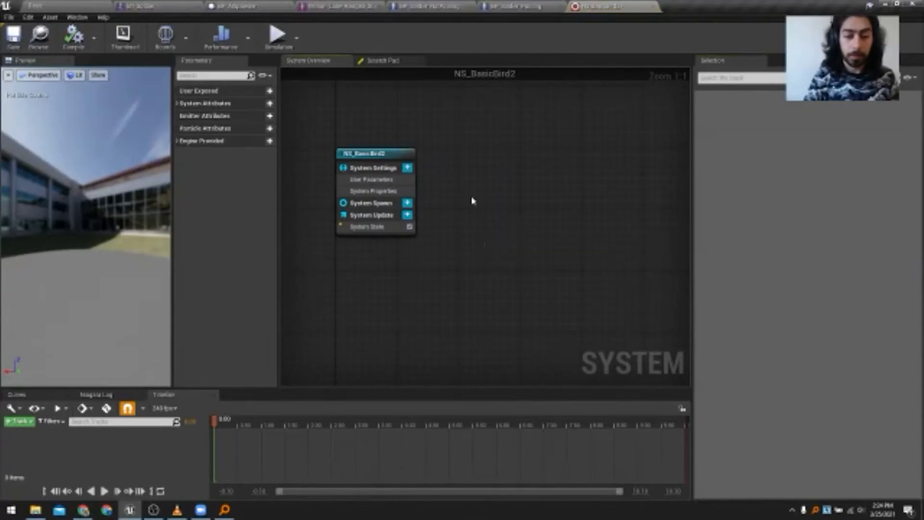
right_click(476, 179)
mouse_move(508, 193)
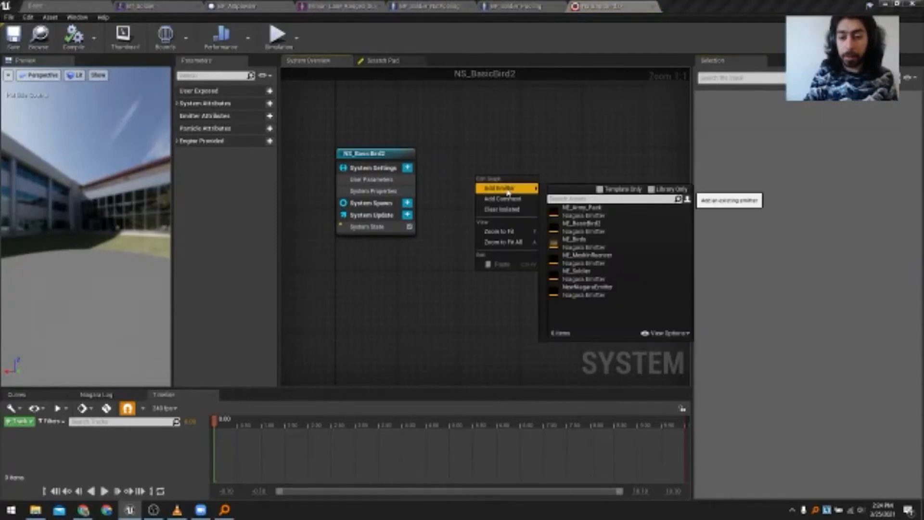
click(666, 333)
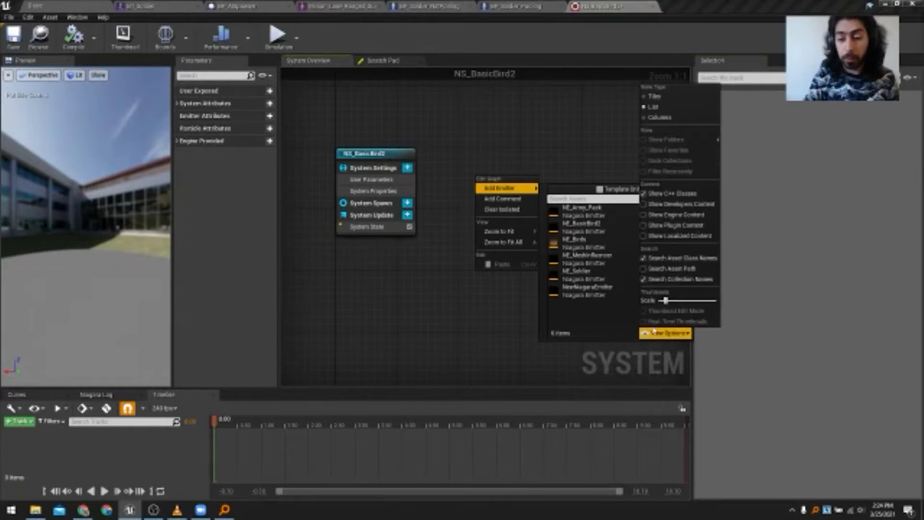
click(644, 215)
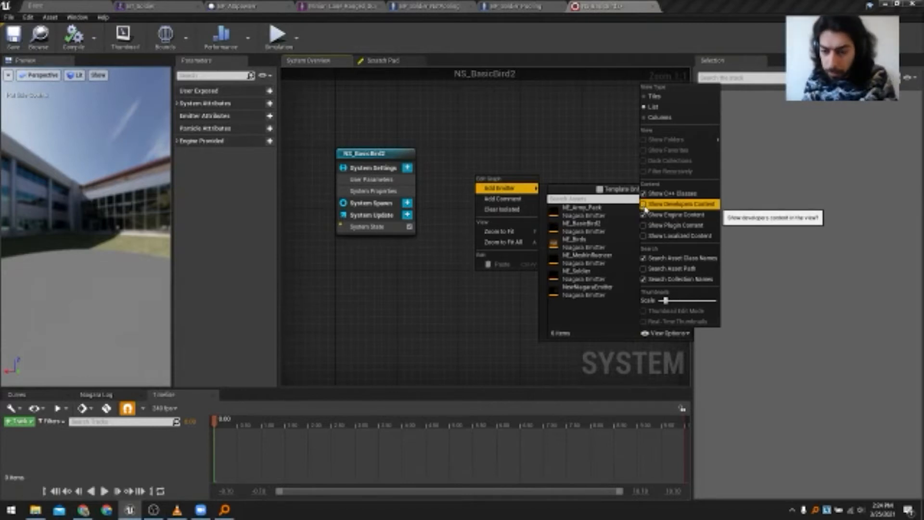
click(644, 225)
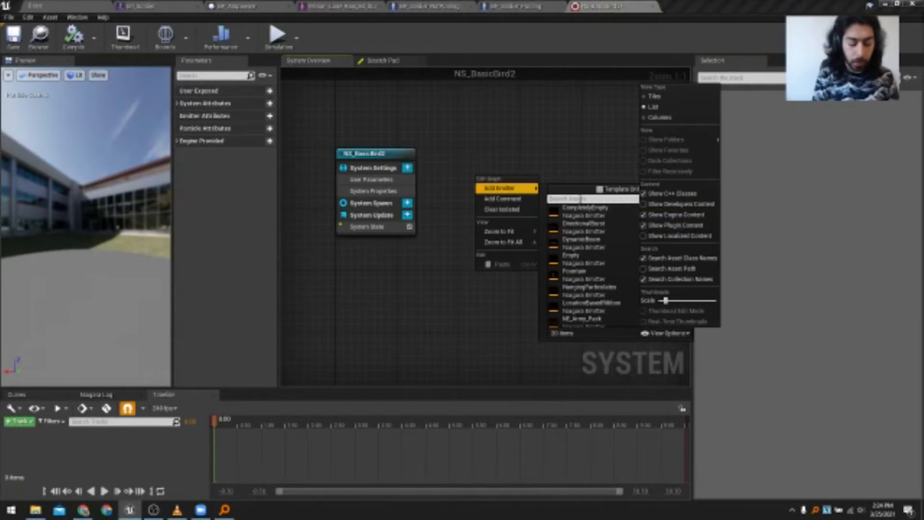
- Search the available emitters for "empty" and add the Empty emitter to the system
click(581, 199)
text(empty)
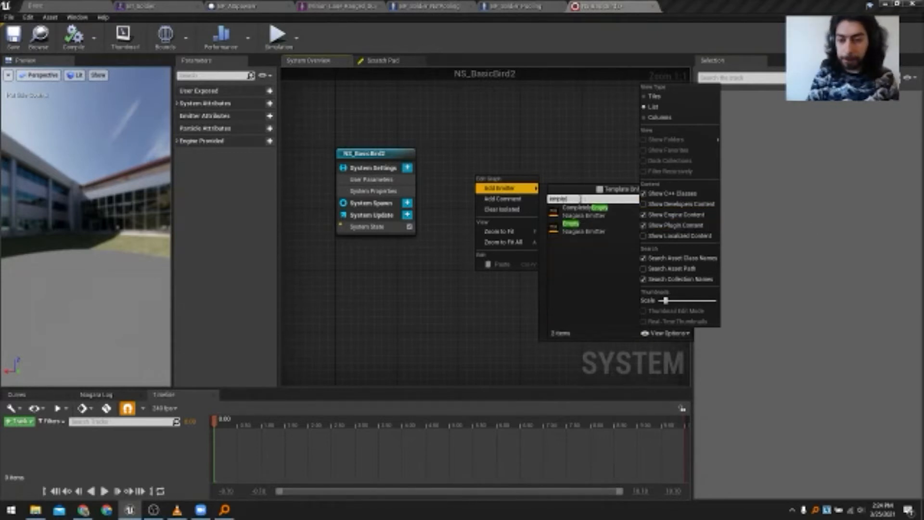
click(599, 231)
- Add the CompletelyEmpty emitter to the system
right_click(586, 219)
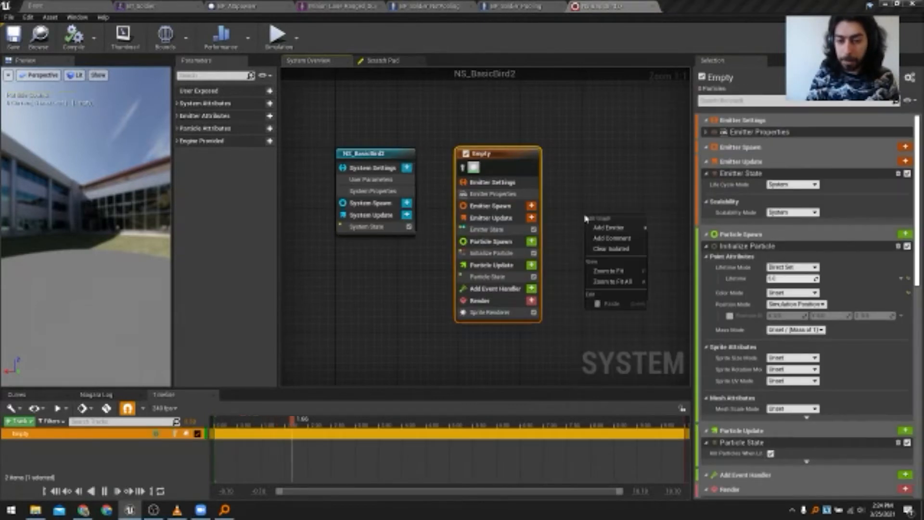
mouse_move(608, 227)
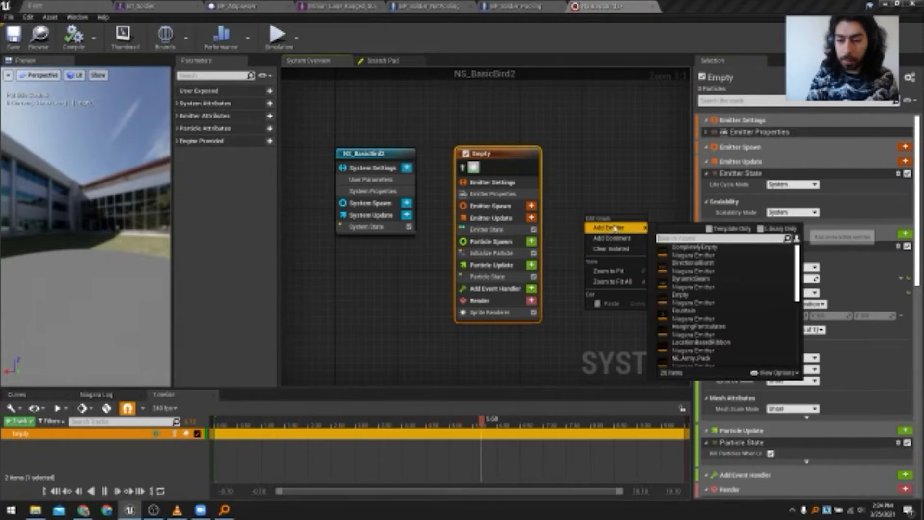
text(empty)
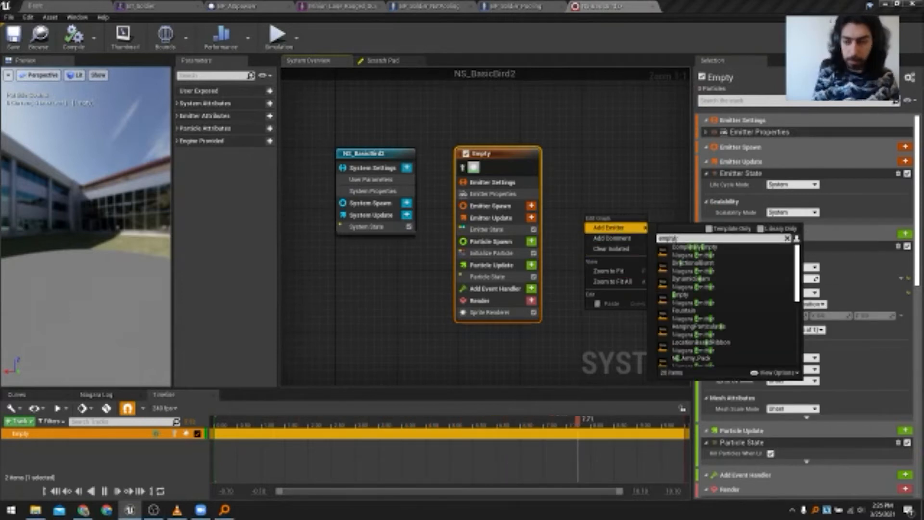
click(693, 247)
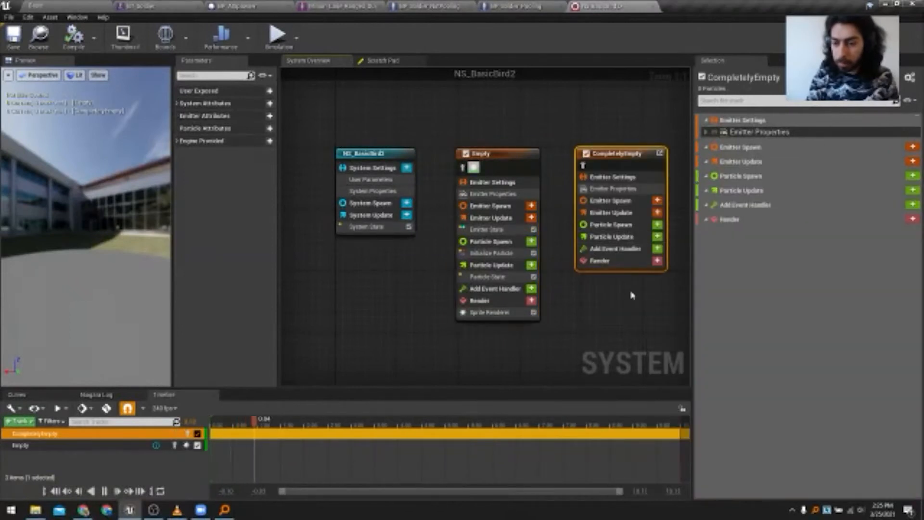
- Compare the Empty and CompletelyEmpty emitters, then delete the Empty emitter
right_drag(632, 296, 579, 292)
click(461, 150)
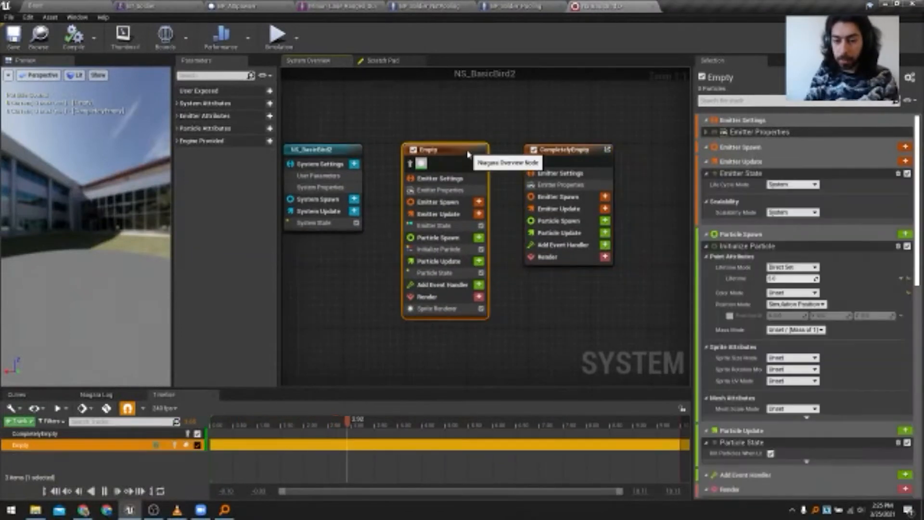
click(574, 154)
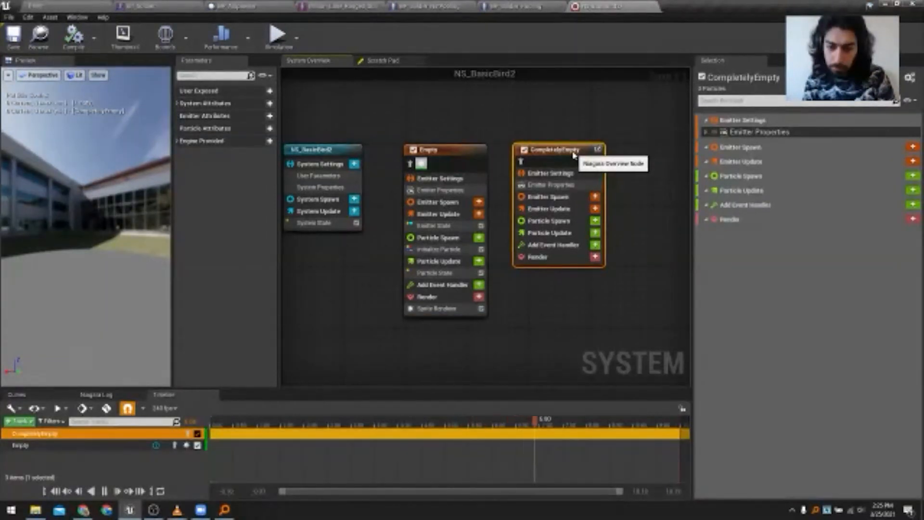
click(461, 156)
key(Delete)
click(497, 168)
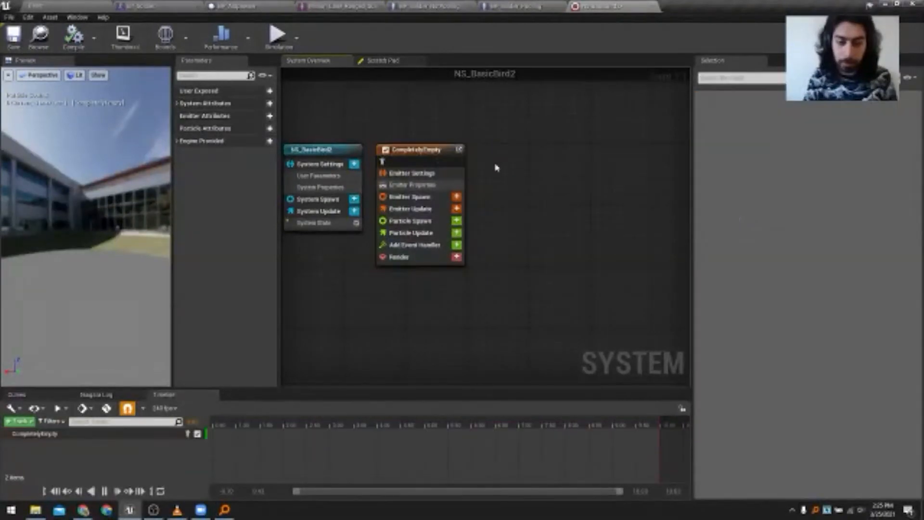
- Toggle the engine content option in the list of available emitters and close the list without adding an emitter
right_click(497, 167)
mouse_move(509, 176)
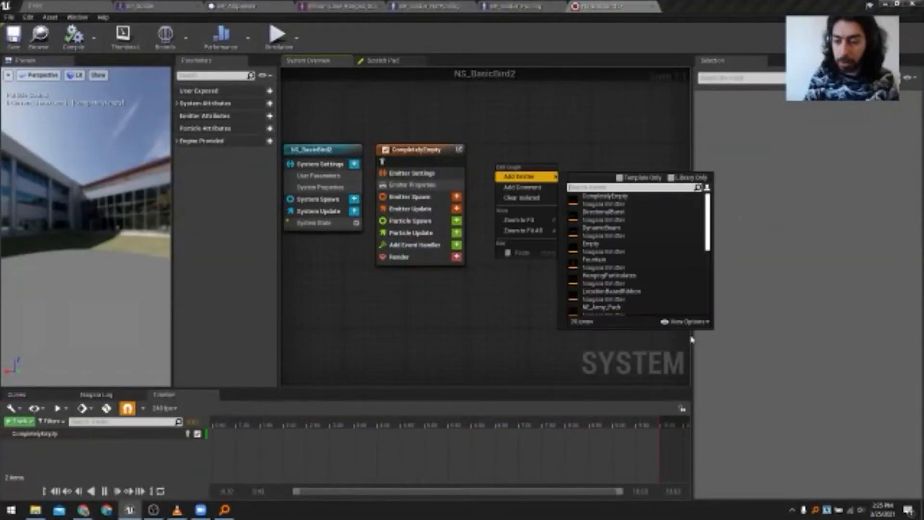
click(686, 322)
click(665, 204)
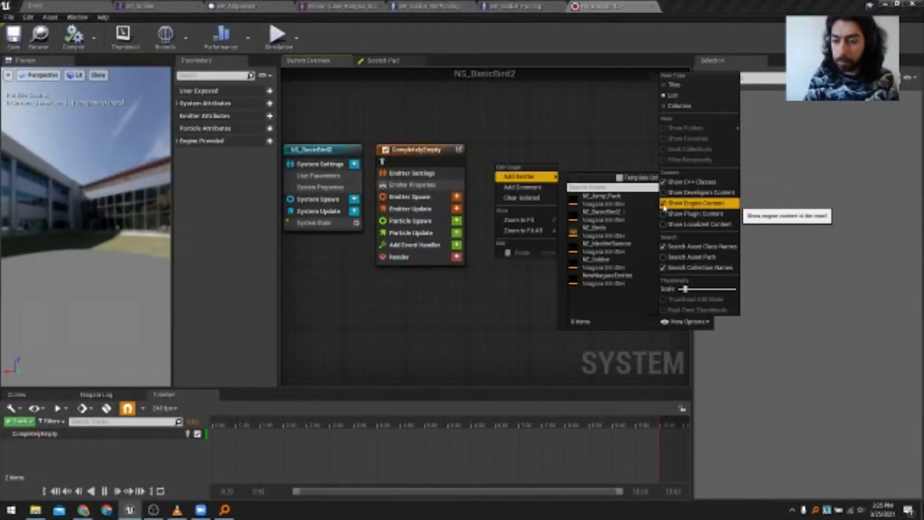
click(517, 307)
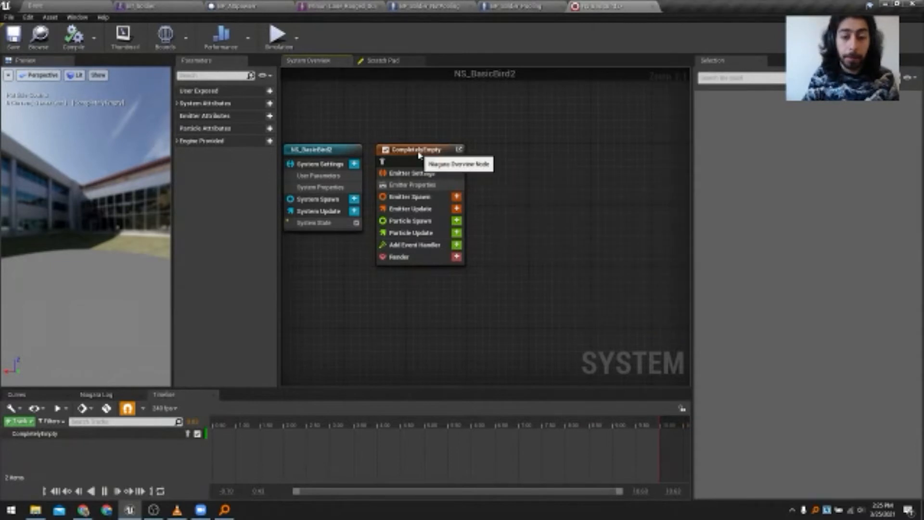
- Add a Mesh Renderer to the CompletelyEmpty emitter
click(422, 226)
click(464, 257)
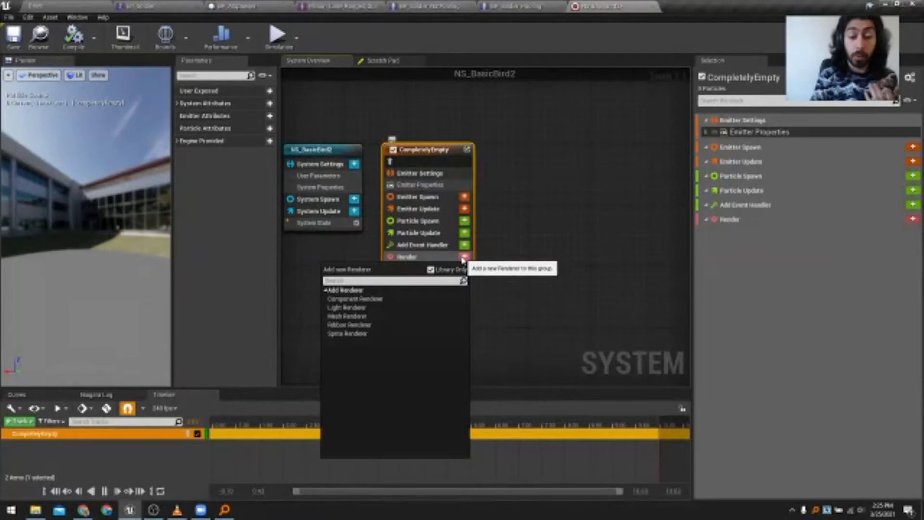
click(347, 317)
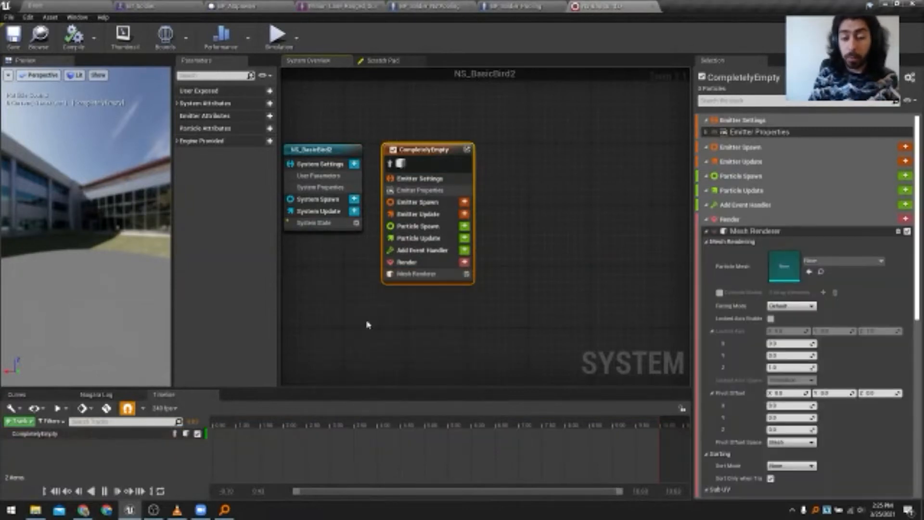
- Search the static meshes for "bird" and assign S_Crow as the Mesh Renderer's particle mesh
click(408, 275)
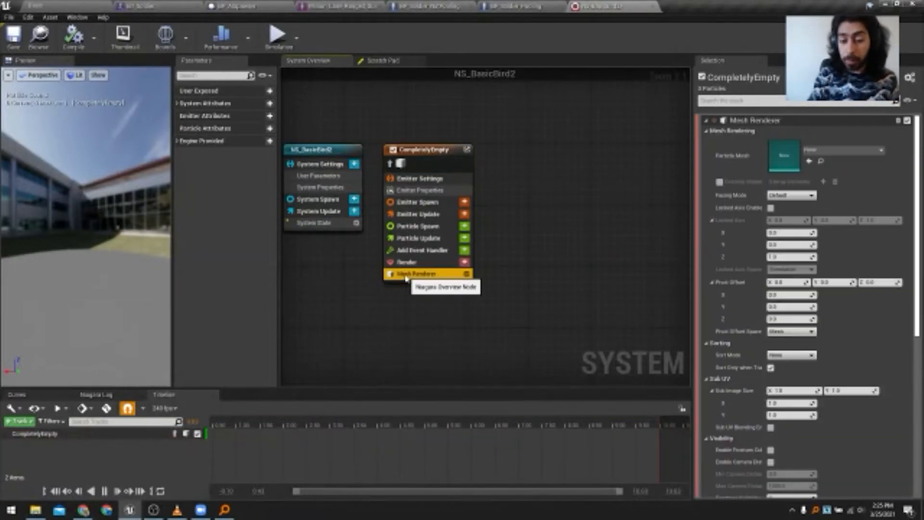
click(818, 152)
text(bird)
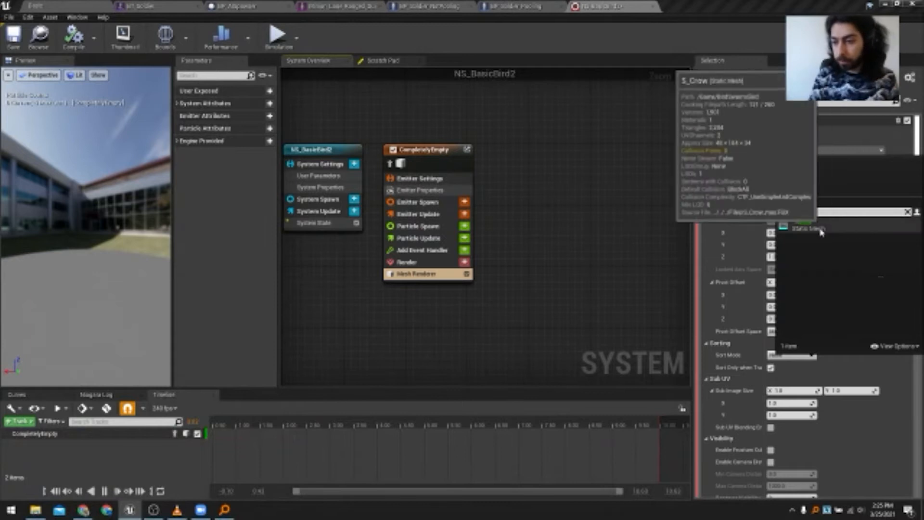
click(803, 222)
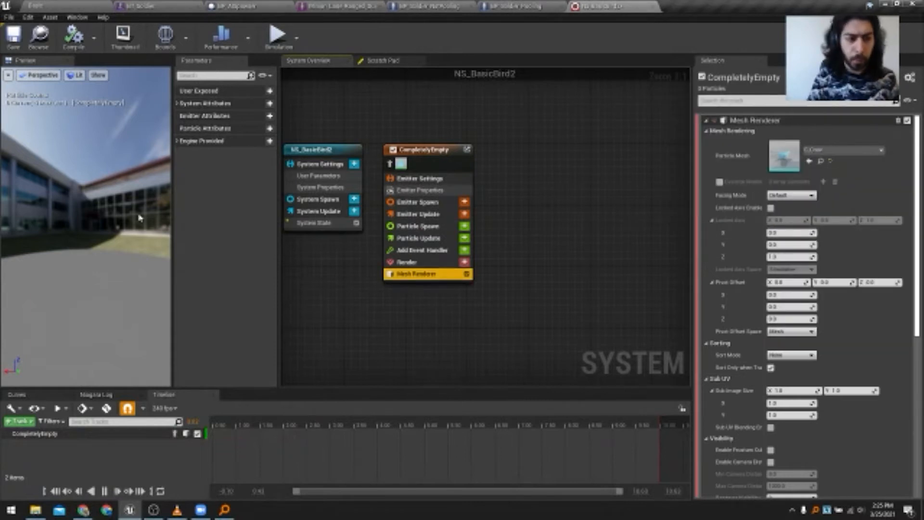
- Search the modules available for the emitter's Particle Spawn and Emitter Spawn groups for "spawn"
click(426, 166)
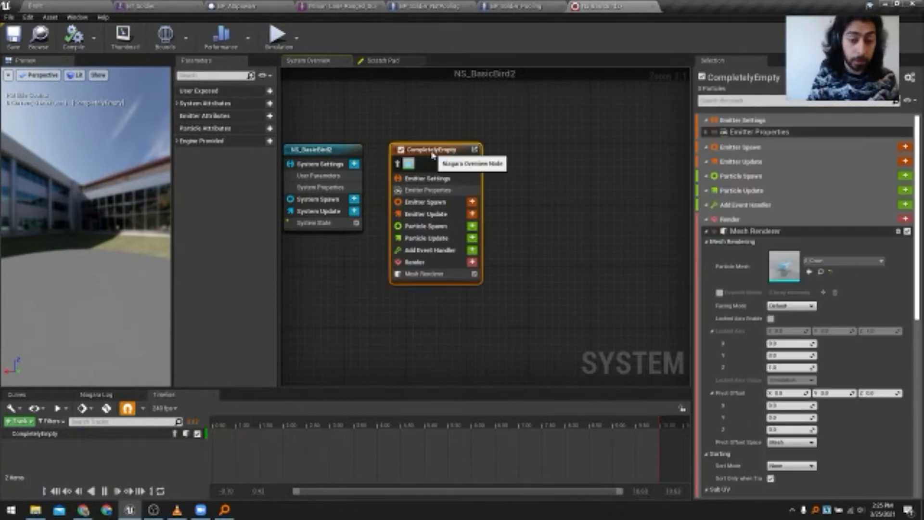
click(473, 226)
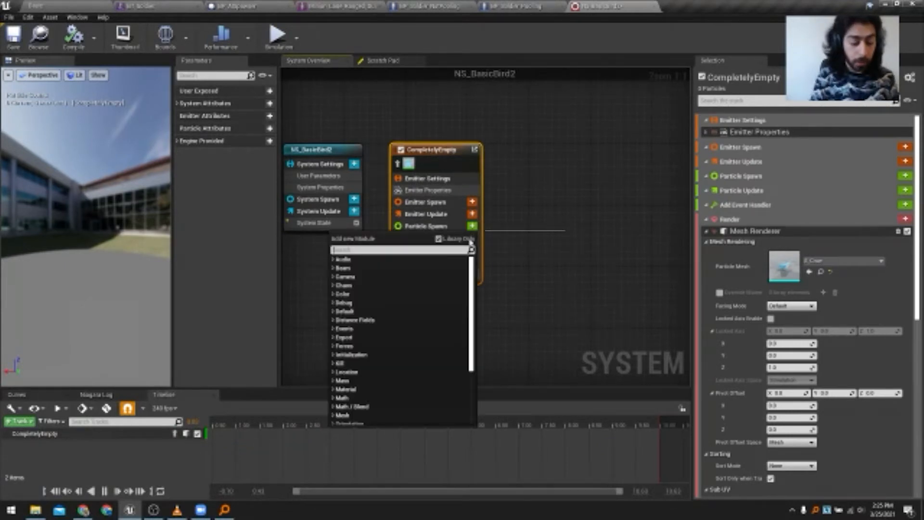
text(spawn)
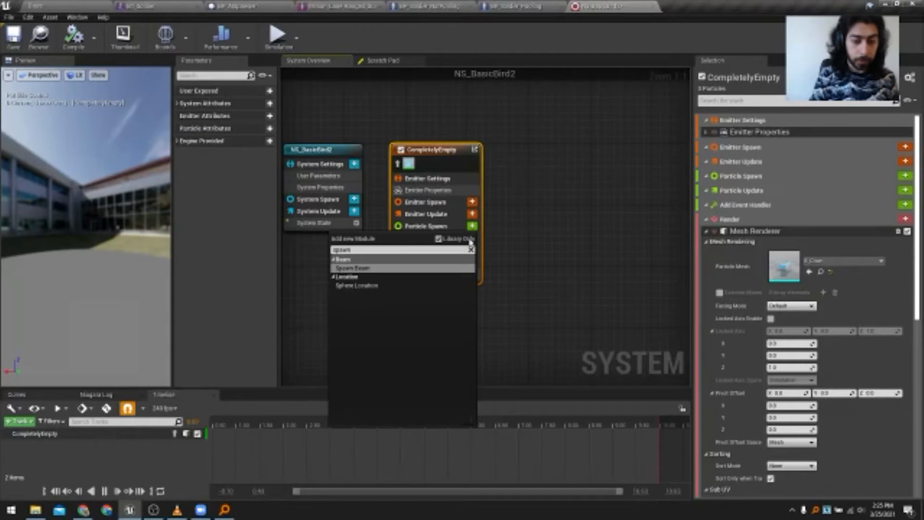
click(499, 253)
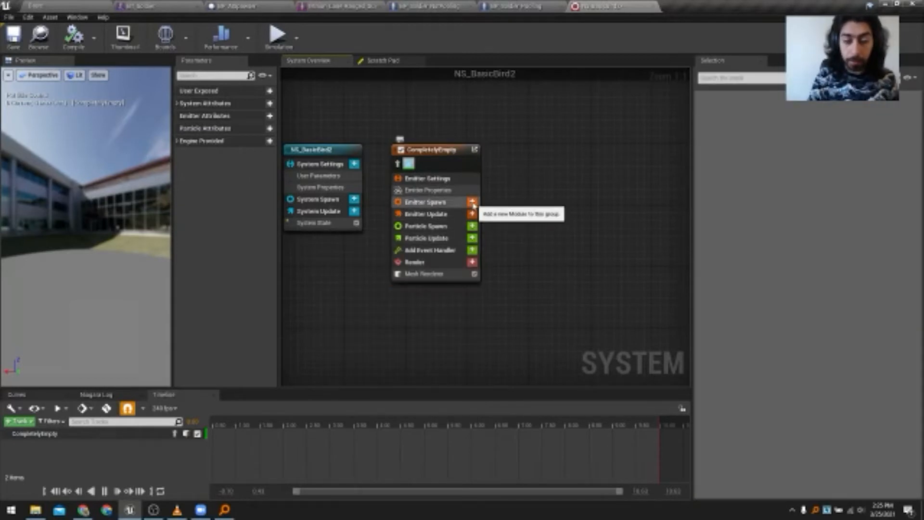
click(473, 203)
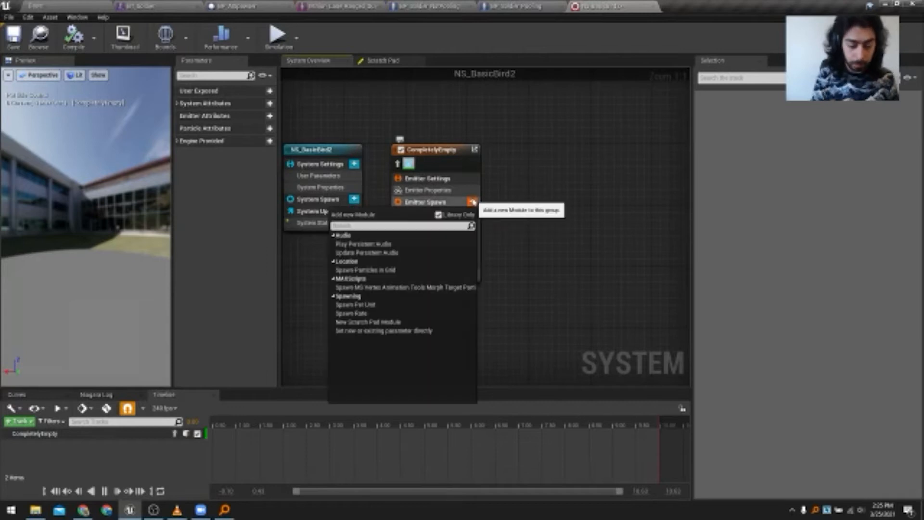
text(spawn)
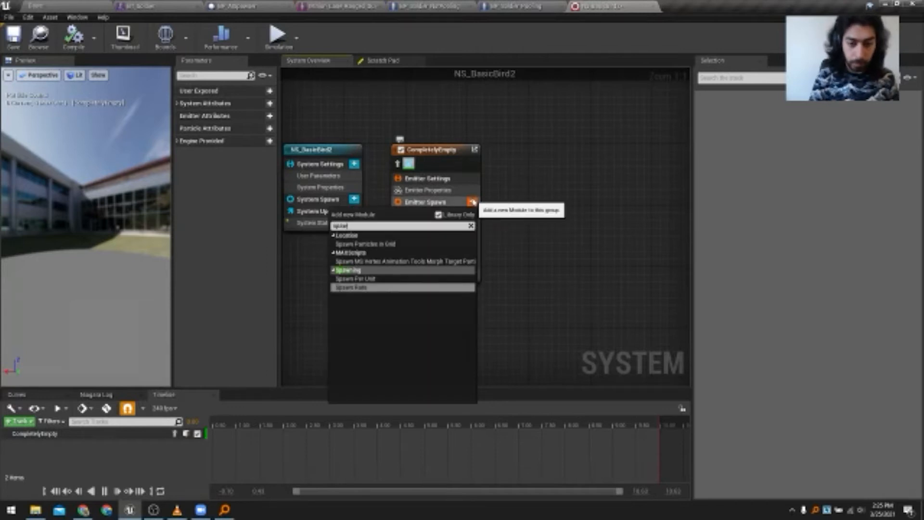
click(504, 228)
- Search the modules available for the CompletelyEmpty emitter's Particle Spawn and Particle Update groups for "burst"
click(472, 227)
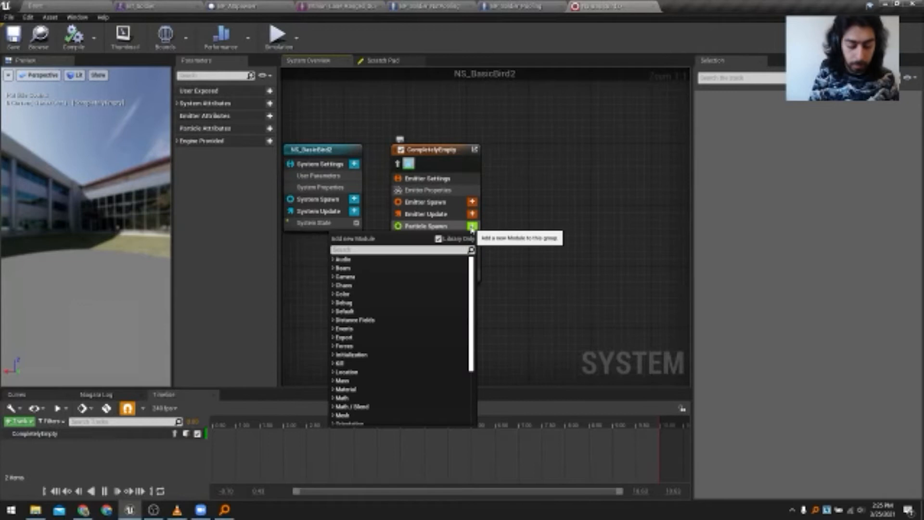
text(burst)
click(533, 227)
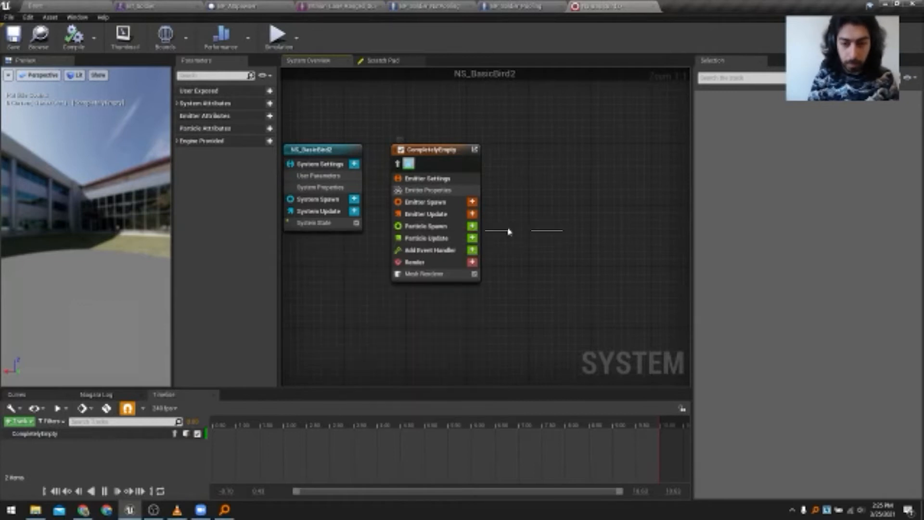
click(473, 237)
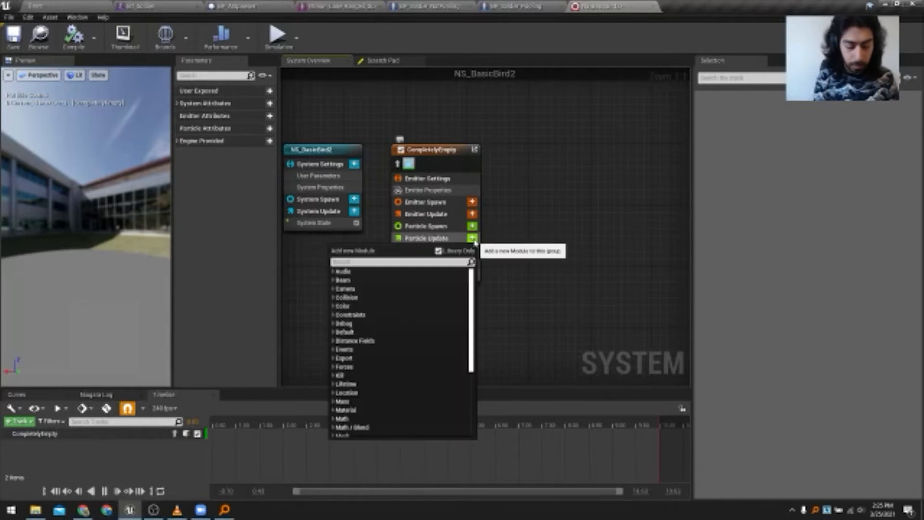
text(burst)
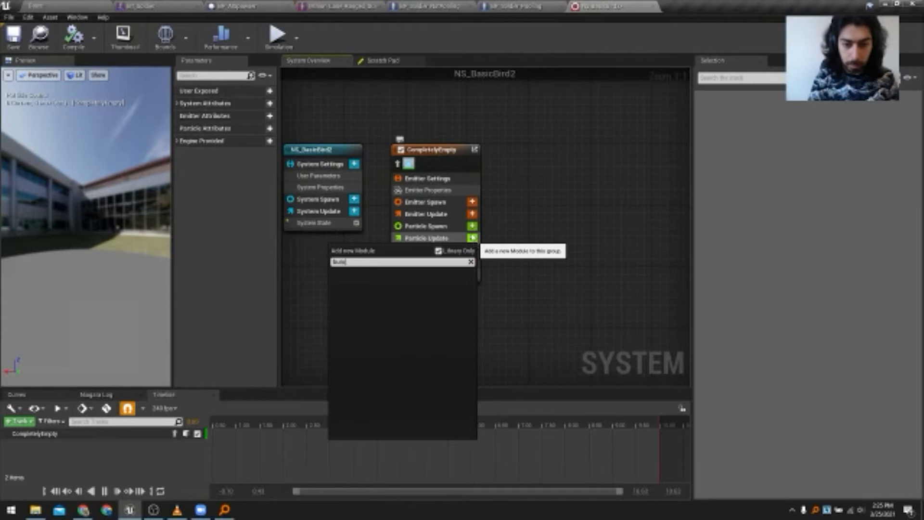
- Find the "burst" module for the CompletelyEmpty emitter's Emitter Update group and add Spawn Burst Instantaneous
click(473, 213)
text(burst)
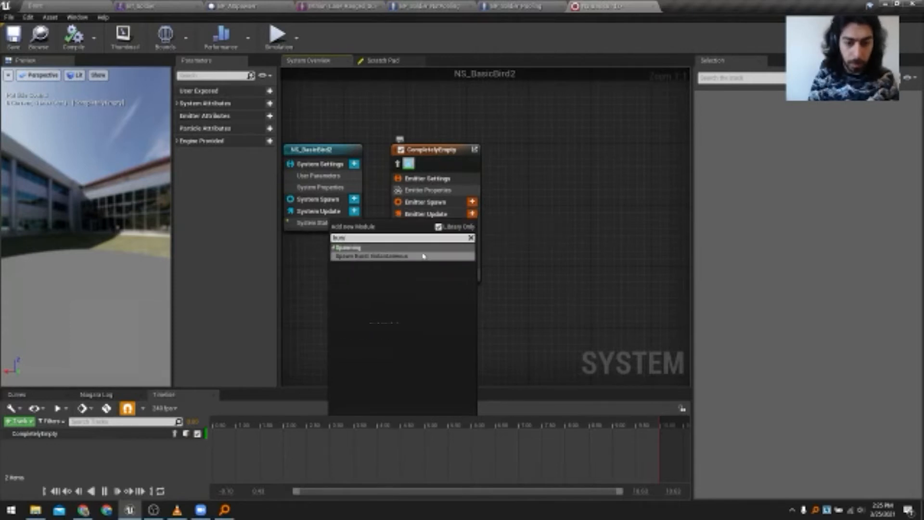
click(383, 257)
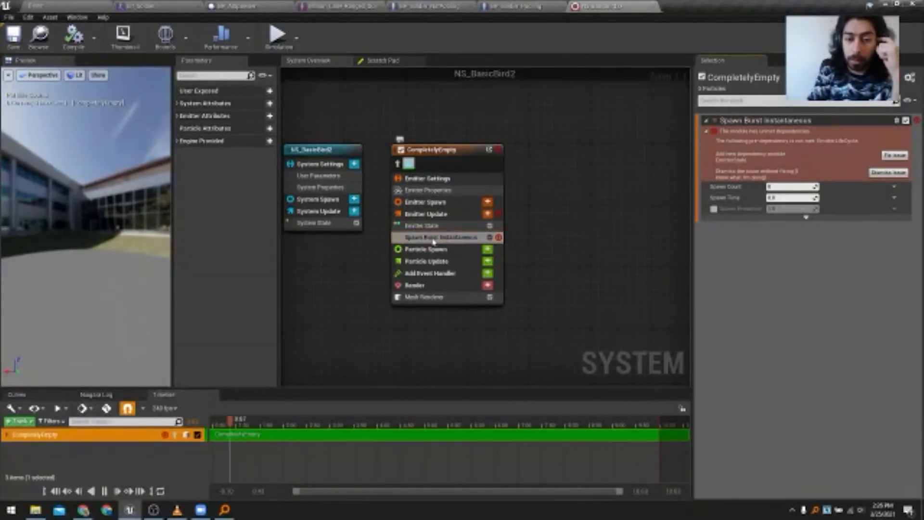
- Set the CompletelyEmpty emitter's Emitter State to Life Cycle Mode Self, Loop Behavior Once and Loop Duration Mode Infinite
click(436, 227)
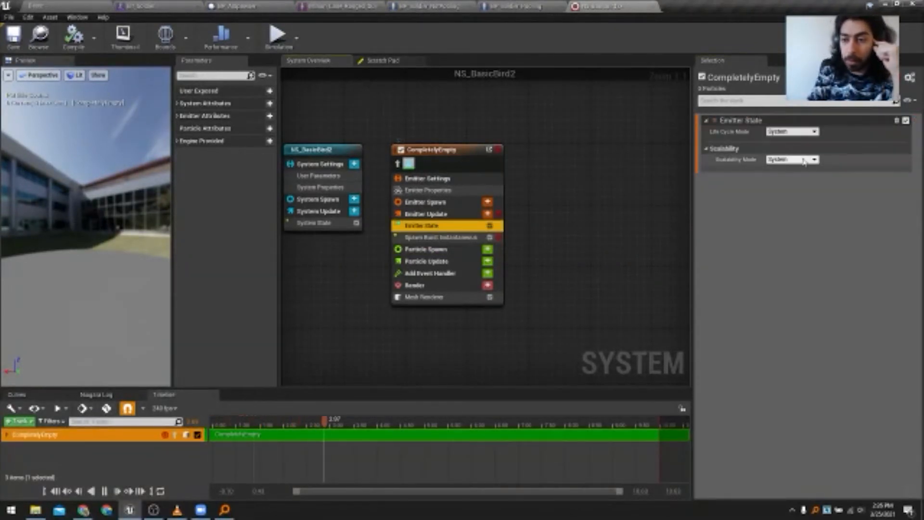
click(787, 133)
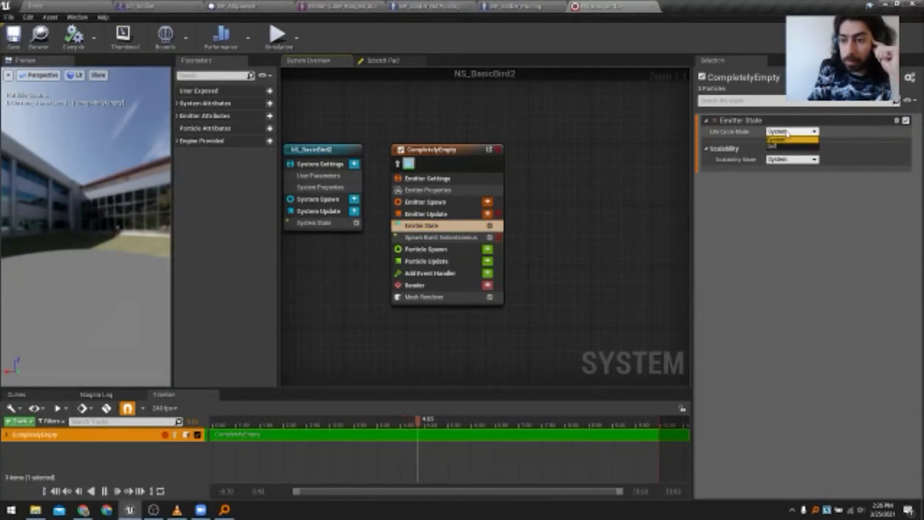
click(780, 146)
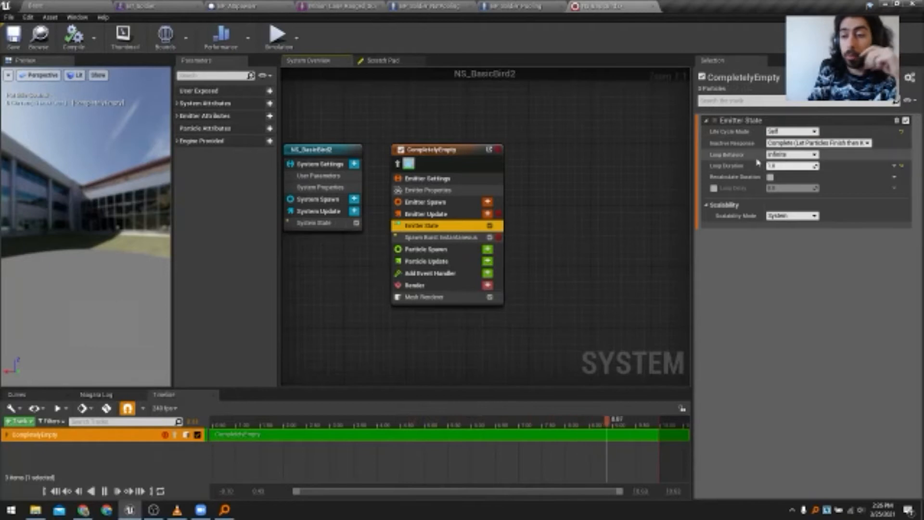
click(797, 143)
click(799, 150)
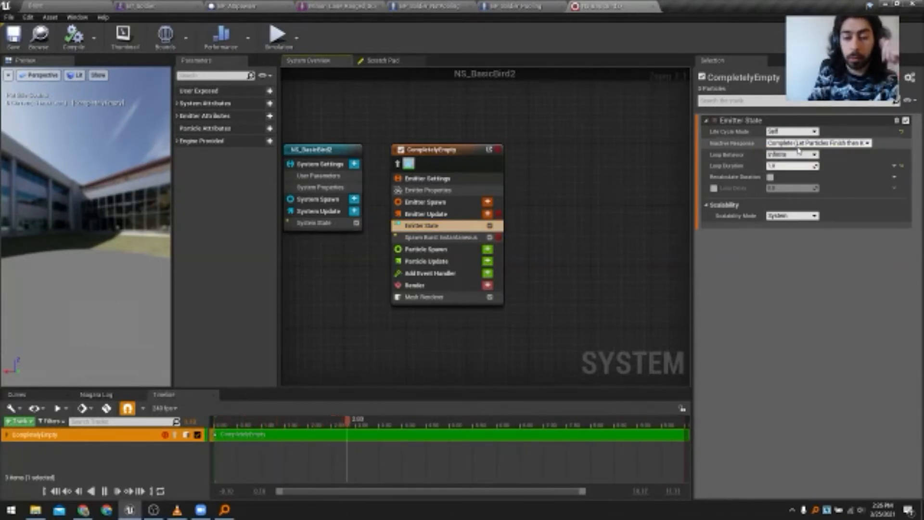
click(792, 155)
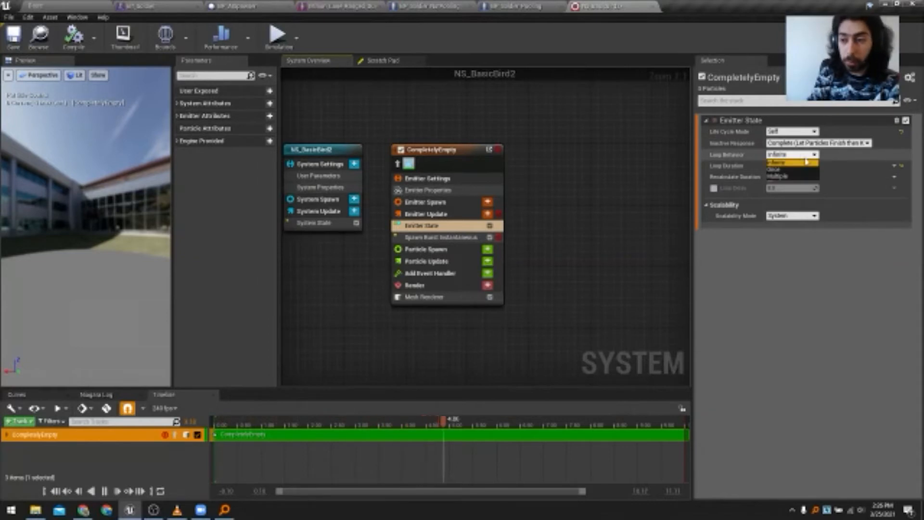
click(795, 169)
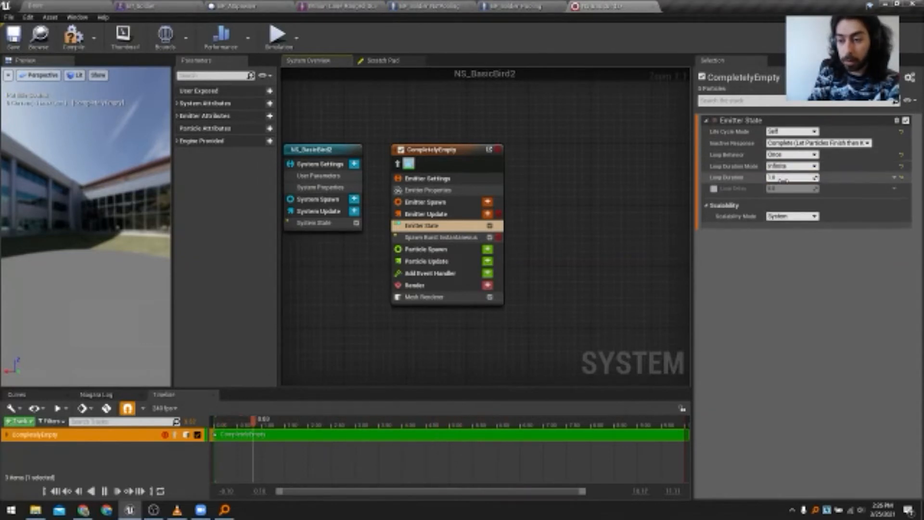
- Try to resolve the unmet dependency of Spawn Burst Instantaneous with the offered fix, and delete the extra Emitter State module
click(441, 238)
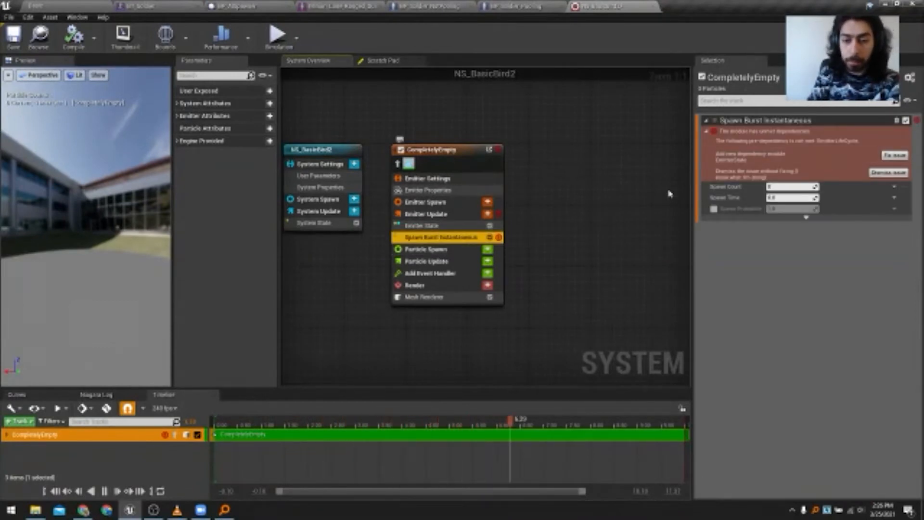
click(421, 226)
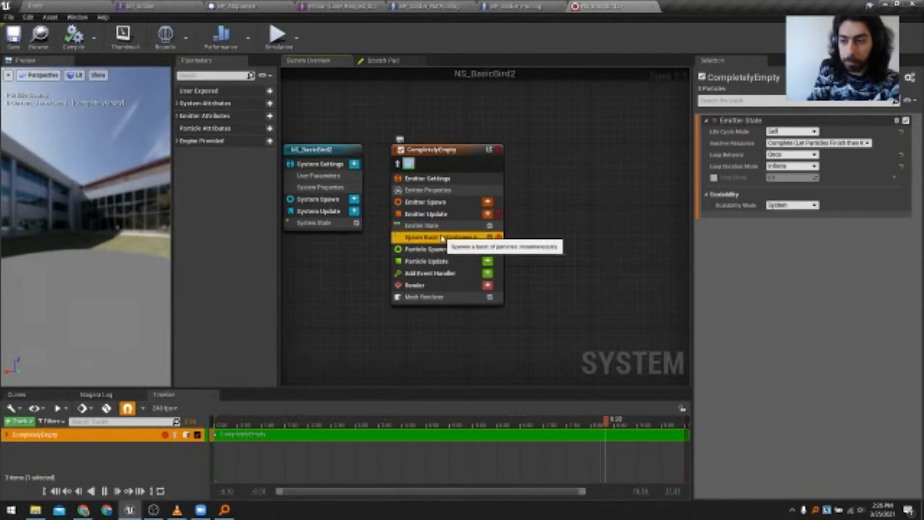
click(442, 239)
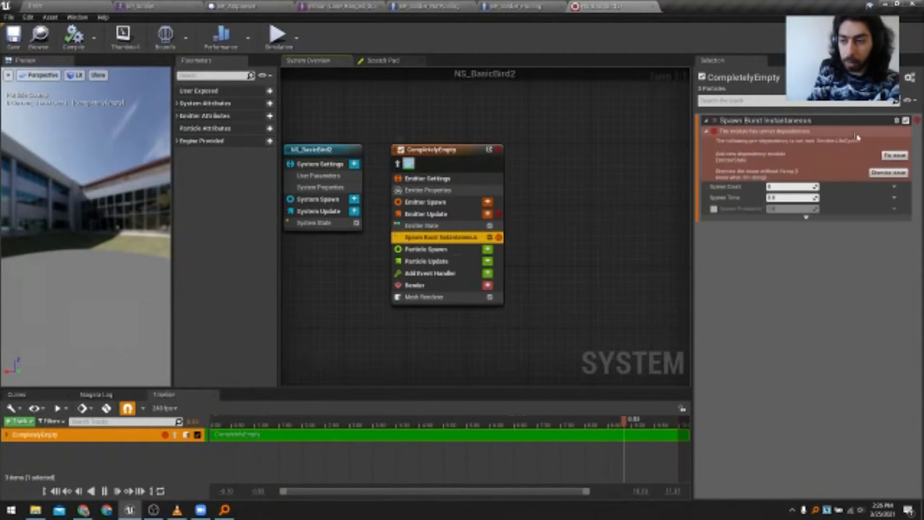
click(896, 156)
click(453, 227)
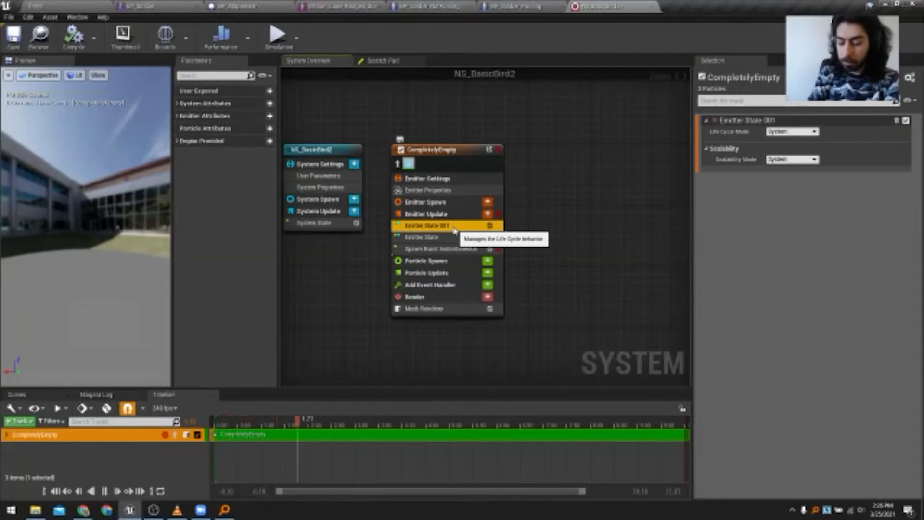
key(Delete)
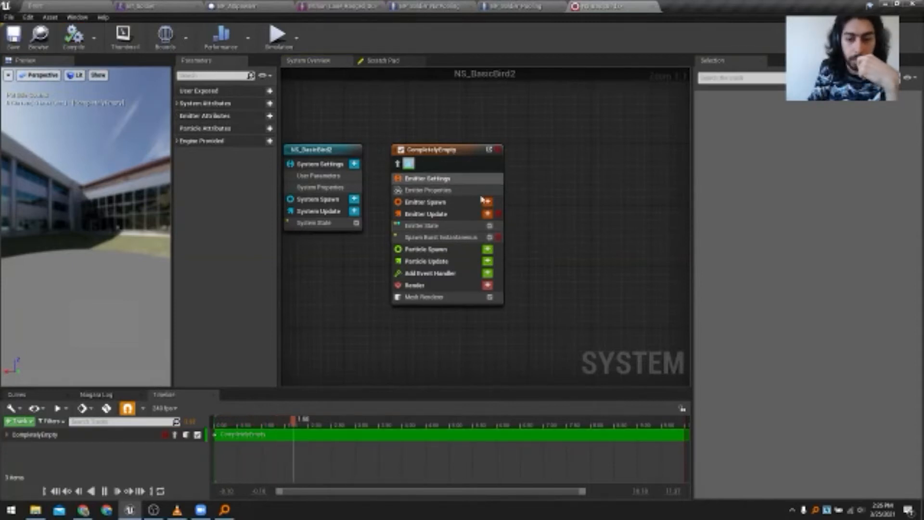
drag(450, 225, 431, 196)
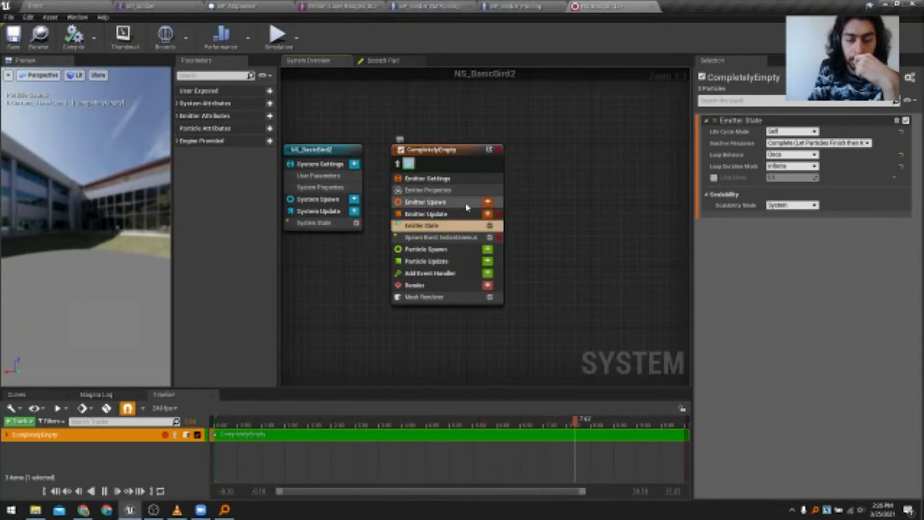
- Show developers content and engine content in the list of emitters that can be added to the system
right_drag(561, 255, 514, 246)
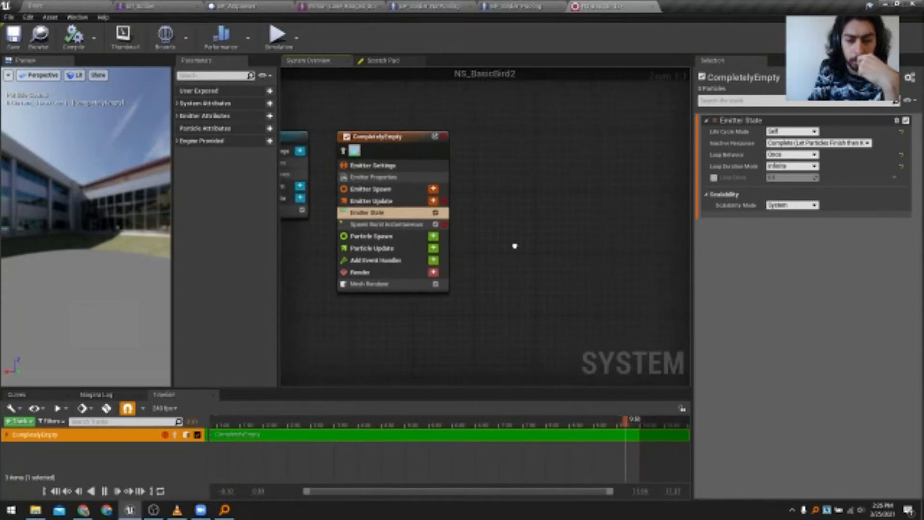
right_click(509, 161)
mouse_move(574, 178)
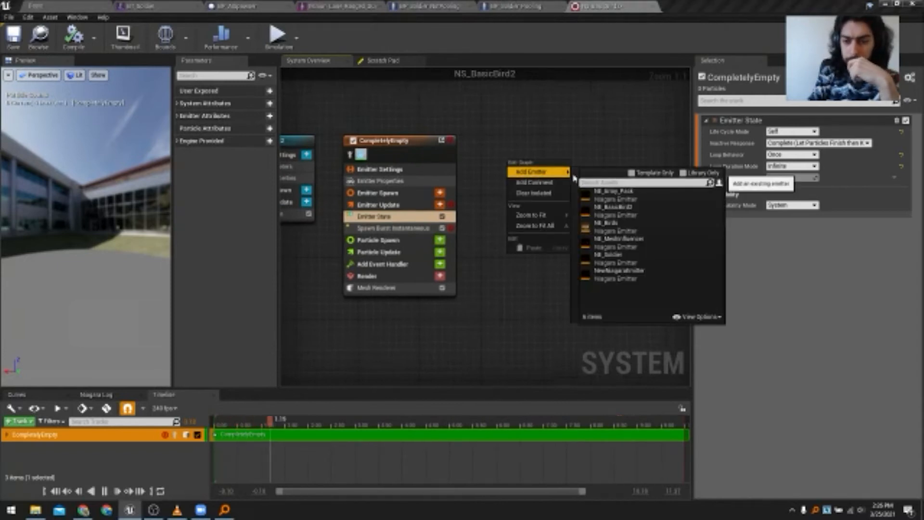
click(701, 317)
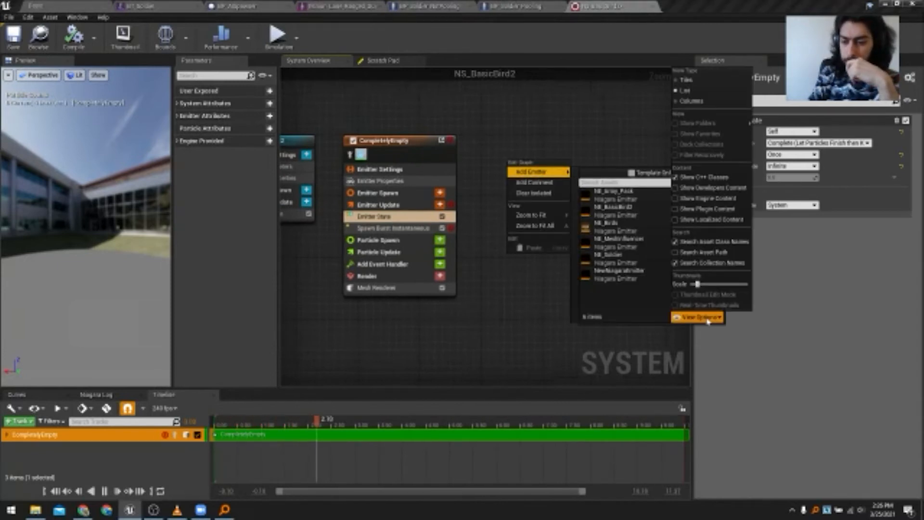
click(675, 189)
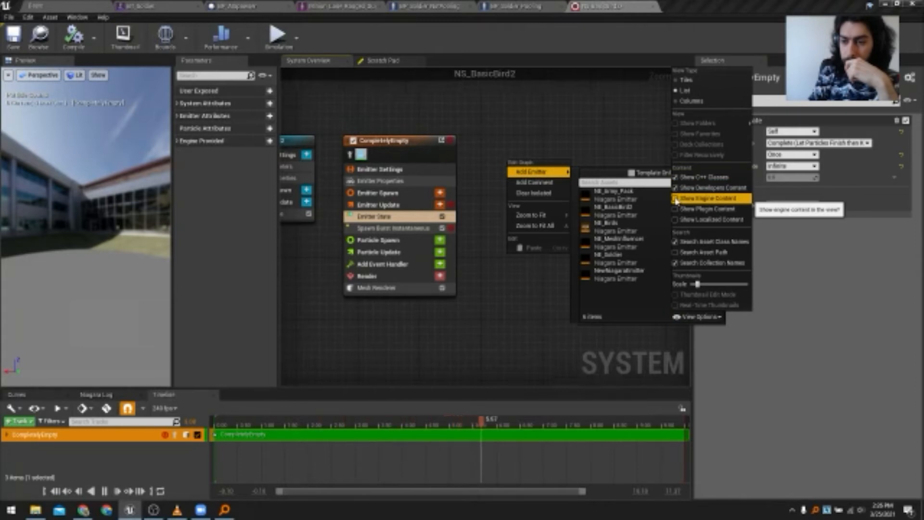
click(676, 201)
- Search the emitters for "emp" with plugin content included, and add the Empty emitter to the system
click(617, 183)
text(em)
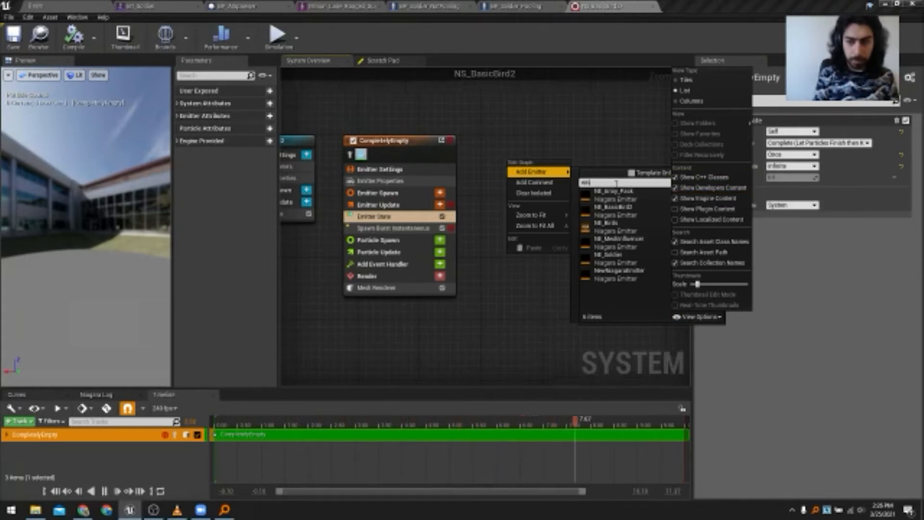
text(p)
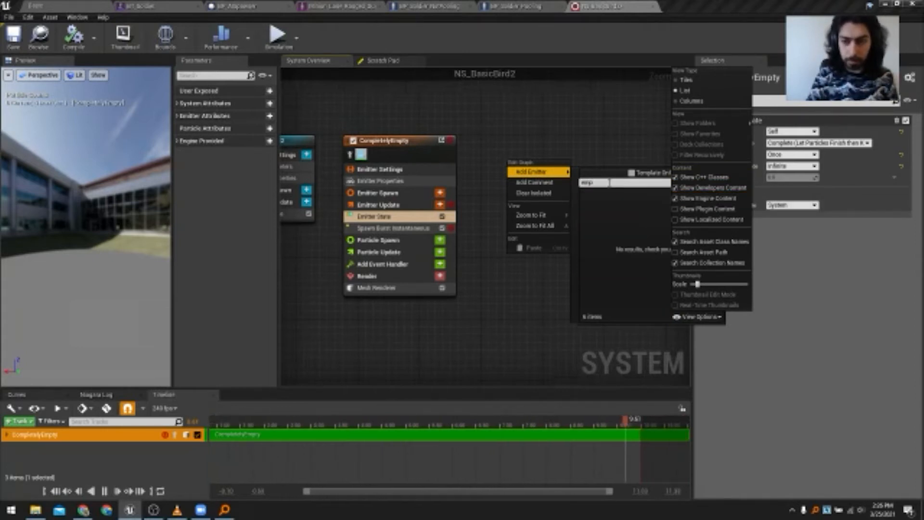
click(677, 209)
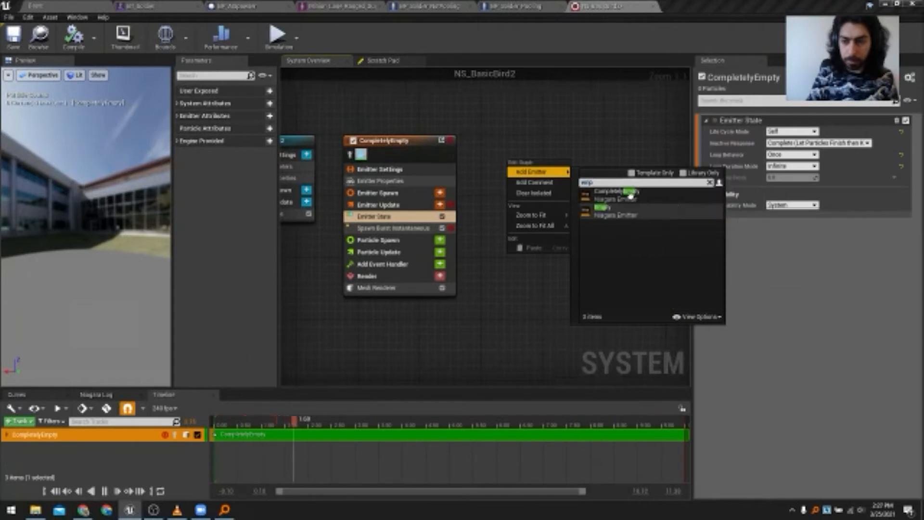
click(607, 211)
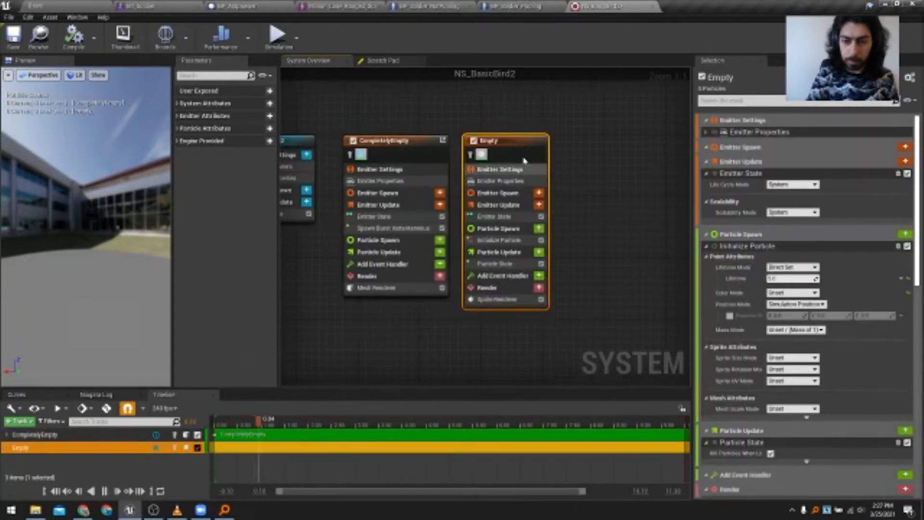
- Replace the Empty emitter's Sprite Renderer with a Mesh Renderer
click(378, 288)
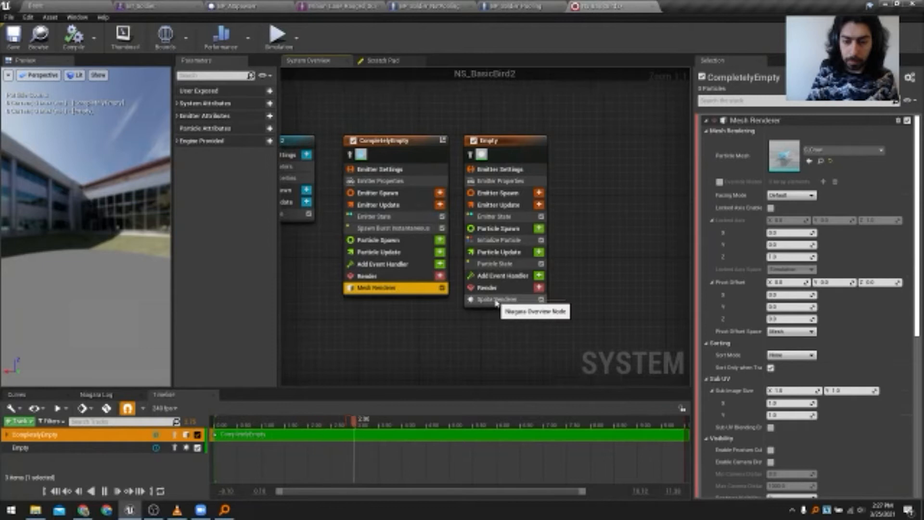
click(496, 299)
key(Delete)
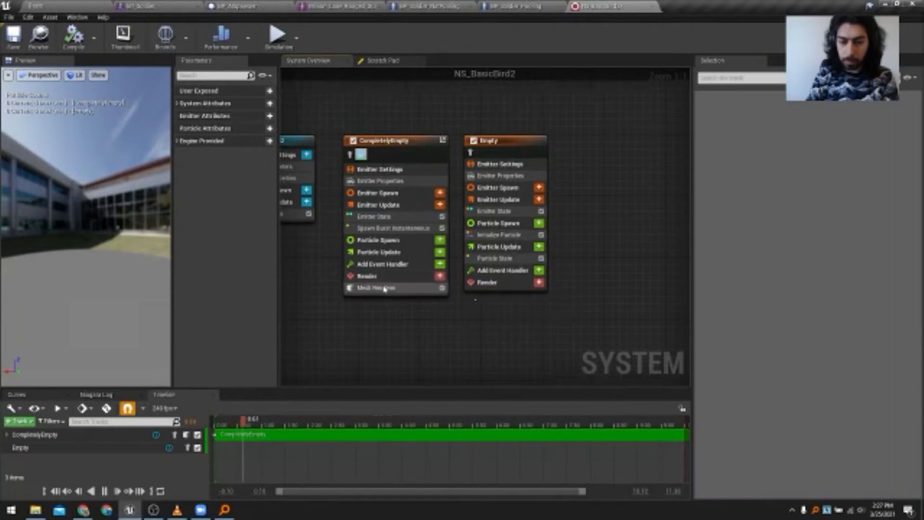
click(381, 287)
click(540, 283)
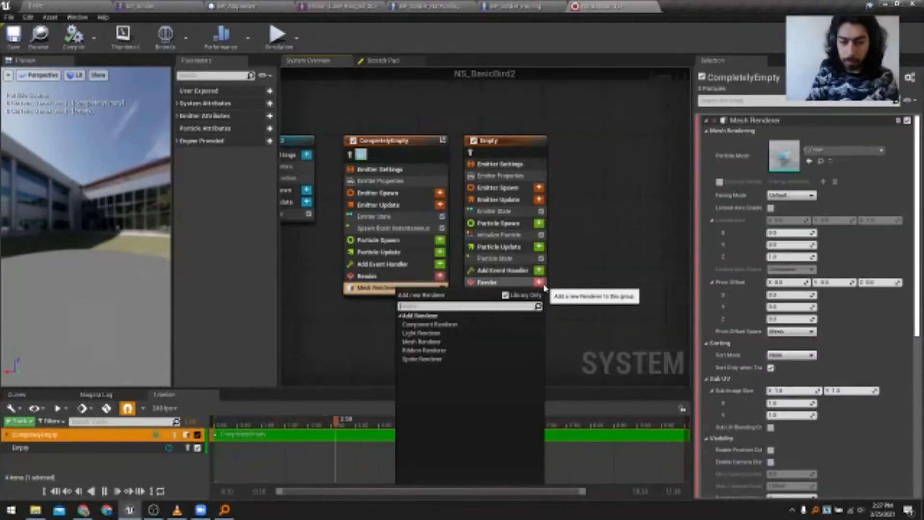
text(mesh)
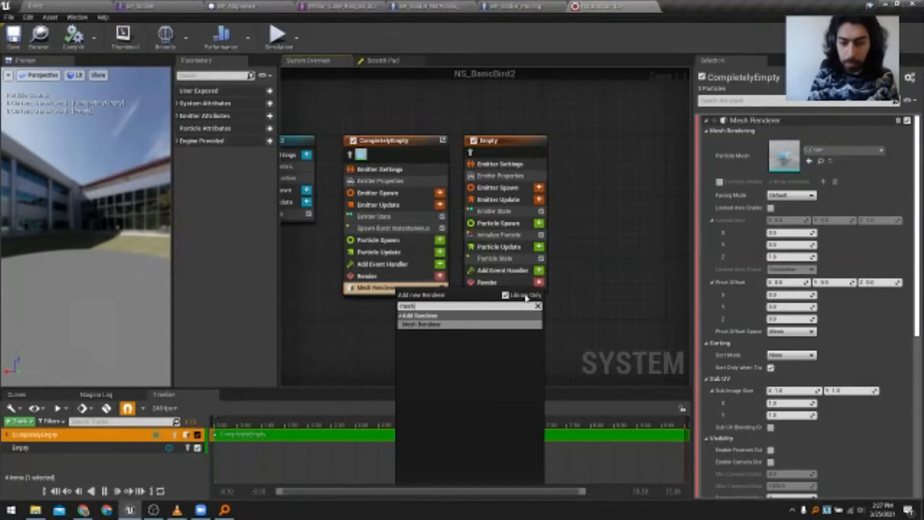
click(491, 325)
- Delete the CompletelyEmpty emitter and move the Empty emitter into its place beside the system node
drag(404, 141, 642, 143)
key(Delete)
drag(506, 142, 387, 146)
click(481, 190)
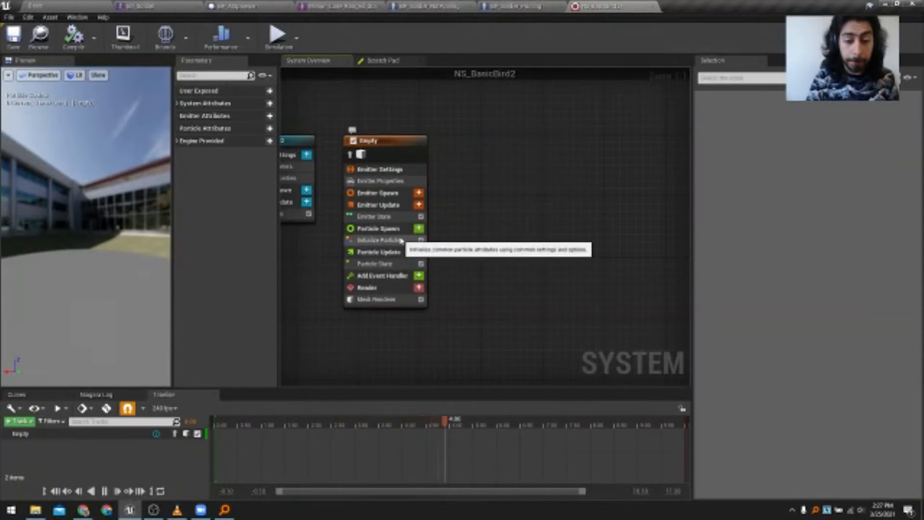
- Set the Empty emitter's Emitter State to Life Cycle Mode Self, Loop Behavior Once and Loop Duration Mode Infinite
click(394, 218)
click(796, 132)
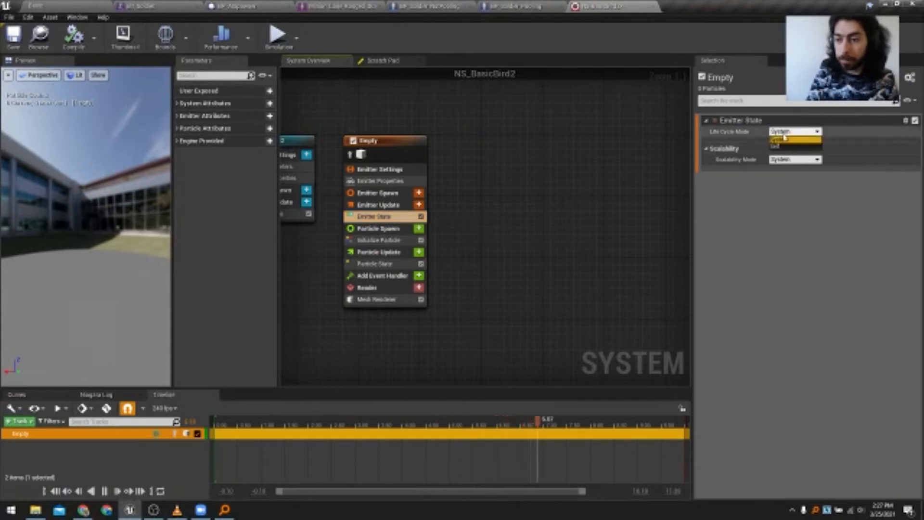
click(788, 143)
click(794, 155)
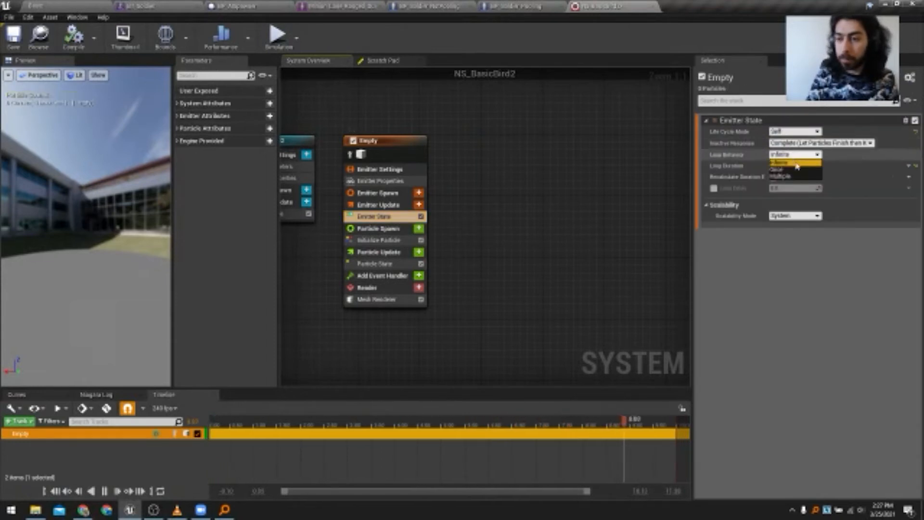
click(795, 163)
click(795, 166)
click(785, 181)
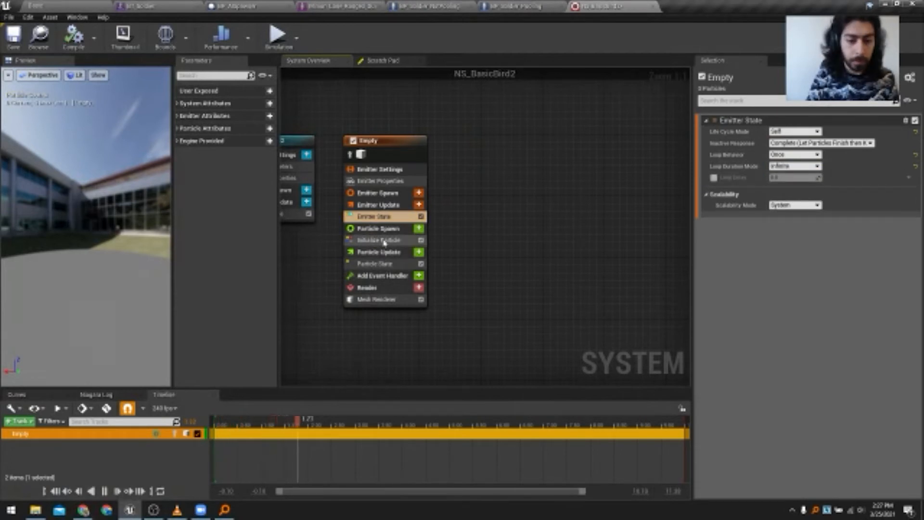
- Add a Spawn Burst Instantaneous module to the Empty emitter's Emitter Update group with a Spawn Count of 1
click(374, 300)
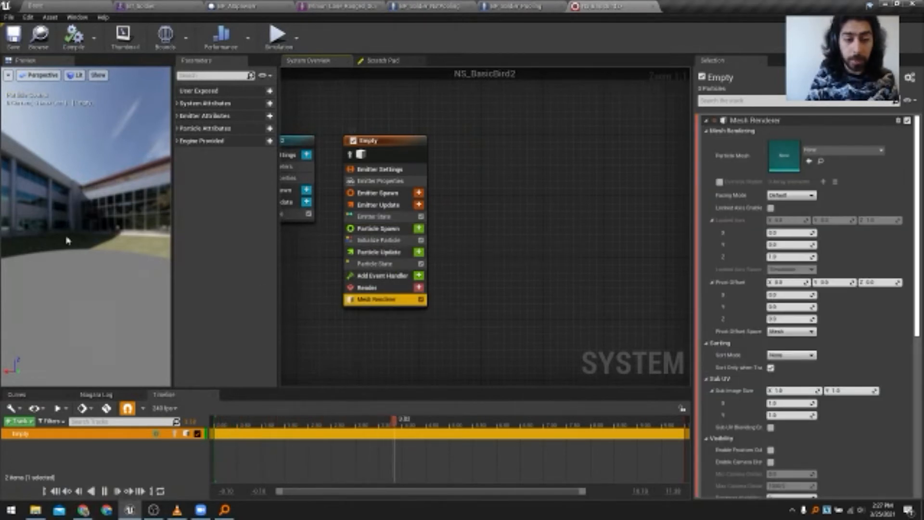
drag(109, 214, 83, 226)
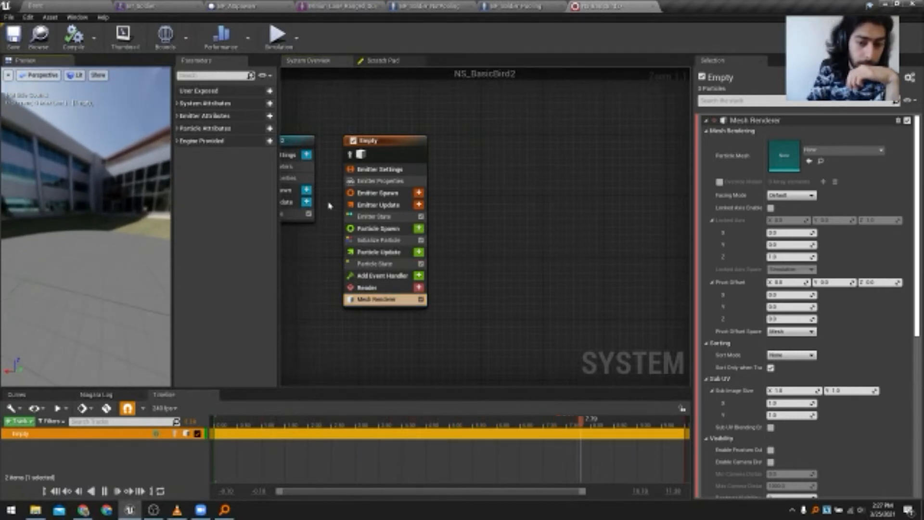
click(418, 204)
text(burst)
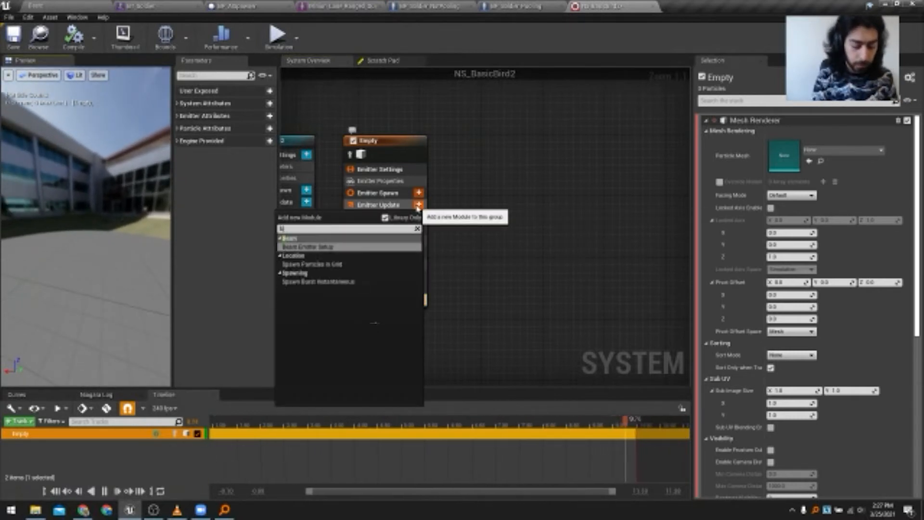
click(295, 247)
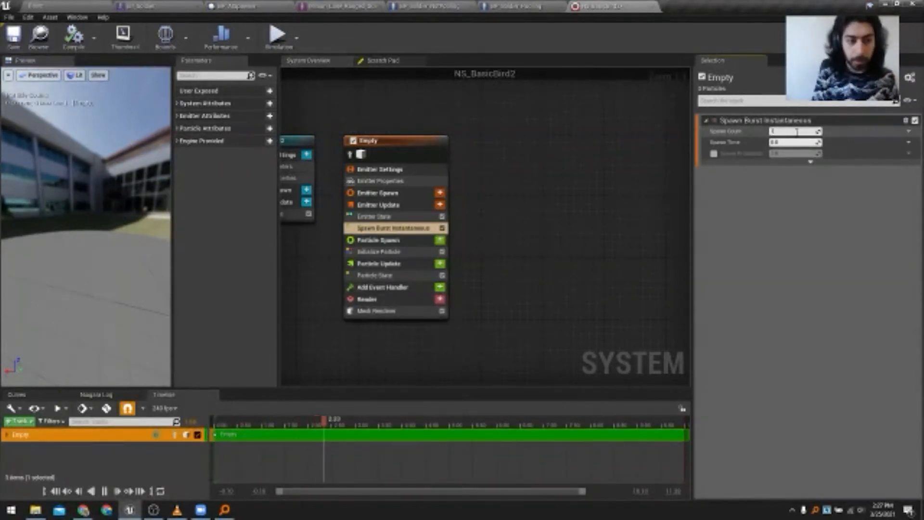
- Review the Empty emitter's Initialize Particle lifetime settings and its Spawn Burst Instantaneous settings
click(387, 251)
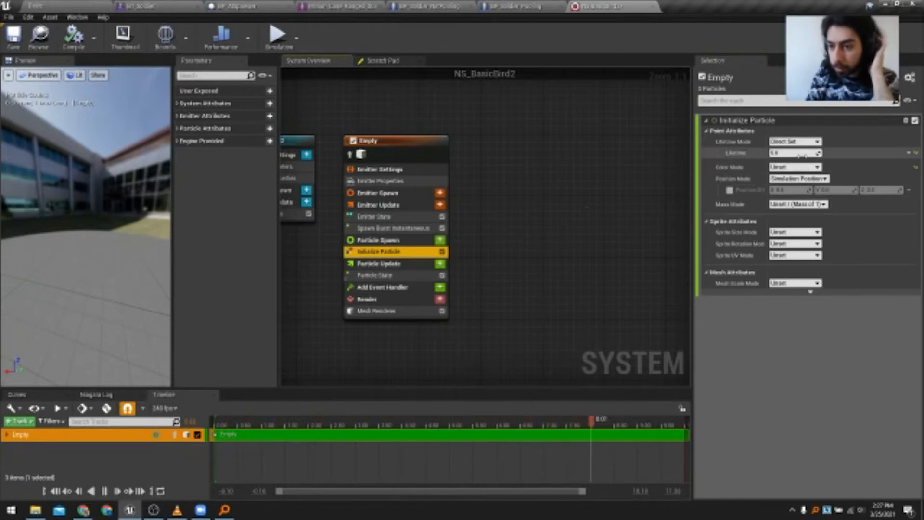
click(797, 141)
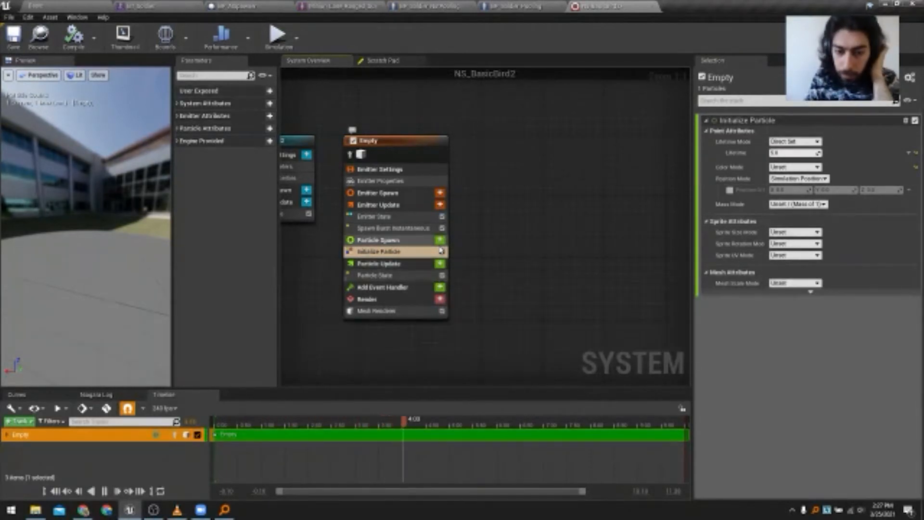
click(399, 226)
click(398, 221)
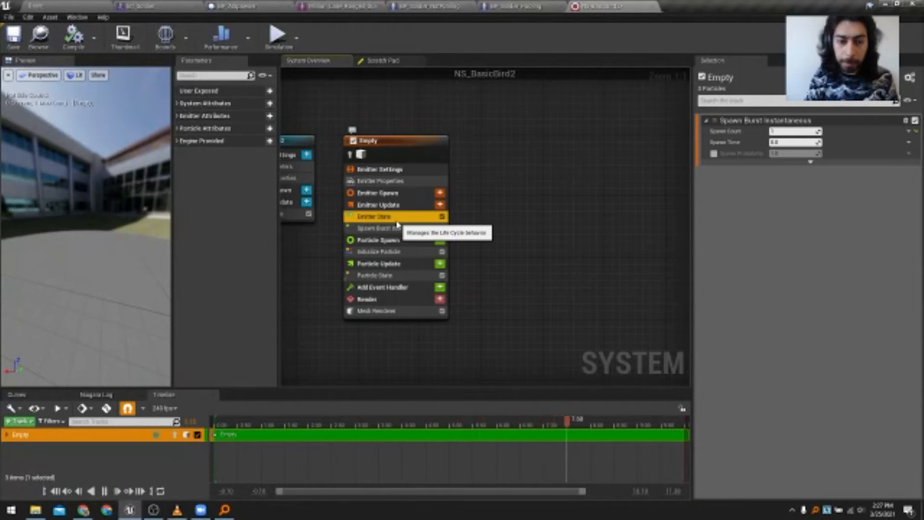
click(398, 227)
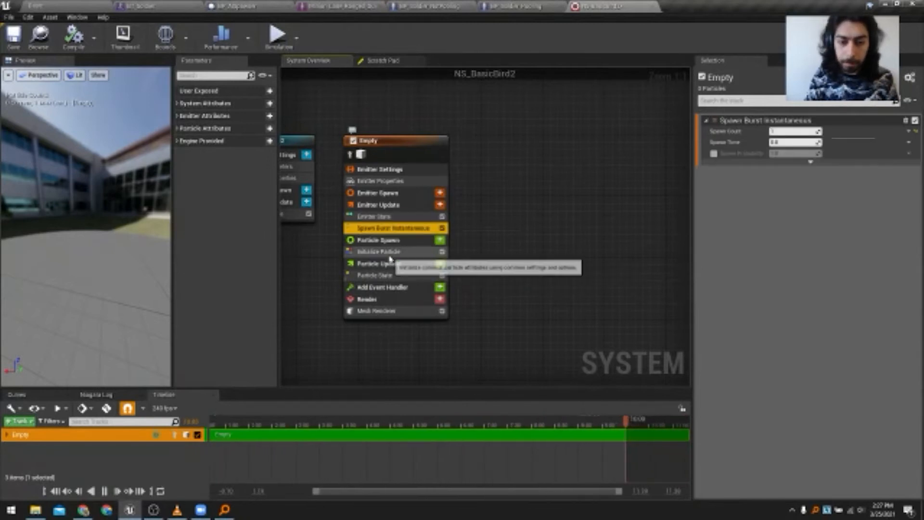
- Check the Sim Target options in the Empty emitter's Emitter Properties, keeping CPUSim
click(400, 181)
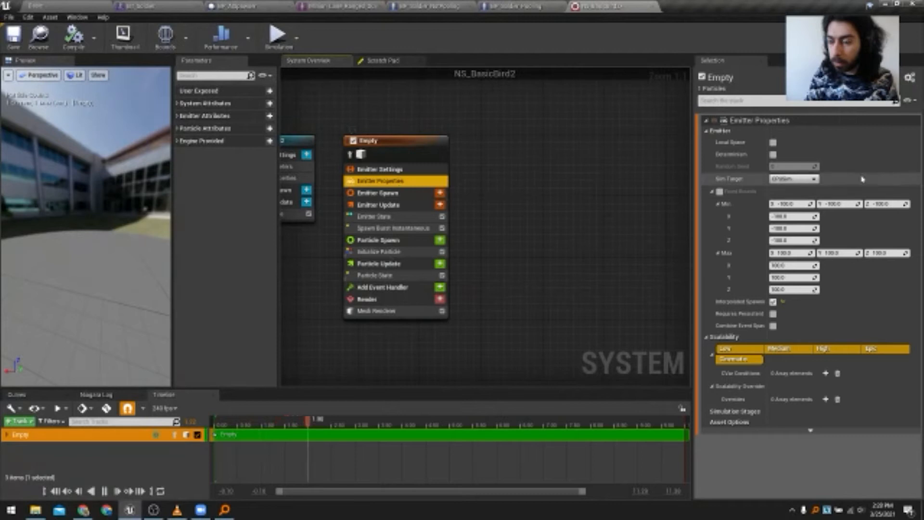
click(793, 179)
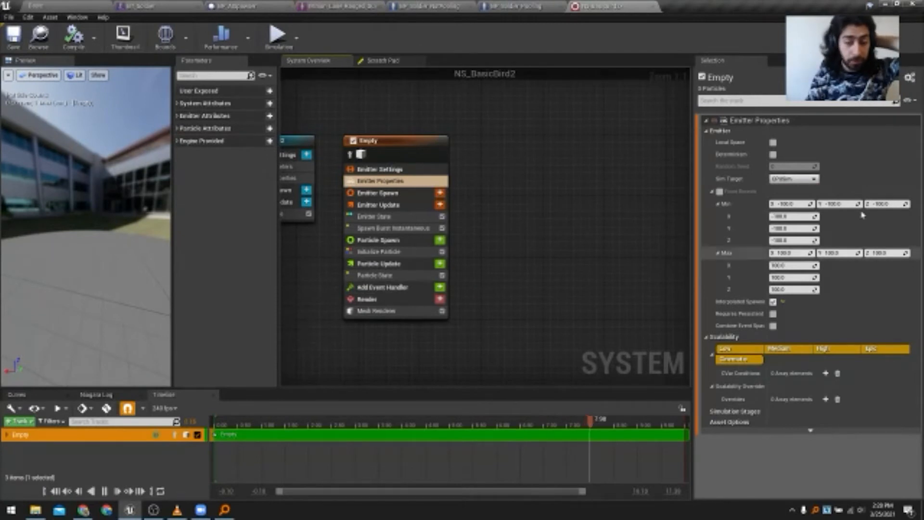
click(801, 180)
click(794, 187)
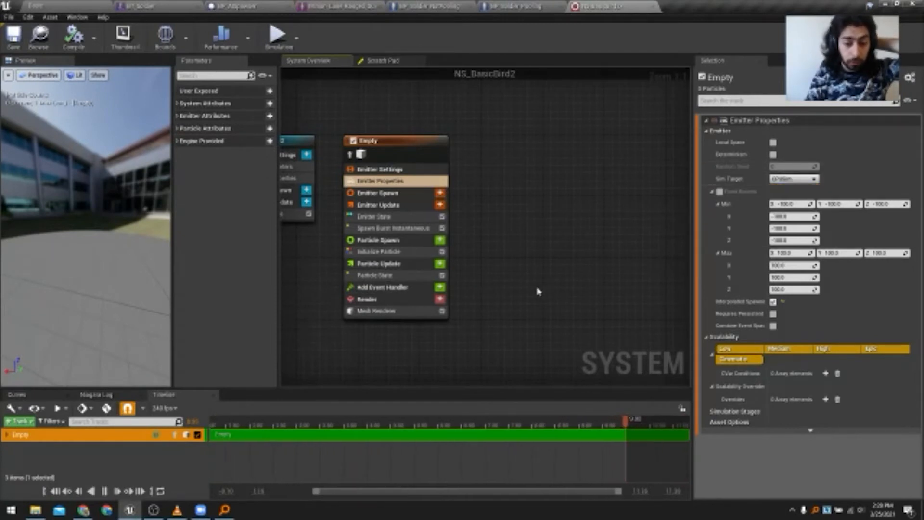
- Search the meshes for "crow" and assign S_Crow as the Mesh Renderer's Particle Mesh
click(399, 311)
click(826, 151)
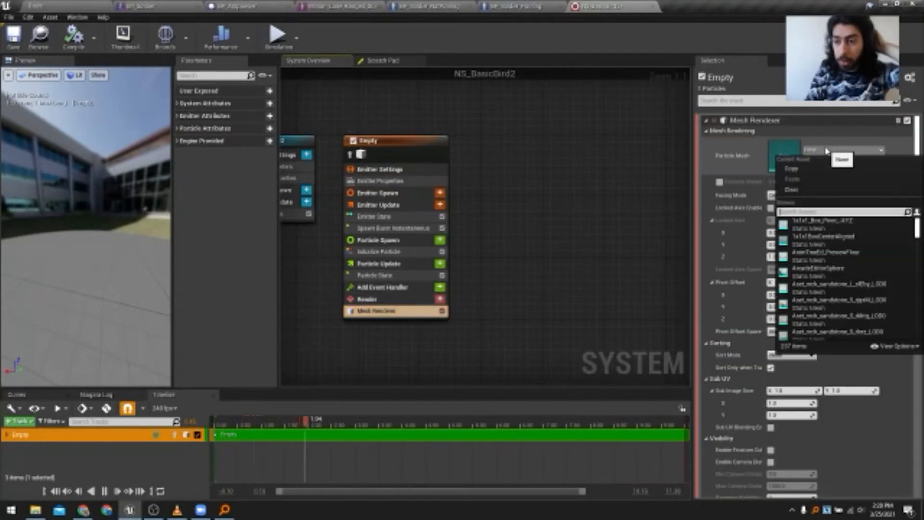
key(BackSpace)
text(crow)
click(820, 228)
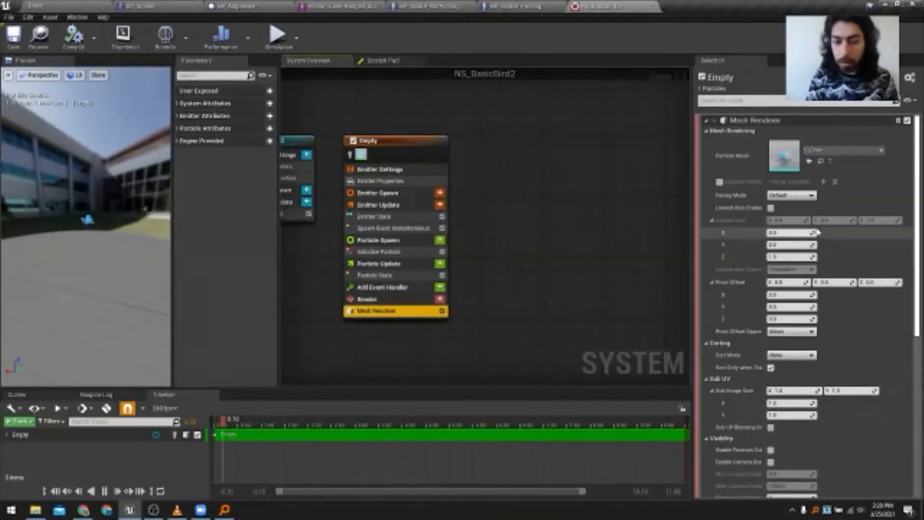
drag(108, 224, 88, 237)
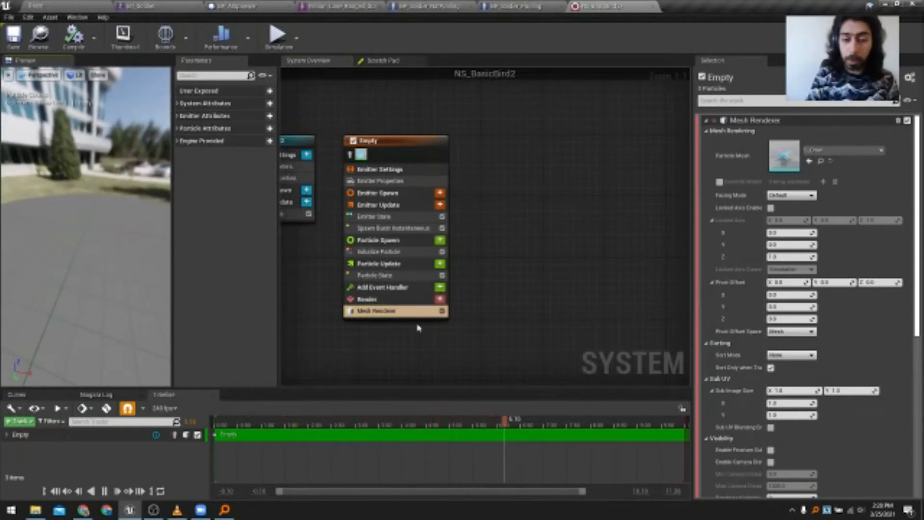
- Turn off killing particles when their lifetime has elapsed in the Empty emitter's Particle State
click(378, 275)
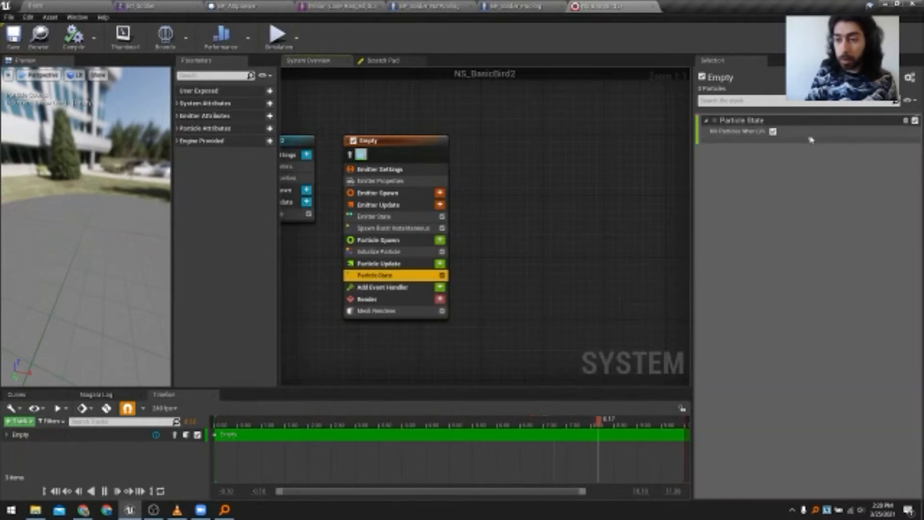
drag(767, 131, 794, 134)
click(797, 133)
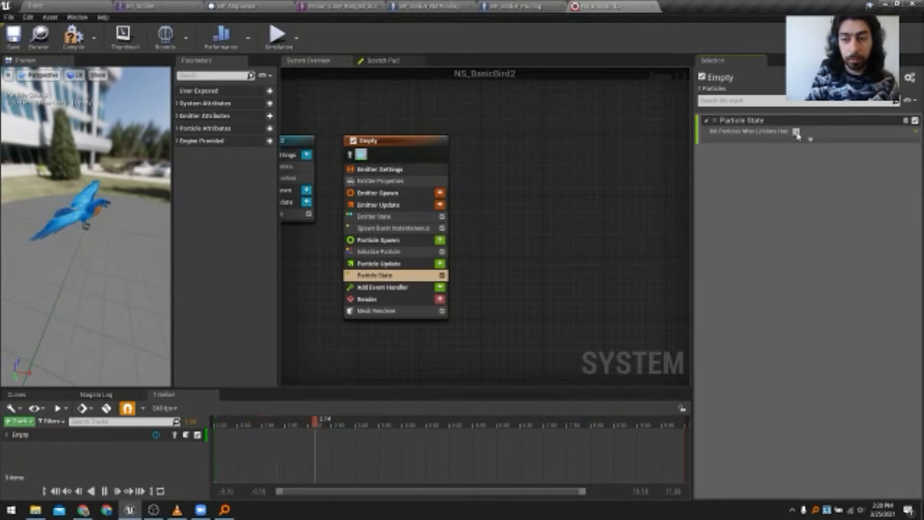
- Frame the spawned crow up close in the preview and widen the preview area
drag(107, 238, 81, 234)
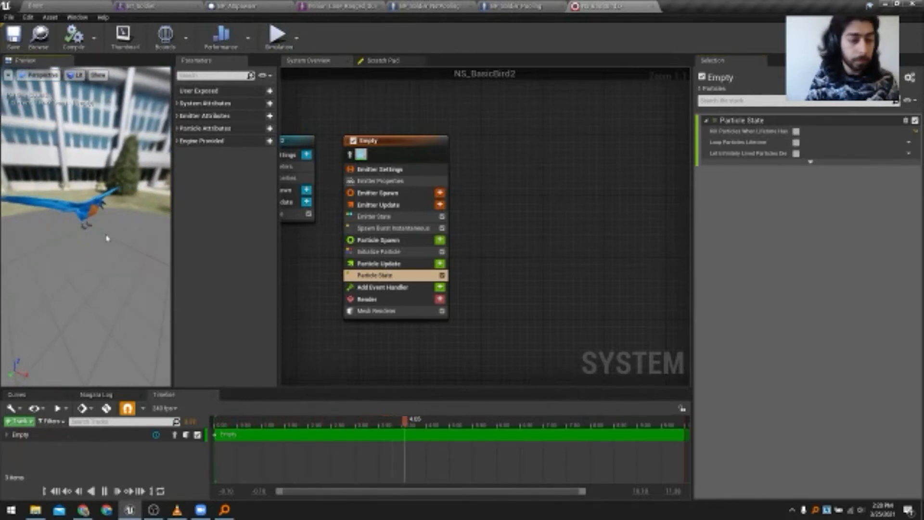
right_drag(479, 269, 530, 275)
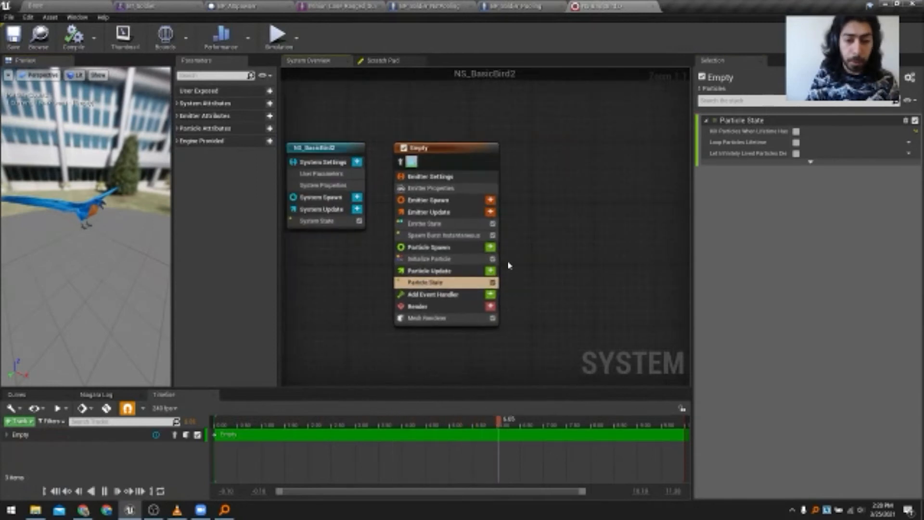
drag(81, 231, 92, 256)
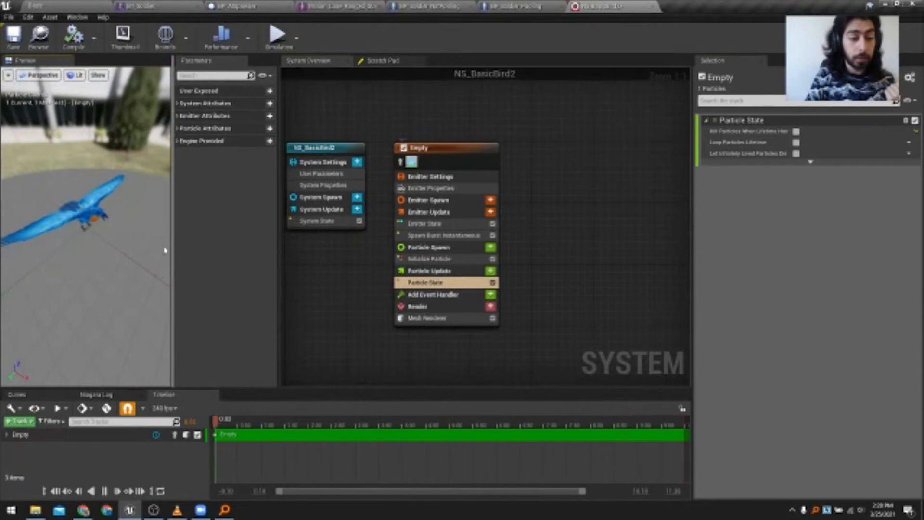
drag(172, 256, 224, 273)
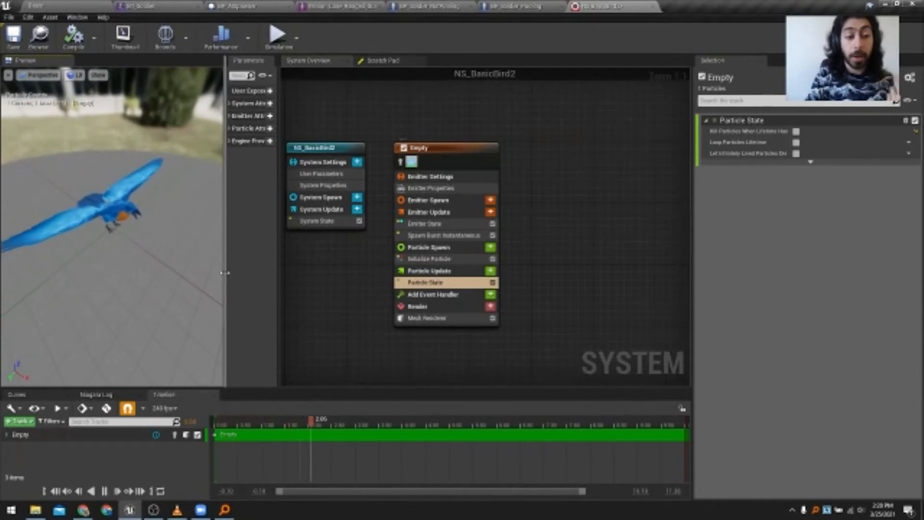
- Open the crow mesh assigned to the Mesh Renderer, and from it open its M_Crow material
click(442, 318)
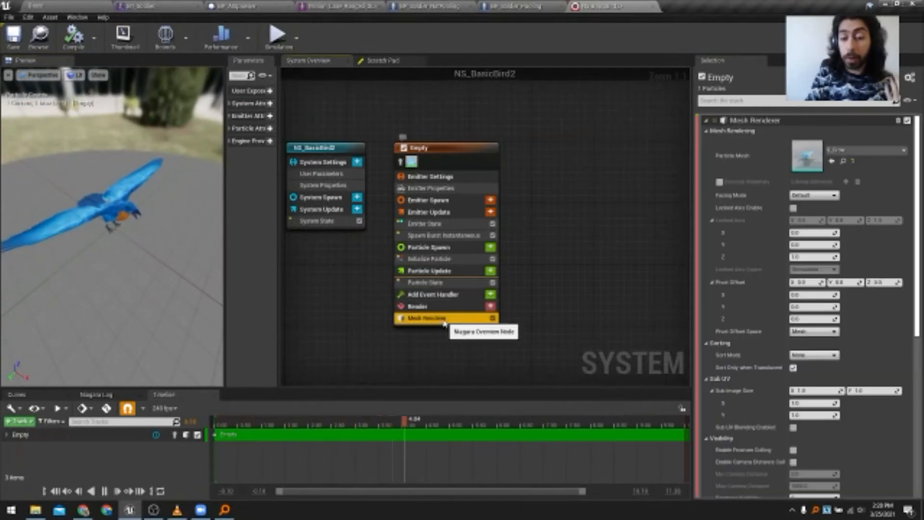
double_click(807, 155)
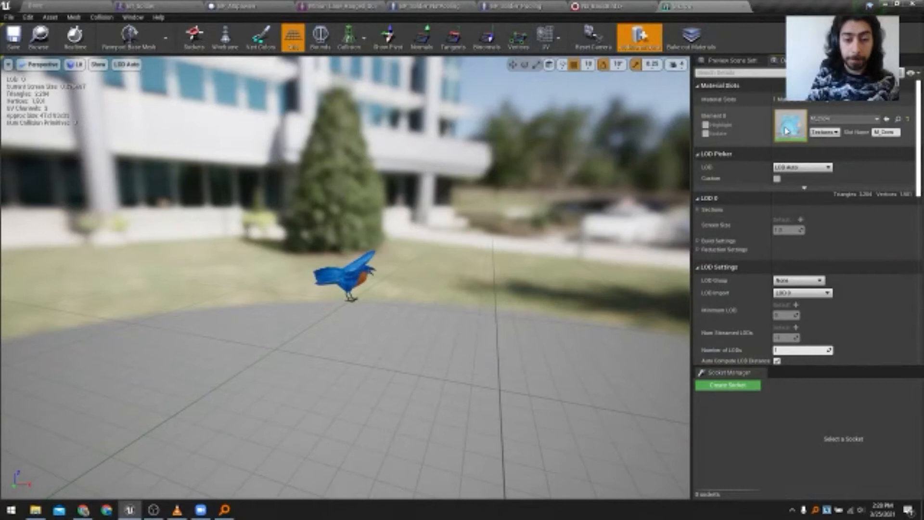
double_click(790, 127)
scroll(524, 365, up, 4)
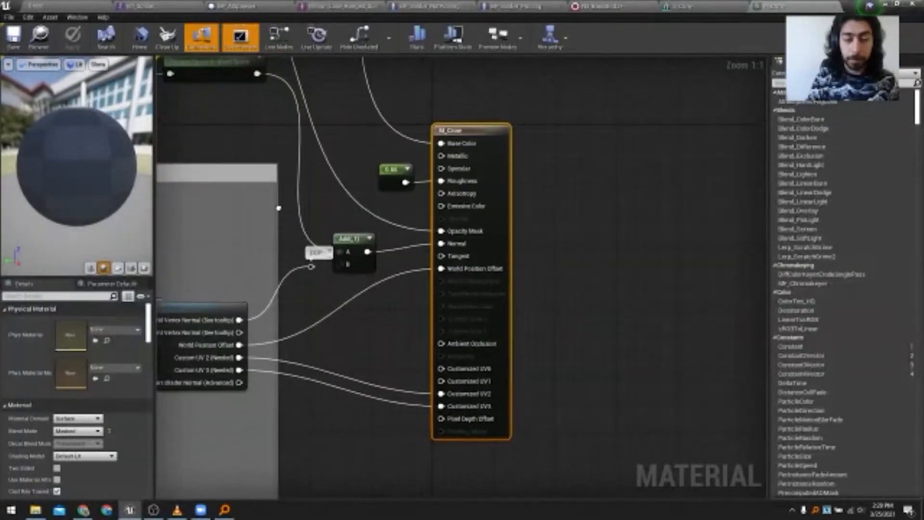
- Examine M_Crow's diffuse and normal texture nodes and the Particle Color multiply feeding Base Color
right_drag(475, 256, 465, 380)
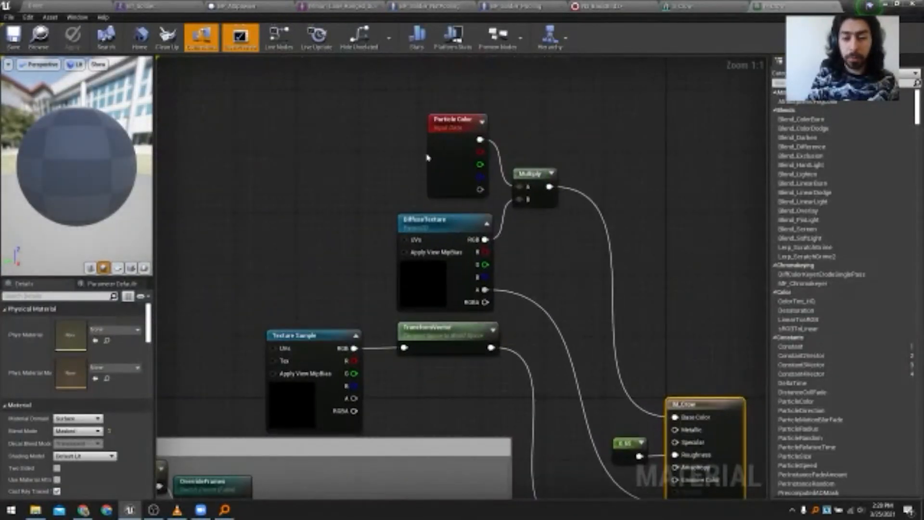
click(450, 286)
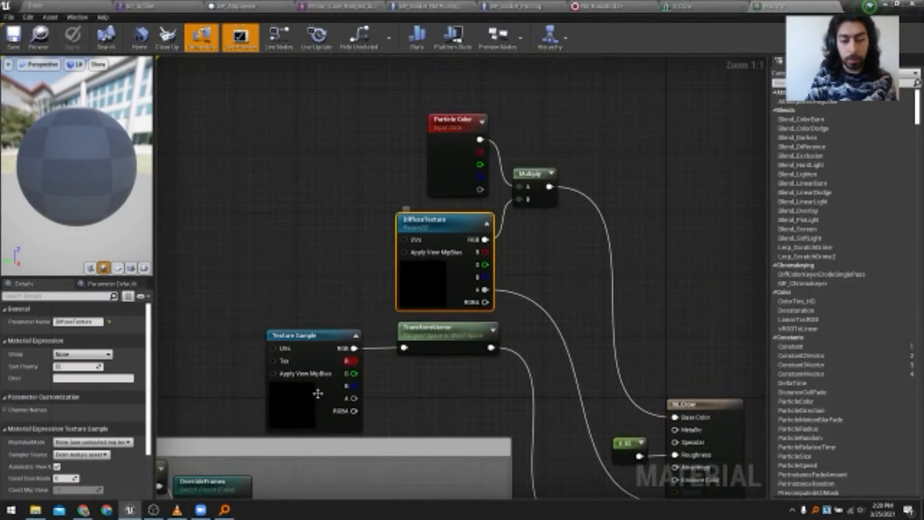
click(292, 405)
drag(287, 242, 529, 403)
drag(399, 123, 550, 188)
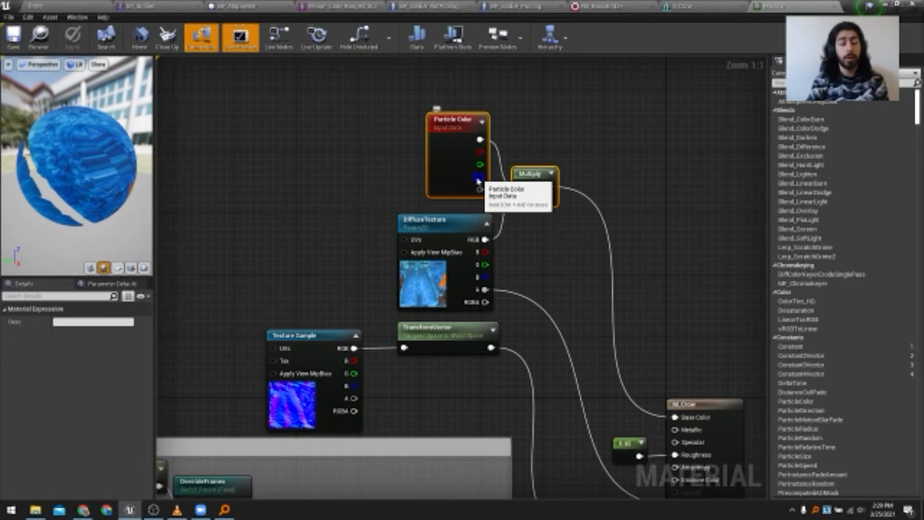
drag(102, 189, 136, 194)
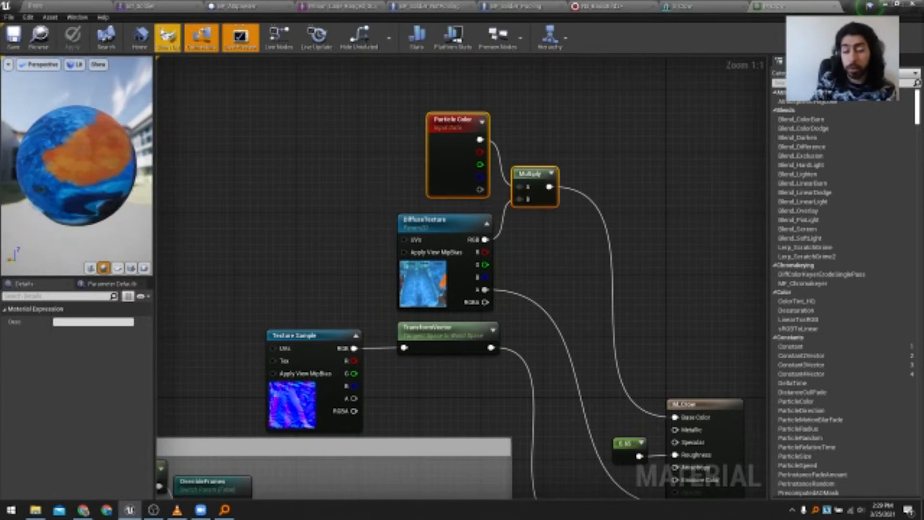
- Examine the Locomotion group's two morph texture objects, its MorphTargets function and the connection to World Position Offset
right_drag(567, 375, 526, 229)
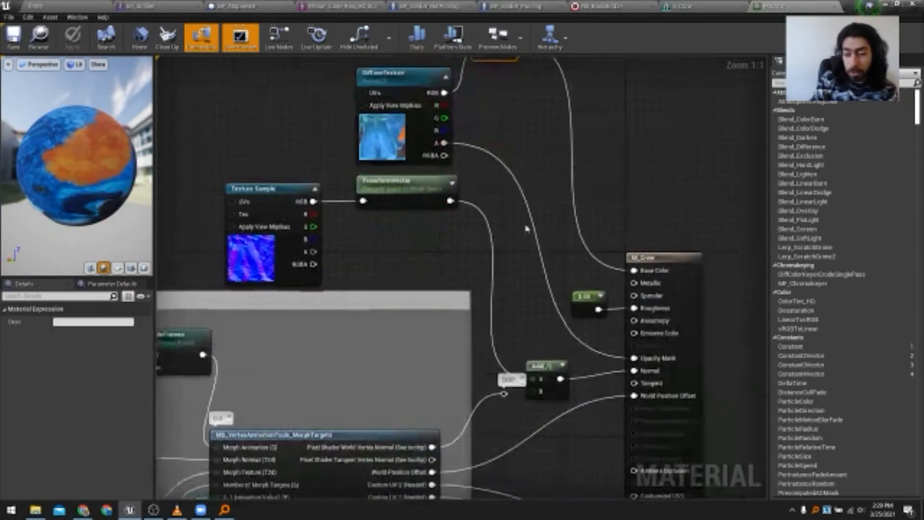
right_drag(514, 340, 727, 135)
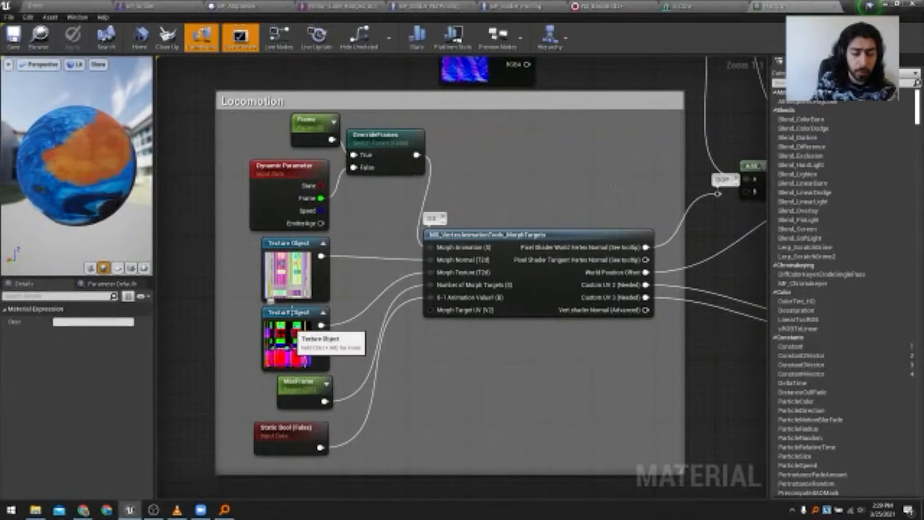
click(289, 280)
click(289, 339)
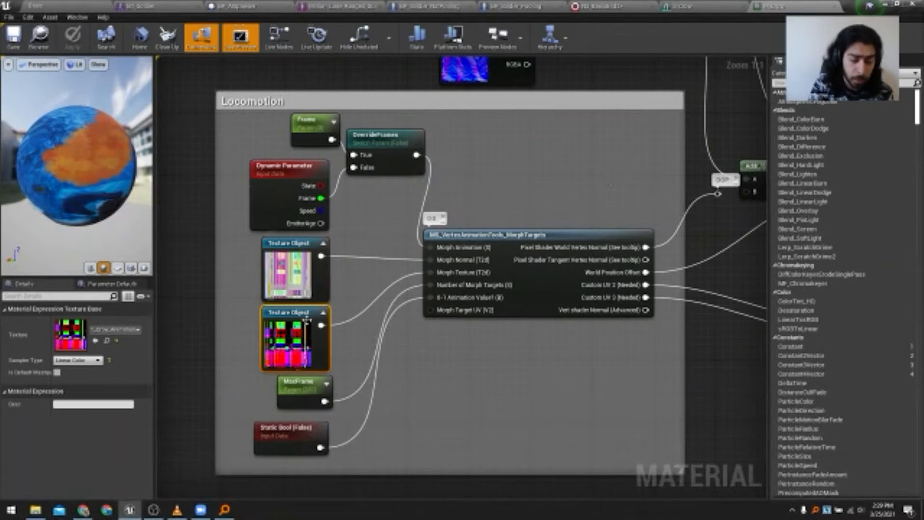
click(541, 238)
right_drag(538, 362, 503, 356)
drag(220, 251, 270, 322)
right_drag(571, 343, 349, 381)
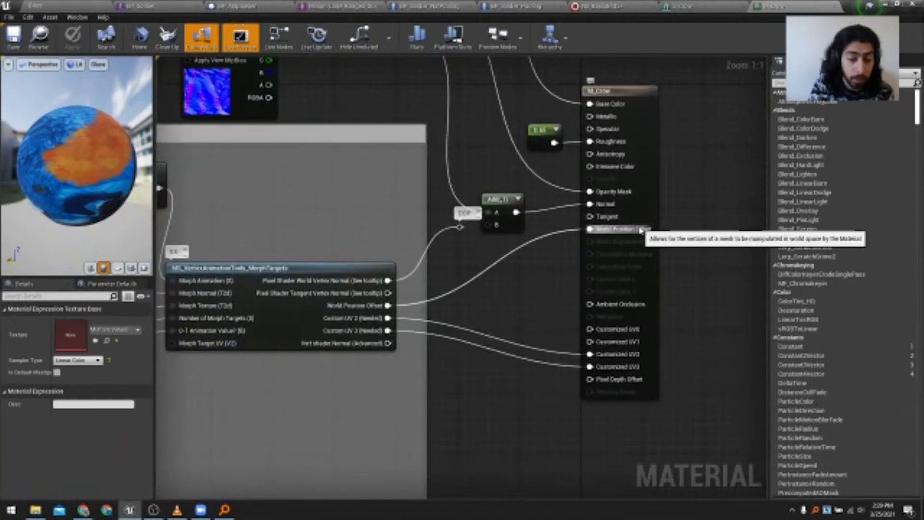
right_drag(316, 385, 511, 387)
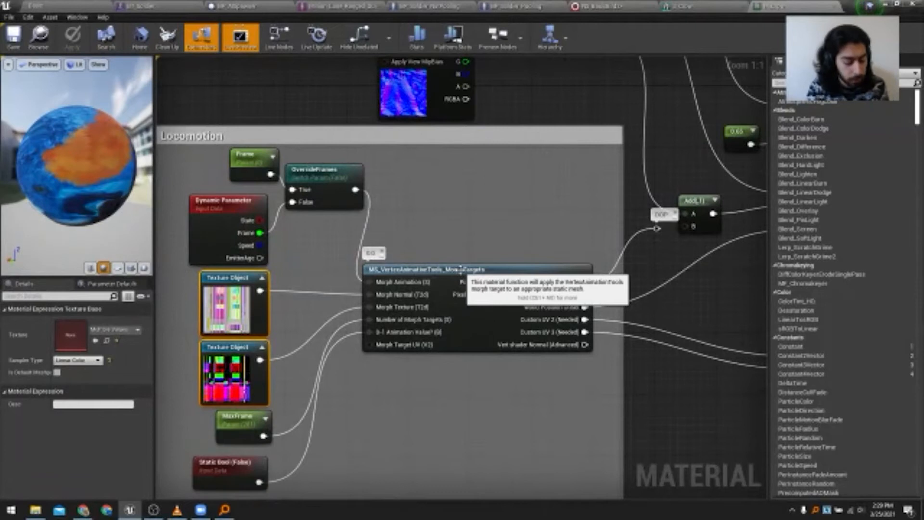
key(ctrl+alt)
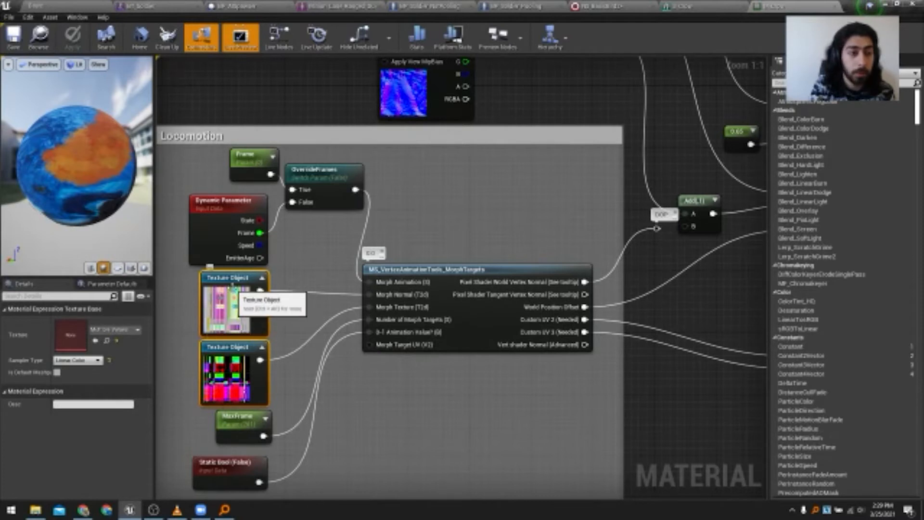
- Return to the level editor and open the BirdSwarm > Bird content folder
click(51, 5)
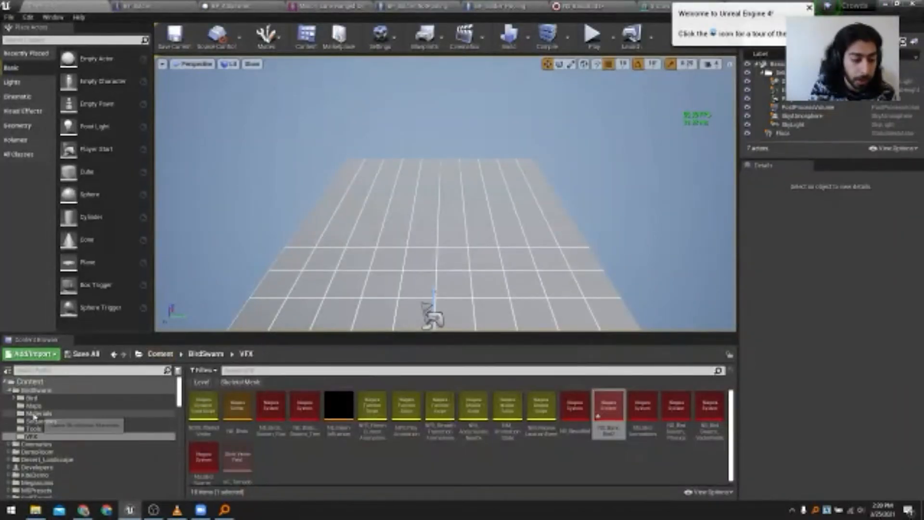
click(22, 399)
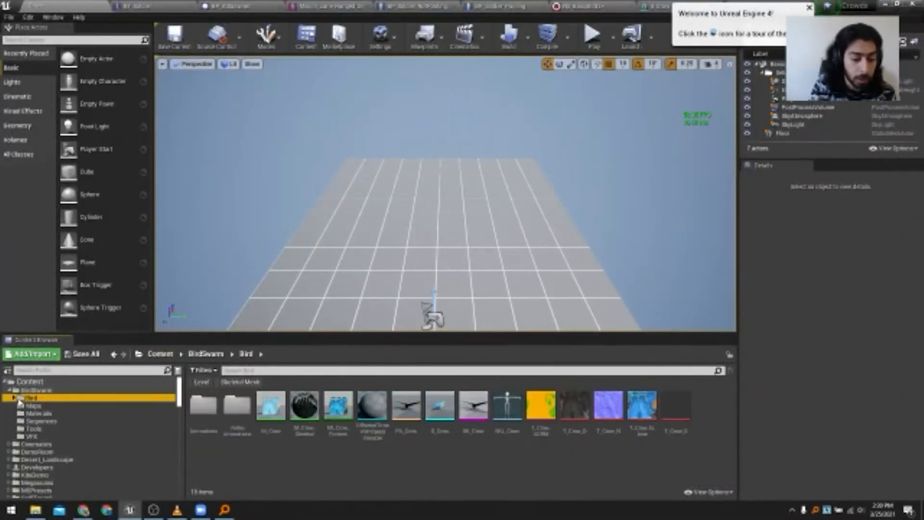
- Open the crow's animation composite from the Bird folder's Animations subfolder and scrub its timeline to review the combined clips
double_click(203, 406)
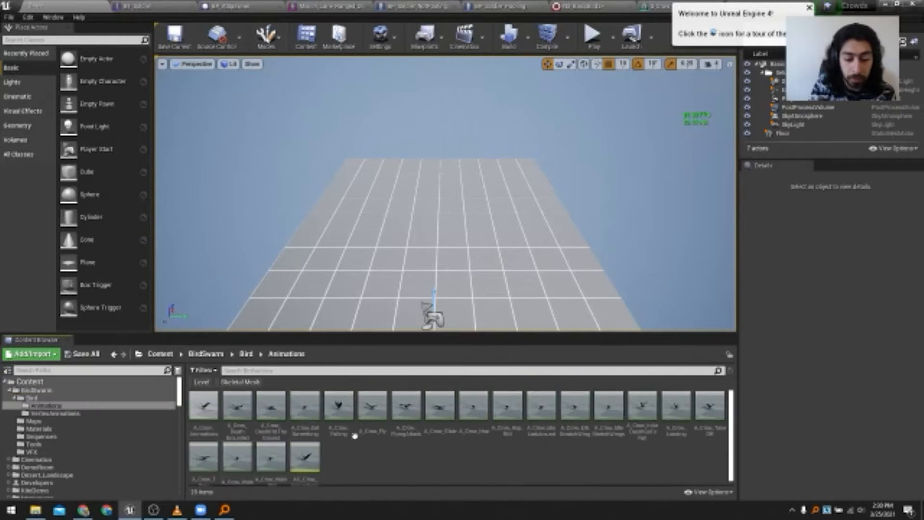
double_click(305, 460)
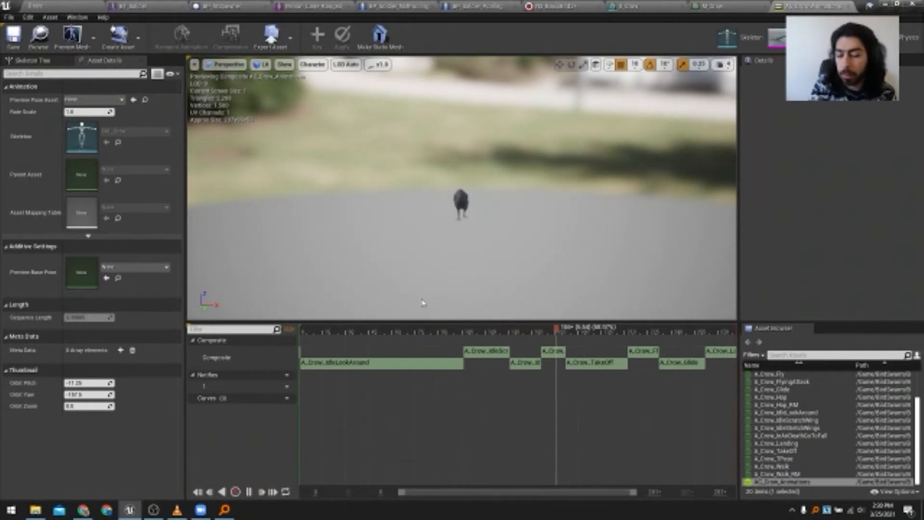
drag(629, 331, 303, 332)
drag(511, 178, 526, 189)
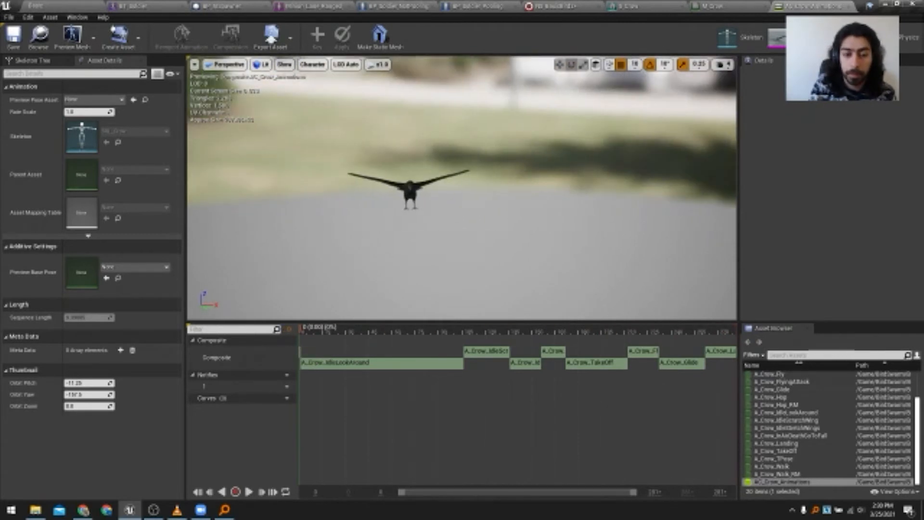
- Return to the M_Crow material and examine the Frame parameter and Dynamic Parameter feeding the OverrideFrames switch in the Locomotion group
click(621, 6)
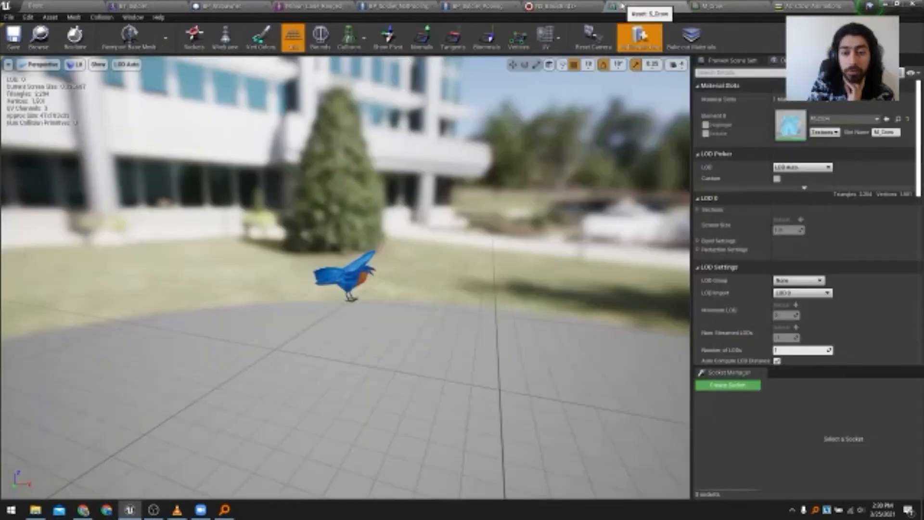
click(736, 7)
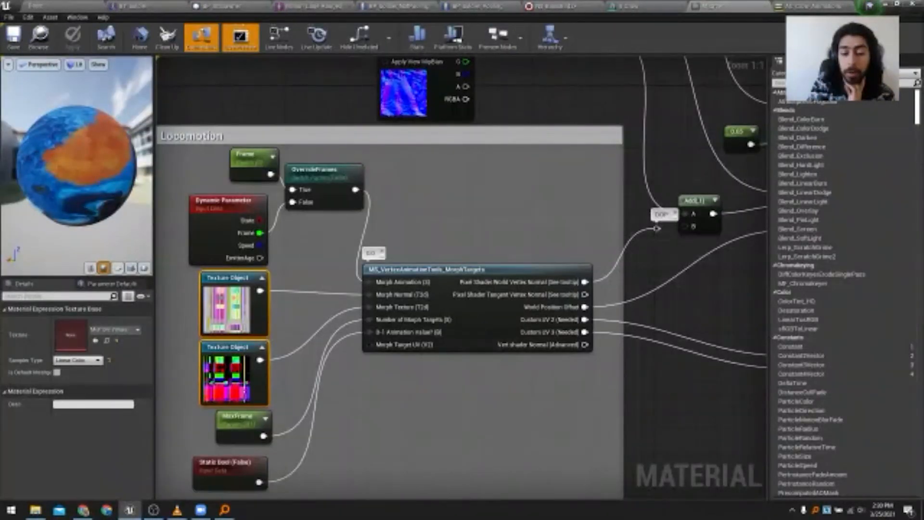
right_drag(449, 329, 385, 355)
scroll(386, 355, down, 1)
right_drag(291, 239, 393, 269)
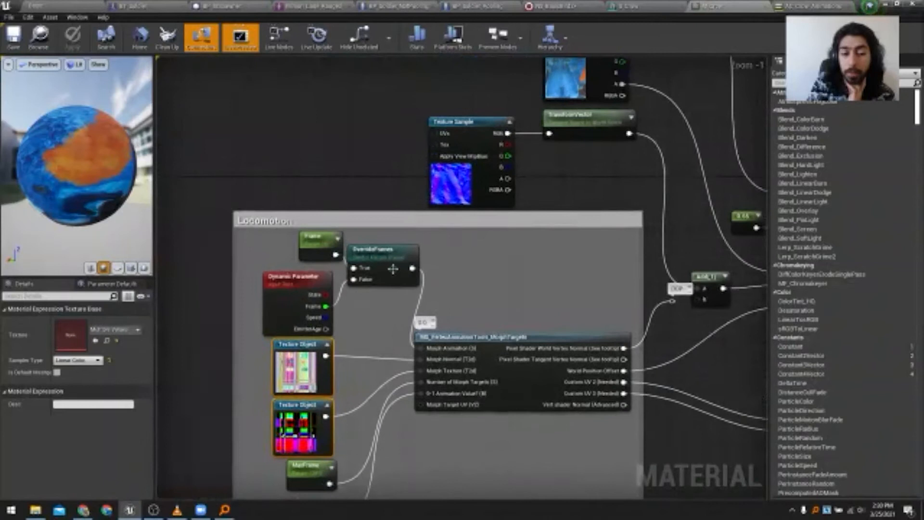
click(309, 253)
drag(320, 255, 314, 257)
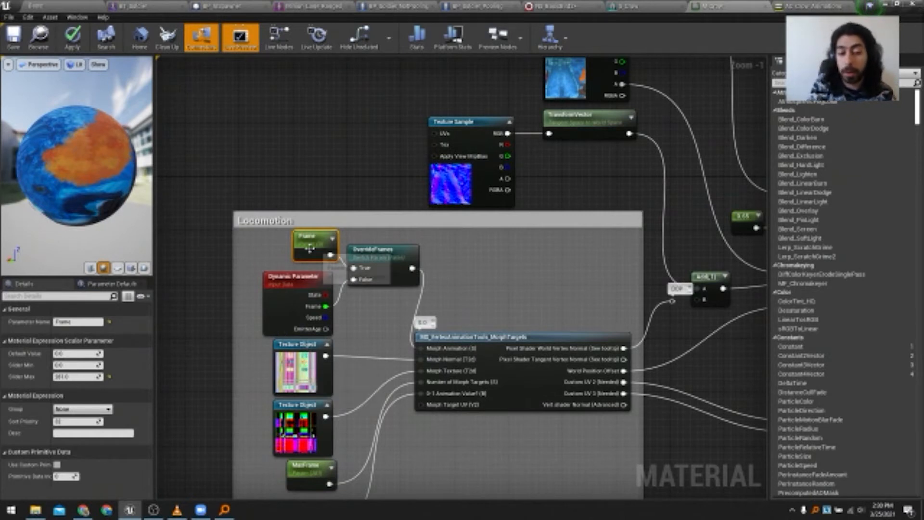
click(289, 296)
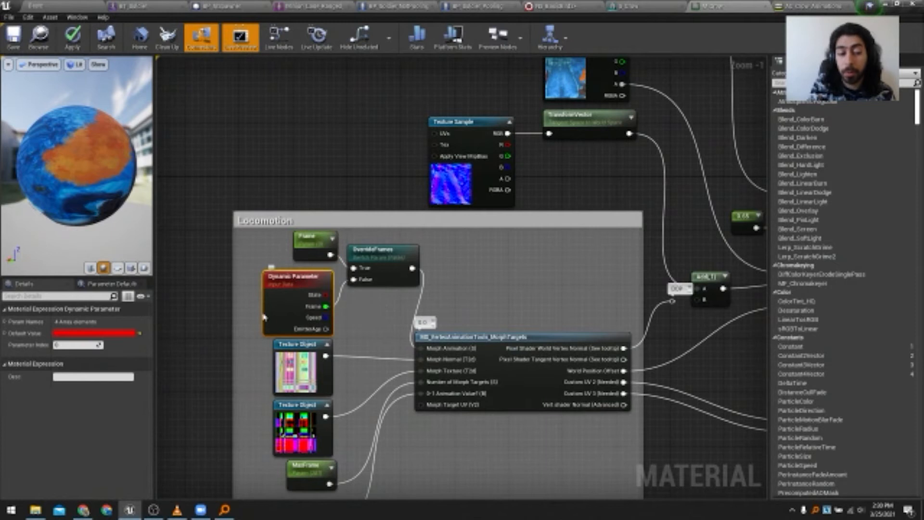
right_drag(453, 290, 368, 289)
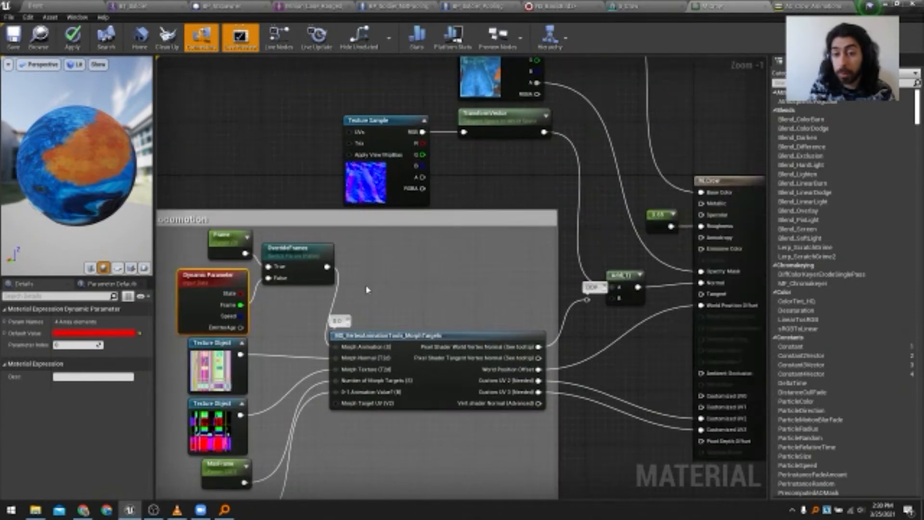
scroll(368, 289, down, 1)
right_drag(472, 225, 470, 271)
scroll(470, 271, down, 1)
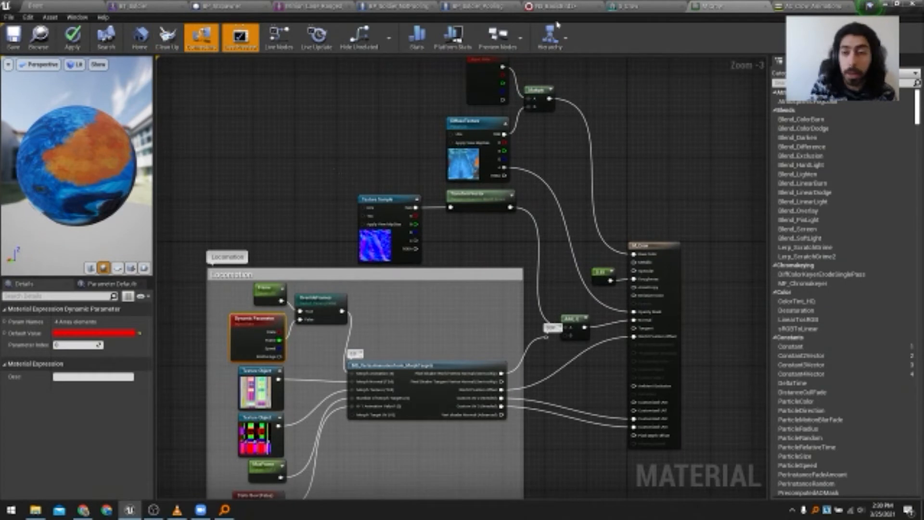
- Return to the NS_BasicBird2 system and create a new scratch pad module named Scratch_Animation
click(601, 7)
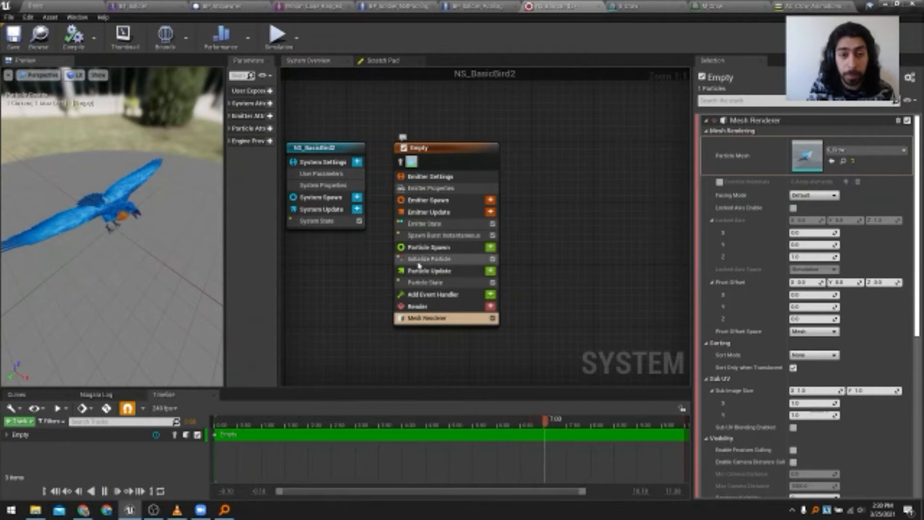
click(374, 63)
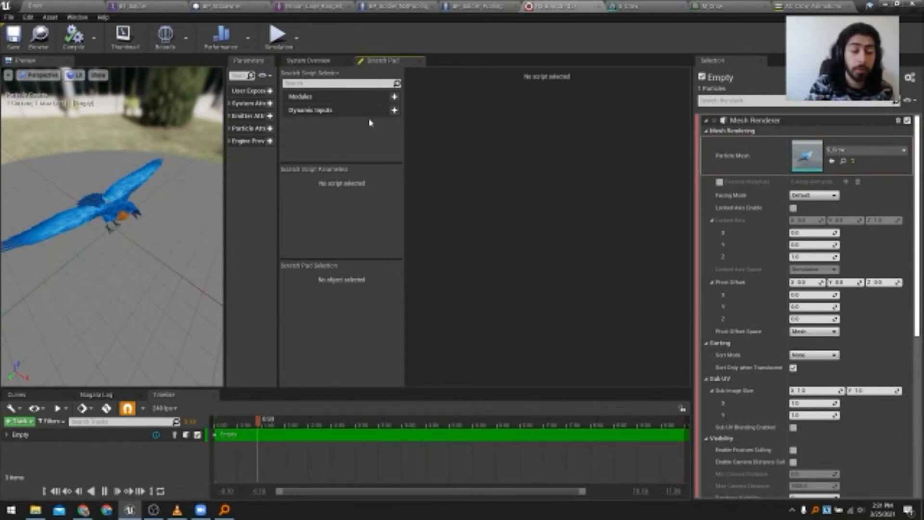
click(395, 97)
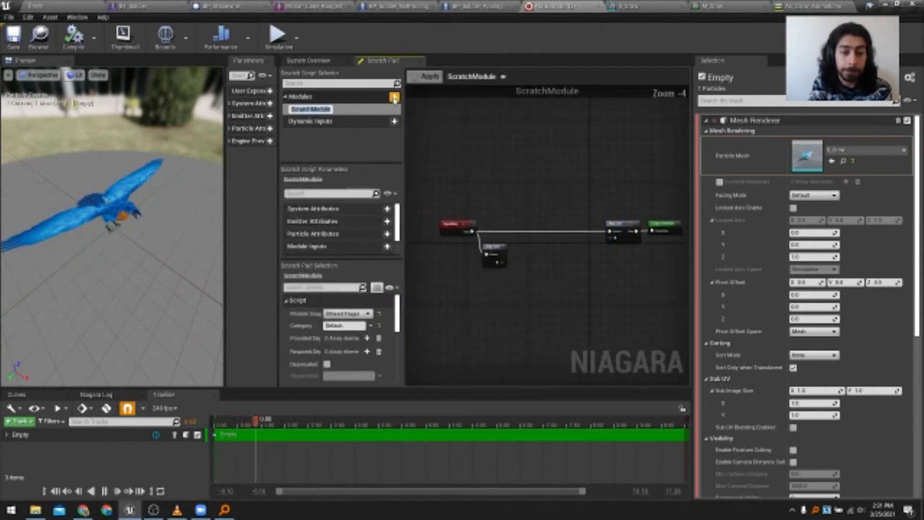
text(R)
key(BackSpace)
key(BackSpace)
key(BackSpace)
key(BackSpace)
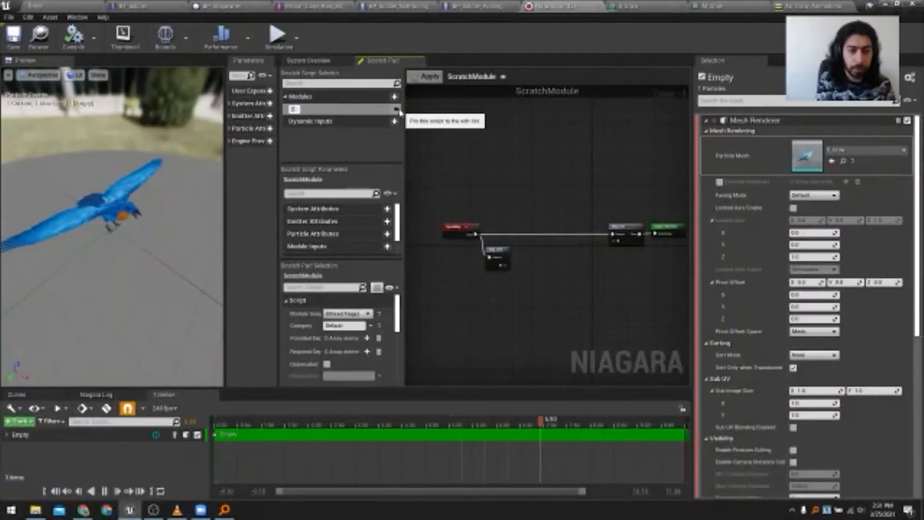
text(Scrat)
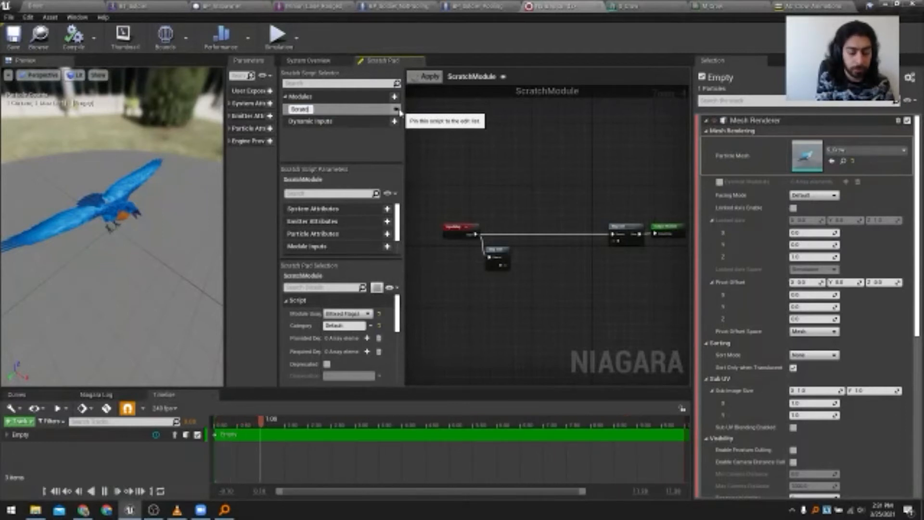
text(ch_Animal)
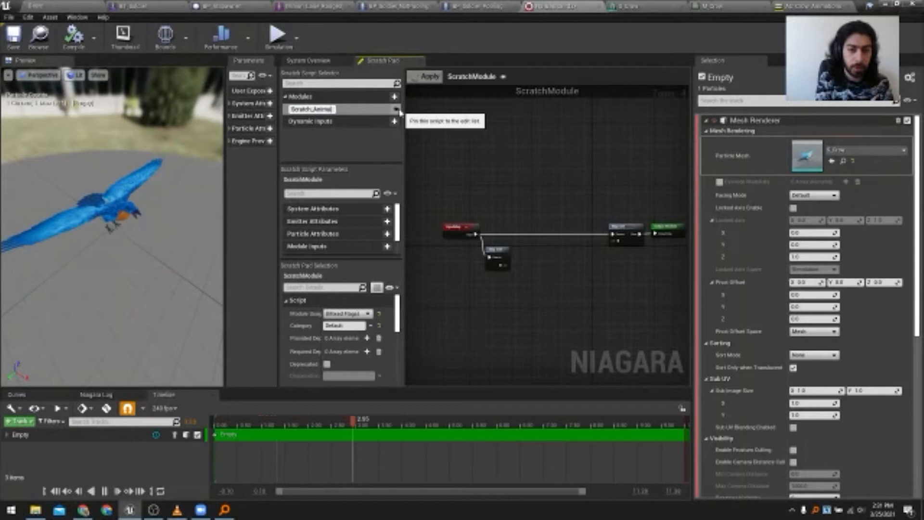
text(tion)
key(Return)
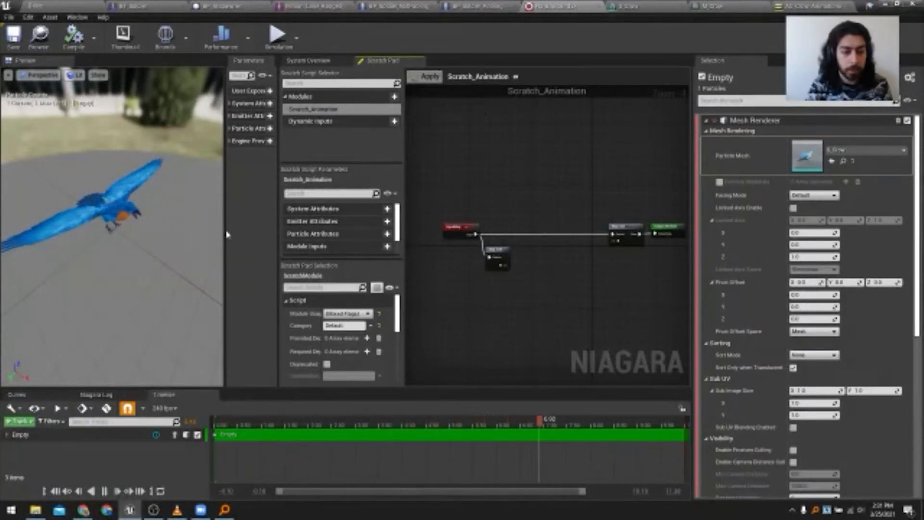
- Enlarge the Scratch_Animation graph area by resizing its neighbouring panels, and detach the Scratch Pad into its own maximized window
drag(225, 232, 144, 236)
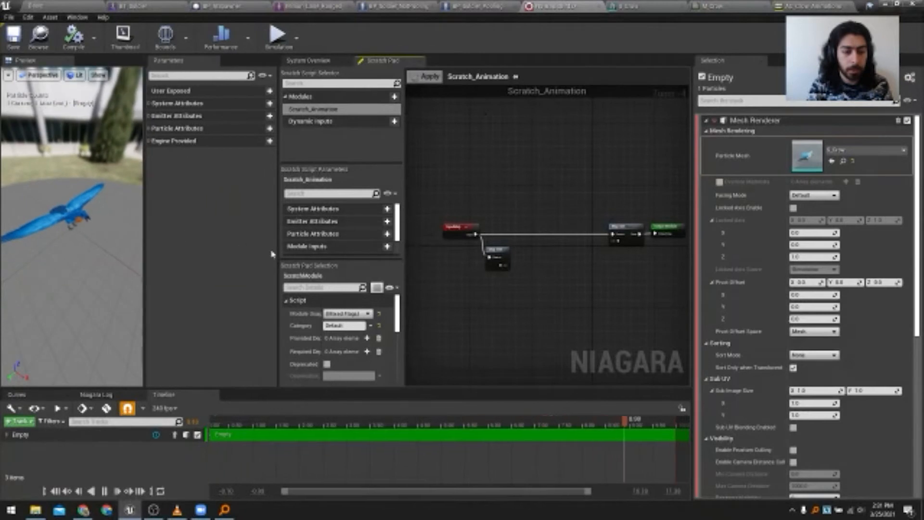
drag(278, 260, 211, 262)
drag(692, 266, 781, 268)
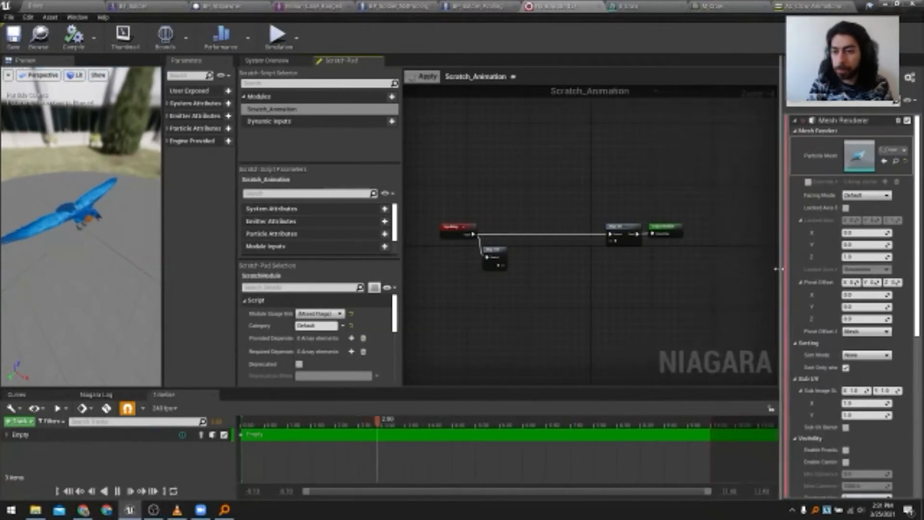
scroll(525, 277, up, 3)
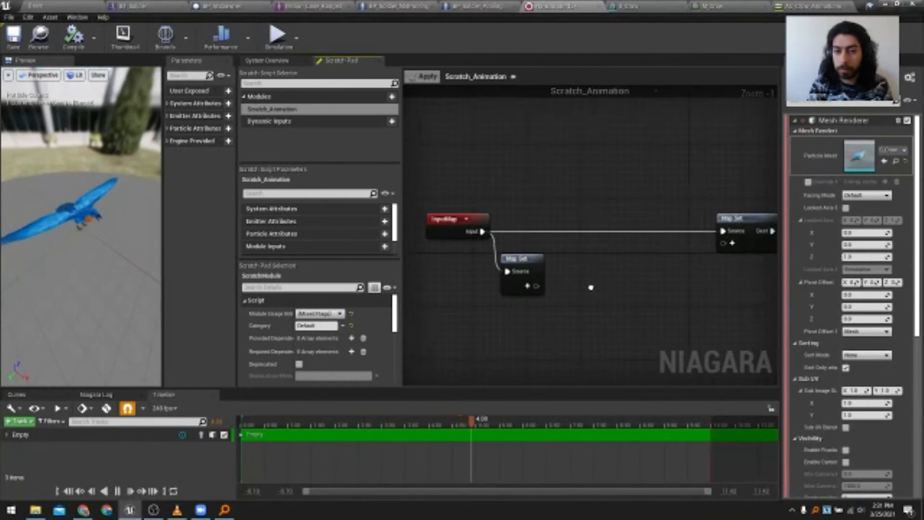
drag(337, 61, 403, 45)
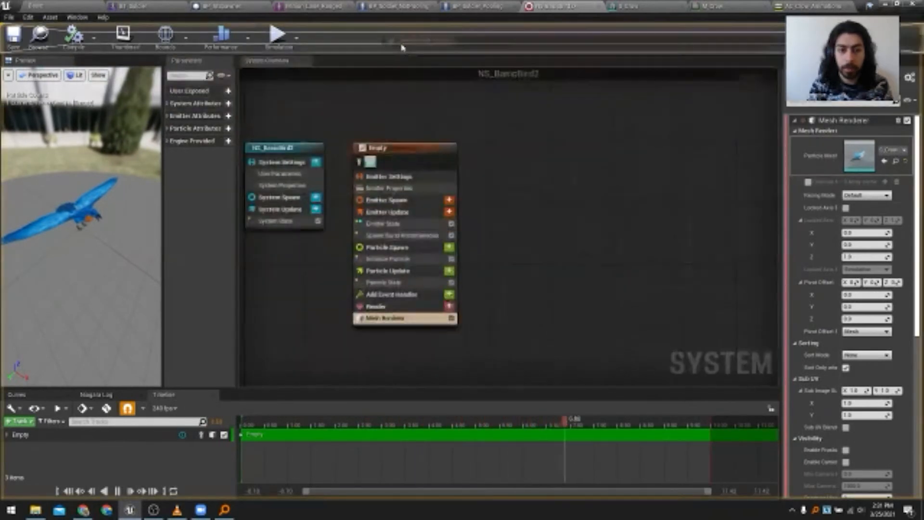
click(743, 41)
- Move the Map Set and Output Module nodes together farther away from the InputMap node to make room between them
right_drag(356, 193, 393, 270)
drag(474, 223, 619, 292)
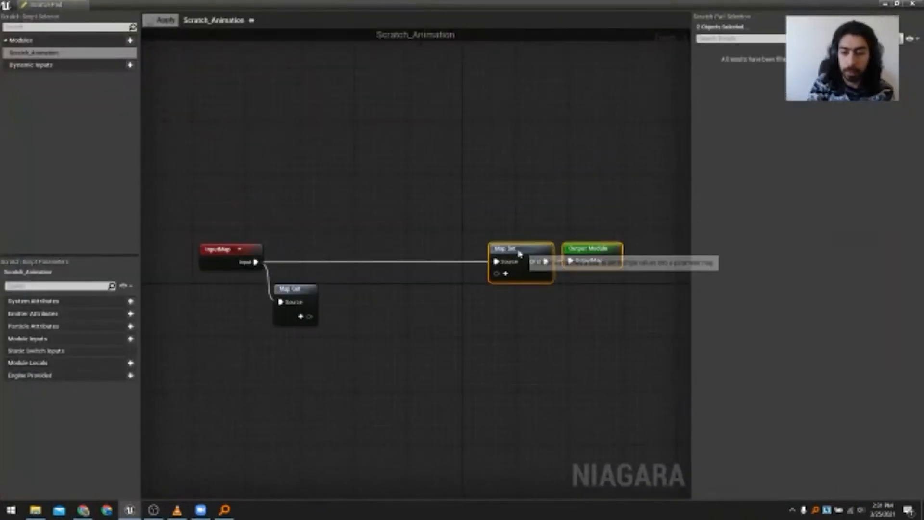
drag(518, 252, 579, 252)
click(444, 358)
right_drag(444, 358, 412, 342)
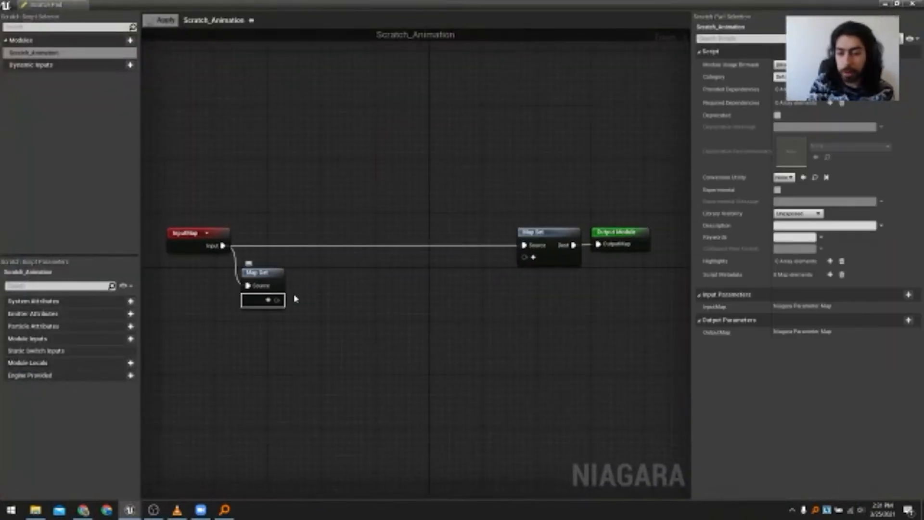
- Add an NFS Play Animation function node to the graph and place it between the Map Get and Map Set nodes
right_click(353, 319)
text(play ani)
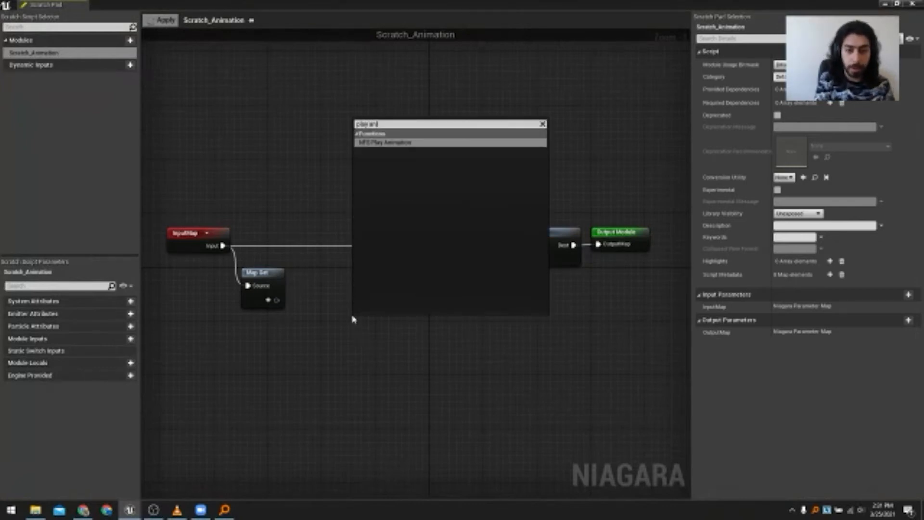
click(370, 143)
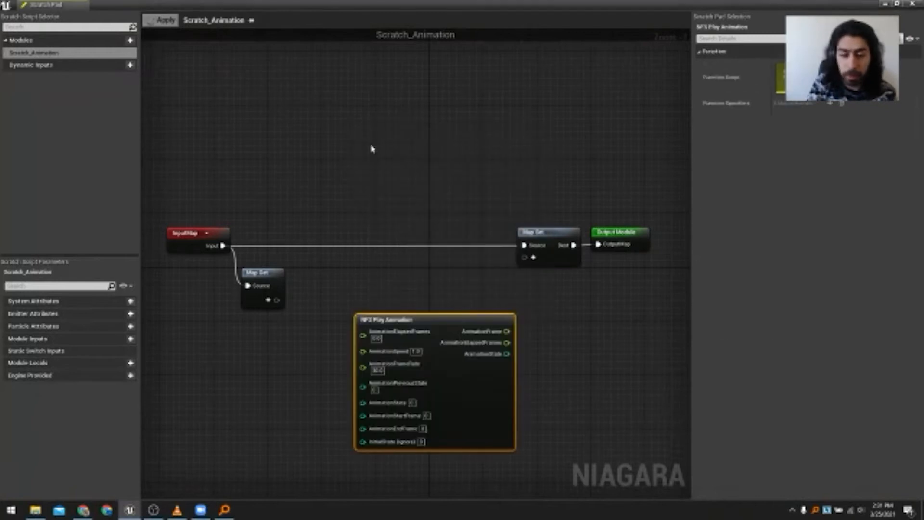
drag(456, 328, 457, 280)
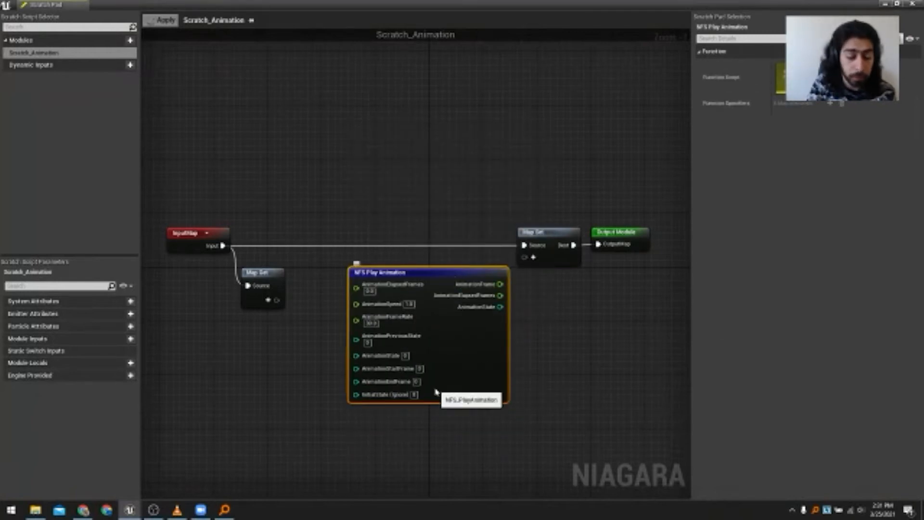
- Open the NFS Play Animation function's script, and switch to the browser presentation to study the Animation Player Module slide
double_click(479, 382)
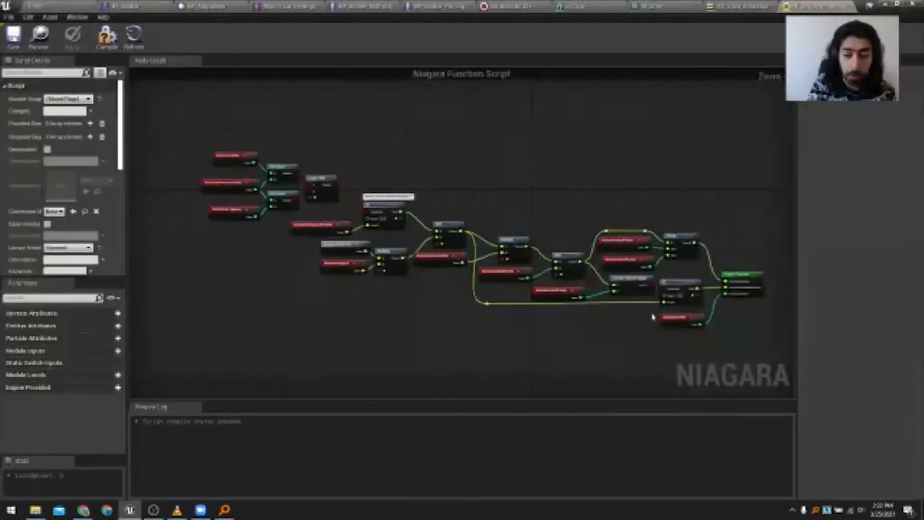
mouse_move(86, 513)
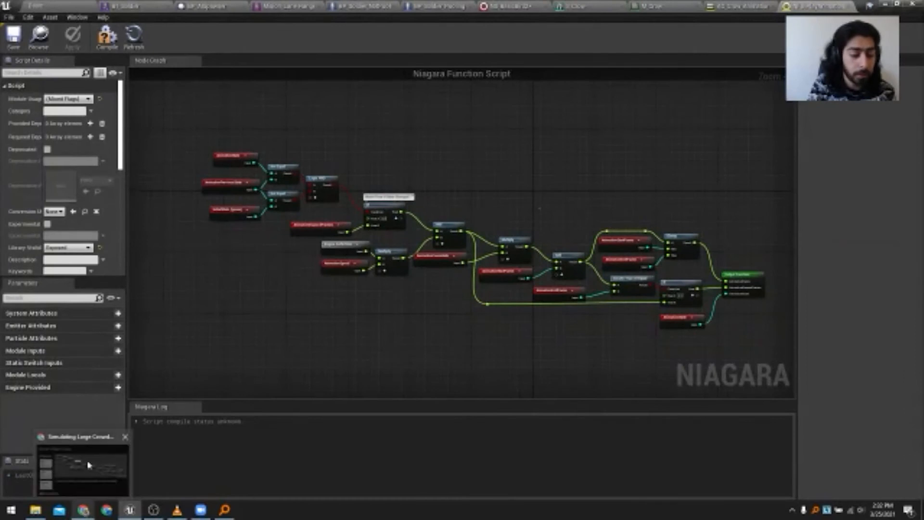
click(89, 466)
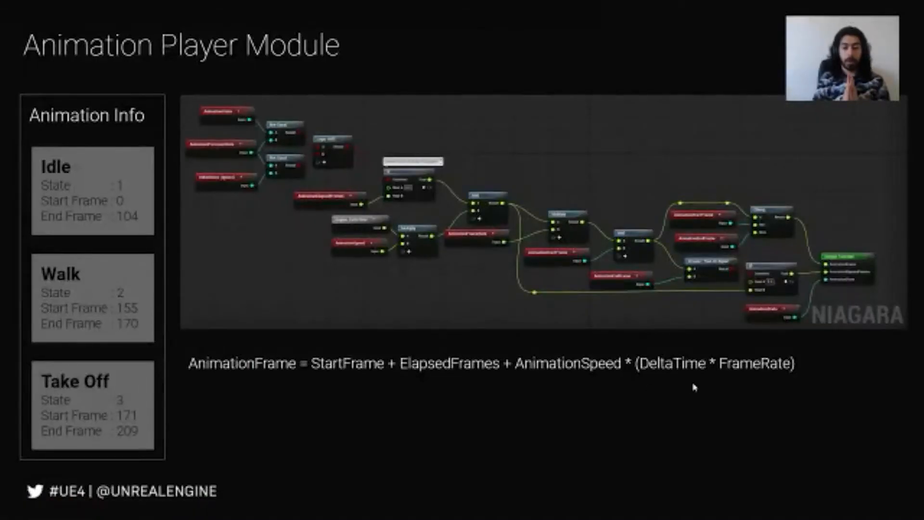
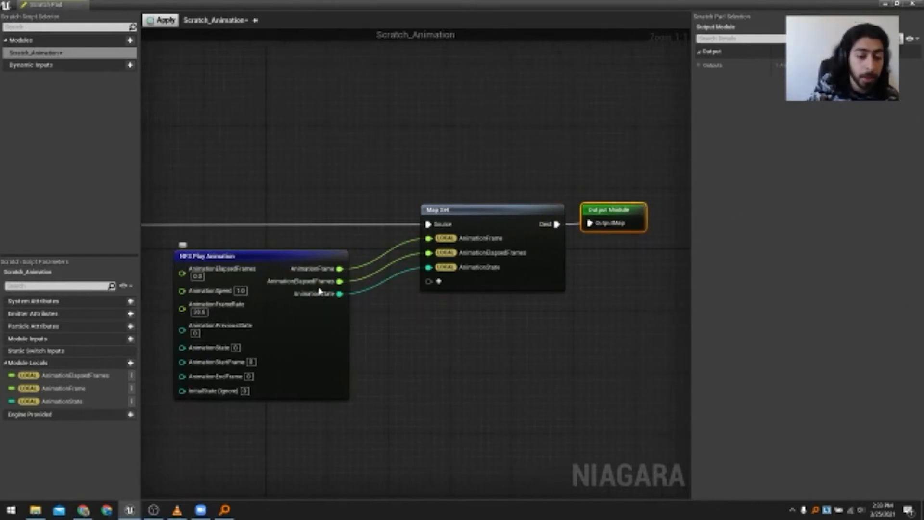
- Change the namespace of the Map Set node's AnimationFrame, AnimationElapsedFrames and AnimationState pins from local to PARTICLES
right_click(313, 270)
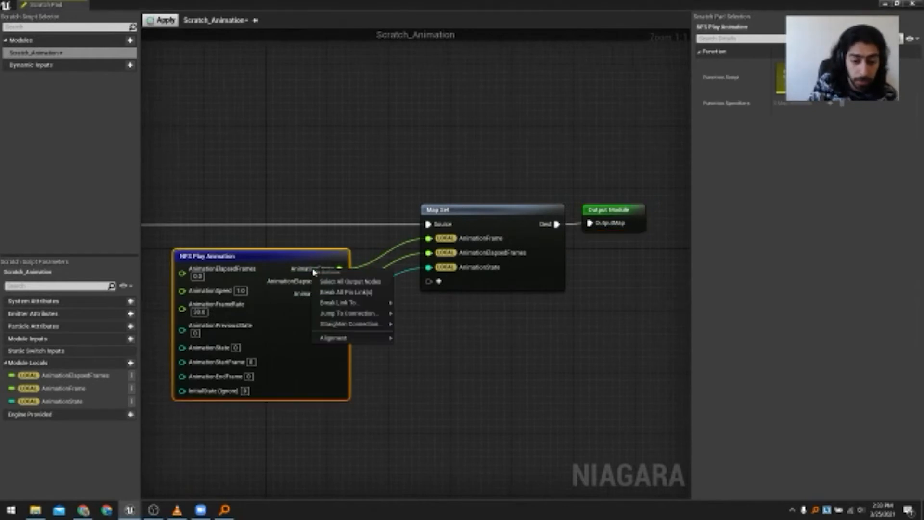
click(470, 303)
right_click(446, 239)
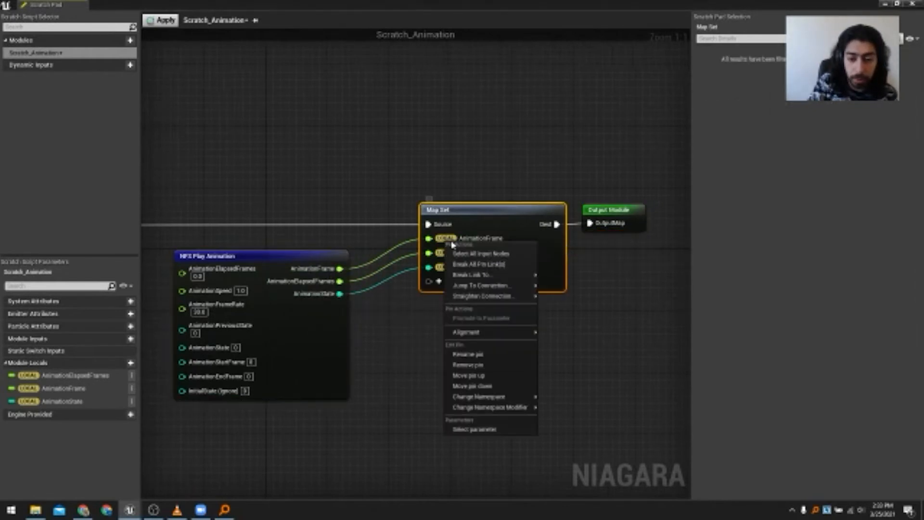
mouse_move(510, 397)
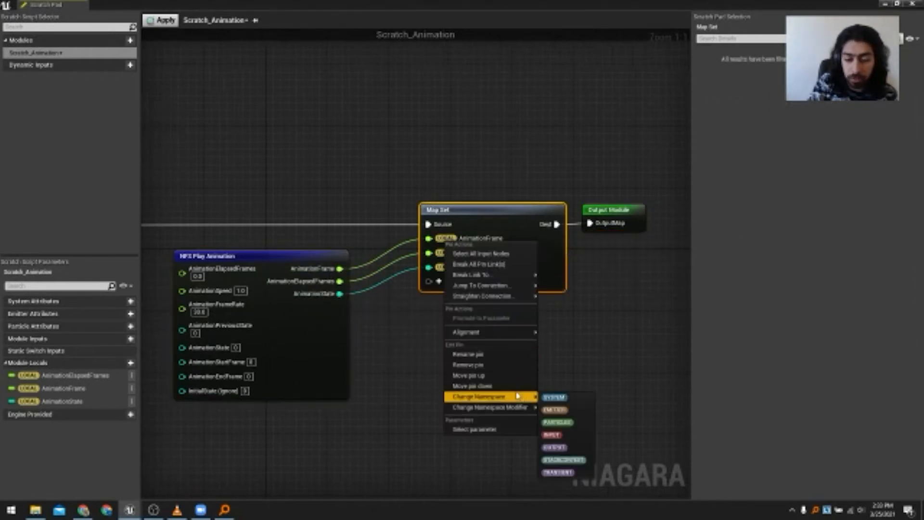
click(563, 423)
right_click(442, 253)
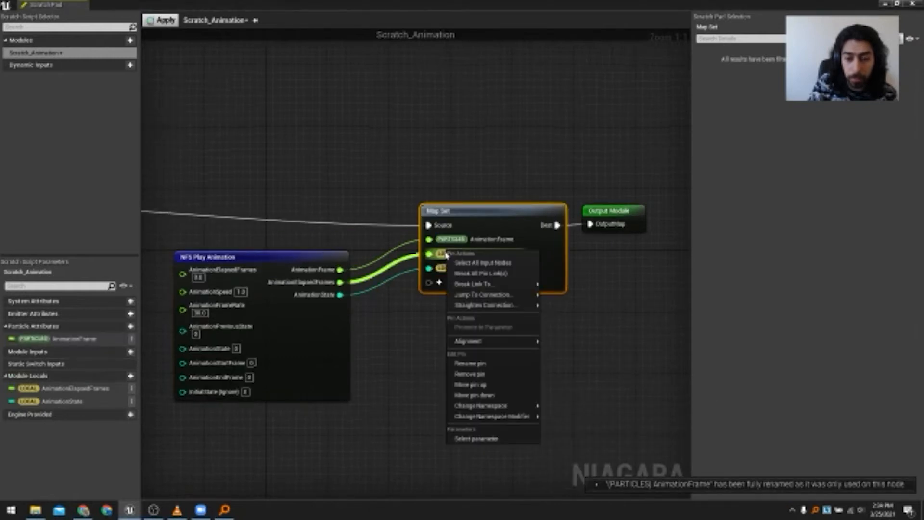
mouse_move(511, 408)
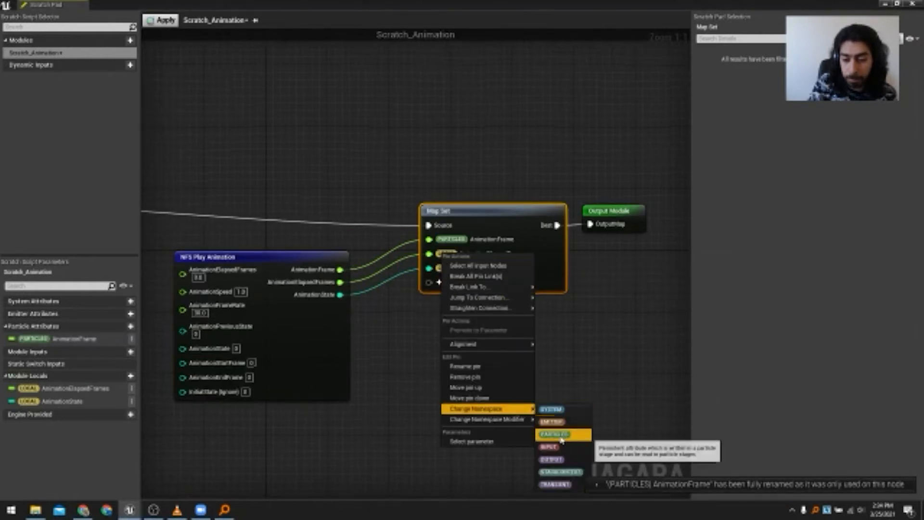
click(554, 434)
right_click(442, 269)
mouse_move(510, 425)
click(564, 444)
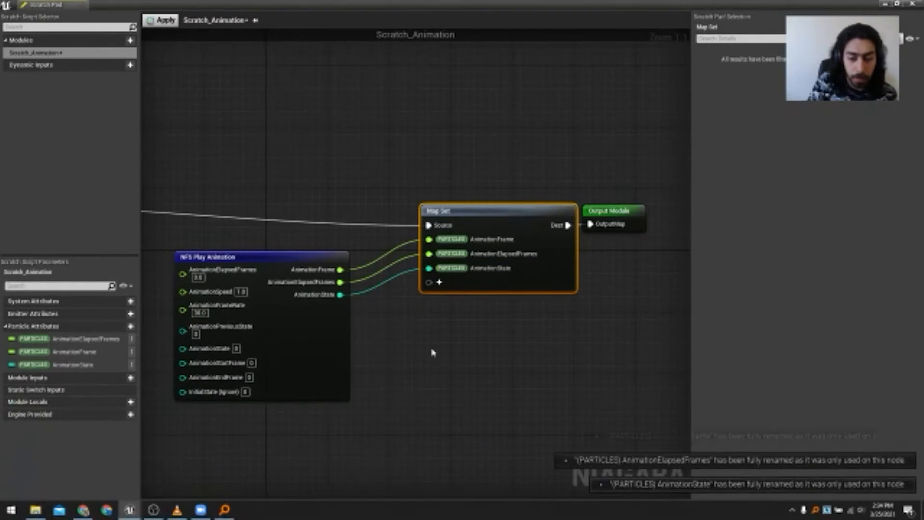
- Select the NFS Play Animation, Map Set and Output Module nodes and move them together farther from the Map Get node
right_drag(422, 343, 565, 342)
right_drag(279, 310, 208, 301)
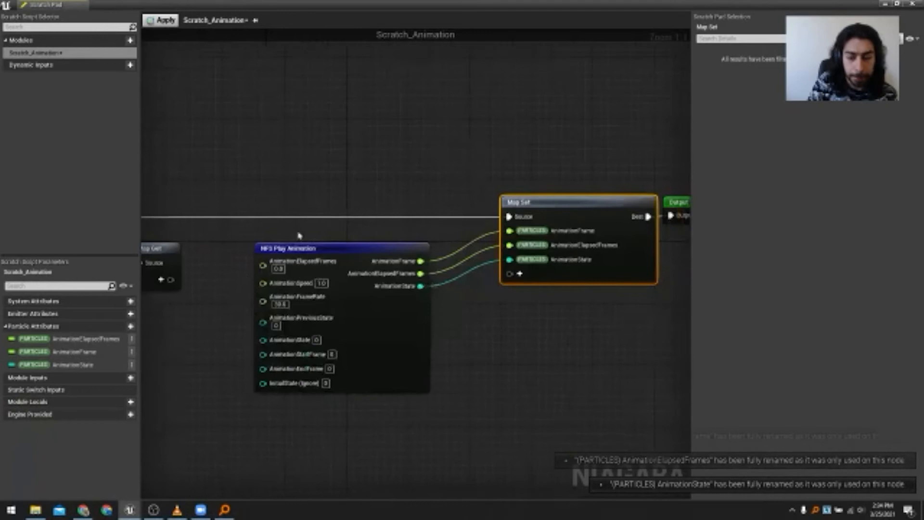
scroll(350, 194, down, 2)
drag(310, 118, 591, 251)
scroll(290, 272, up, 2)
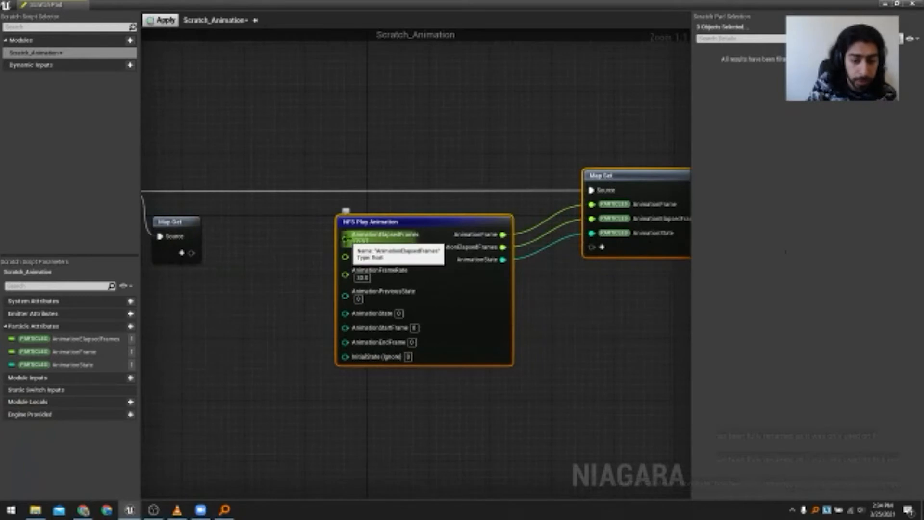
- Through Map Get, feed NFS Play Animation particle AnimationElapsedFrames, new module inputs AnimationSpeed and AnimationFrameRate, and particle AnimationState as AnimationPreviousState
drag(87, 338, 173, 253)
drag(303, 253, 347, 240)
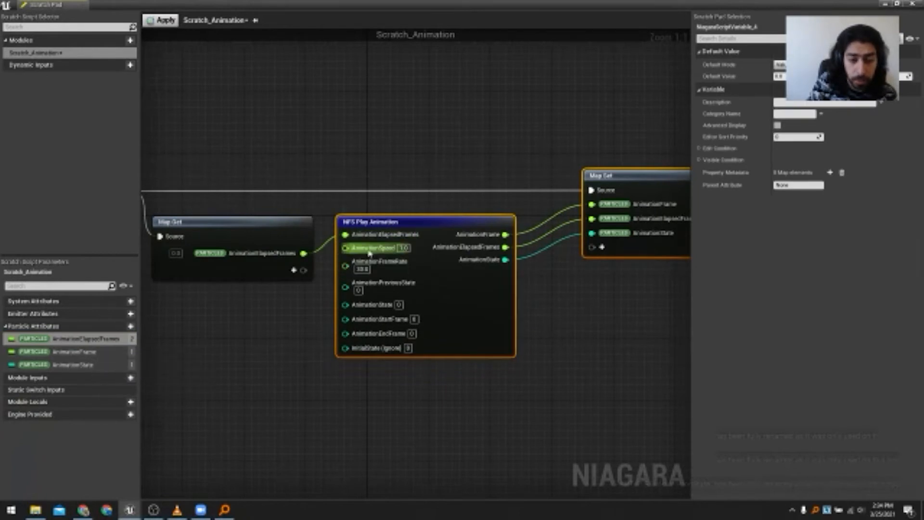
drag(345, 248, 305, 273)
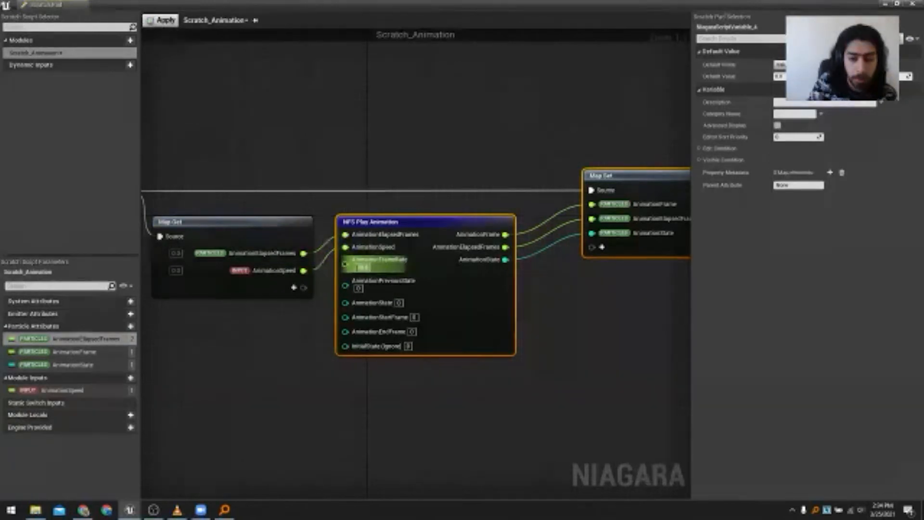
drag(346, 264, 304, 288)
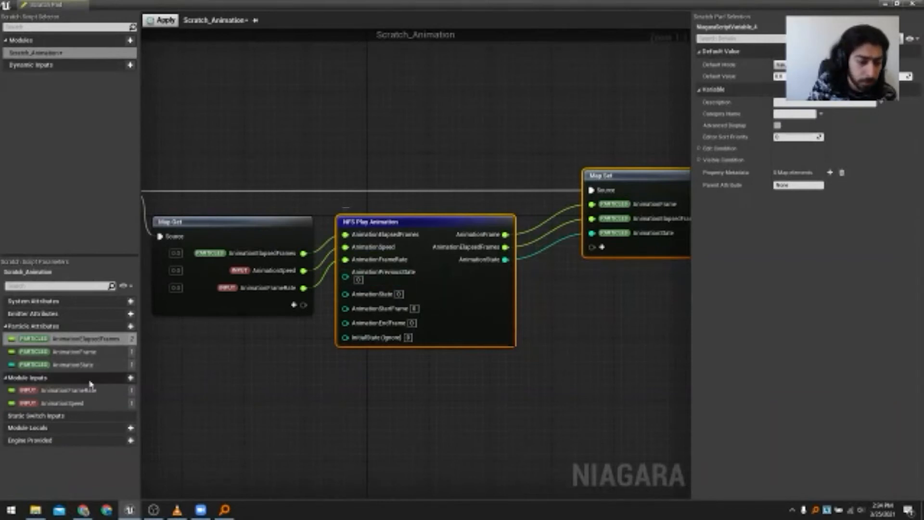
drag(79, 365, 345, 279)
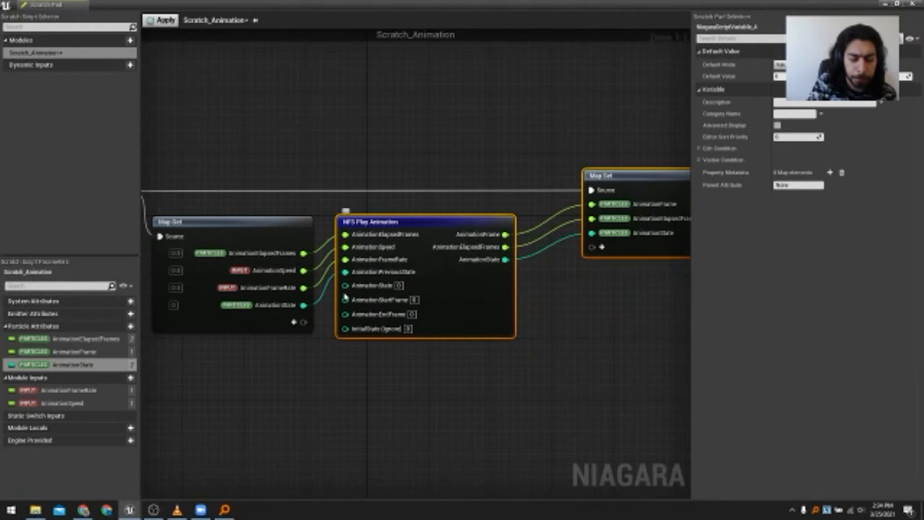
- Move the Map Set node closer to the NFS Play Animation node, leaving a gap before the Output Module node
right_drag(351, 355, 297, 348)
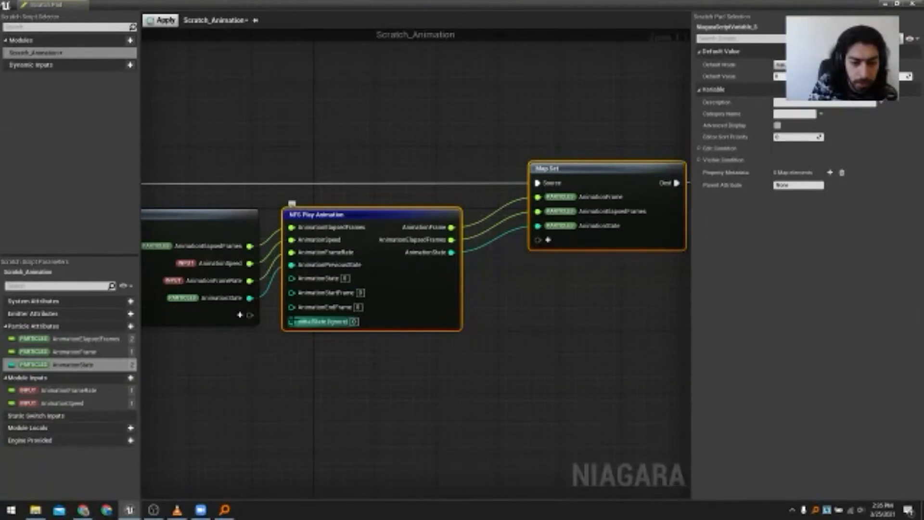
right_drag(489, 324, 419, 326)
drag(316, 126, 622, 241)
click(620, 267)
right_drag(625, 272, 545, 281)
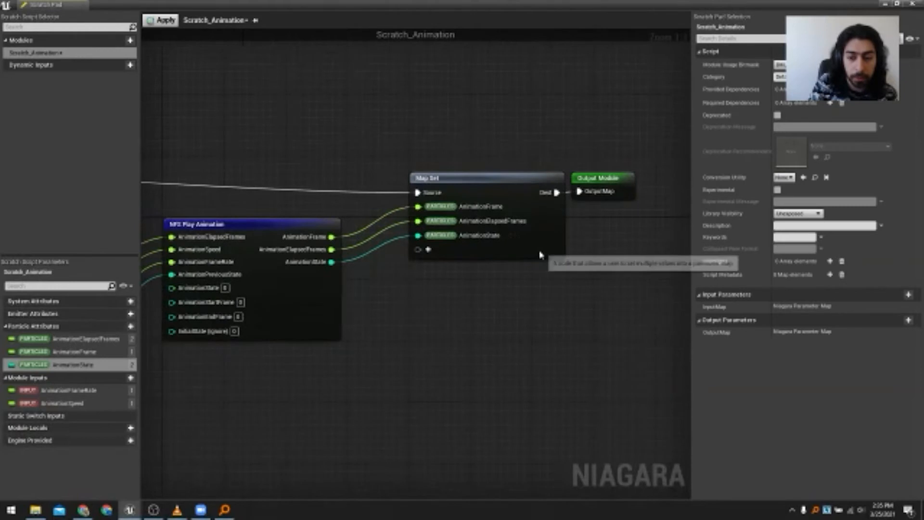
drag(538, 253, 514, 249)
- Check the Idle animation info on the presentation slide, set NFS Play Animation's AnimationStartFrame to 1 and InitialState (Ignore) to 104, and apply the script
key(super+Tab)
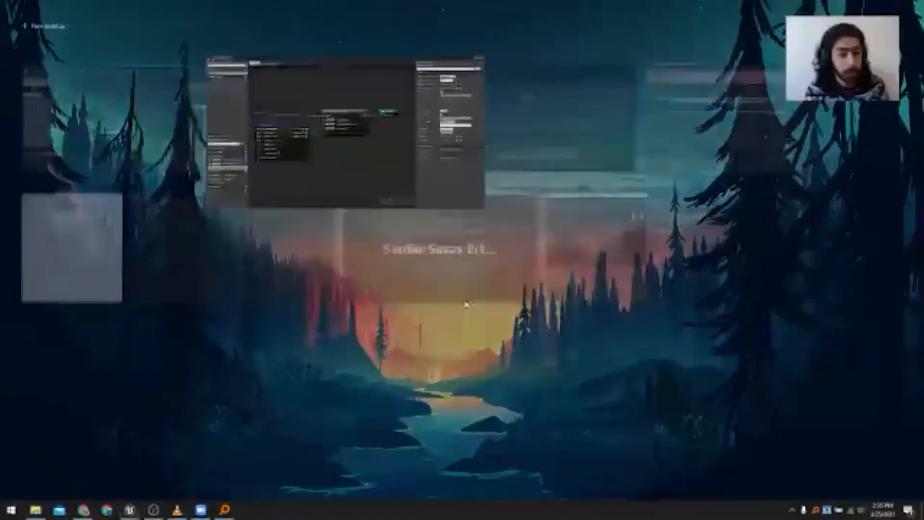
click(530, 116)
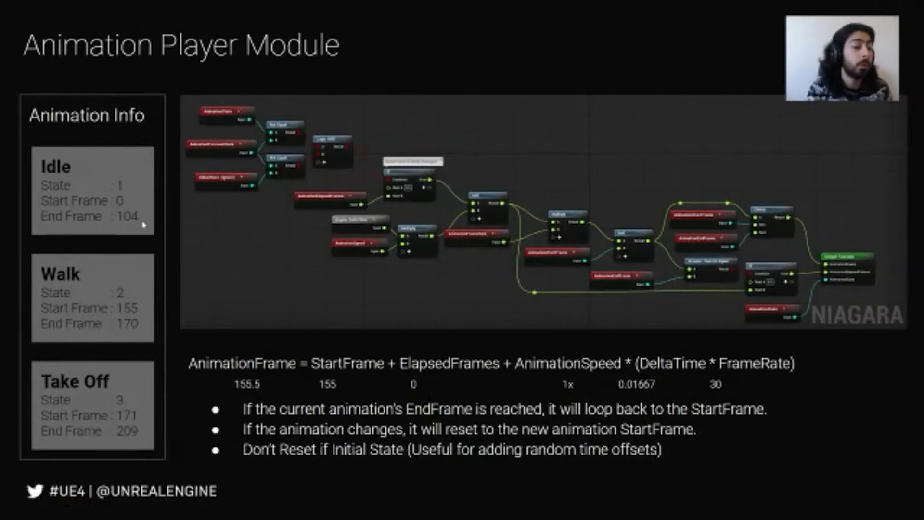
key(super+Tab)
click(501, 124)
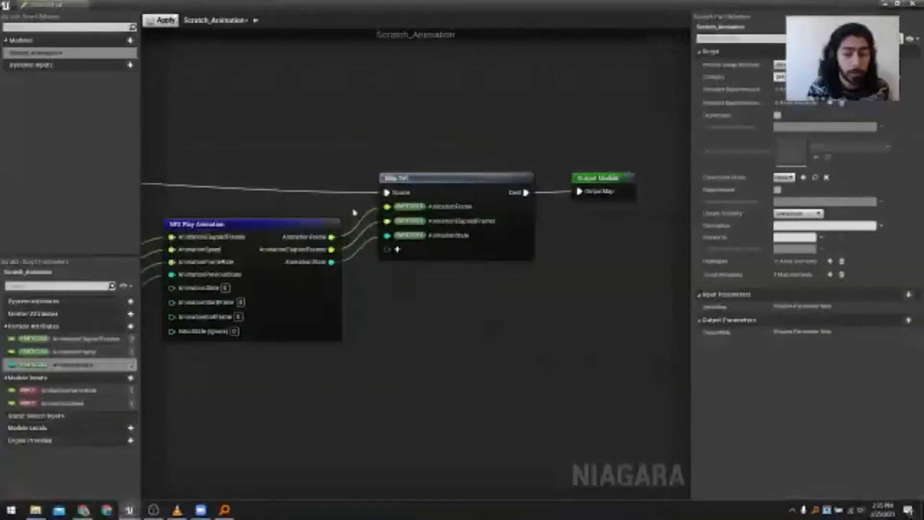
right_drag(345, 331, 440, 335)
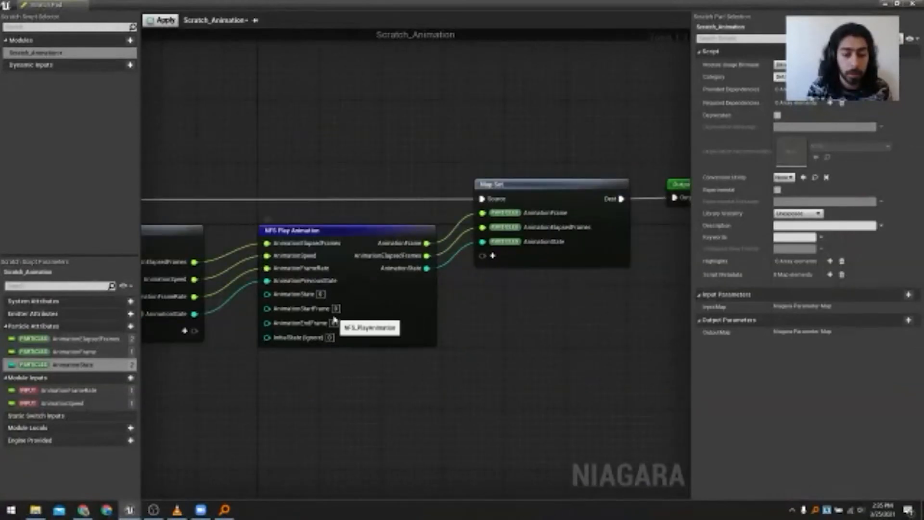
text(1)
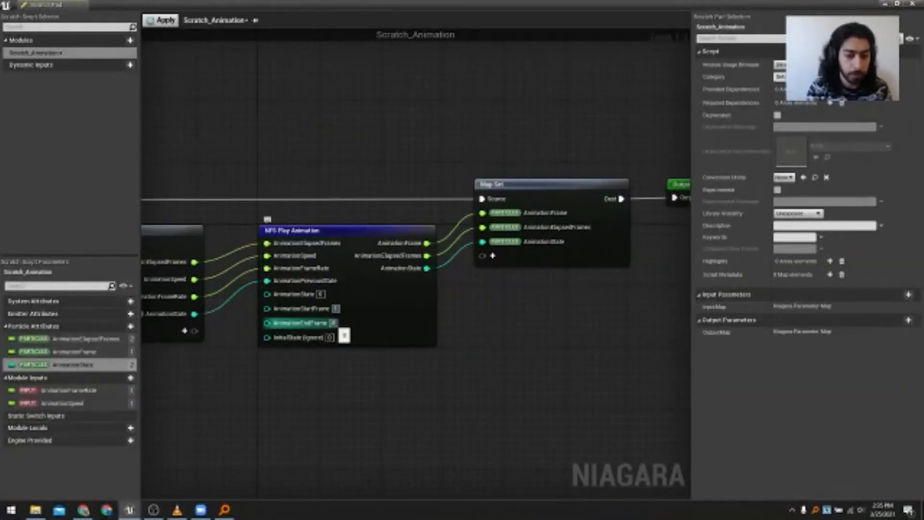
key(Return)
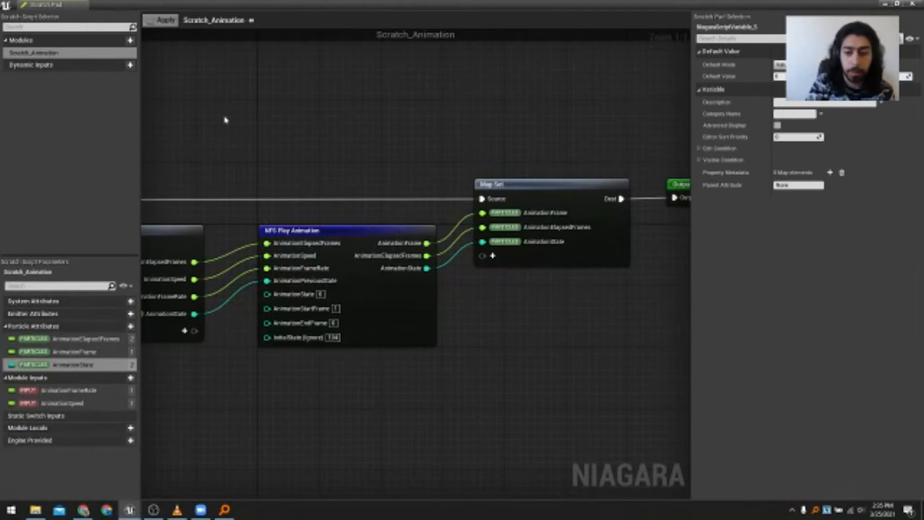
- Dock the Scratch Pad back into the Niagara editor, and add the Scratch Animation module to the emitter's Particle Update group
scroll(313, 207, down, 3)
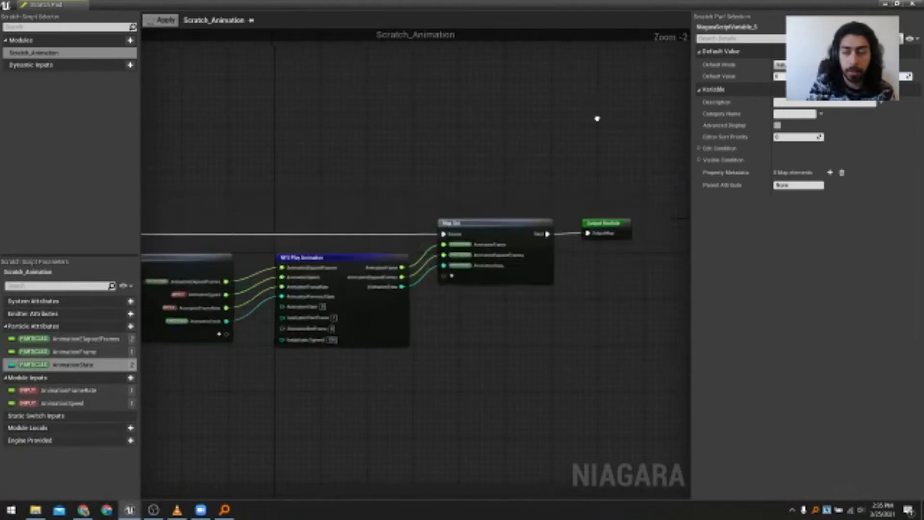
drag(45, 6, 337, 61)
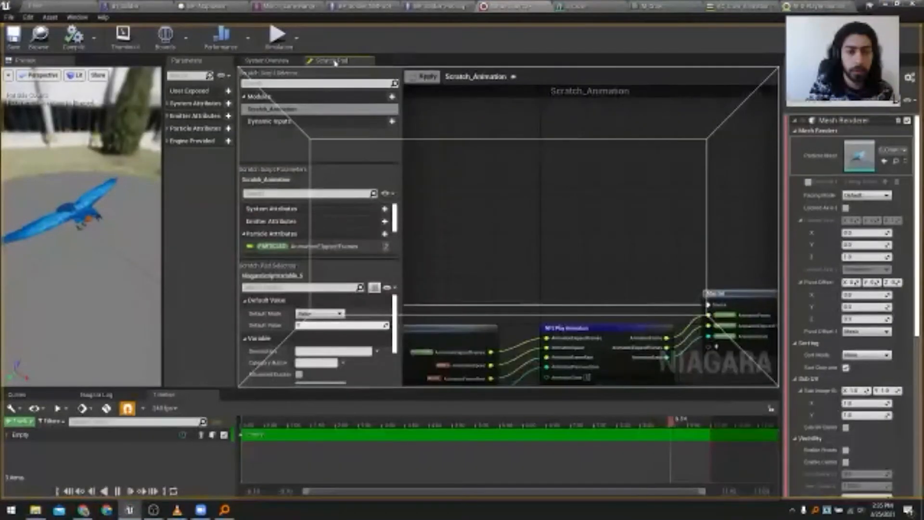
click(279, 60)
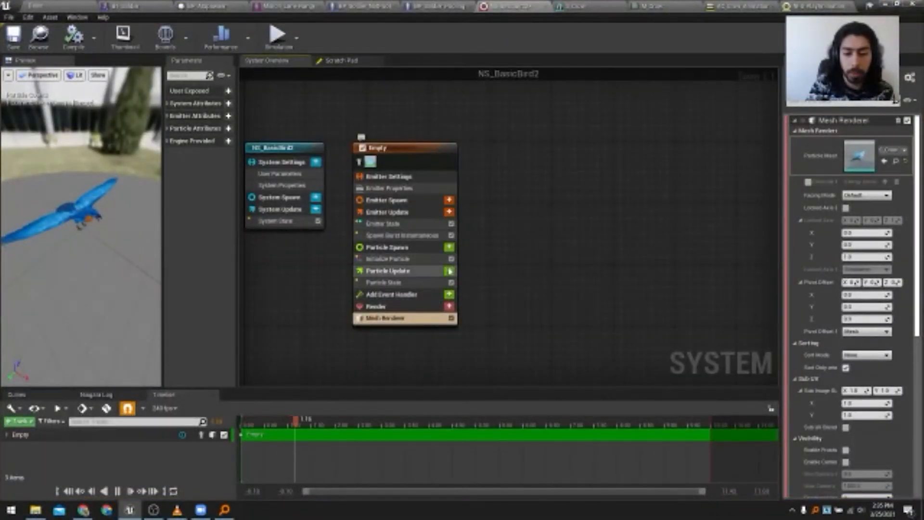
click(449, 271)
text(anima)
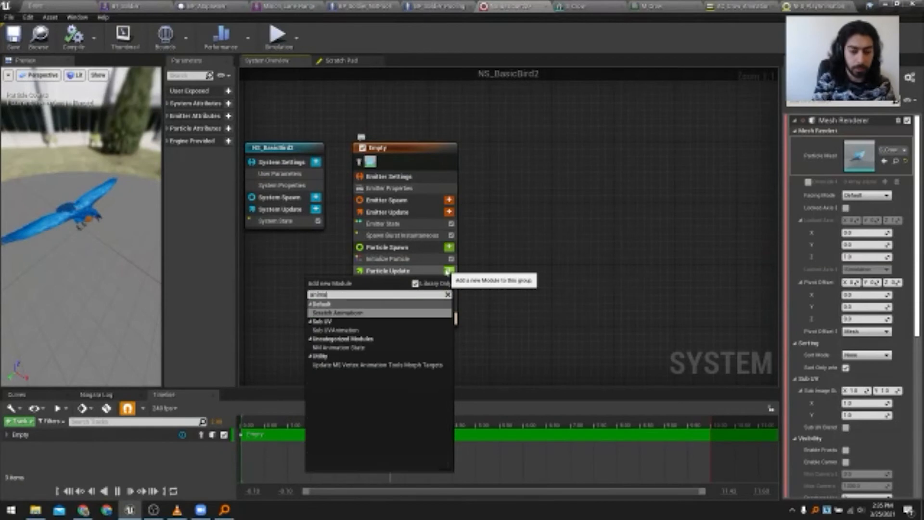
click(380, 314)
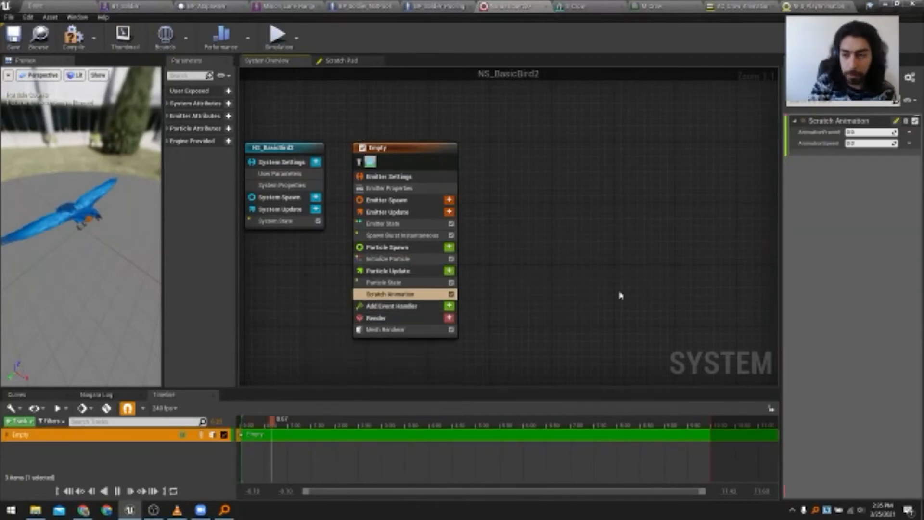
- Widen the module details area and set Scratch Animation's AnimationFrameRate to 30 and AnimationSpeed to 1
drag(781, 186, 689, 197)
click(803, 144)
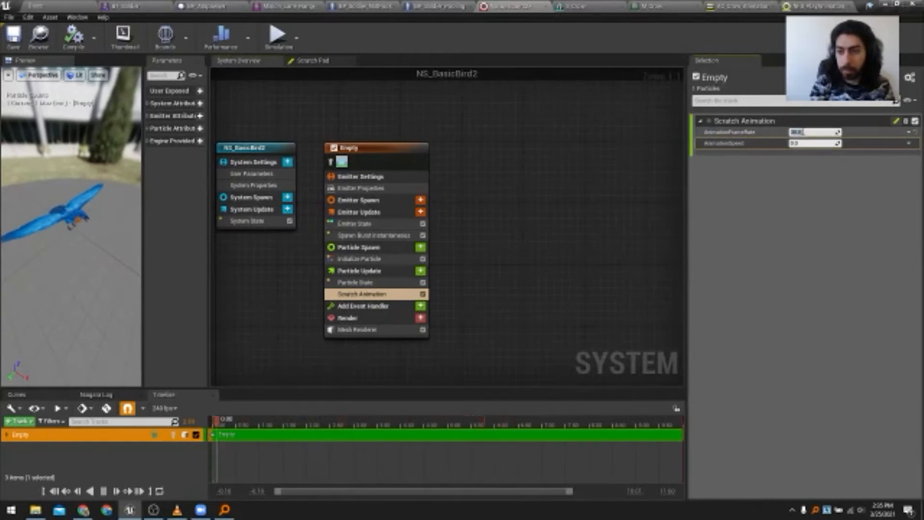
click(807, 143)
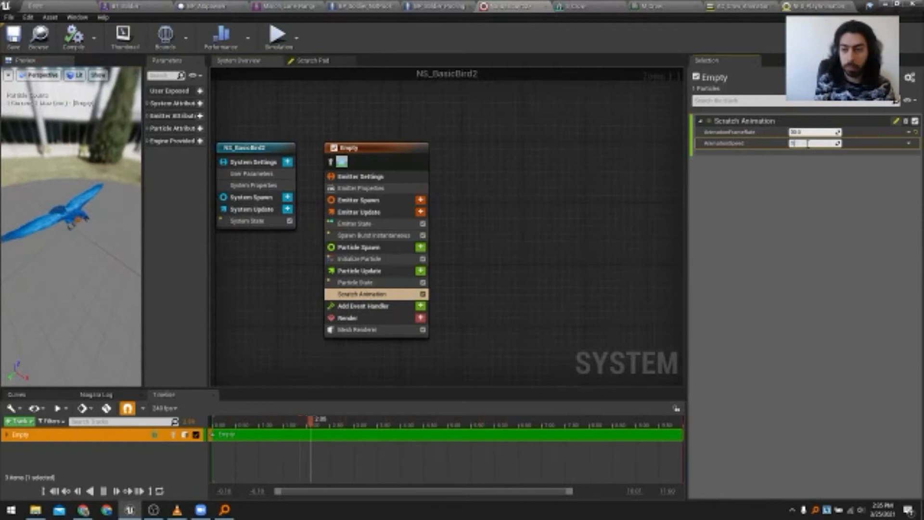
- In the Scratch_Animation script, set the default value of the AnimationFrameRate input to 30 and AnimationSpeed to 1, and apply the changes
click(313, 62)
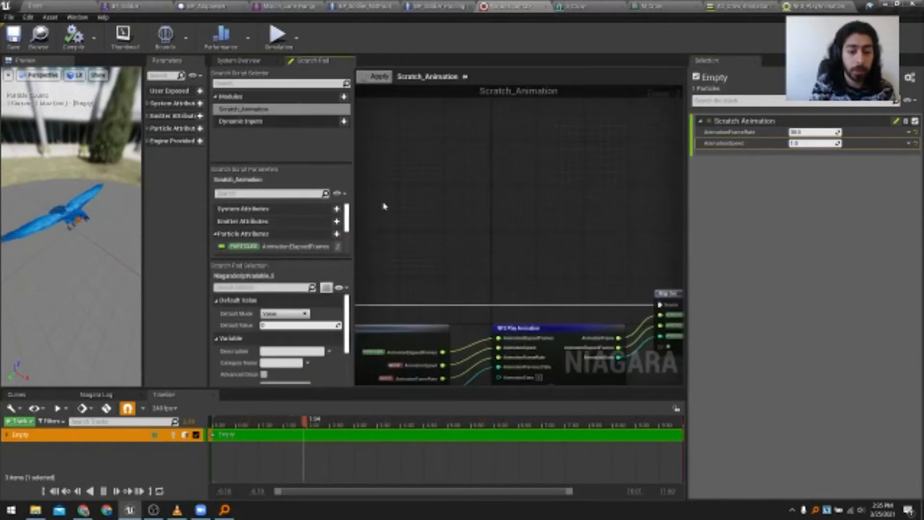
click(281, 249)
scroll(284, 231, down, 1)
click(291, 245)
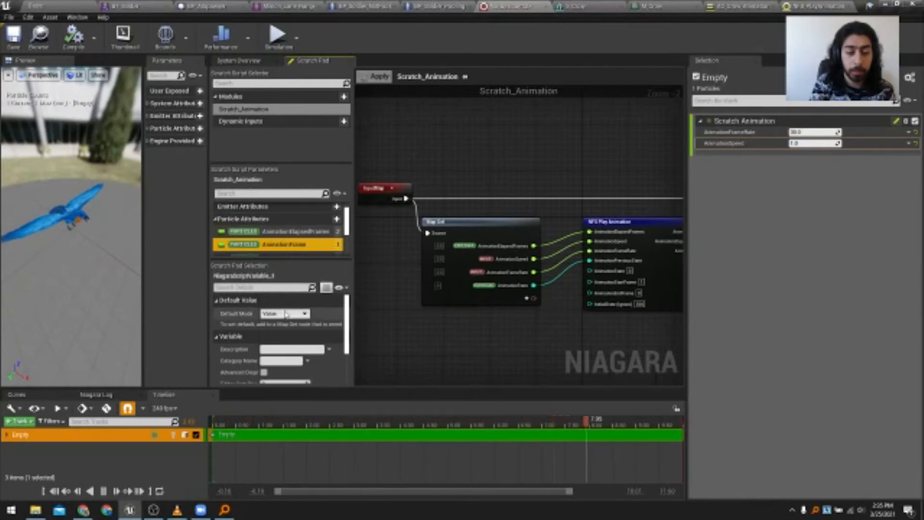
scroll(278, 241, down, 3)
click(281, 236)
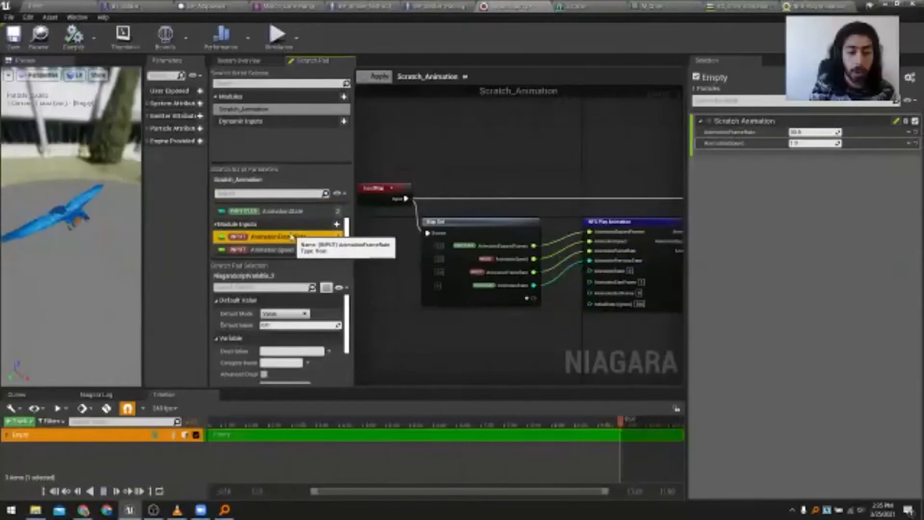
click(274, 326)
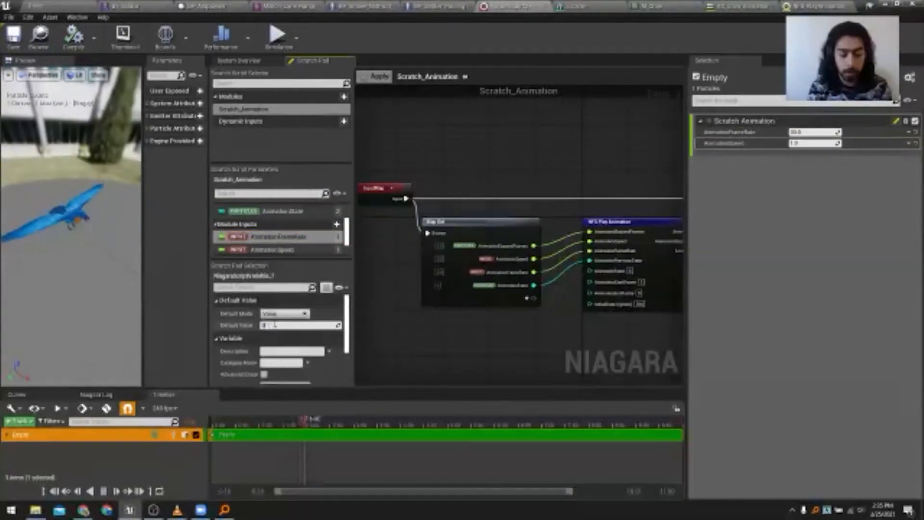
click(281, 248)
click(274, 325)
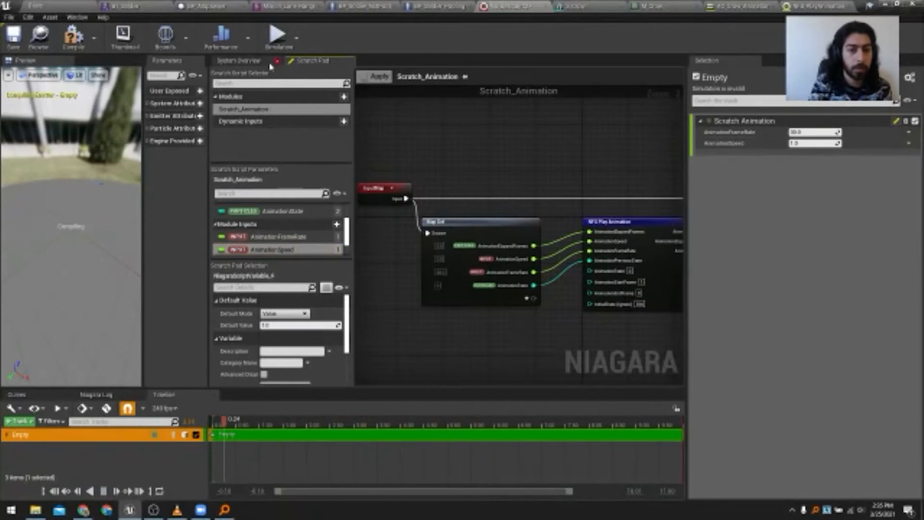
- Add the Dynamic Material Parameters module to the emitter's Particle Update group in the system overview
click(245, 62)
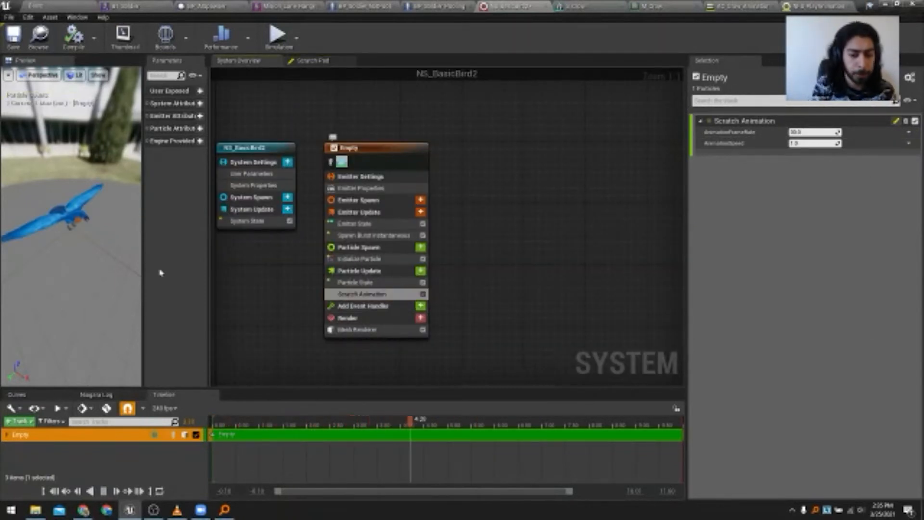
mouse_move(96, 270)
mouse_down()
mouse_move(135, 264)
mouse_move(103, 266)
mouse_up()
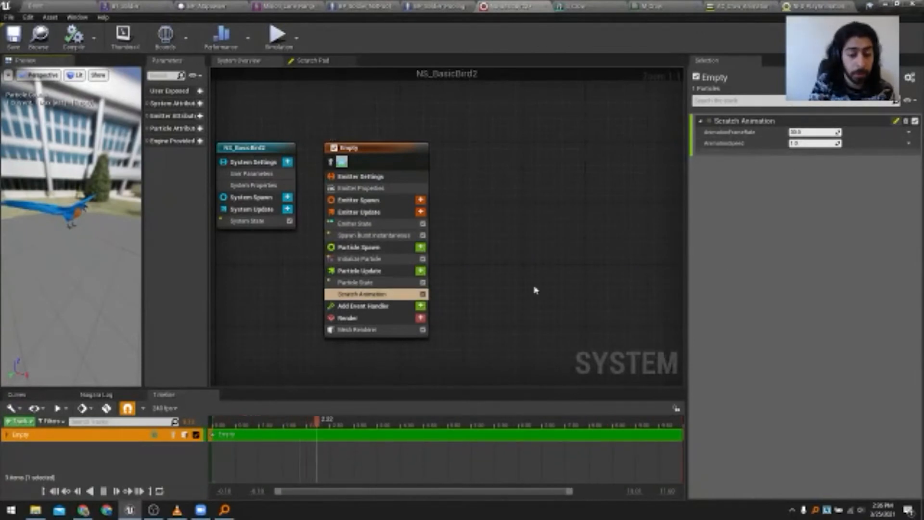
click(421, 271)
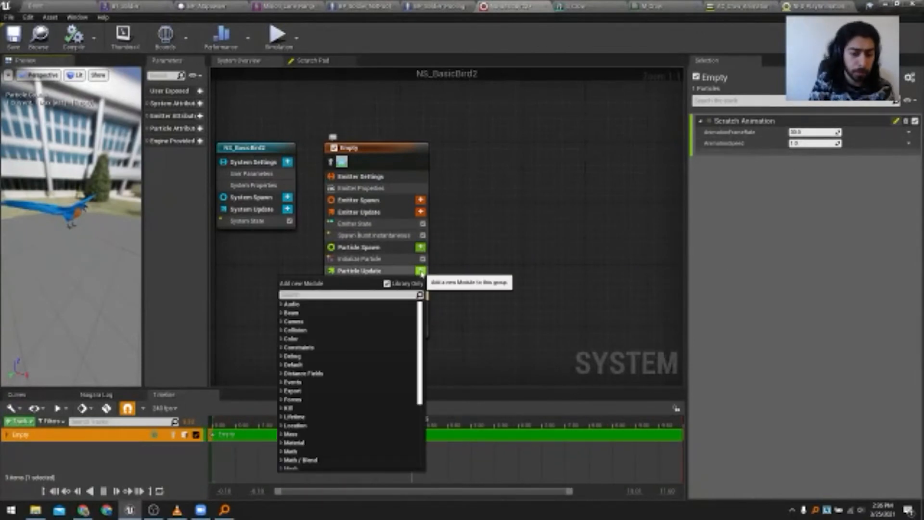
text(dy)
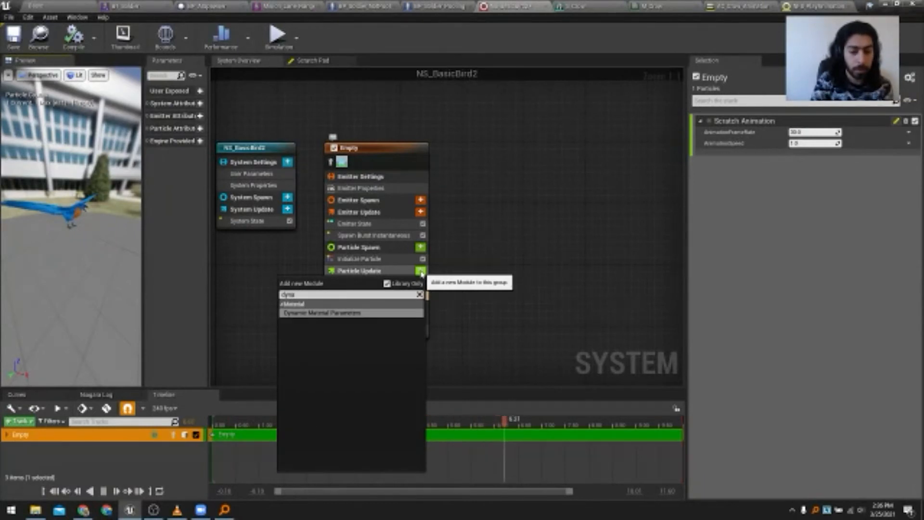
text(na)
click(422, 313)
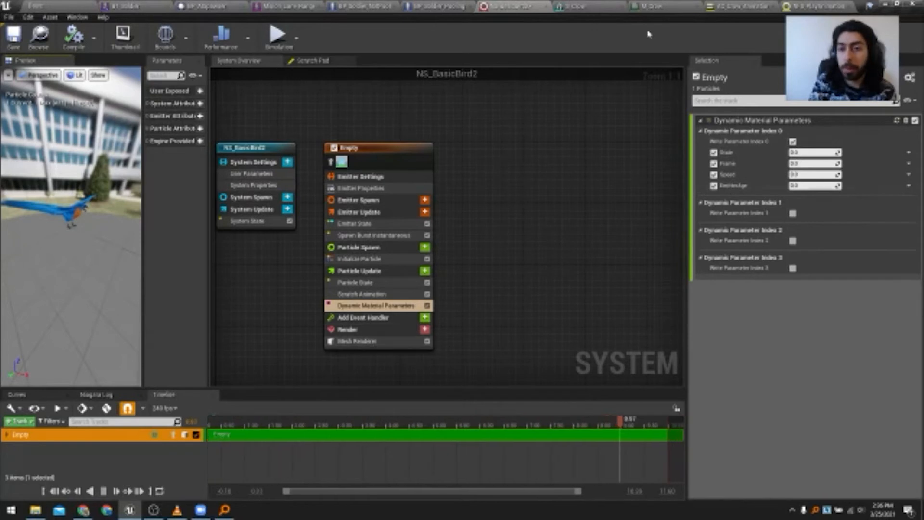
- Check the parameter names of the Dynamic Parameter node in the crow material, and return to the Niagara system
click(659, 7)
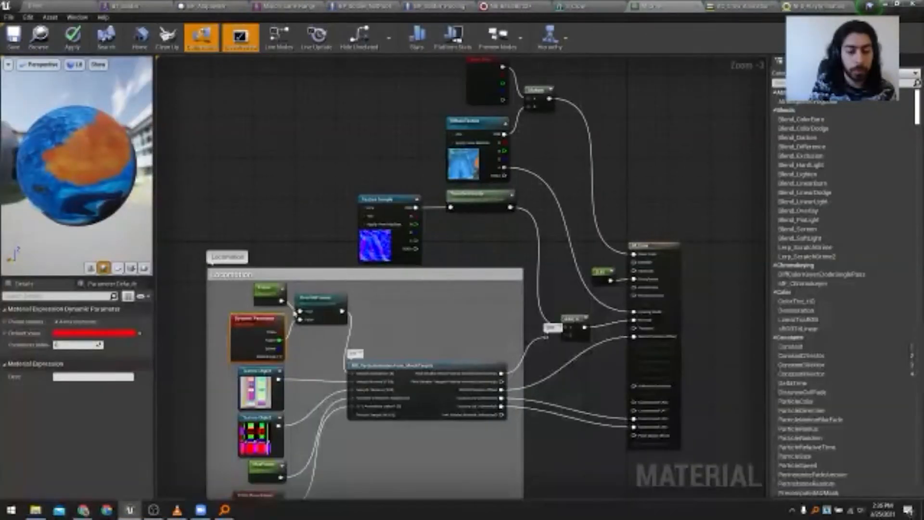
click(6, 322)
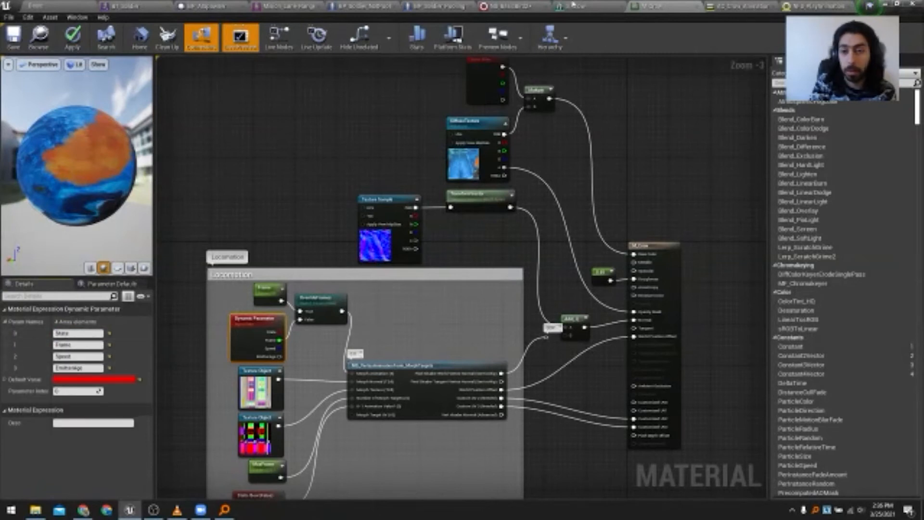
click(506, 11)
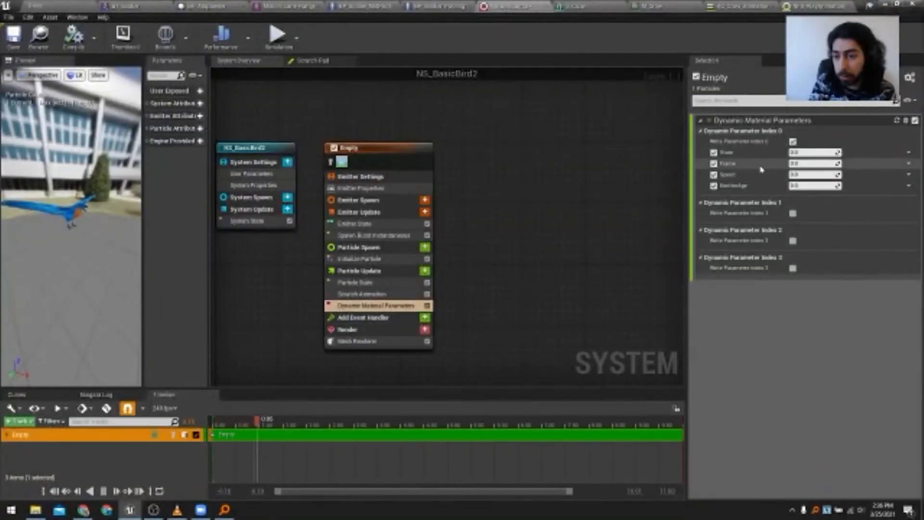
- Link the Frame value of Dynamic Material Parameters to the particle attribute AnimationFrame, and compile the system
text(frame)
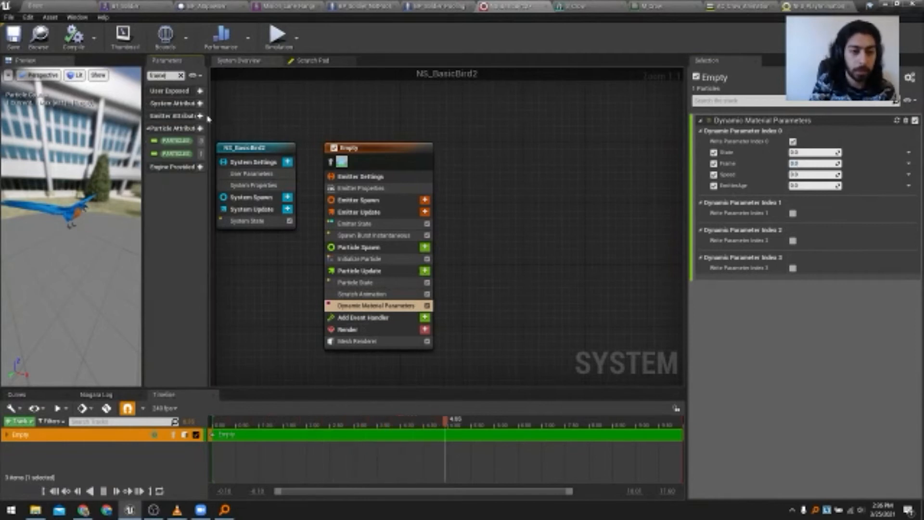
drag(210, 126, 293, 126)
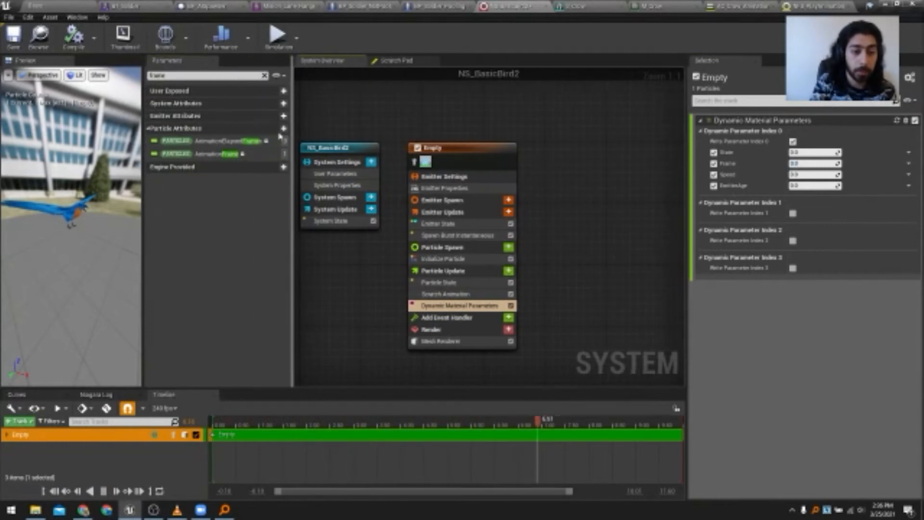
drag(207, 153, 813, 164)
click(74, 43)
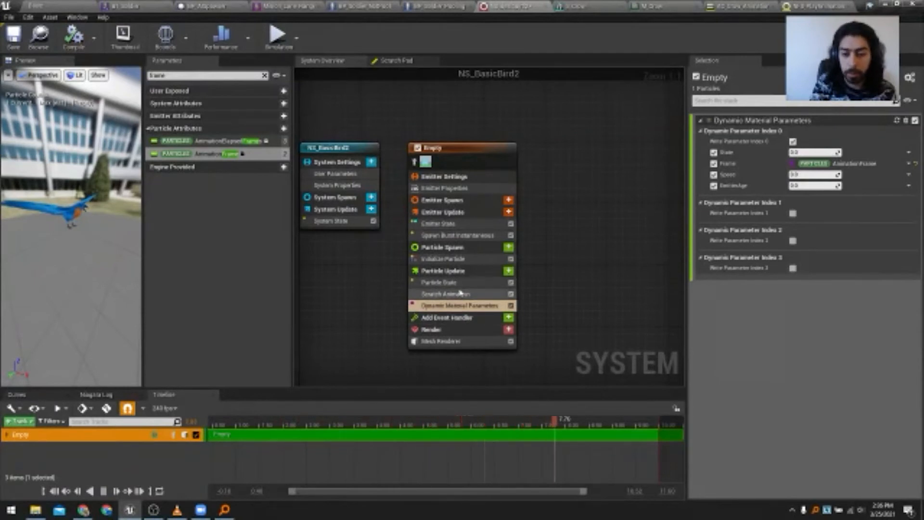
- In Scratch_Animation, set NFS Play Animation's AnimationState to 1, AnimationEndFrame to 104 and InitialState (Ignore) to 0, and apply the script
click(474, 294)
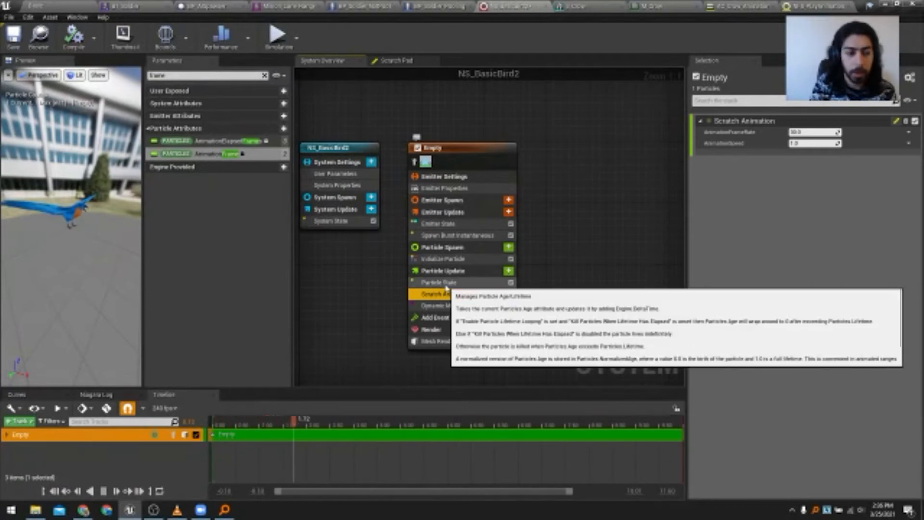
click(396, 61)
right_drag(629, 319, 508, 316)
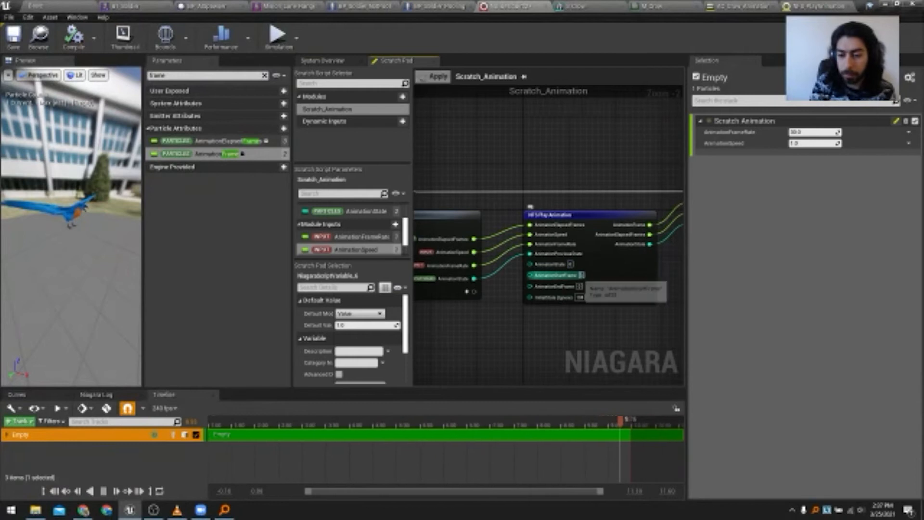
scroll(598, 304, up, 2)
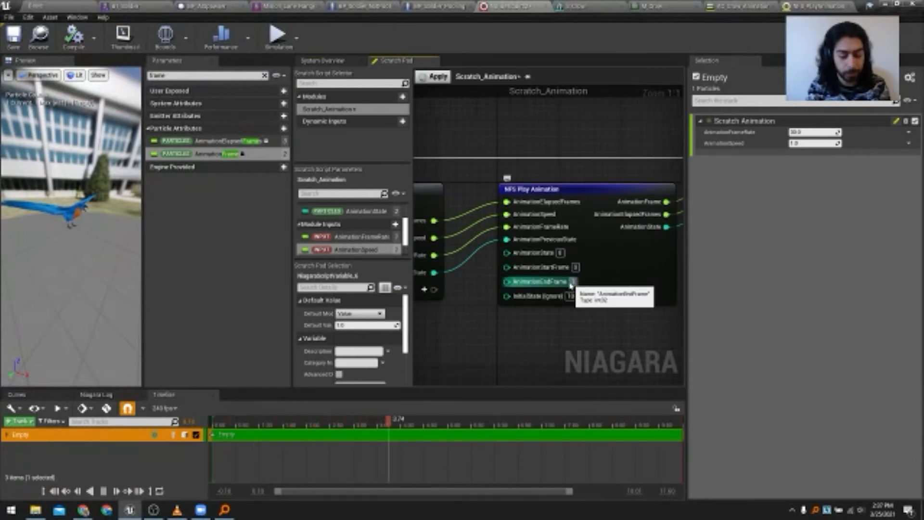
click(572, 283)
text(104)
drag(577, 296, 558, 295)
key(BackSpace)
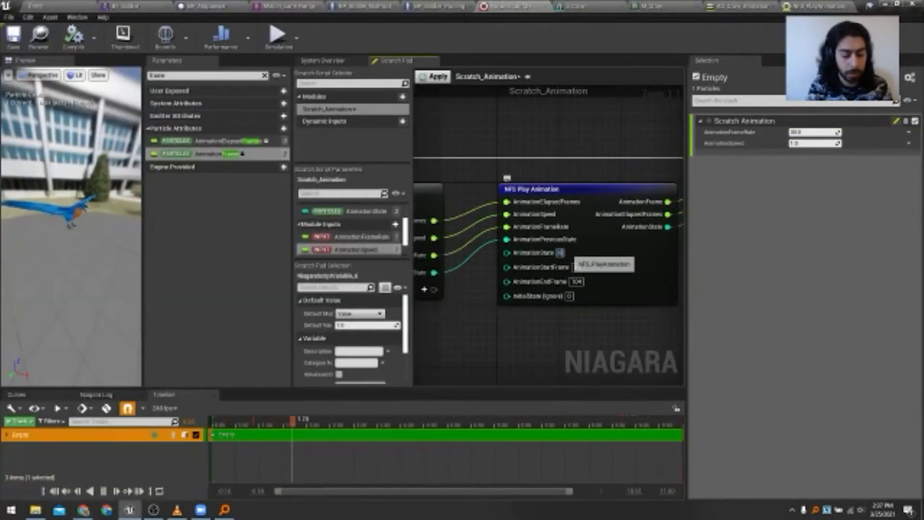
click(432, 77)
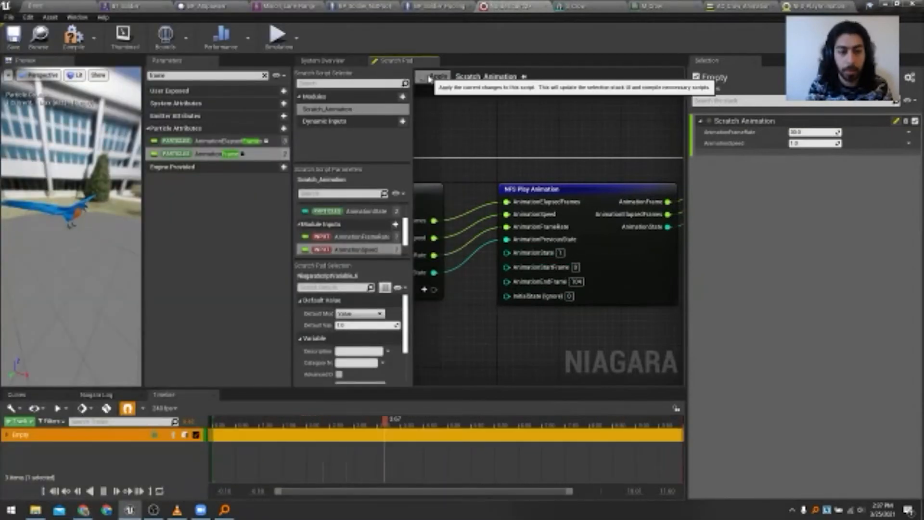
- Enlarge the preview to inspect the animated bird, and set Spawn Burst Instantaneous's Spawn Count to 4
click(341, 63)
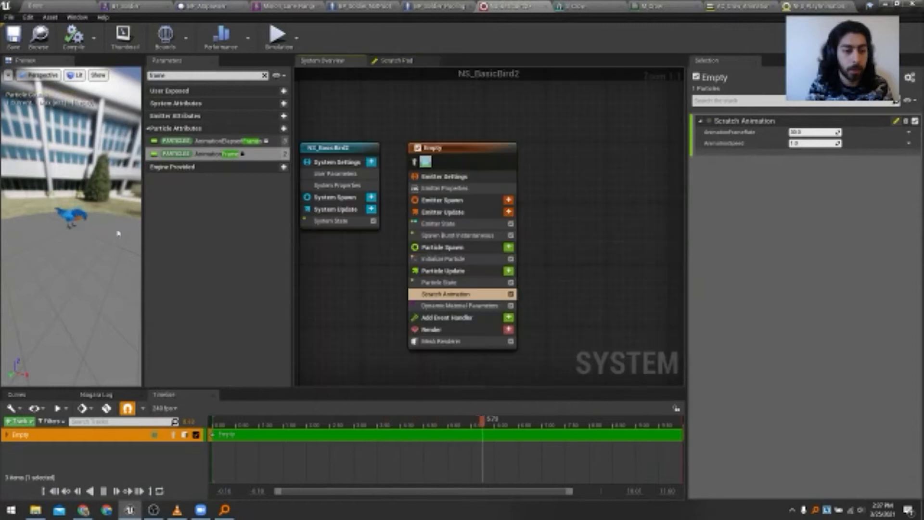
drag(143, 237, 245, 237)
drag(156, 214, 173, 223)
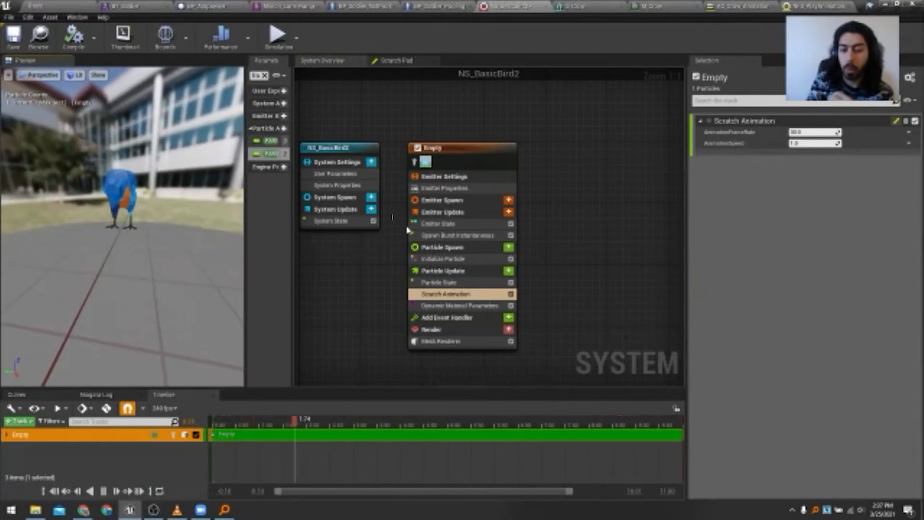
click(470, 235)
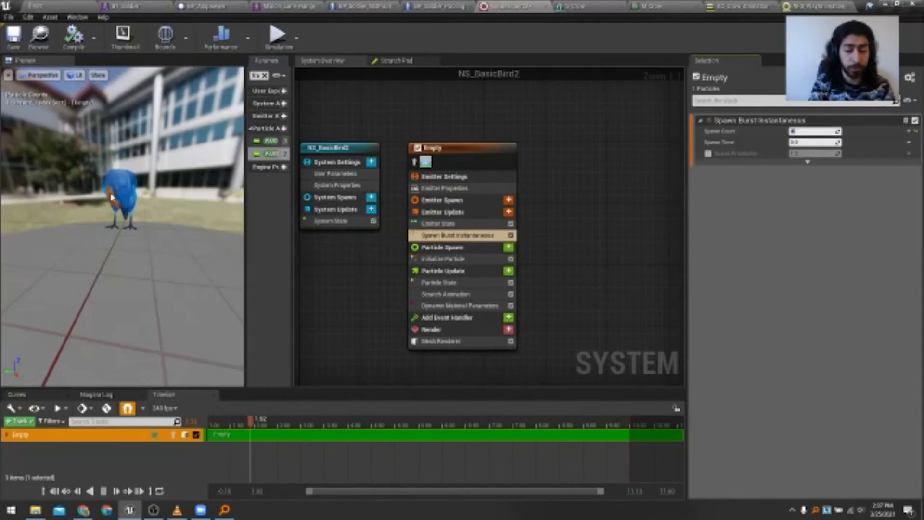
- Add a Box Location module to the Particle Spawn group and set its Box Size Z to 0
click(509, 247)
text(box)
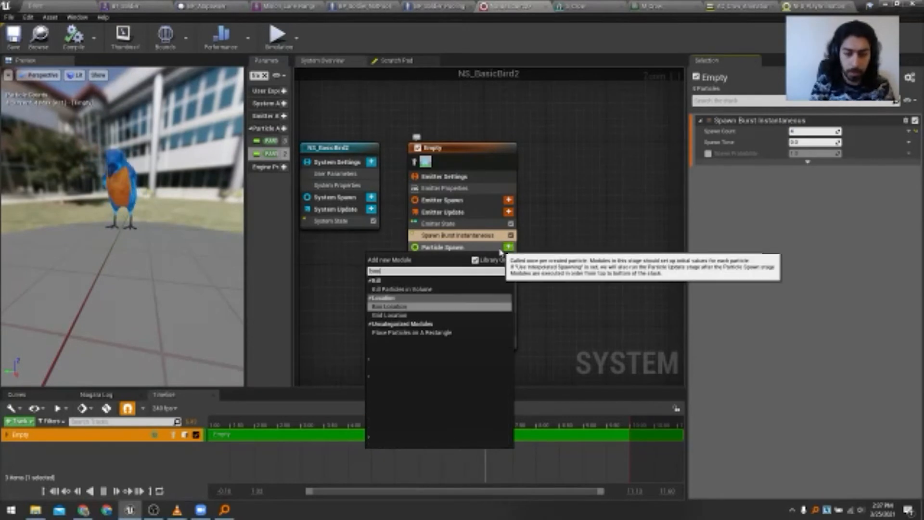
click(392, 307)
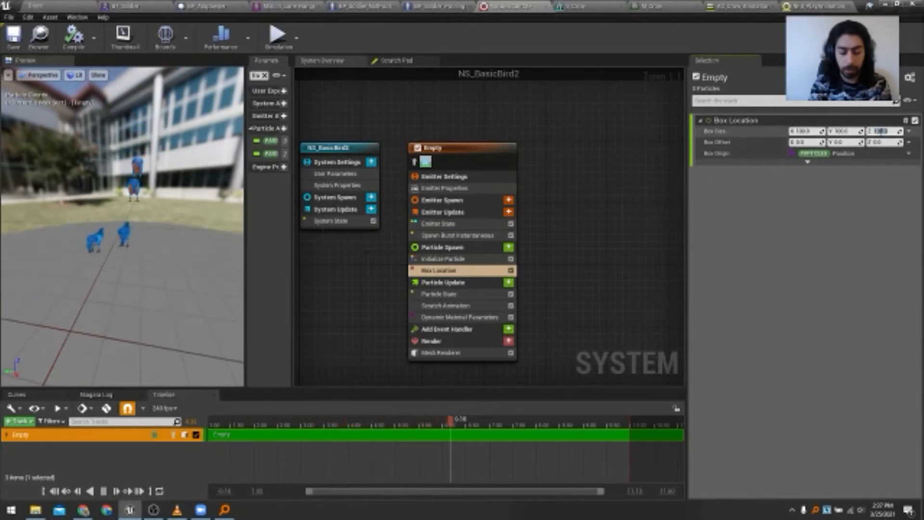
key(Return)
mouse_move(139, 193)
mouse_down()
mouse_move(192, 227)
mouse_move(222, 212)
mouse_move(149, 198)
mouse_up()
- Set Box Location's Box Size to 200 in both X and Y, and view the spread of birds
click(808, 131)
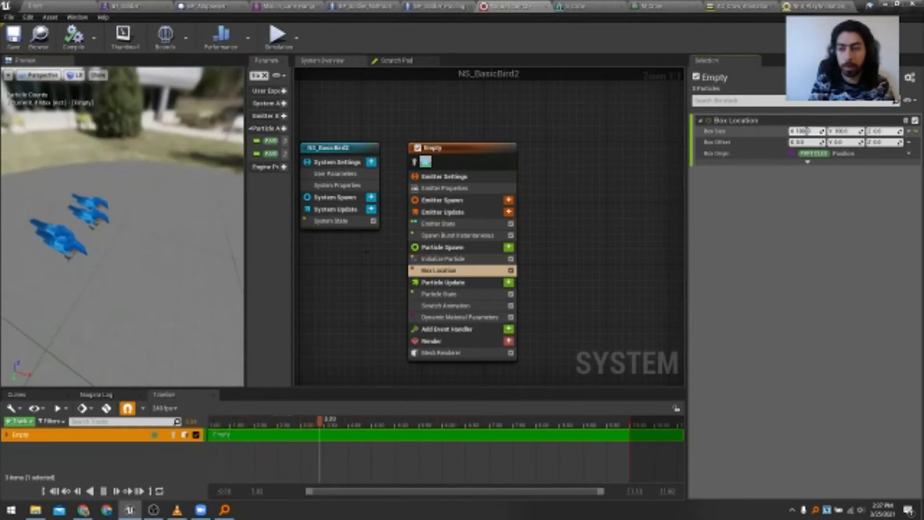
text(200)
click(845, 132)
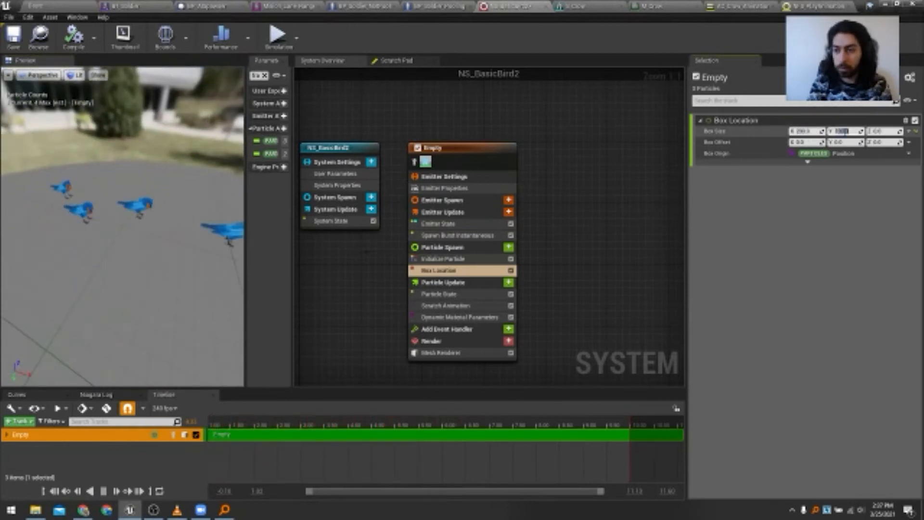
text(200)
key(Return)
drag(160, 244, 134, 258)
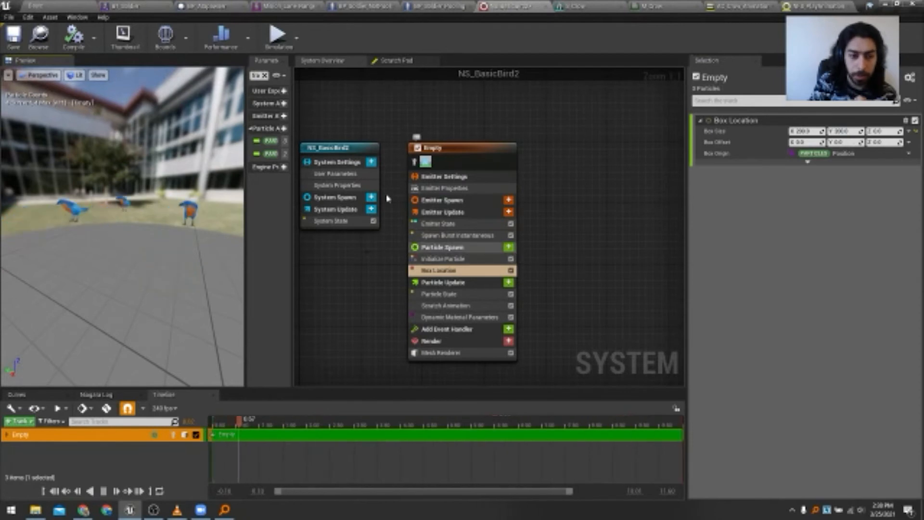
- Add a Set Parameters module for the particle attributes AnimationState and AnimationElapsedFrames at the start of Particle Spawn
drag(290, 143, 317, 146)
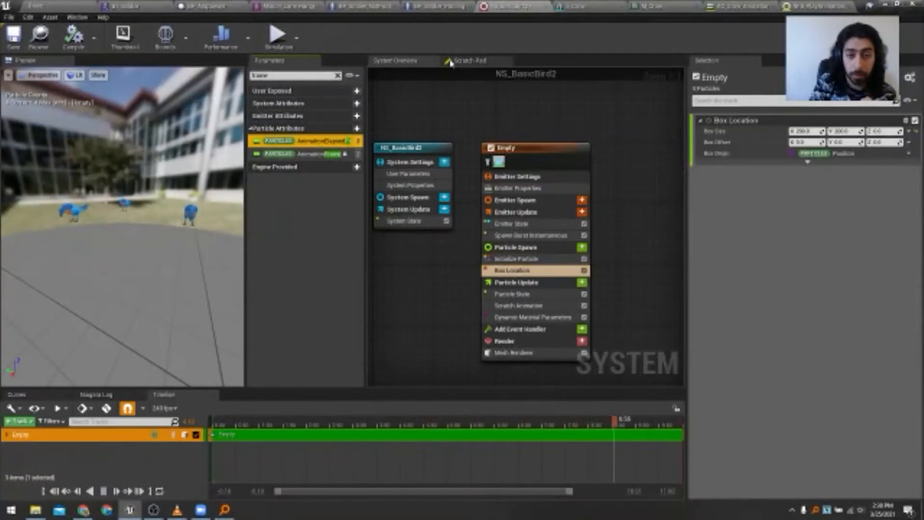
drag(299, 77, 183, 78)
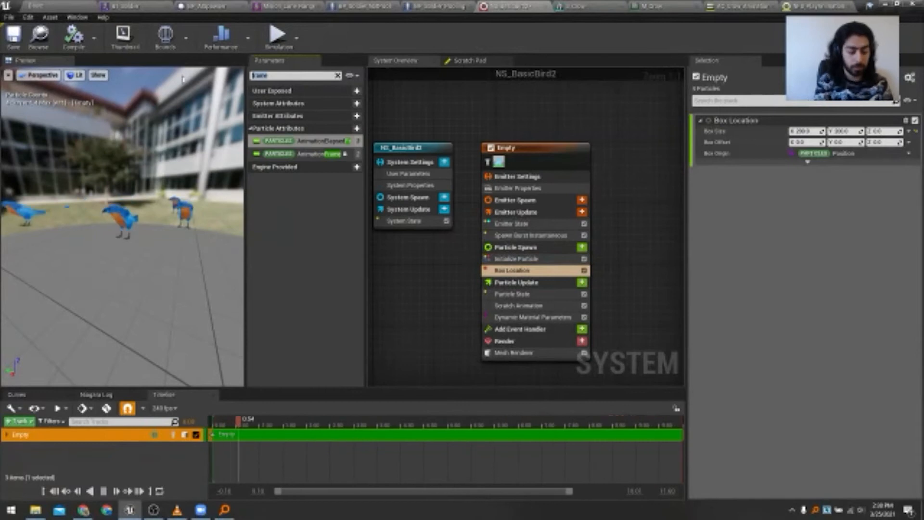
text(anima)
drag(282, 167, 564, 259)
drag(308, 140, 759, 133)
drag(318, 137, 487, 260)
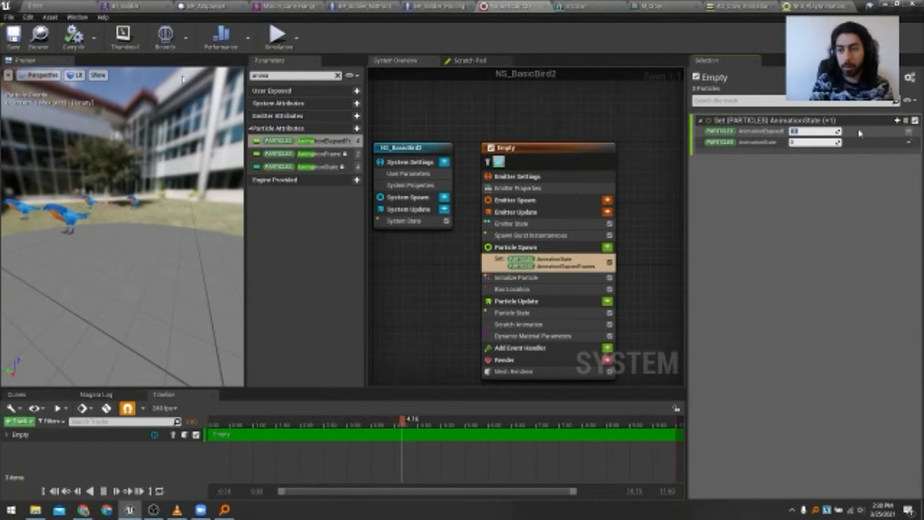
- Drive AnimationElapsedFrames with a Random Range Float from a minimum of 0 to a maximum of 104/30
click(908, 131)
text(random)
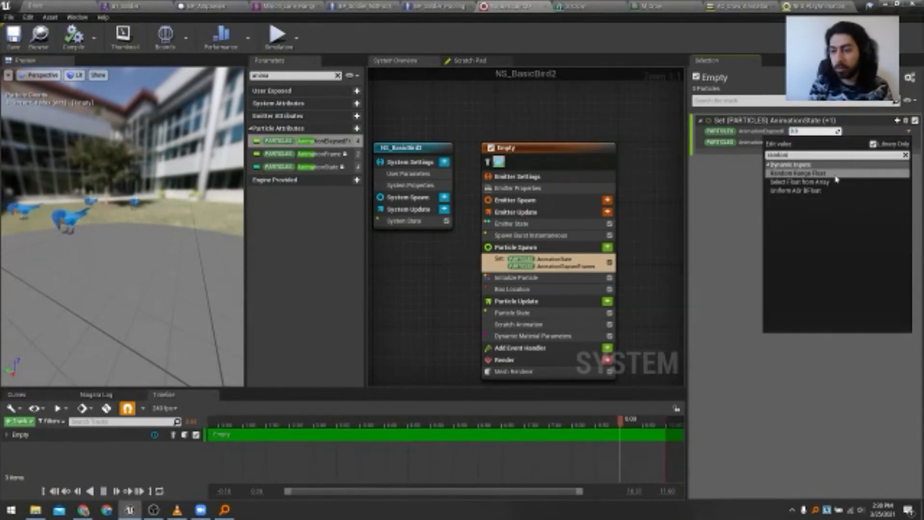
click(800, 173)
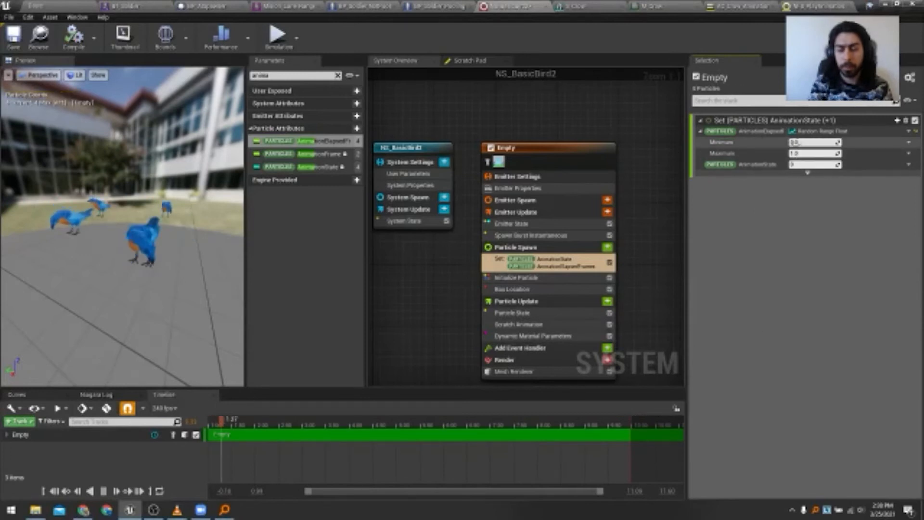
click(795, 153)
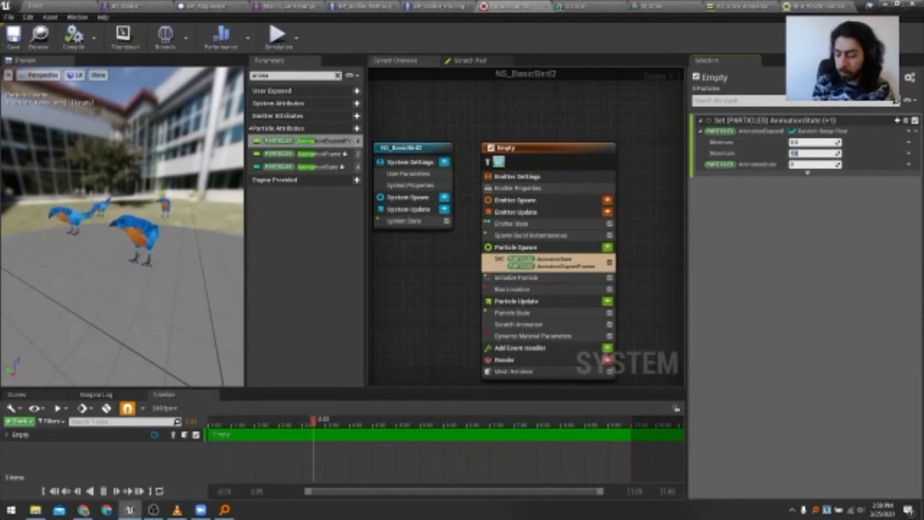
text(8)
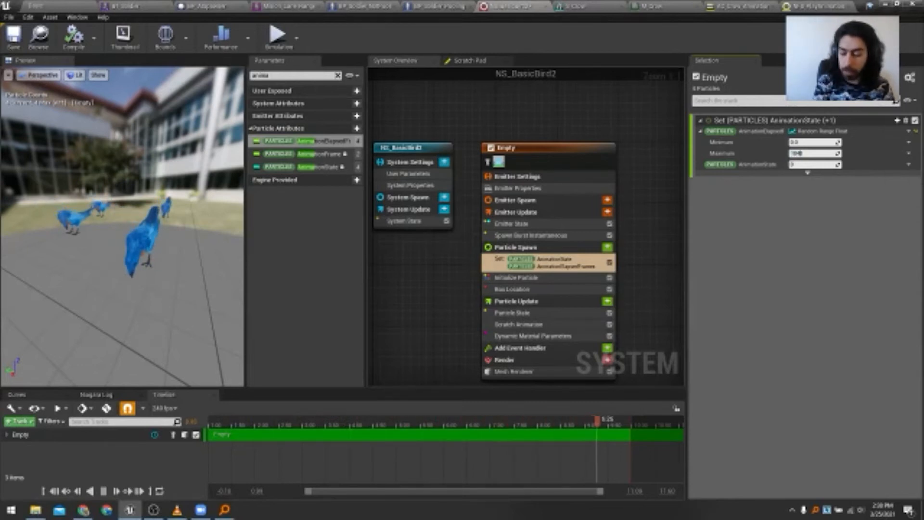
key(Return)
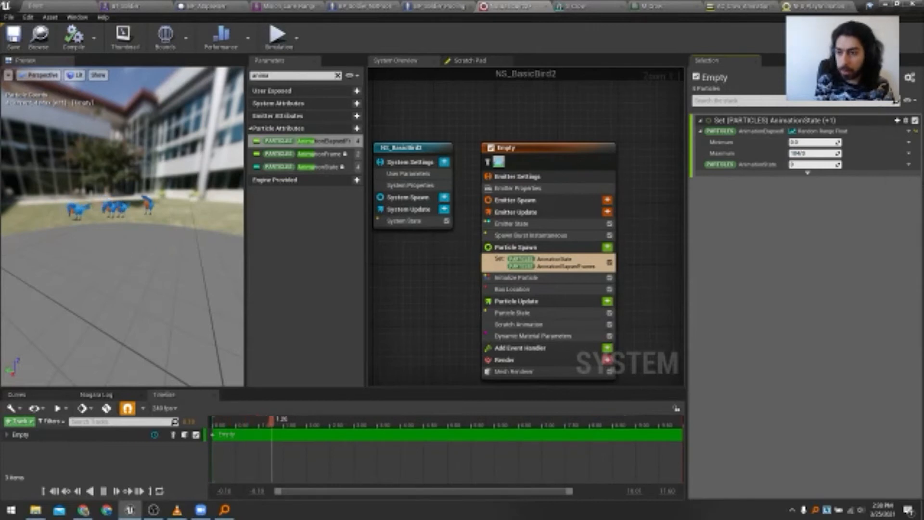
key(Return)
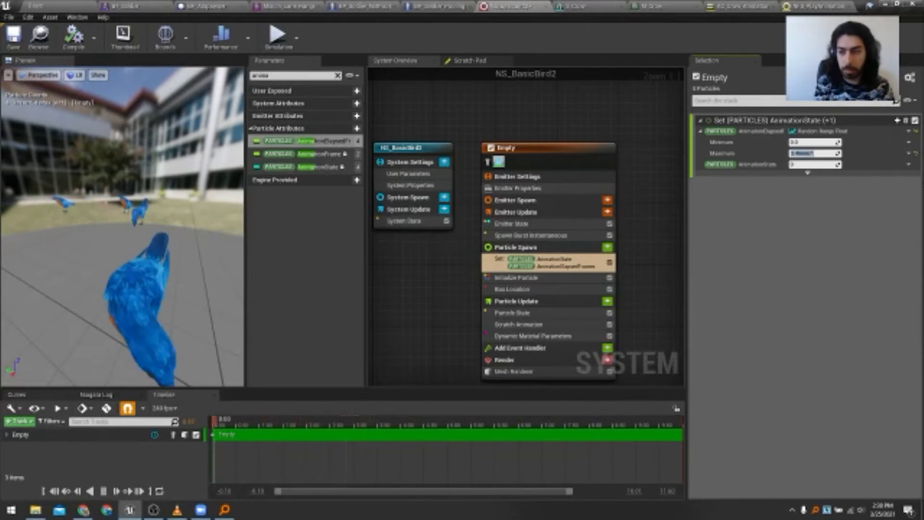
mouse_move(157, 254)
mouse_down()
mouse_move(116, 253)
mouse_move(160, 256)
mouse_up()
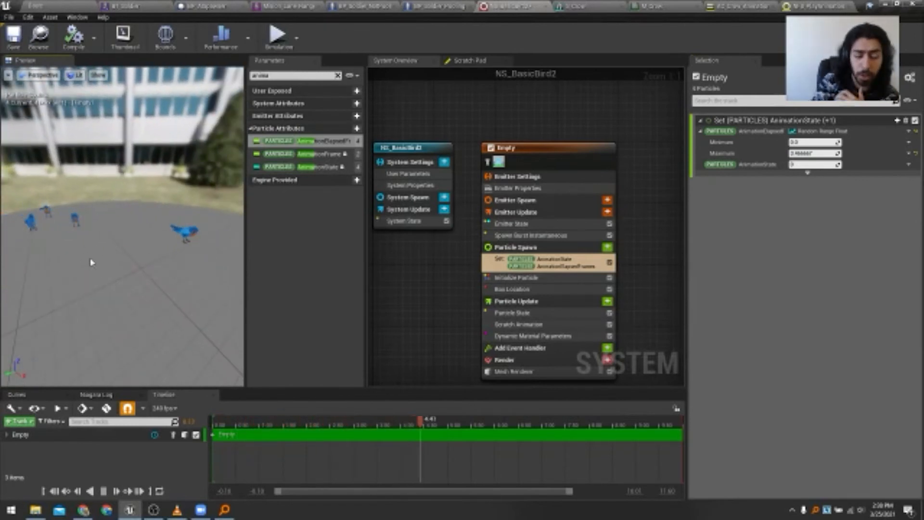
- Add an If node to the Scratch_Animation graph, placed below the inputs of NFS Play Animation
click(457, 63)
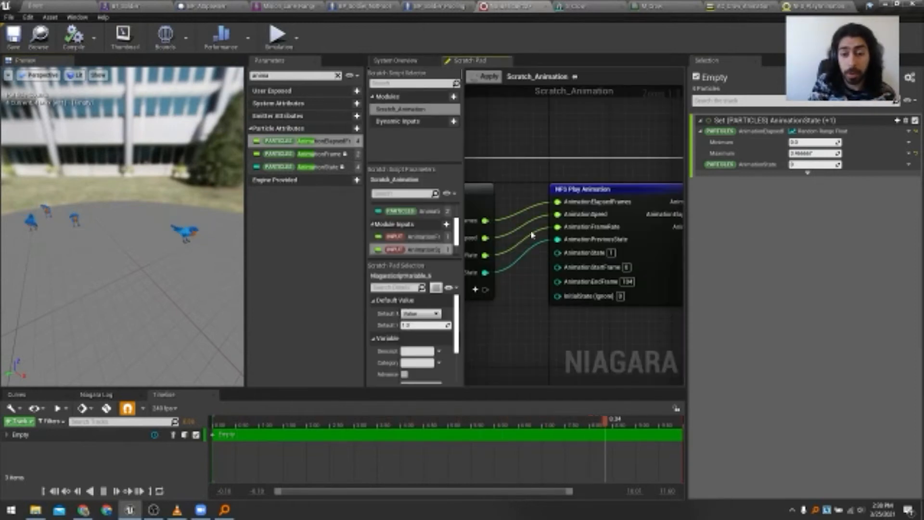
right_drag(531, 235, 507, 210)
right_click(531, 330)
text(if)
click(548, 207)
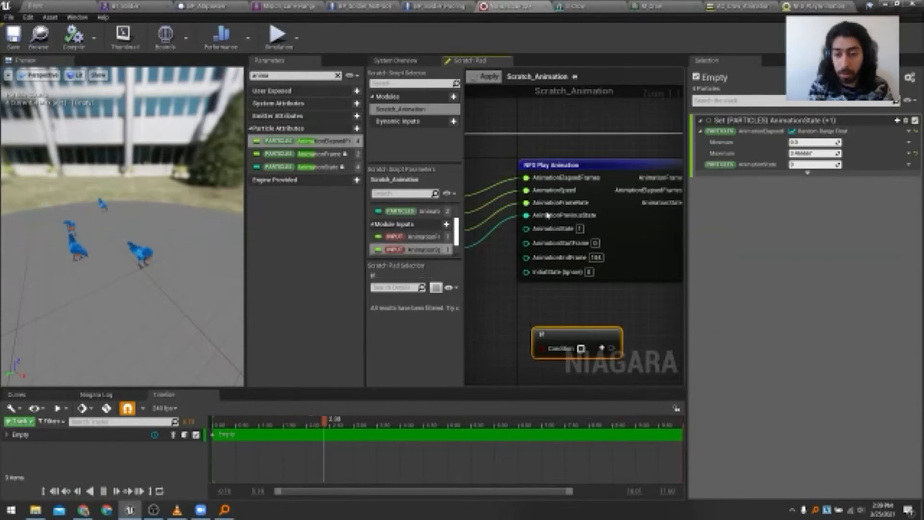
drag(570, 335, 514, 320)
- Detach the Scratch Pad into its own window and maximize it
right_drag(598, 310, 646, 316)
drag(448, 60, 583, 166)
double_click(750, 172)
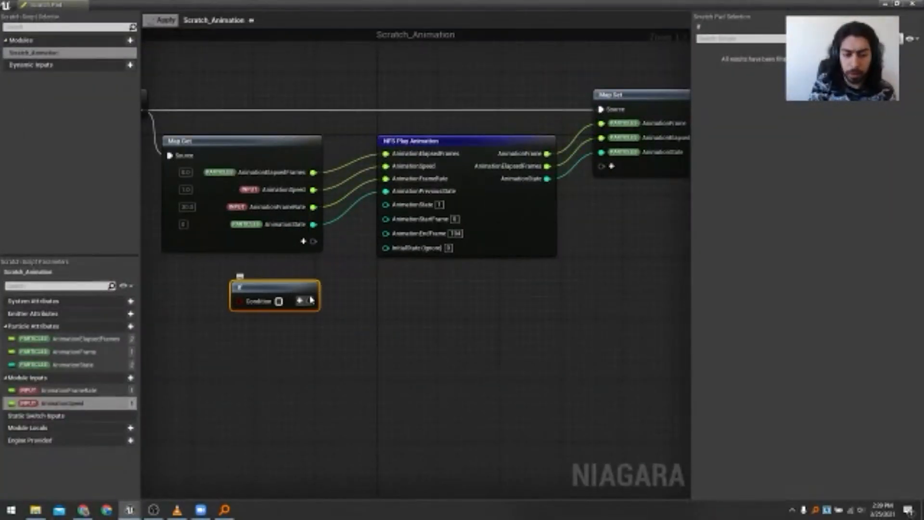
- Feed AnimationState, AnimationStartFrame and AnimationEndFrame from the If node, with A values of 1 for the state and 104 for the end frame
drag(387, 206, 306, 313)
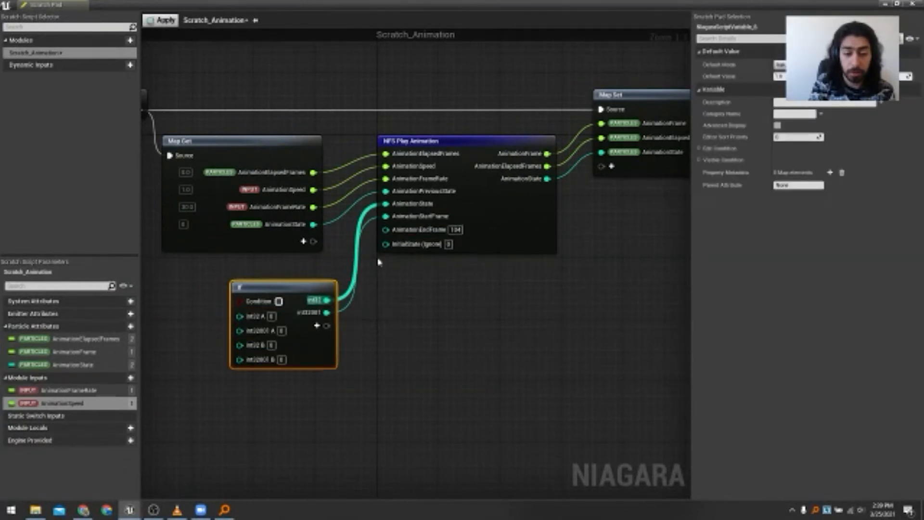
drag(387, 230, 326, 326)
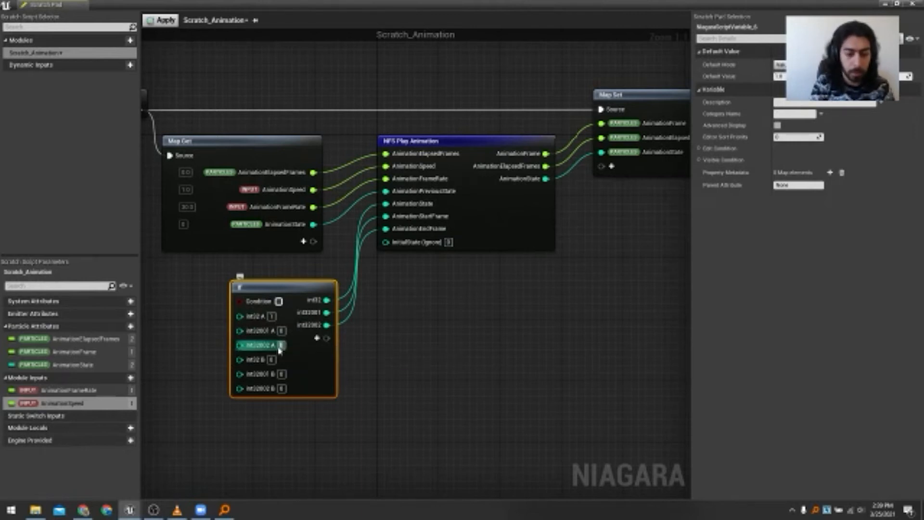
text(04)
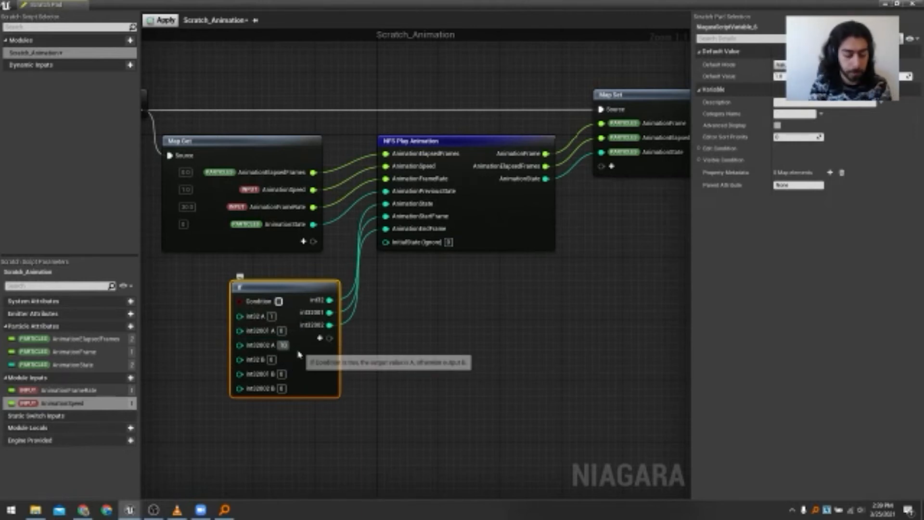
click(380, 357)
- Rename the If node's three outputs to State, StartFrame and EndFrame
right_click(321, 303)
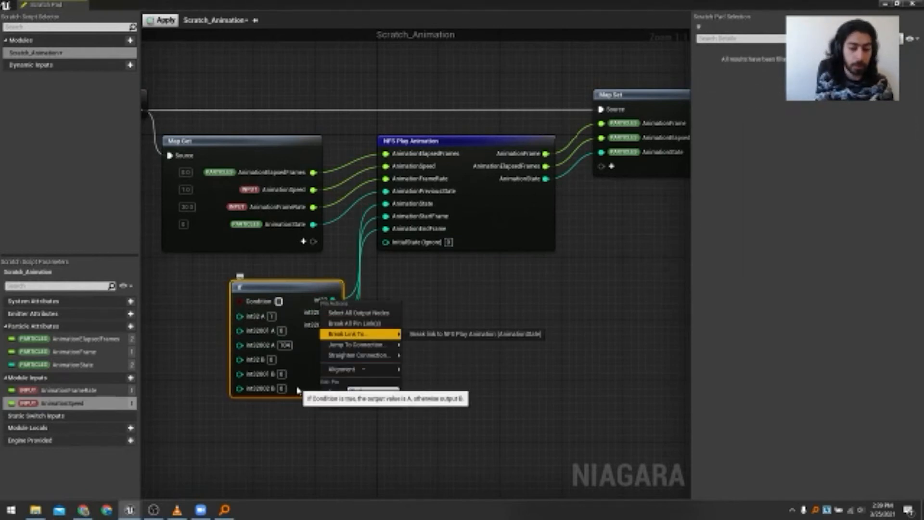
key(Return)
right_click(318, 313)
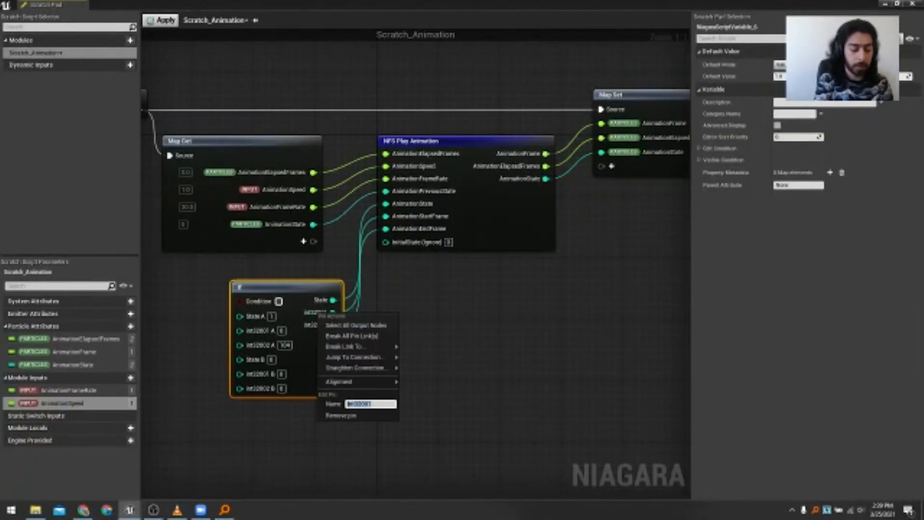
text(StartFrame)
key(Return)
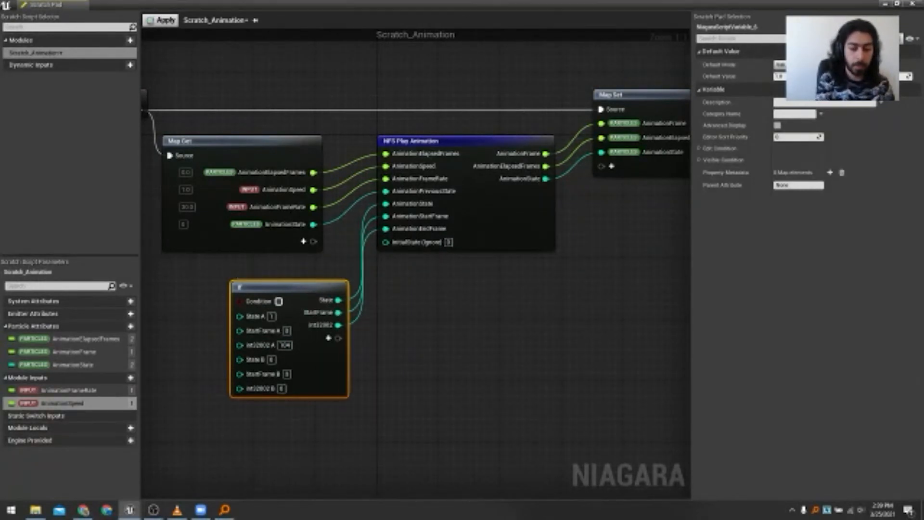
right_click(324, 329)
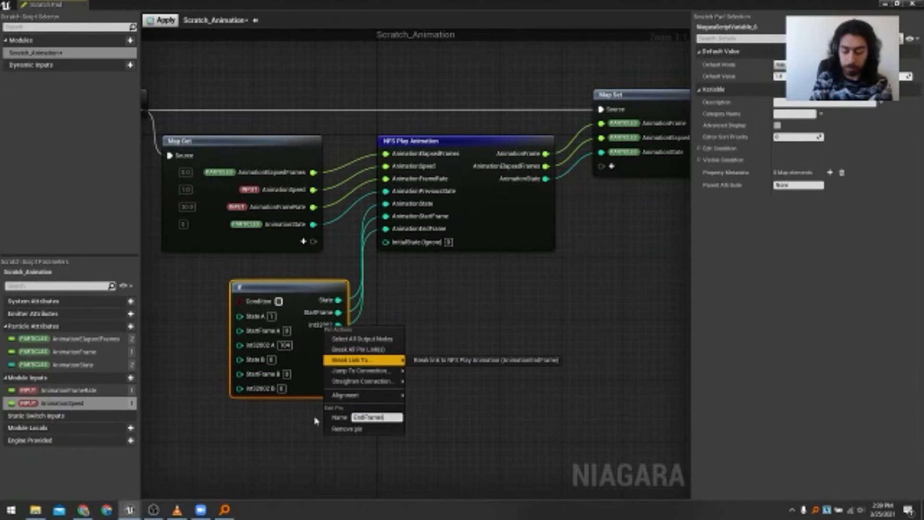
text(EndFrame)
key(Return)
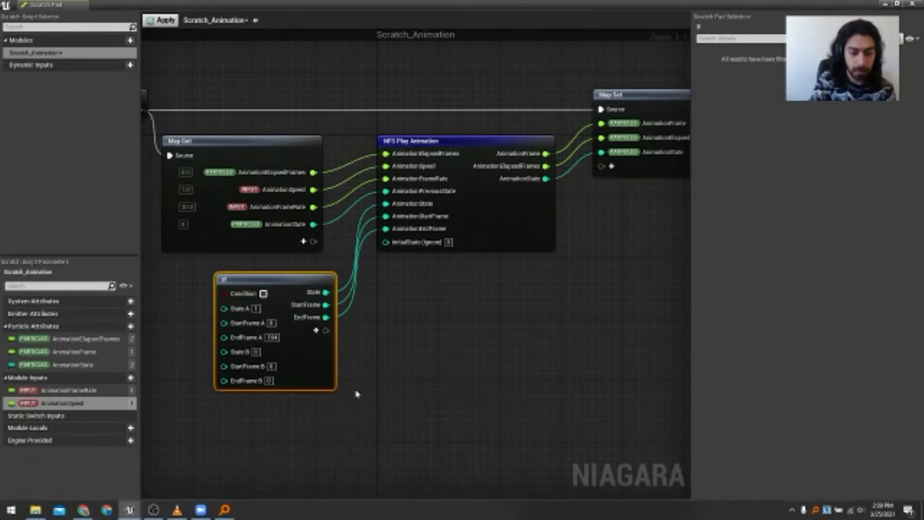
right_drag(322, 422, 339, 418)
- Switch to the Google Slides deck in Chrome and present the Animation Player Module slide to look up the Walk animation's state and frame range
key(super+Tab)
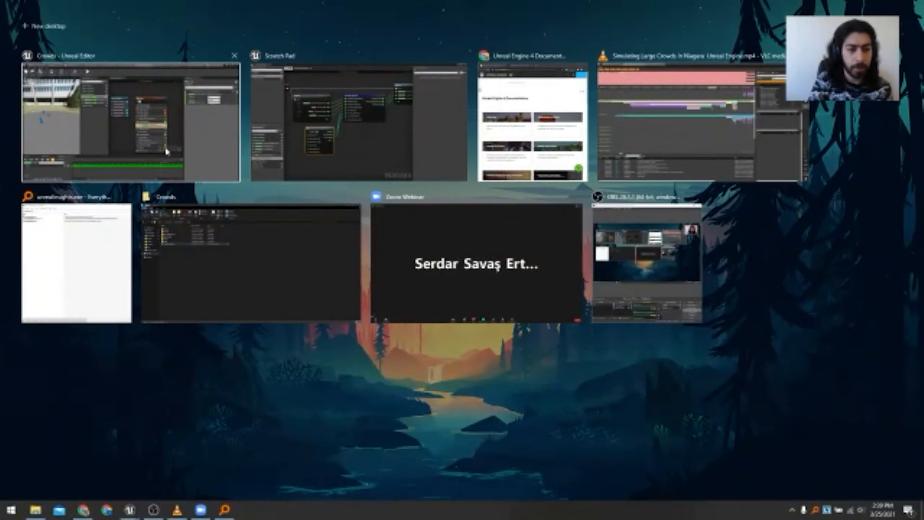
click(547, 128)
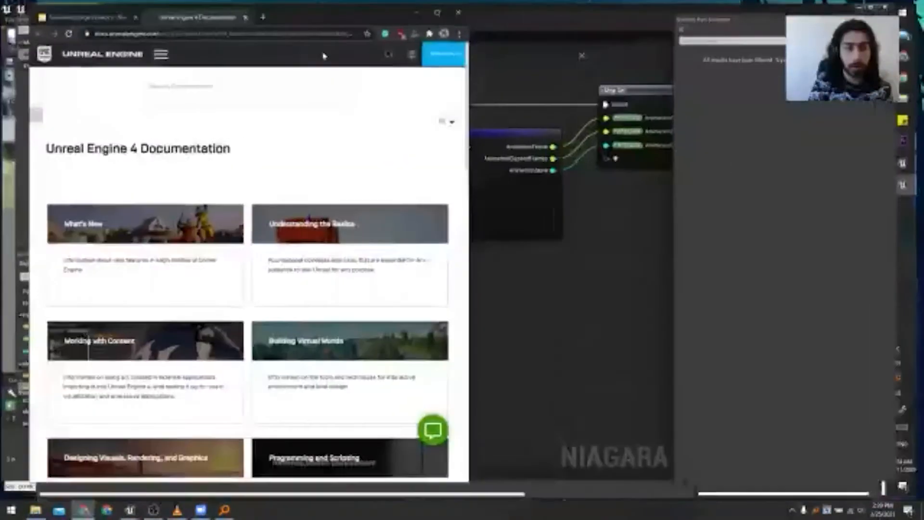
key(ctrl+shift+Tab)
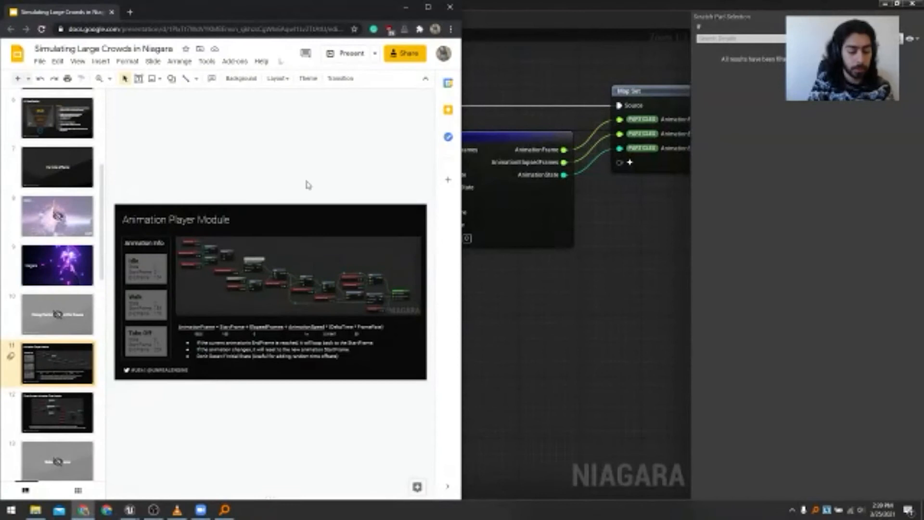
click(345, 54)
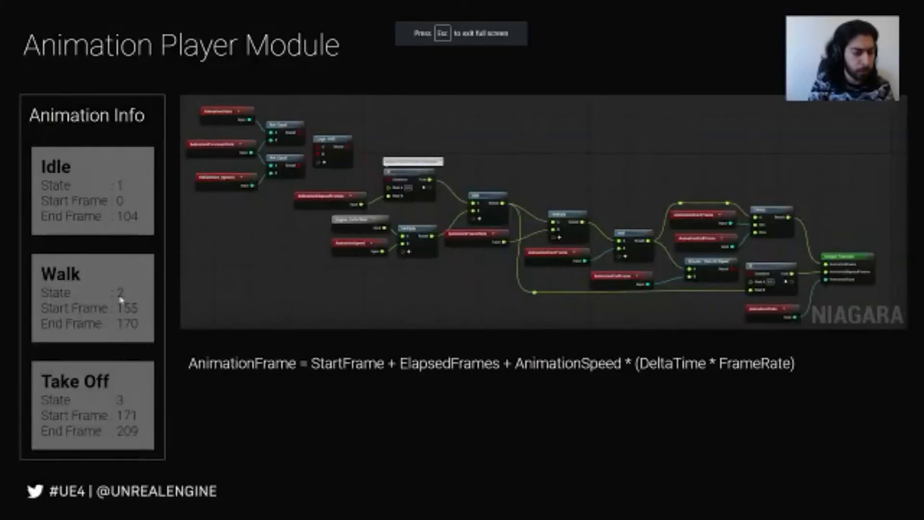
key(super+Tab)
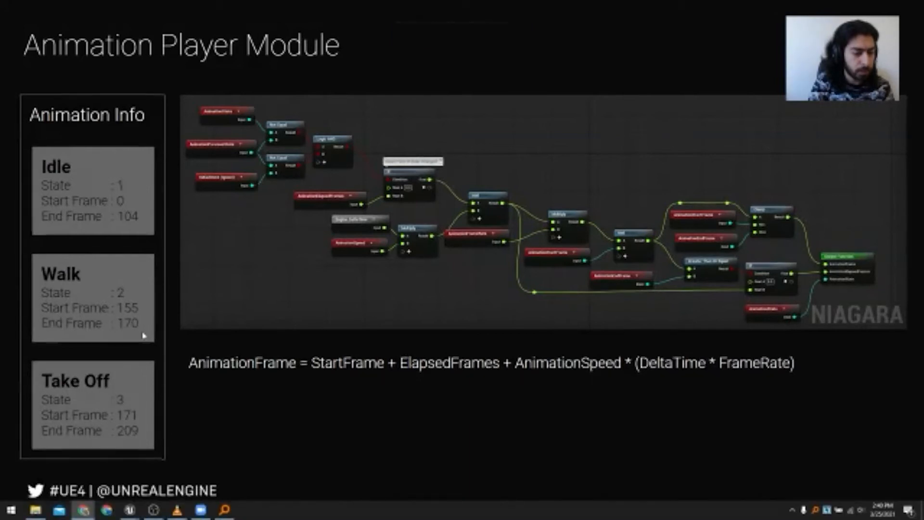
- On the If node, set StartFrame B to 155, EndFrame B to 170 and State B to 2
click(514, 143)
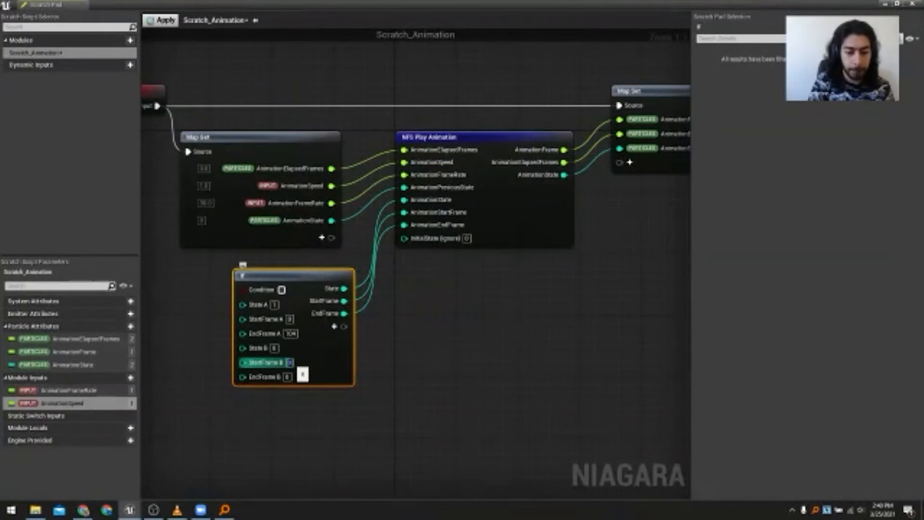
text(105)
click(288, 377)
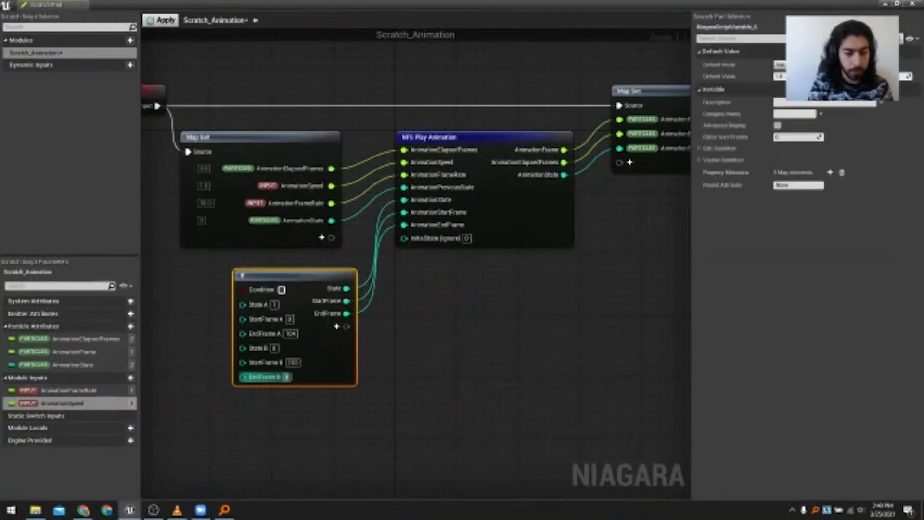
text(118)
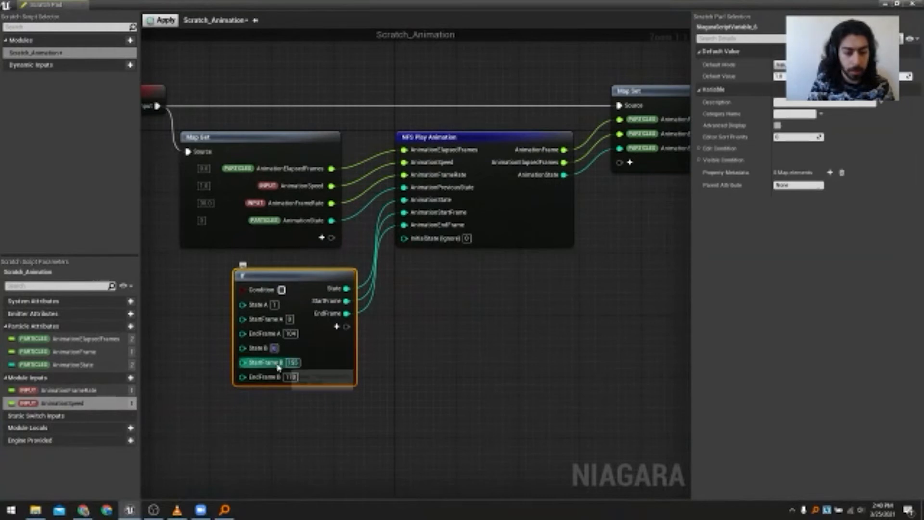
click(435, 373)
- Spread the graph out by moving NFS Play Animation and the output nodes away from Map Get, placing the If node between them
right_drag(246, 297, 290, 319)
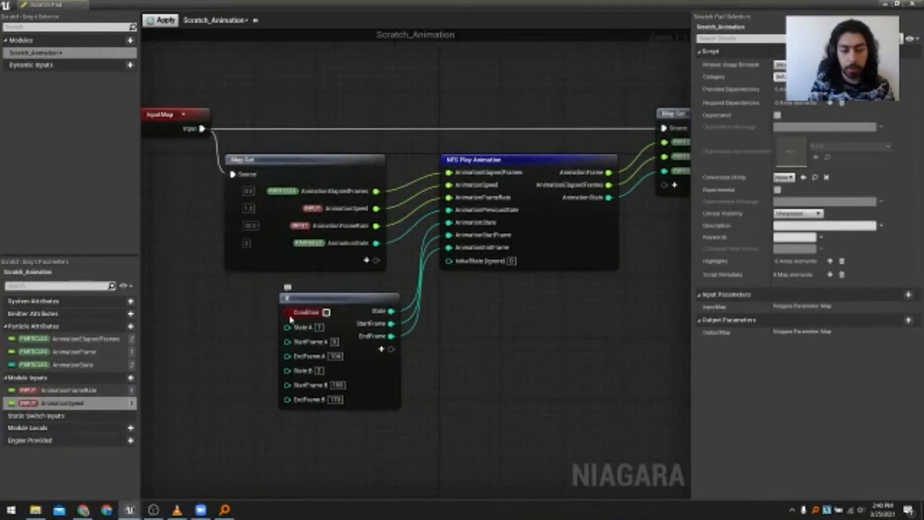
right_drag(431, 313, 259, 340)
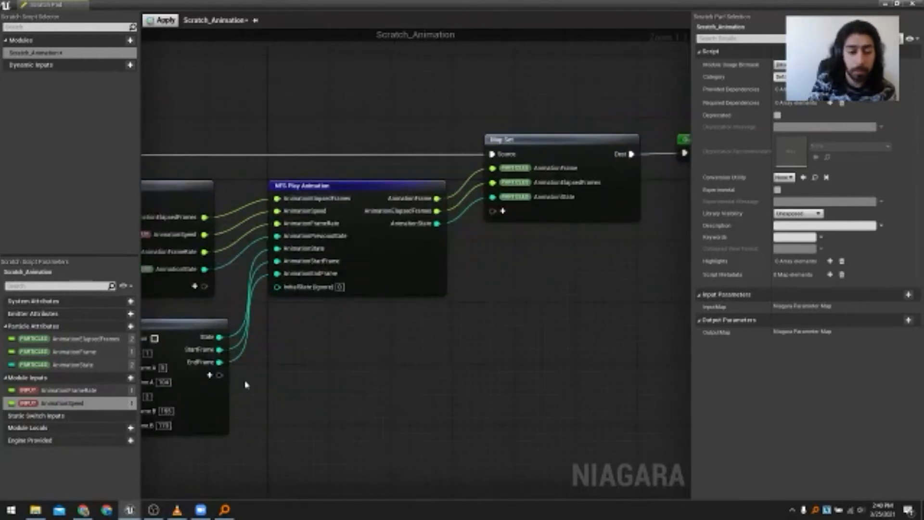
drag(222, 415, 327, 415)
scroll(409, 158, down, 2)
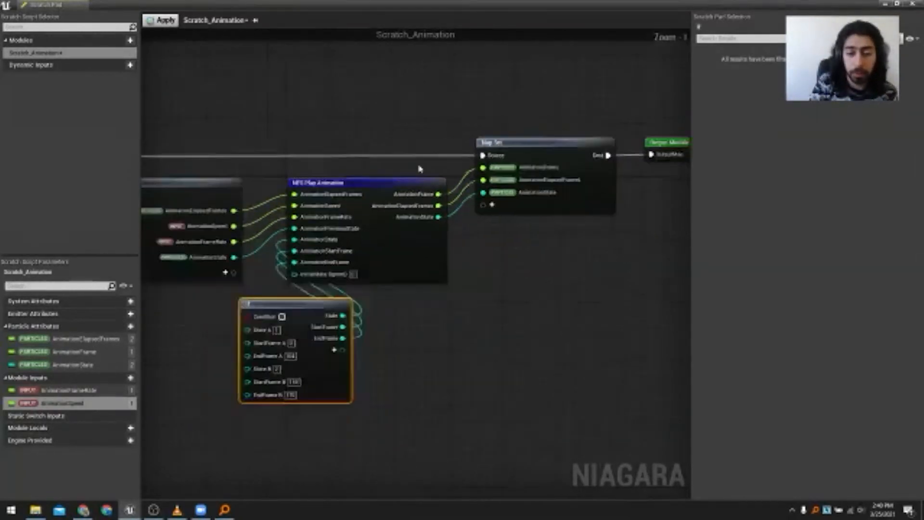
drag(402, 118, 632, 236)
drag(418, 253, 531, 258)
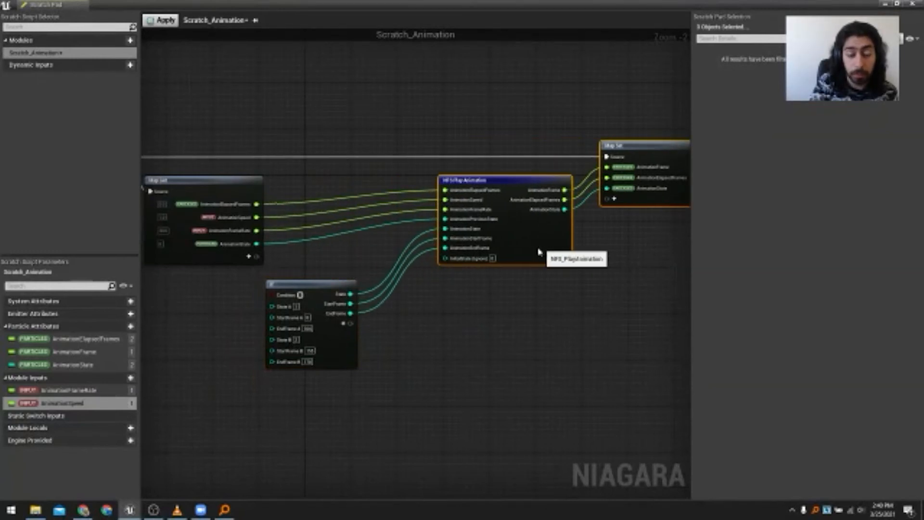
drag(340, 359, 380, 342)
- Add the Particles Velocity attribute as an output of the Map Get node
right_drag(254, 294, 336, 297)
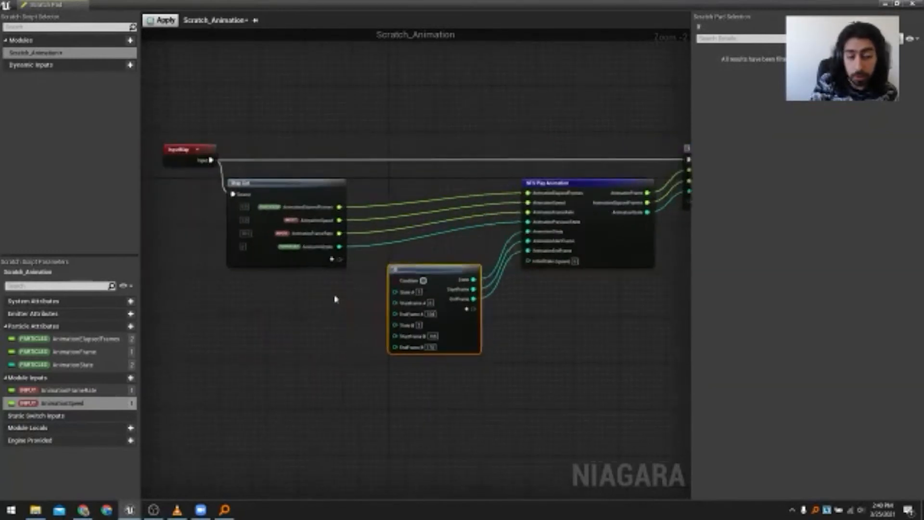
click(332, 259)
text(veloci)
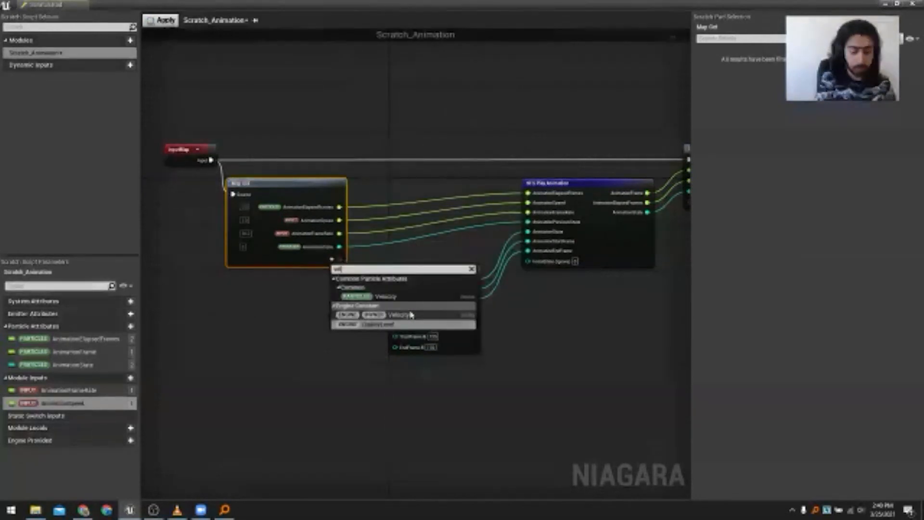
click(385, 296)
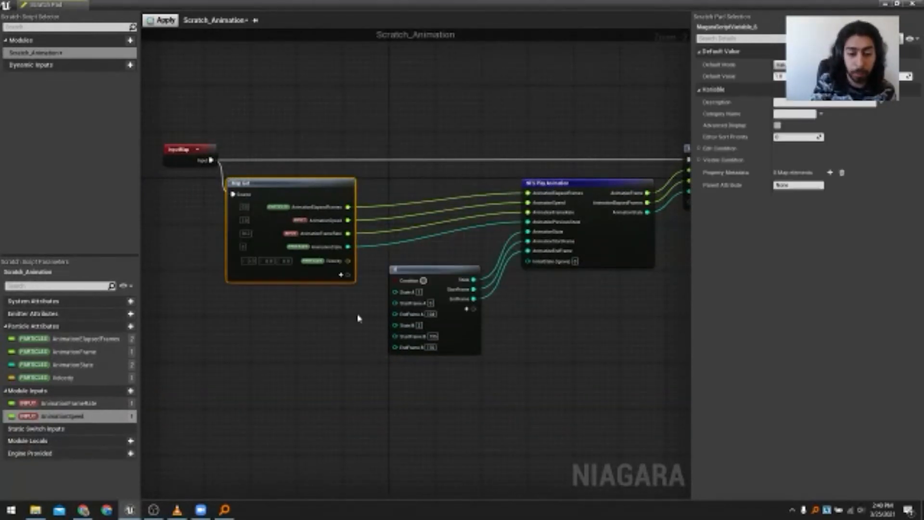
- Create a Length node fed by the Velocity output of Map Get
right_drag(366, 318, 265, 307)
drag(246, 250, 264, 342)
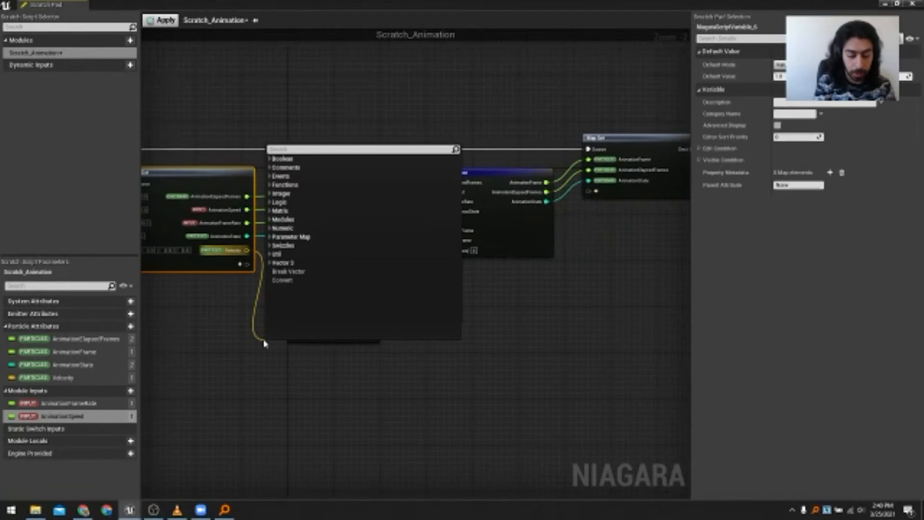
text(len)
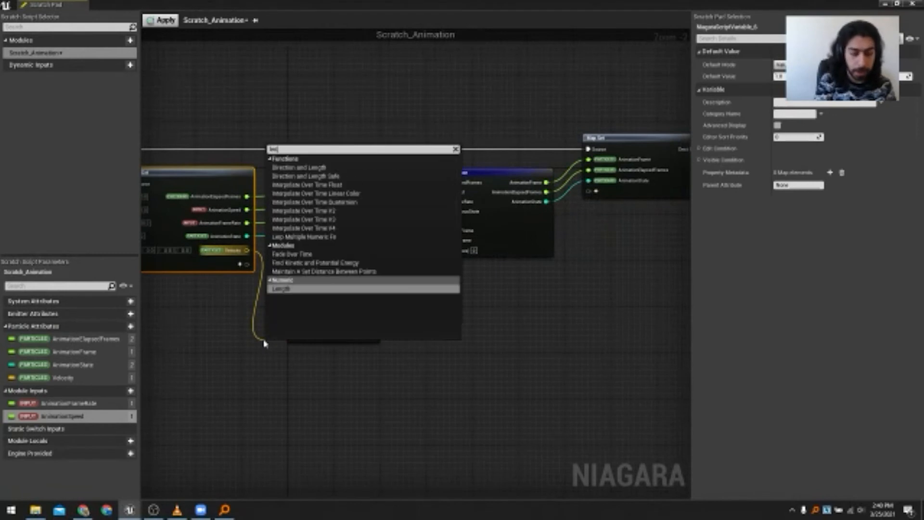
click(298, 290)
drag(305, 356, 365, 385)
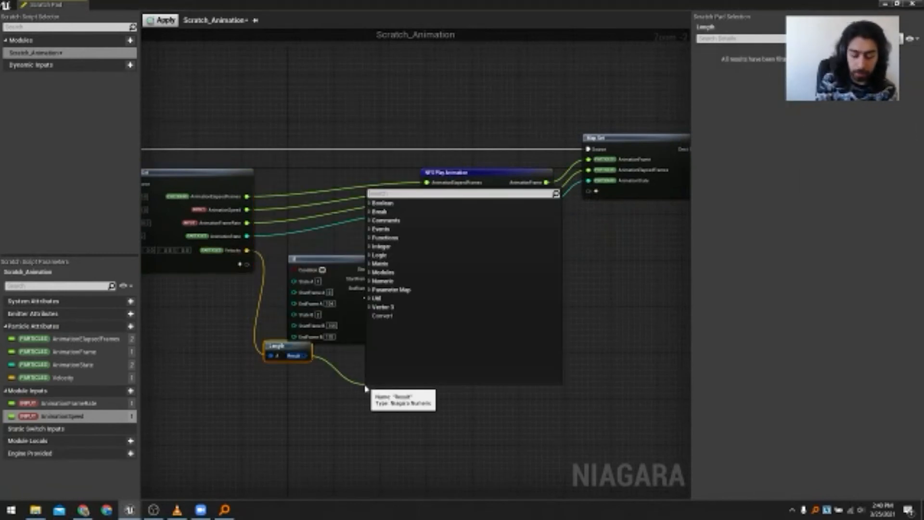
text(>)
key(Escape)
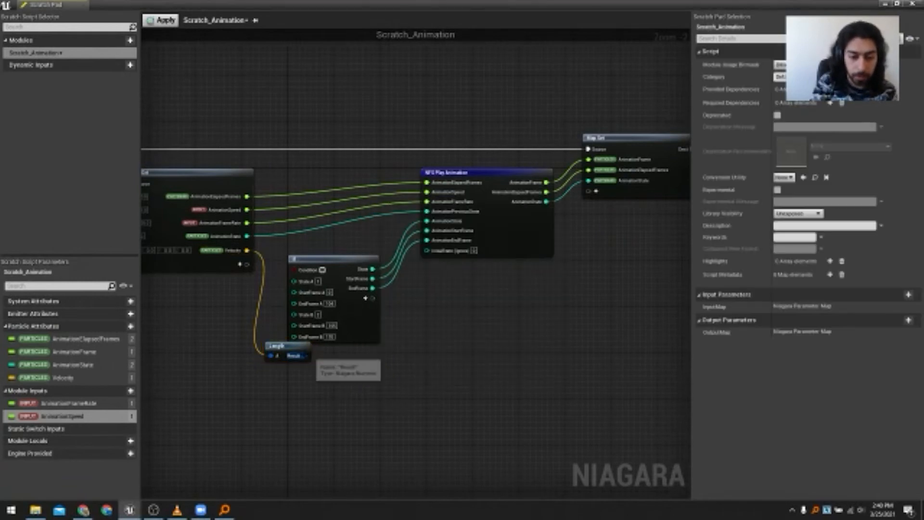
- Convert the Length node's Result output from numeric to float
right_click(303, 355)
mouse_move(346, 381)
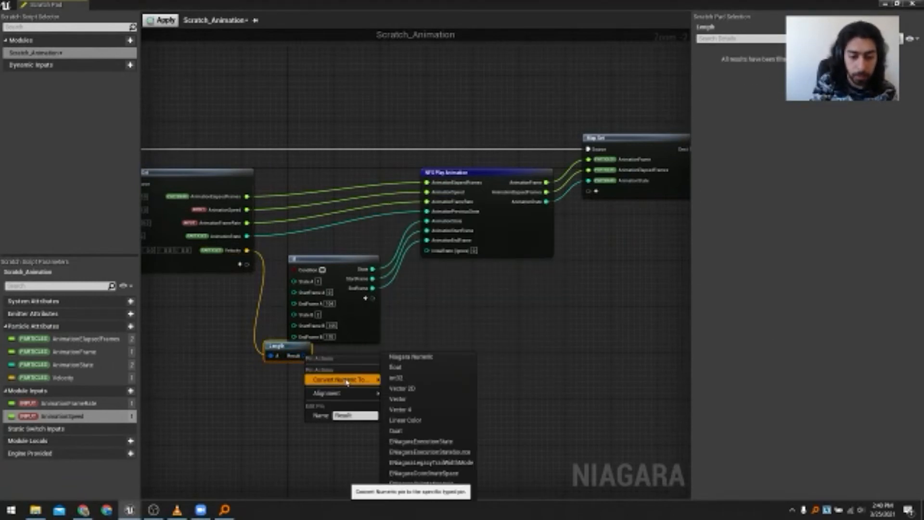
click(414, 369)
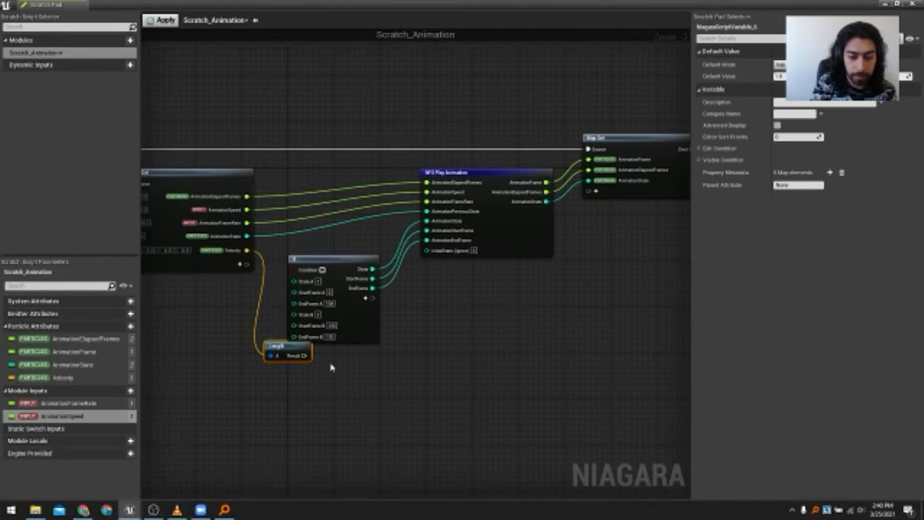
- Disconnect the Length node's A input, convert it to Vector and reconnect it to the Velocity output
right_click(272, 355)
key(Escape)
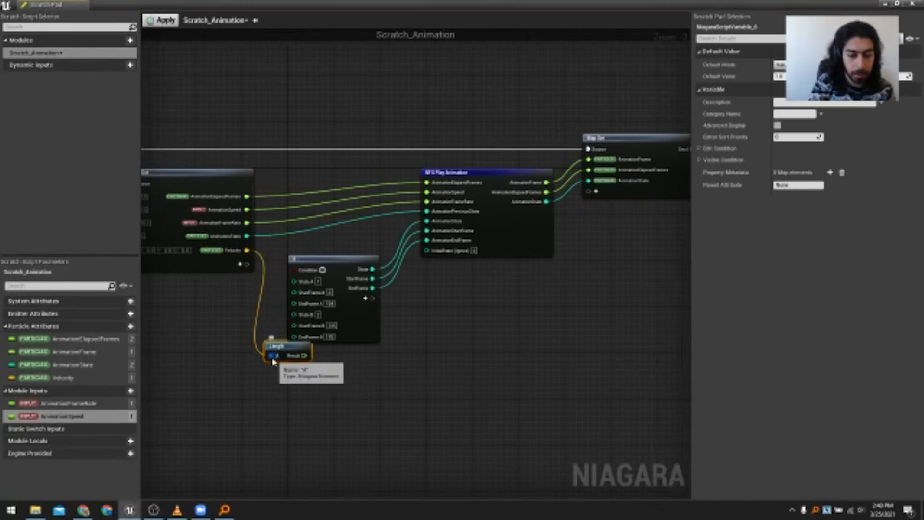
key(super)
key(super)
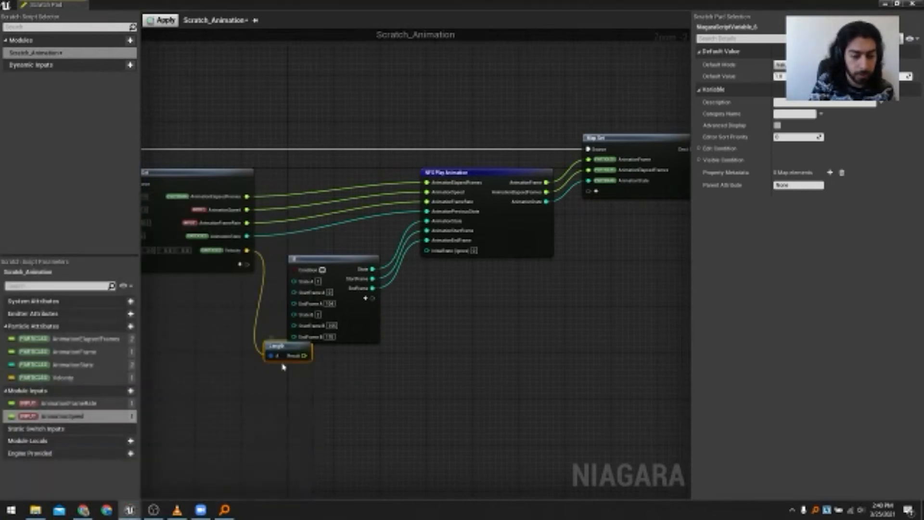
alt+click(271, 356)
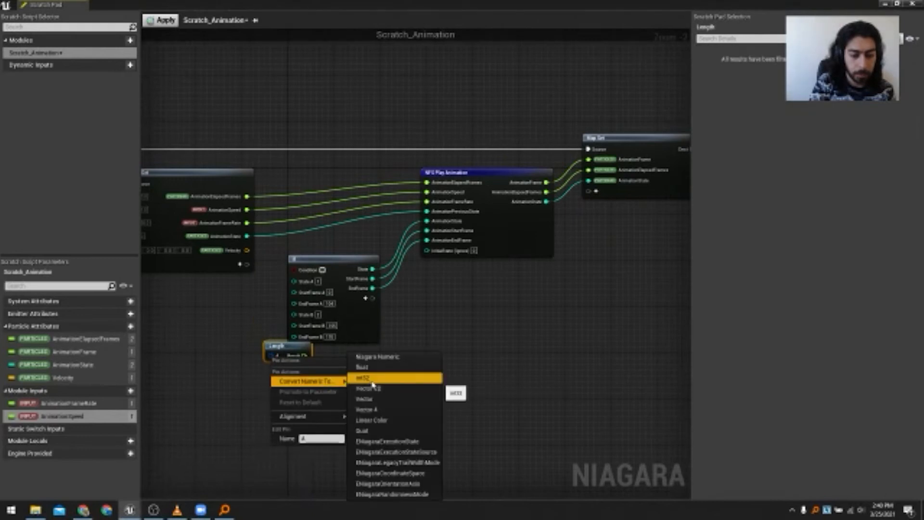
click(370, 400)
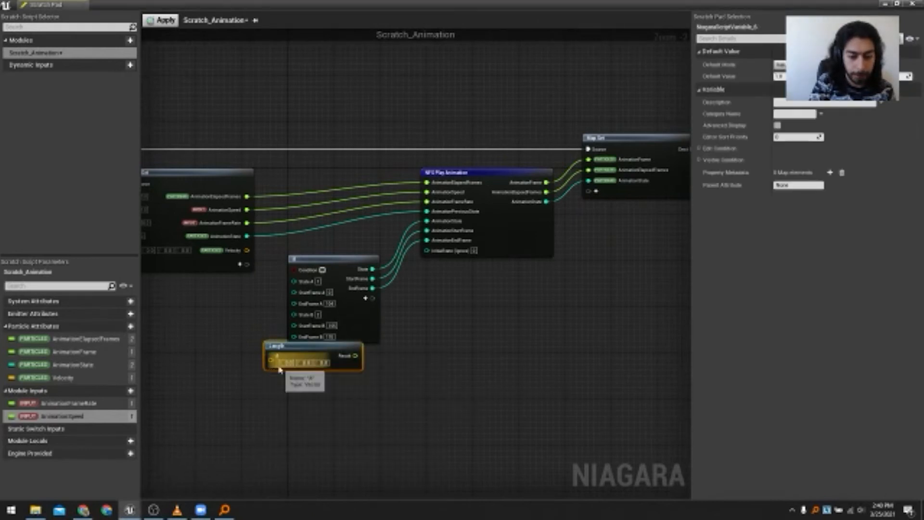
drag(250, 255, 248, 251)
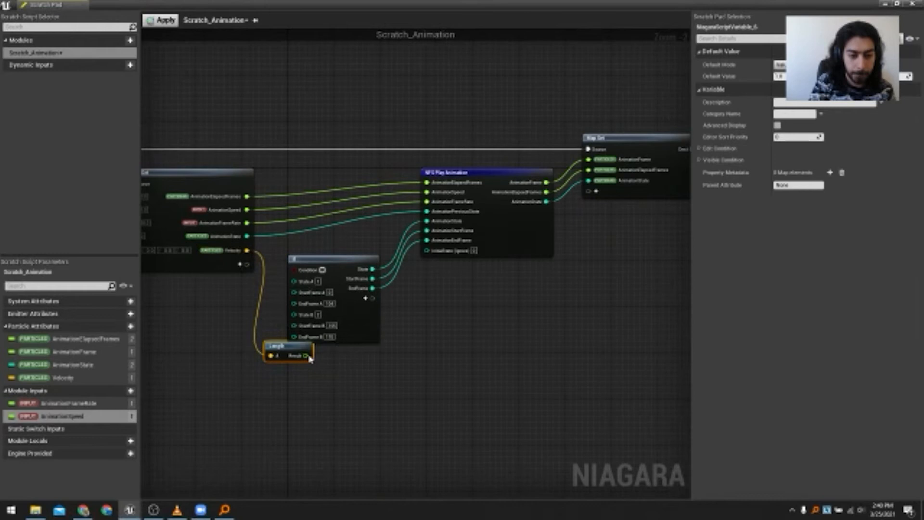
- Create a Greater Than node from the Length result and convert all its numerics to float
drag(306, 356, 353, 377)
text(>)
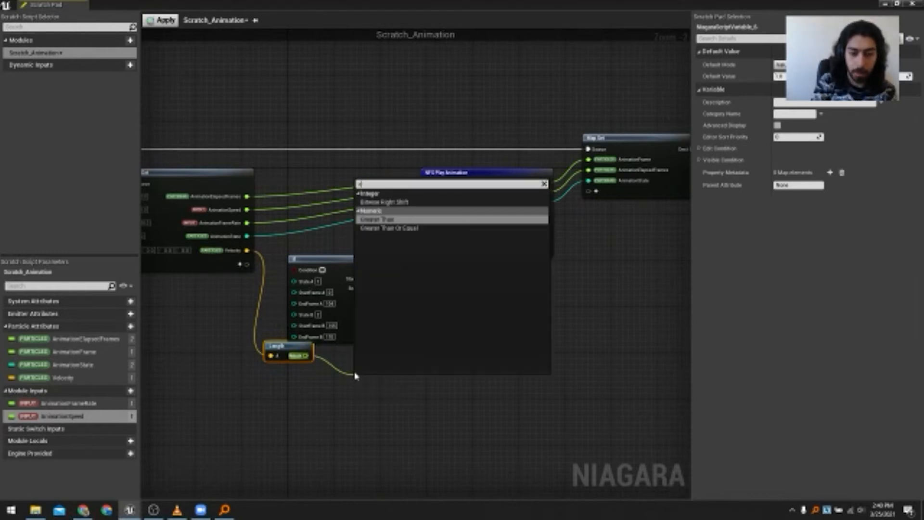
key(Return)
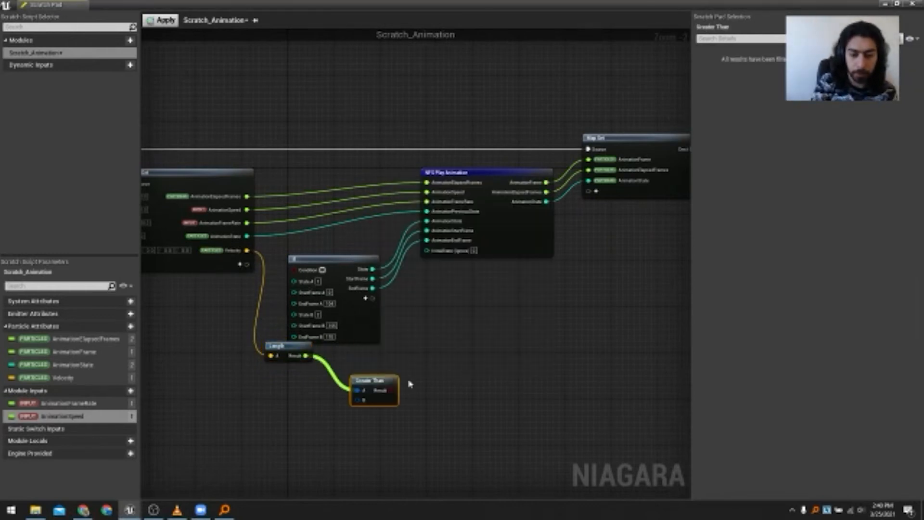
right_click(382, 399)
mouse_move(434, 420)
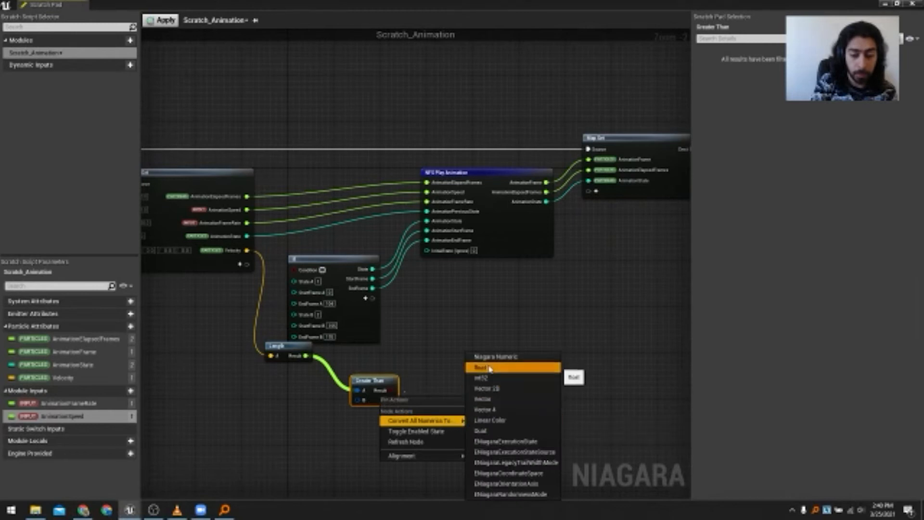
click(489, 368)
- Reposition the Greater Than and If nodes below NFS Play Animation, and delete the Greater Than node
drag(396, 405, 368, 371)
drag(372, 337, 490, 389)
scroll(383, 380, up, 2)
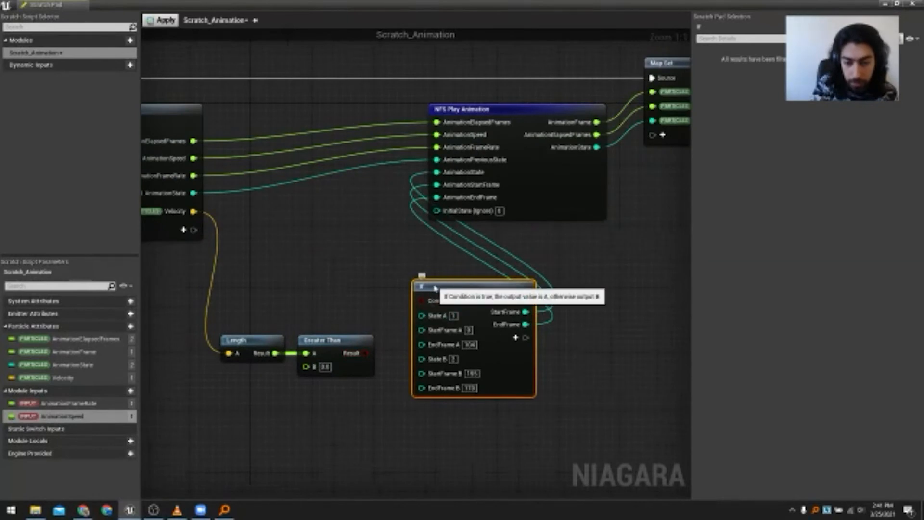
click(346, 367)
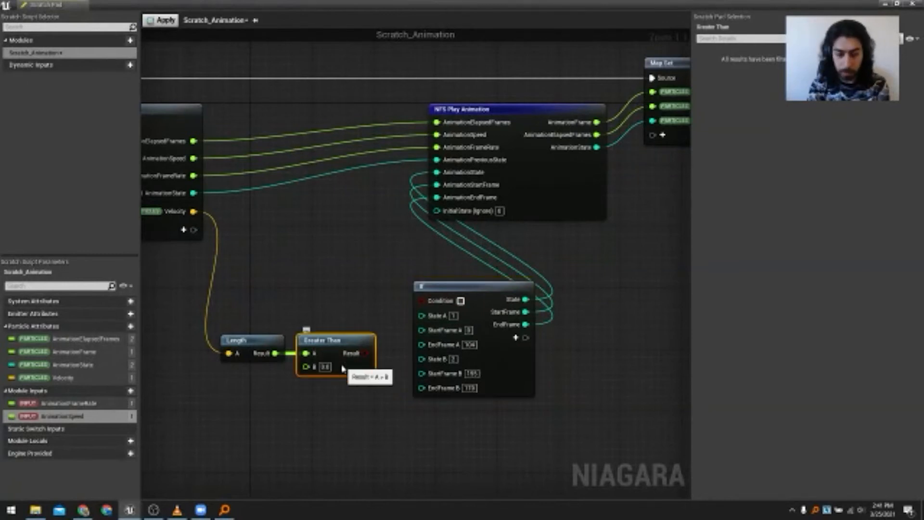
key(Delete)
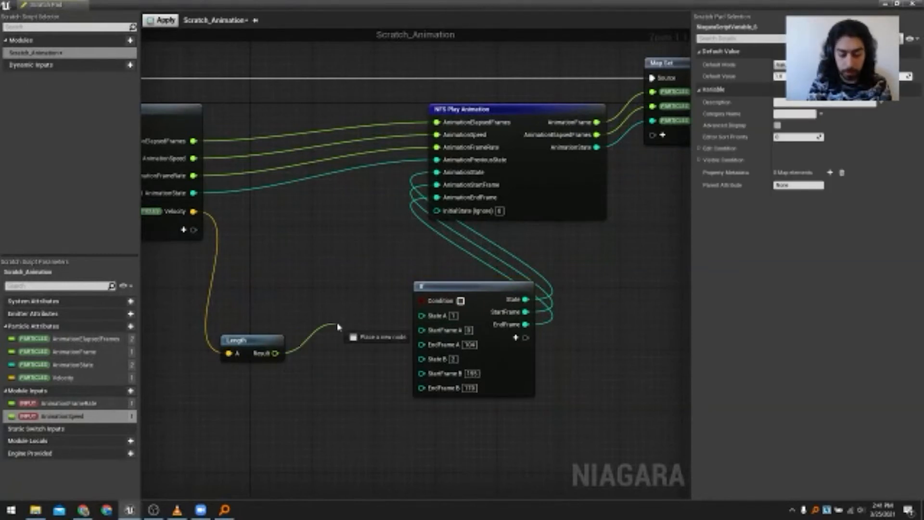
- Create an Equal node from the Length result and connect its Result to the If node's Condition
drag(337, 327, 338, 323)
text(==)
click(353, 166)
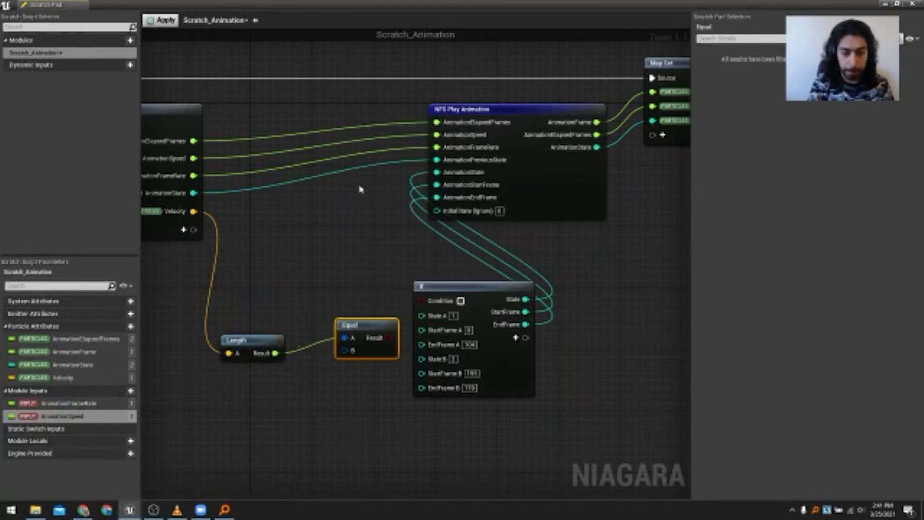
drag(374, 352, 422, 300)
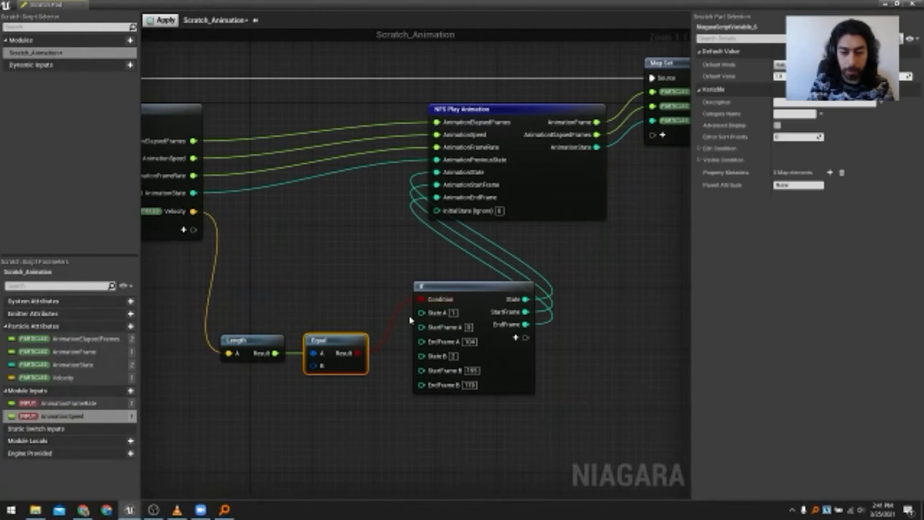
- Convert all numerics of the Equal node to float and align the If node beside it
right_click(361, 365)
mouse_move(421, 385)
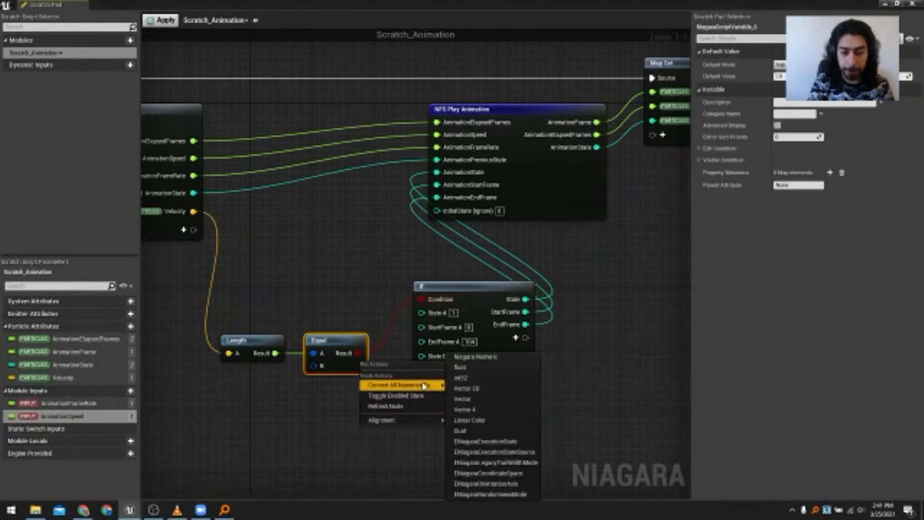
click(475, 372)
drag(426, 340, 400, 394)
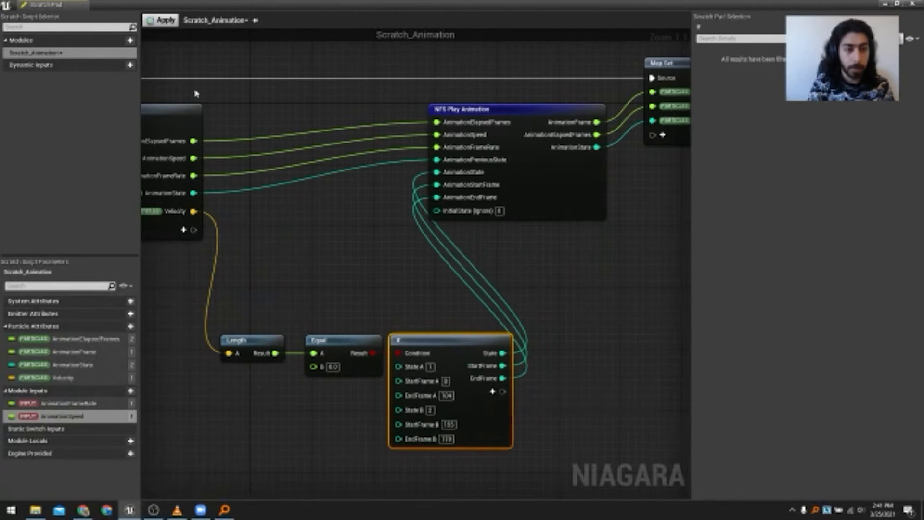
- Apply the Scratch_Animation changes, dock the Scratch Pad back into the Niagara editor, save the system and inspect the birds in the preview
click(160, 24)
drag(60, 7, 455, 64)
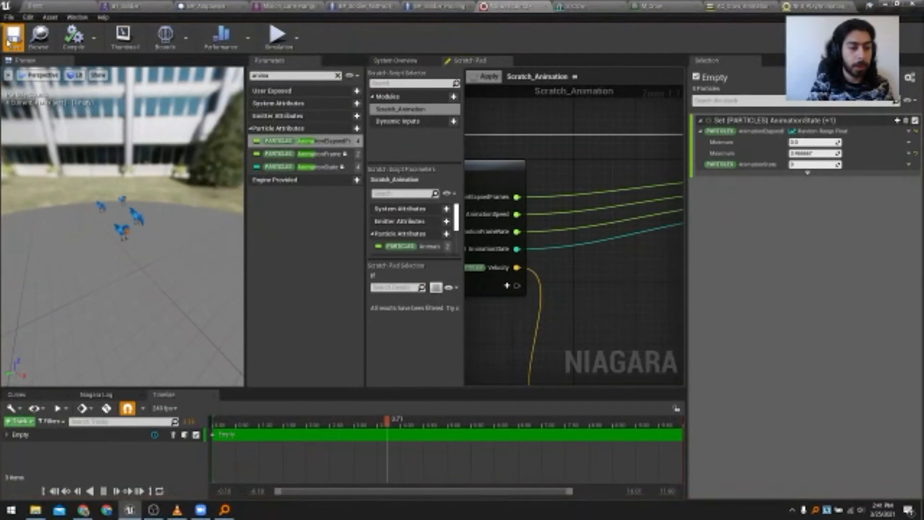
scroll(121, 241, up, 5)
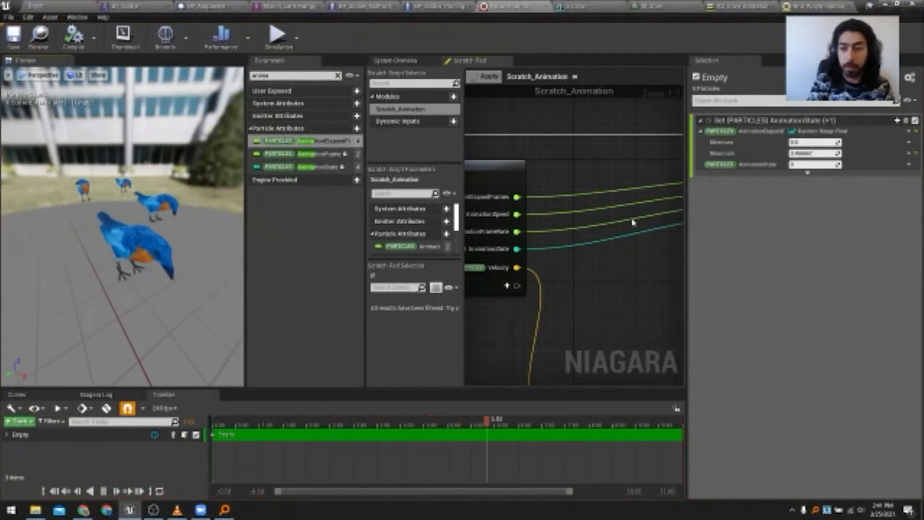
- Filter the parameters for Velocity and add the particle Velocity parameter as a Set module in Particle Spawn
click(396, 61)
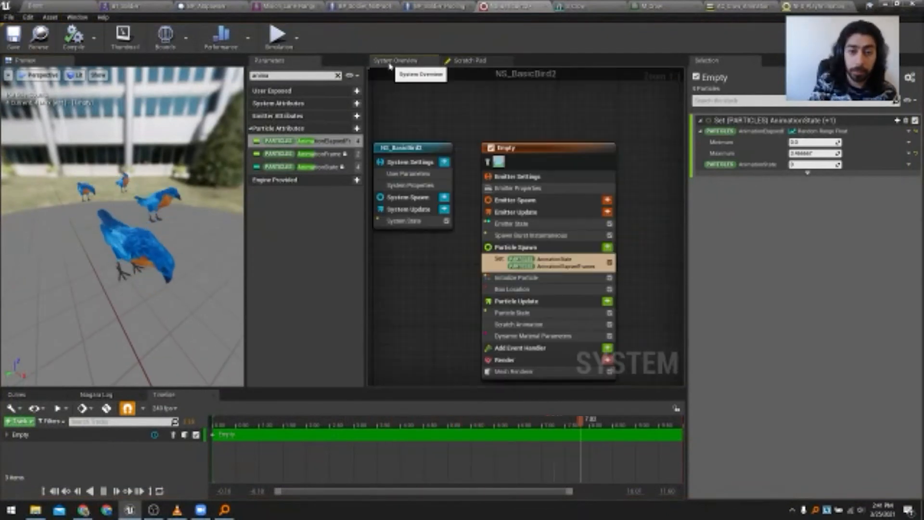
drag(298, 76, 209, 75)
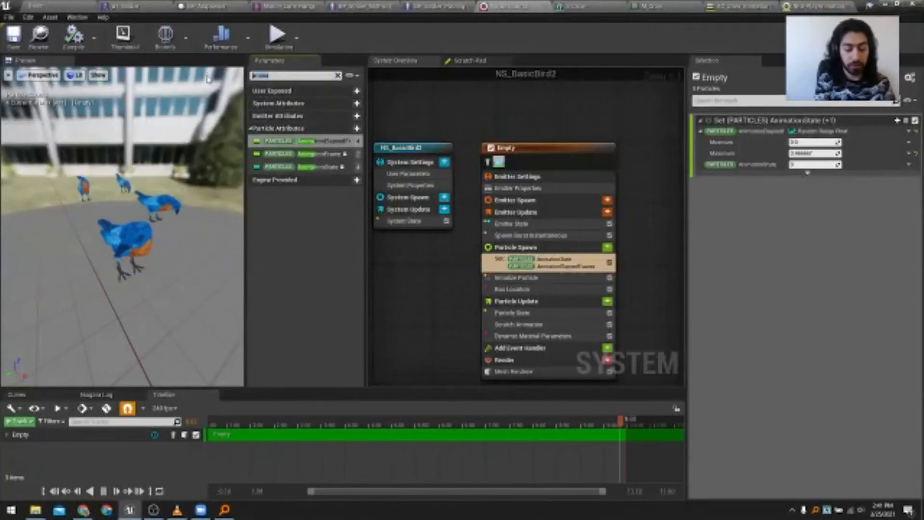
key(BackSpace)
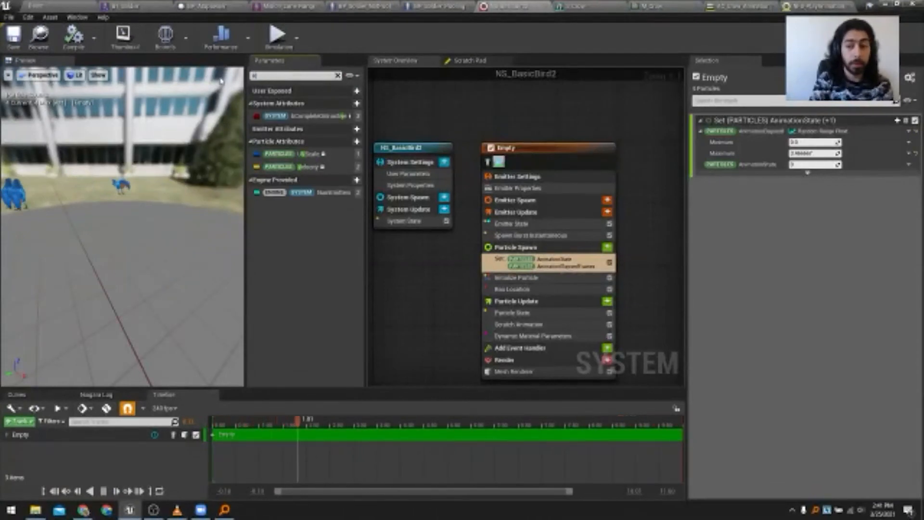
drag(289, 166, 538, 263)
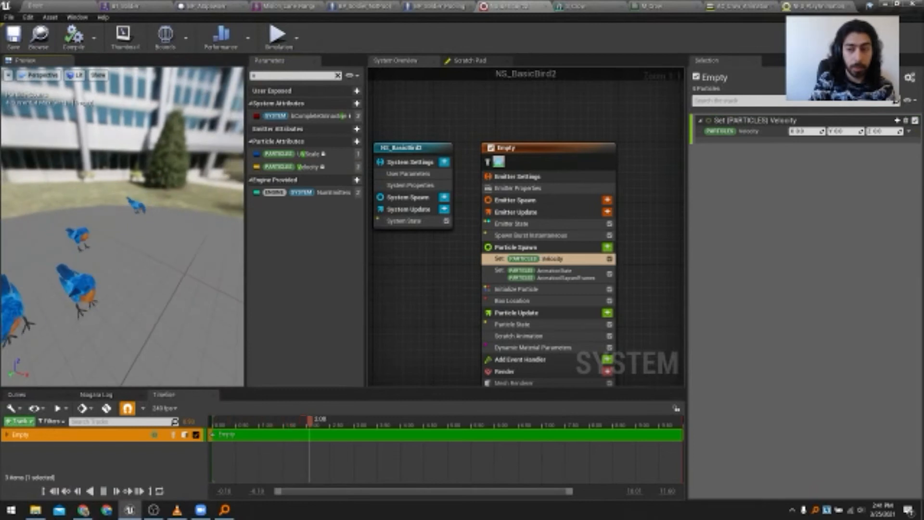
- Check the birds in the preview with a nonzero X velocity, then set the X velocity to 0 and save the system
drag(99, 308, 124, 309)
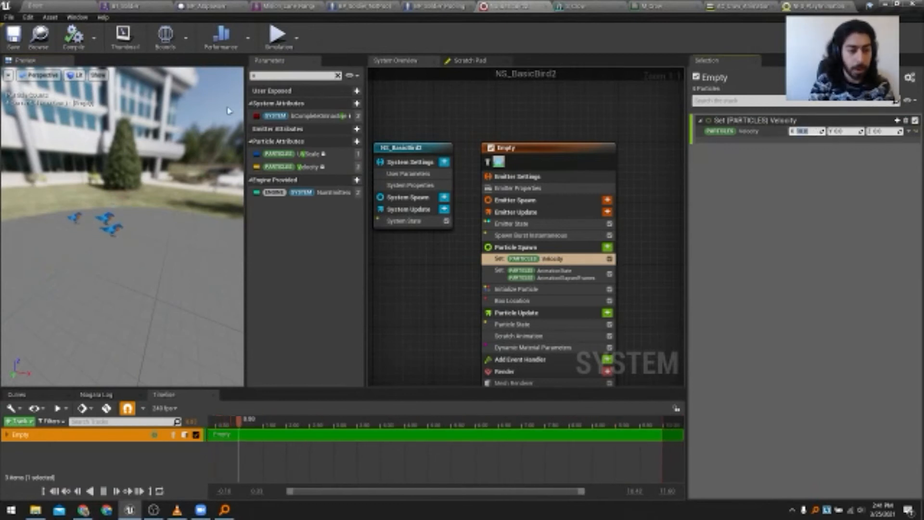
drag(114, 235, 154, 269)
scroll(114, 235, up, 6)
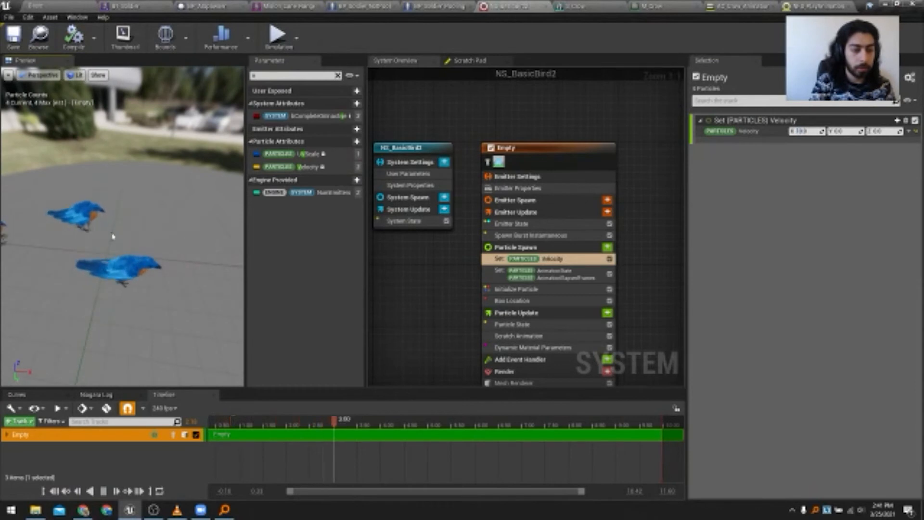
click(801, 132)
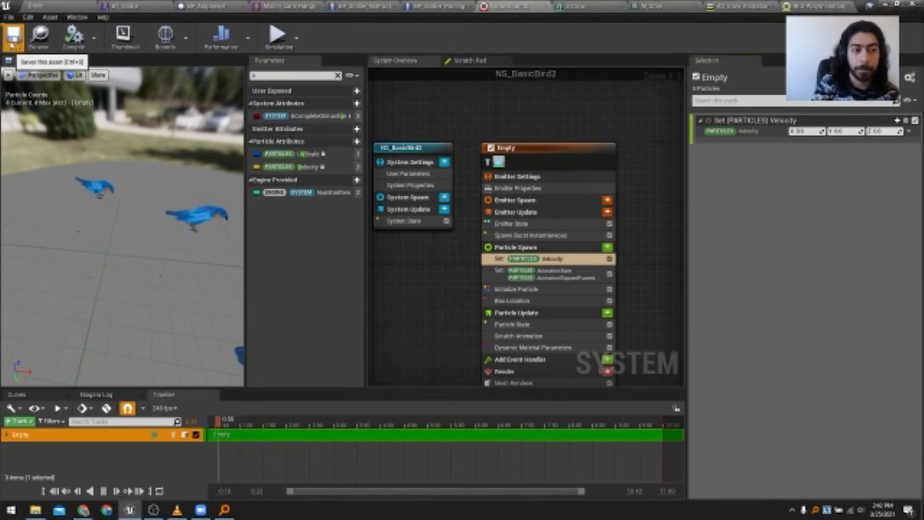
- Open the Showroom level from the BirdSwarm Maps folder
click(69, 4)
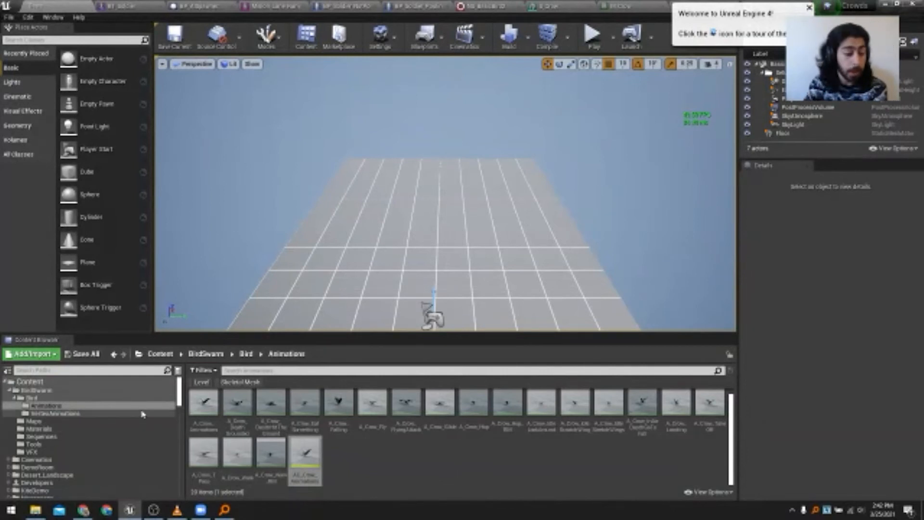
click(34, 421)
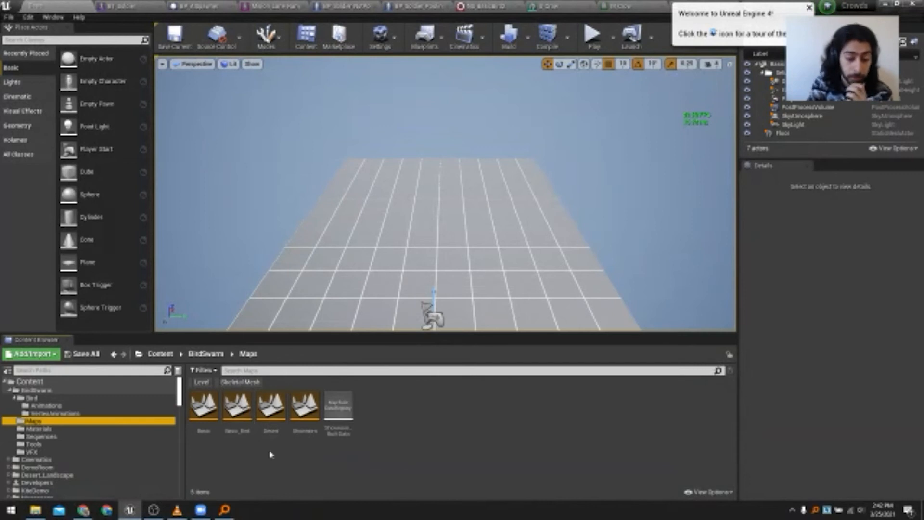
click(307, 409)
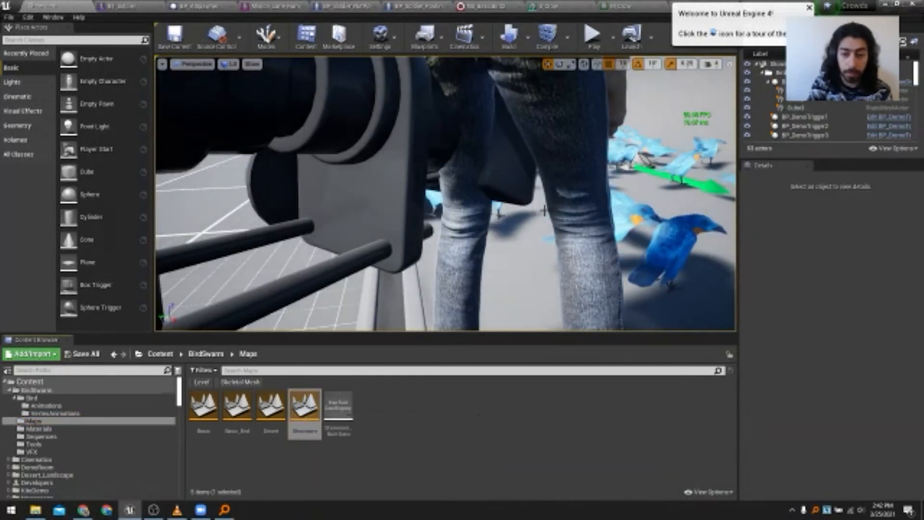
- Find the single demo bird on the level's first stage and open its NS_BirdAnimations system for editing
right_drag(473, 224, 489, 233)
key(1)
right_drag(474, 266, 512, 273)
key(g)
key(w)
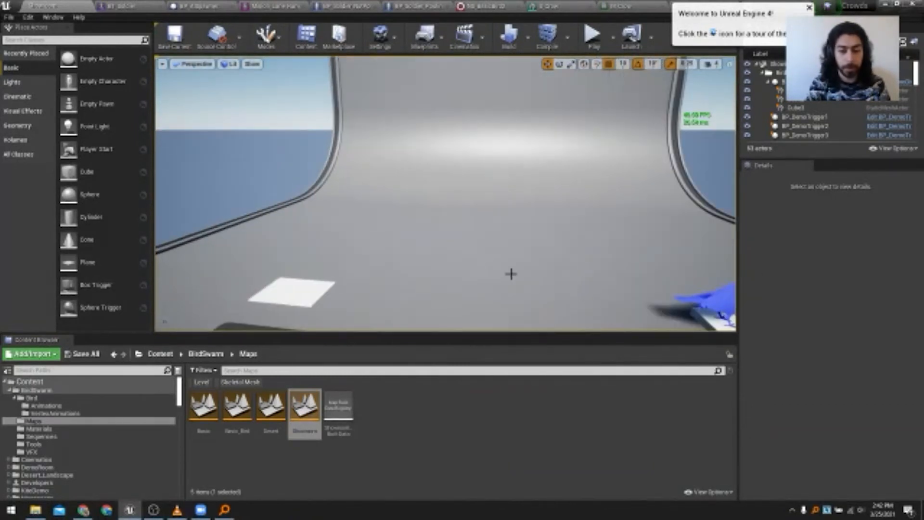
click(731, 304)
right_click(717, 303)
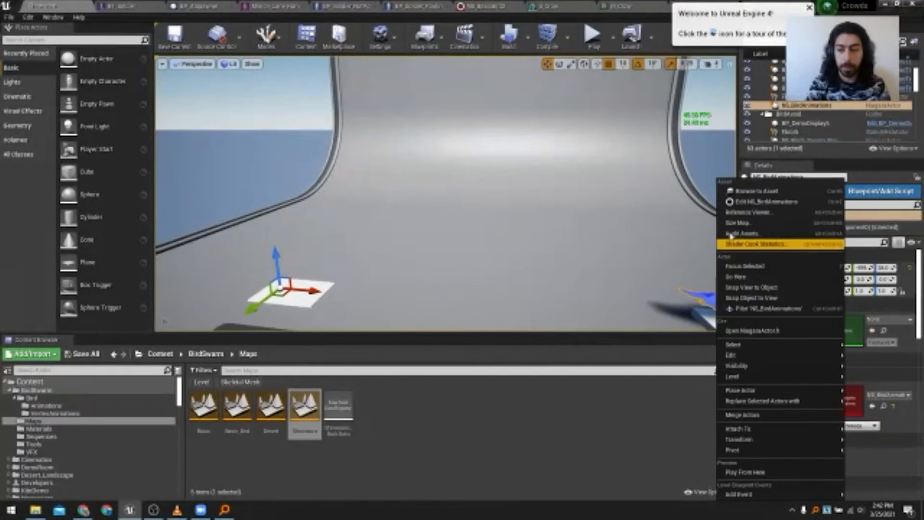
click(760, 202)
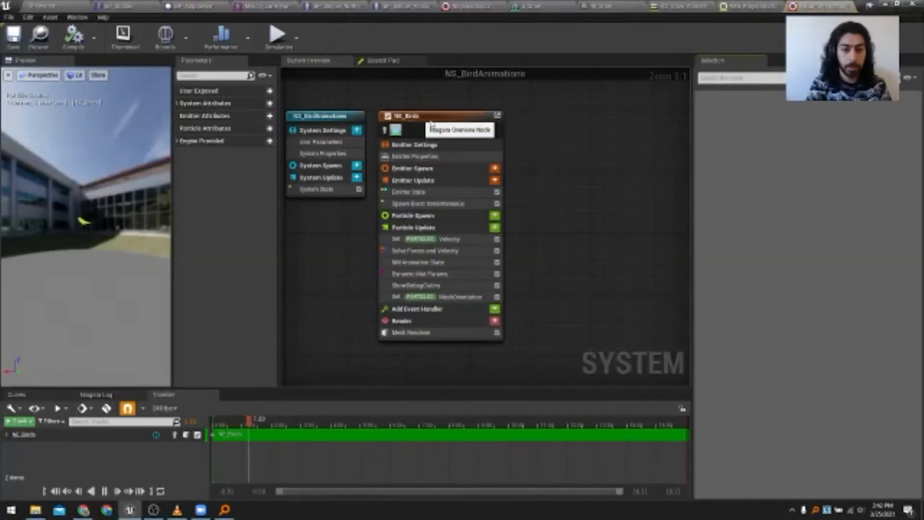
- Disable the ShowDebugColors module in the Particle Update stage of NE_Birds
click(488, 286)
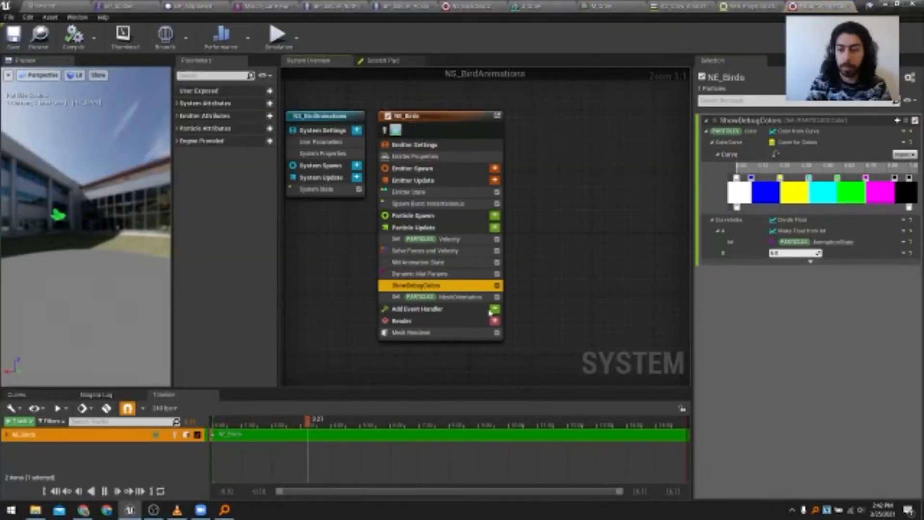
click(497, 286)
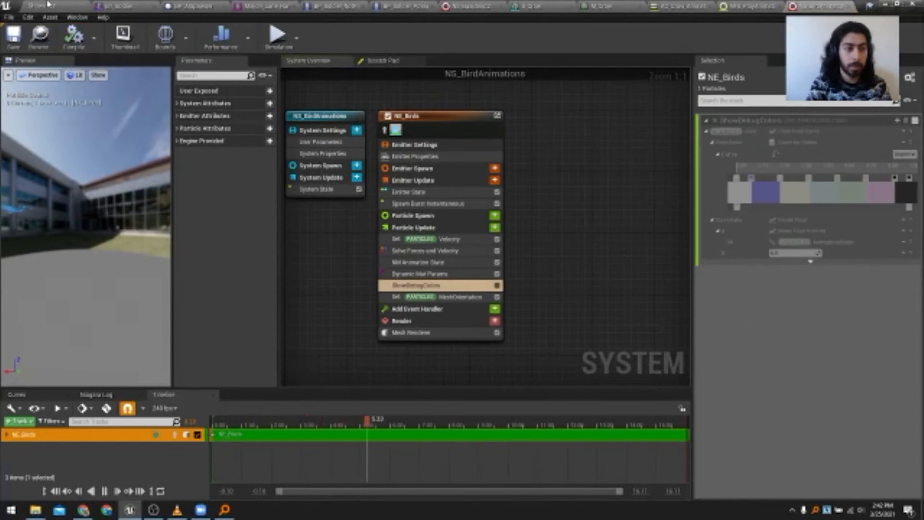
right_drag(335, 273, 345, 291)
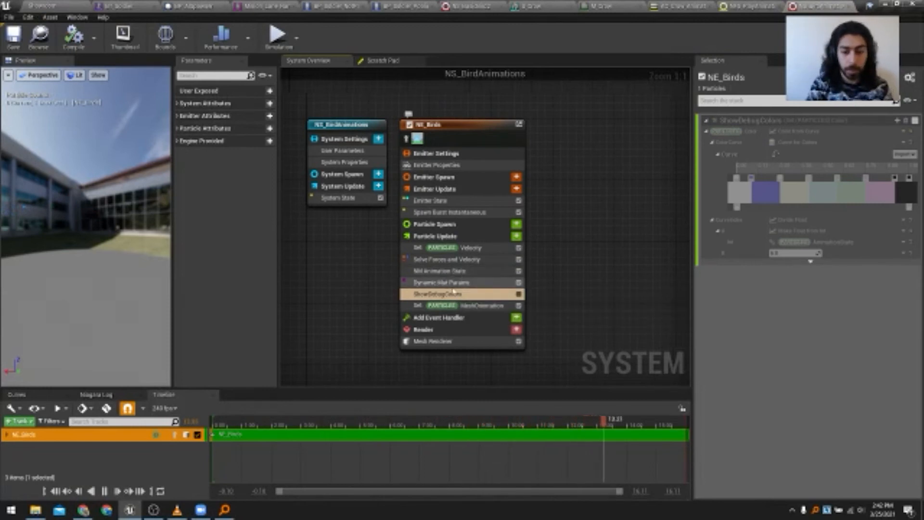
- Switch to the Zoom meeting and toggle the microphone mute
click(202, 511)
click(22, 507)
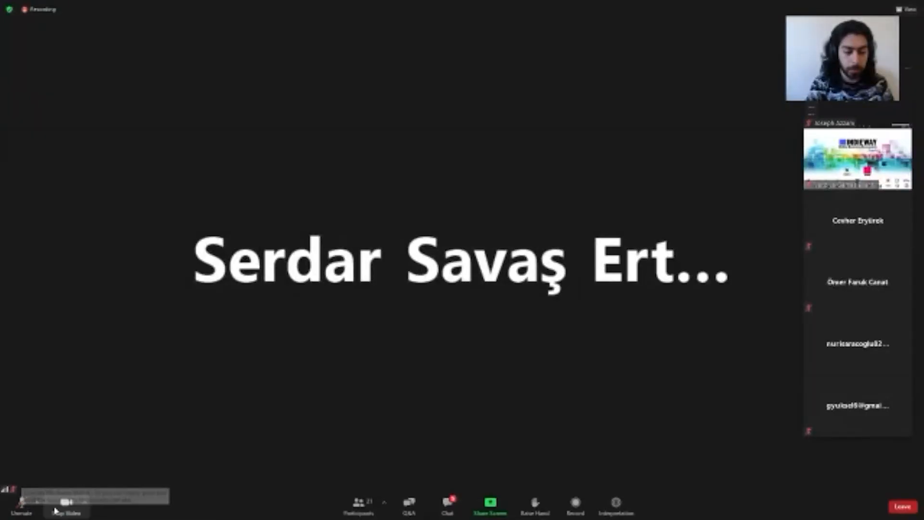
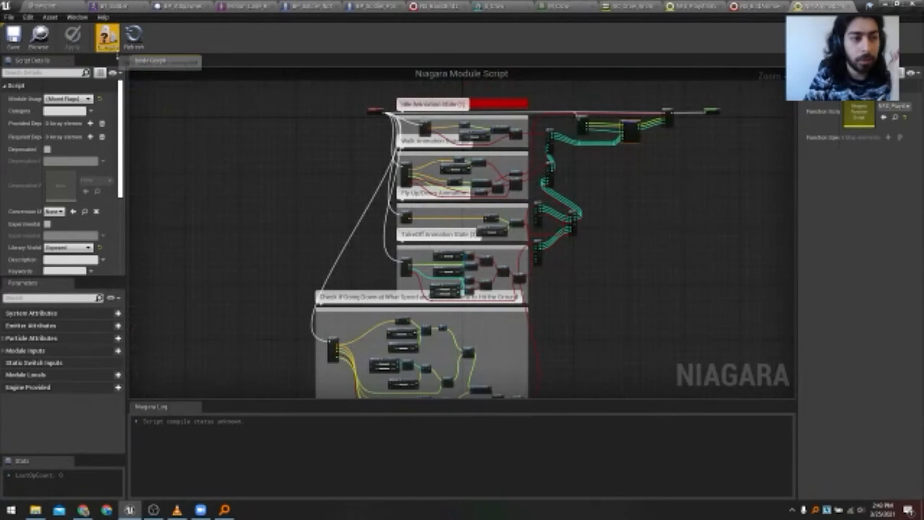
- Return to the Showroom level and select BP_DemoTrigger1 to view the bird on the 1.A animation stage
click(42, 6)
right_drag(375, 240, 389, 260)
key(s)
click(308, 188)
click(295, 186)
key(w)
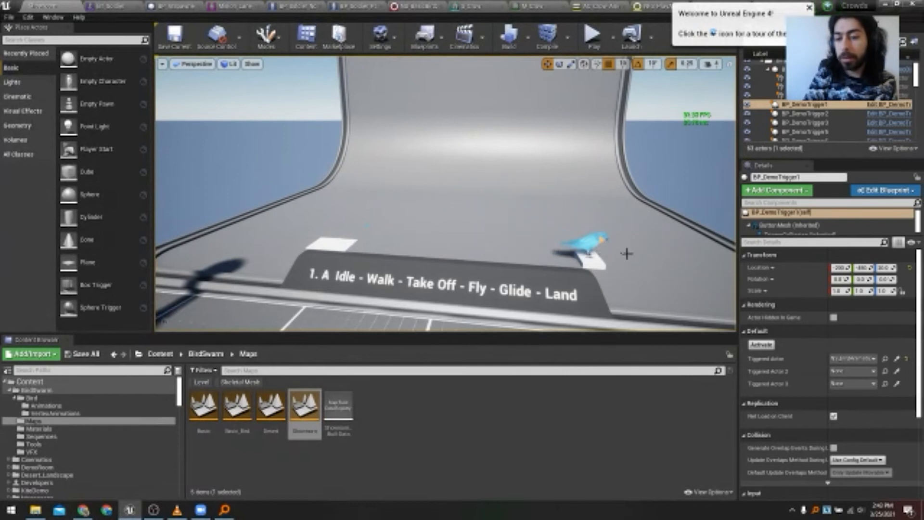
- Go to the 1.B Auto Place Birds on Surface stage and open its NS_BirdSwarm_Physics system for editing
key(s)
right_drag(597, 235, 688, 216)
key(w)
right_drag(440, 270, 439, 291)
click(399, 279)
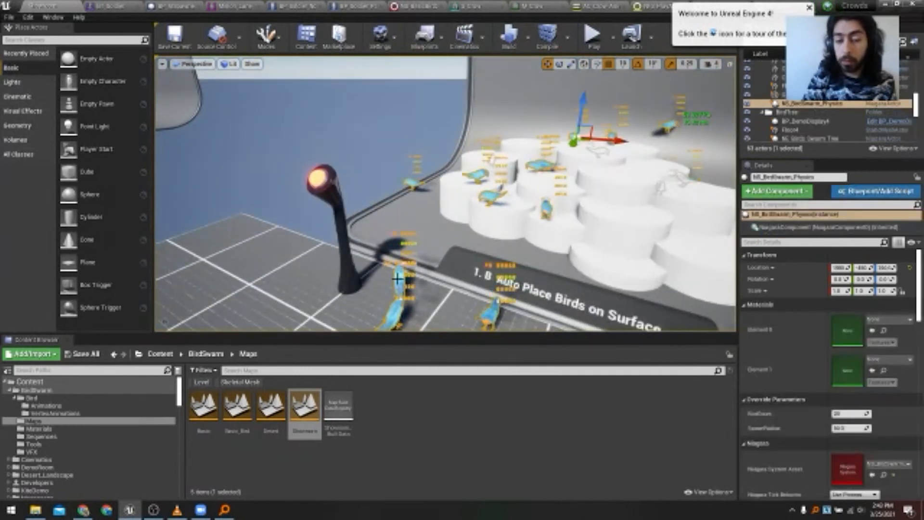
right_click(399, 278)
click(449, 201)
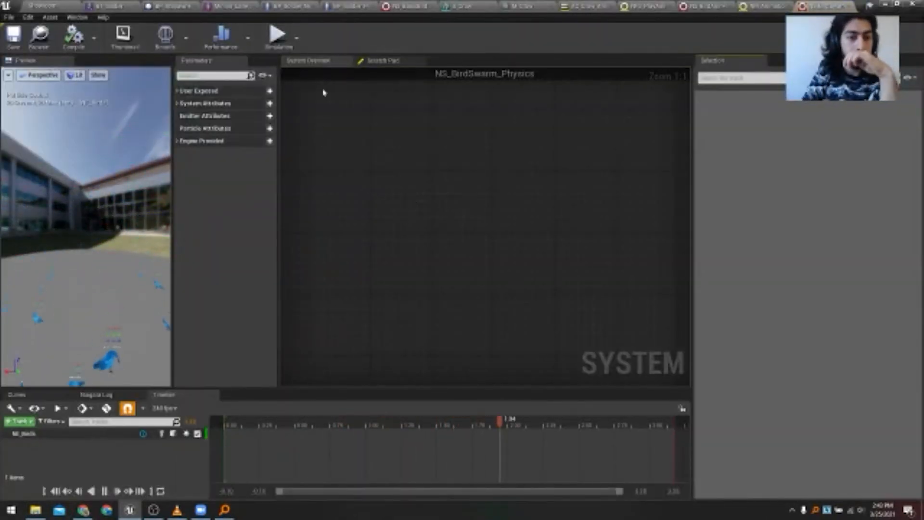
- Examine the Scratch_Animation graph and the Collision module settings of the NE_Birds emitter
click(376, 62)
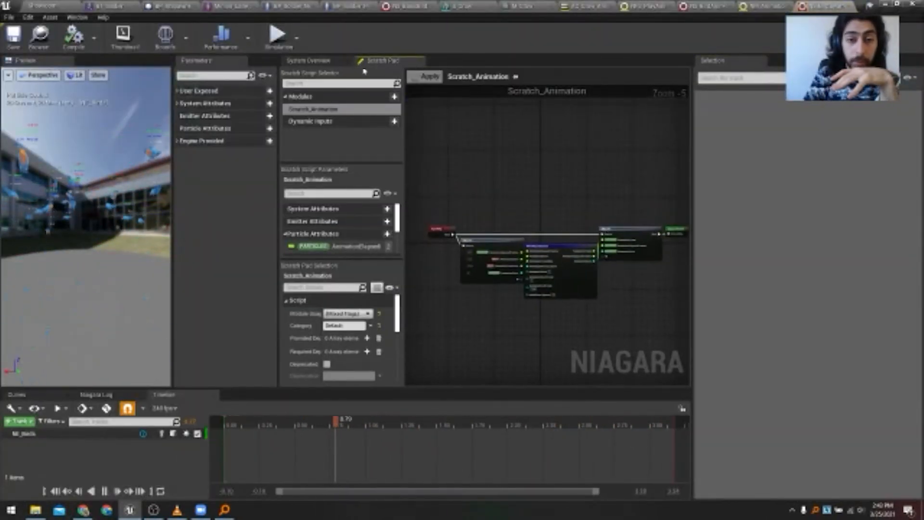
click(319, 63)
scroll(448, 172, down, 1)
right_drag(448, 172, 516, 210)
scroll(481, 219, up, 3)
click(473, 172)
right_drag(473, 171, 547, 243)
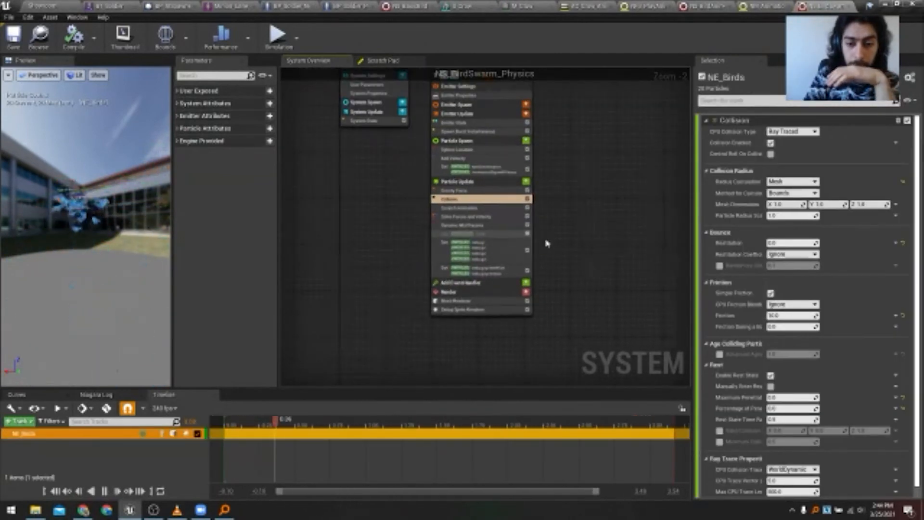
- Disable the Debug Sprite Renderer of NE_Birds and return to the Showroom level
scroll(460, 185, up, 1)
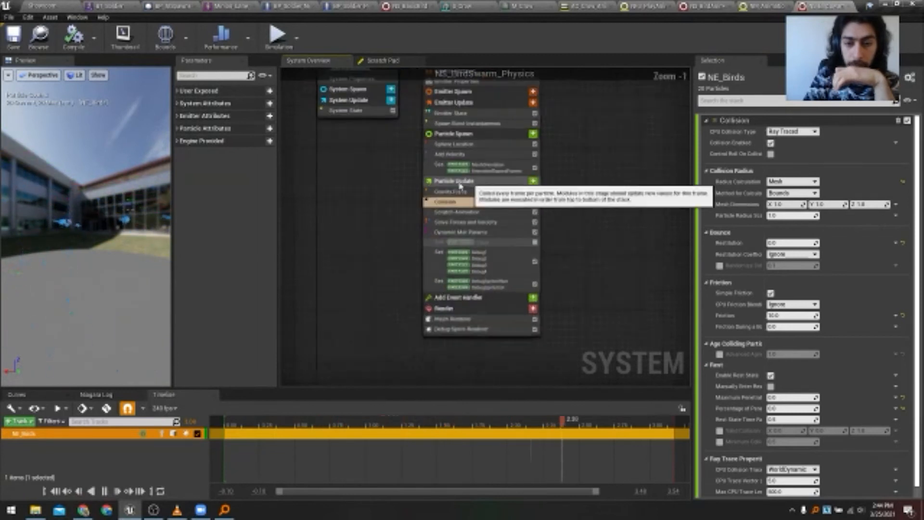
scroll(459, 186, up, 1)
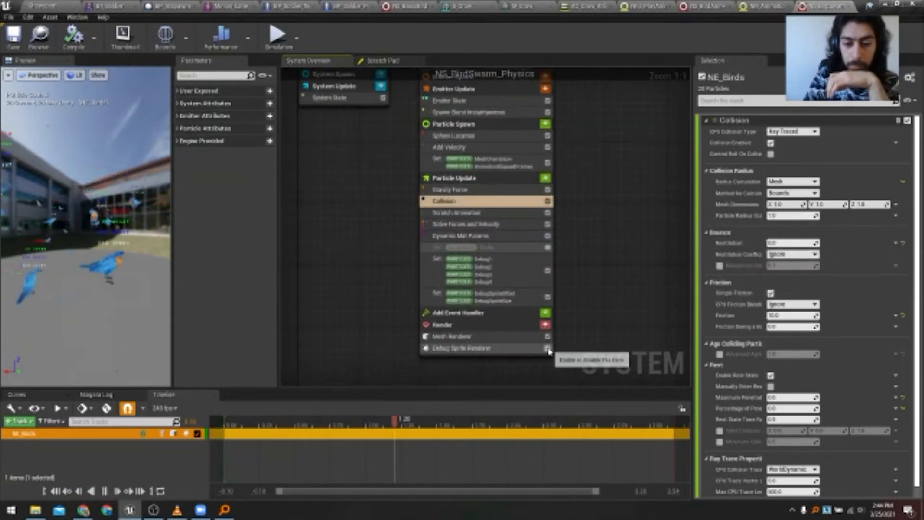
click(46, 6)
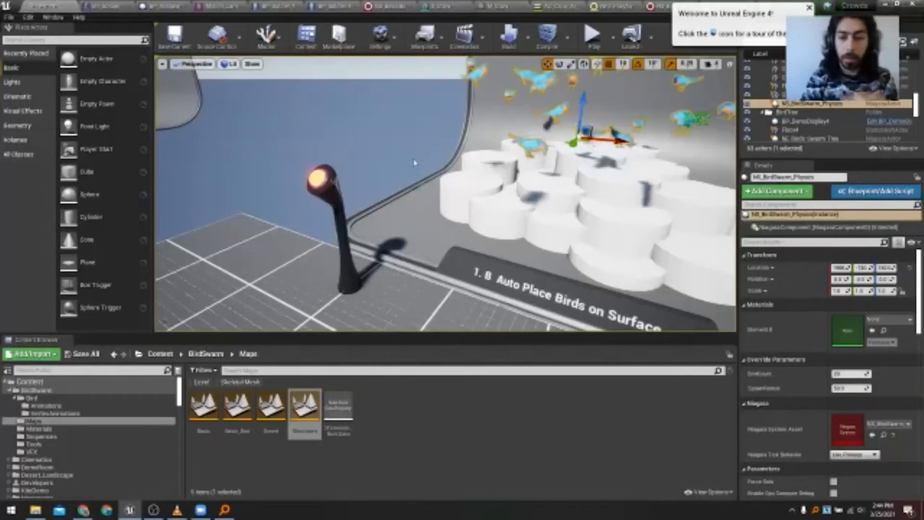
- Activate BP_DemoTrigger2 at the 1.B stage to respawn the birds above the white cylinders
key(f)
click(637, 178)
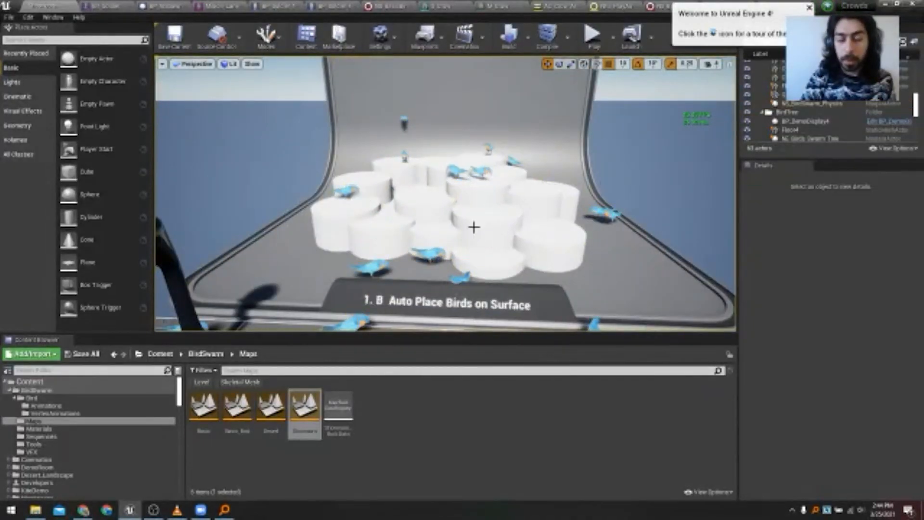
right_drag(549, 265, 486, 241)
mouse_move(394, 206)
right_down()
mouse_move(424, 215)
mouse_move(393, 206)
right_up()
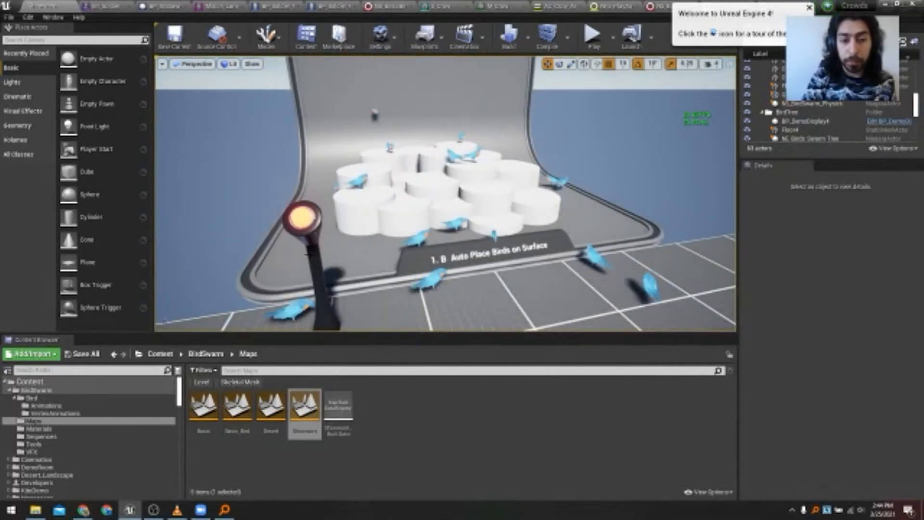
click(305, 225)
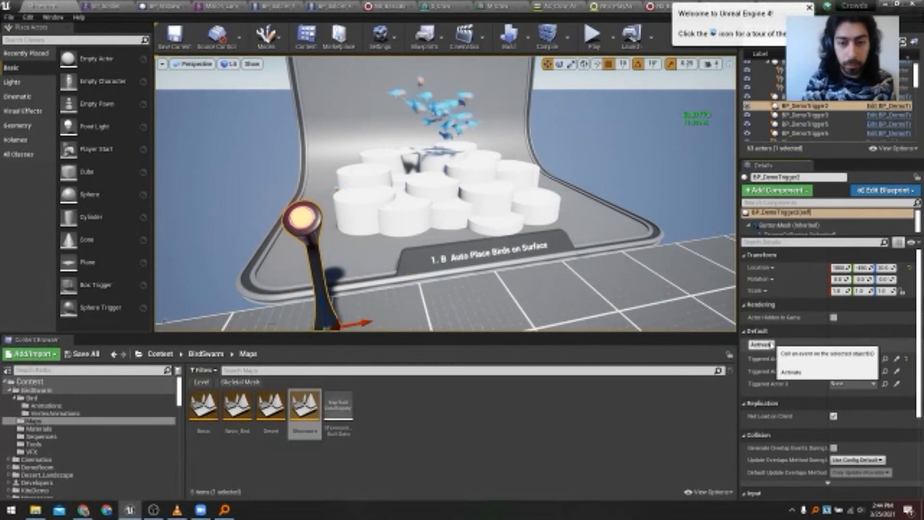
click(773, 344)
- Select the NS_BirdSwarm_Vortex actor, set its BirdCount to 50 and increase its SwarmRadius
right_drag(446, 192, 556, 234)
key(w)
key(q)
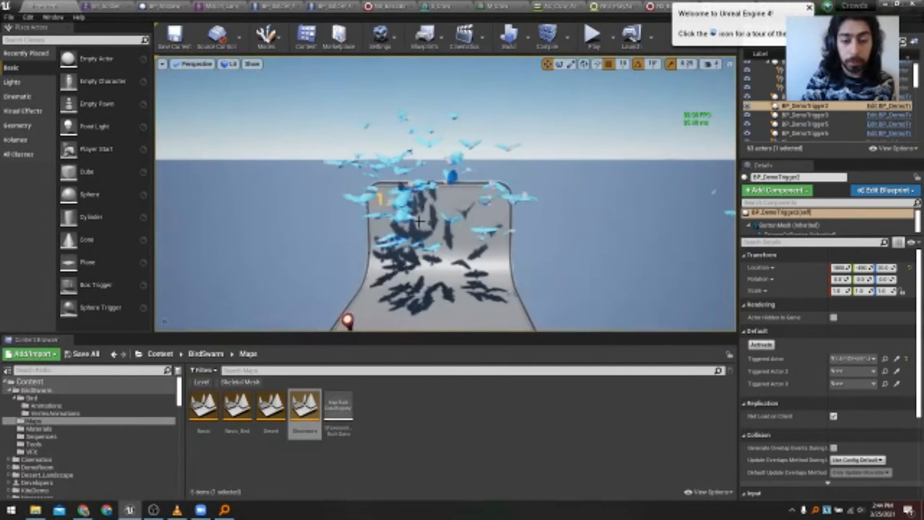
click(438, 147)
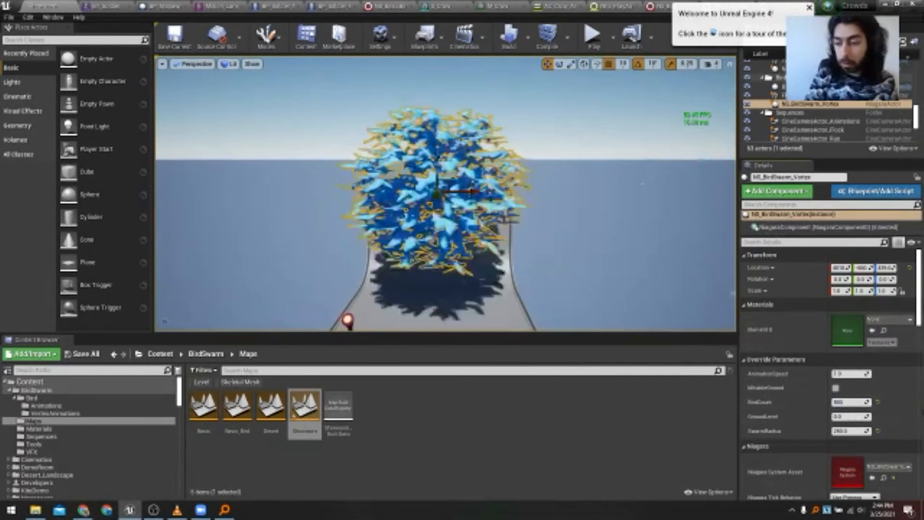
click(840, 403)
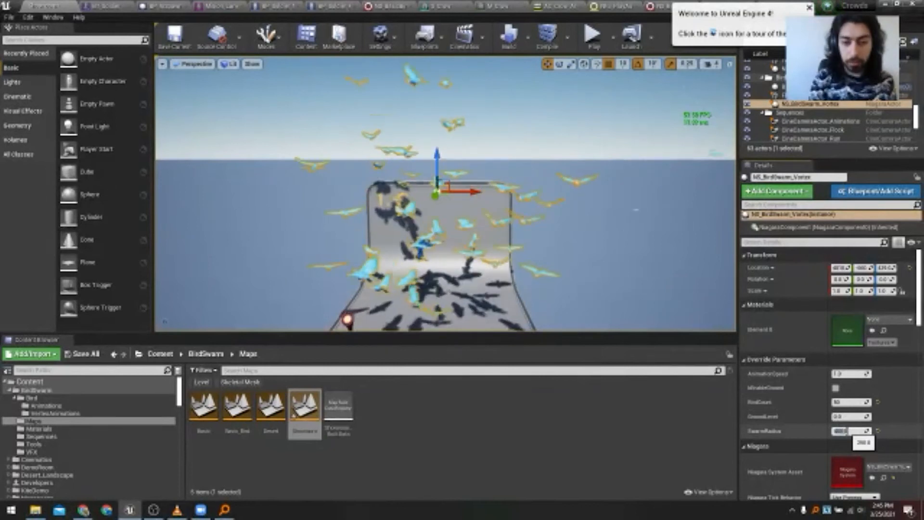
- Inspect the birds perched in the tree, activate BP_DemoTrigger5 in front of it and watch them on the branches
right_drag(490, 207, 578, 221)
mouse_move(515, 246)
right_down()
mouse_move(551, 241)
mouse_move(514, 246)
right_up()
right_drag(396, 239, 431, 206)
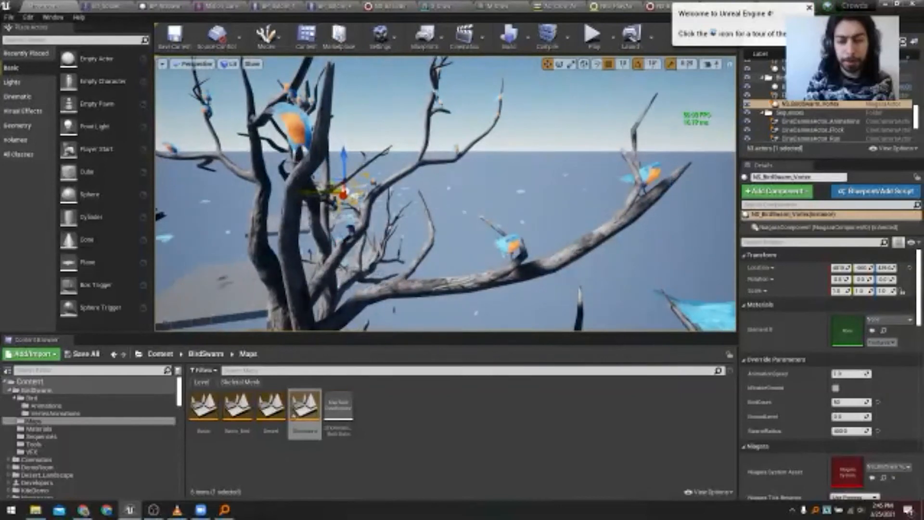
mouse_move(431, 207)
right_down()
mouse_move(426, 220)
mouse_move(426, 203)
right_up()
click(448, 208)
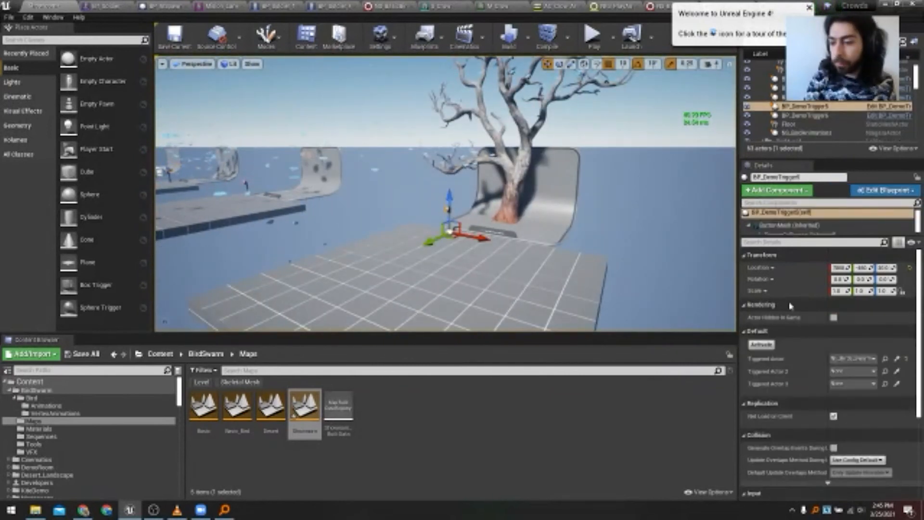
click(763, 345)
right_drag(535, 258, 496, 257)
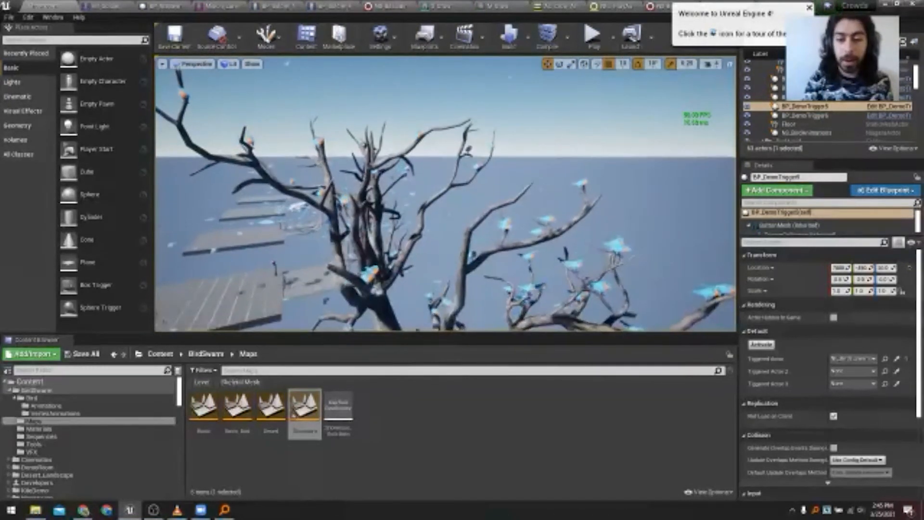
- Inspect the birds on the tree, open the NE_Birds_Swarm_Tree system and examine the Sample Static Mesh module of NE_Birds
right_drag(553, 246, 537, 262)
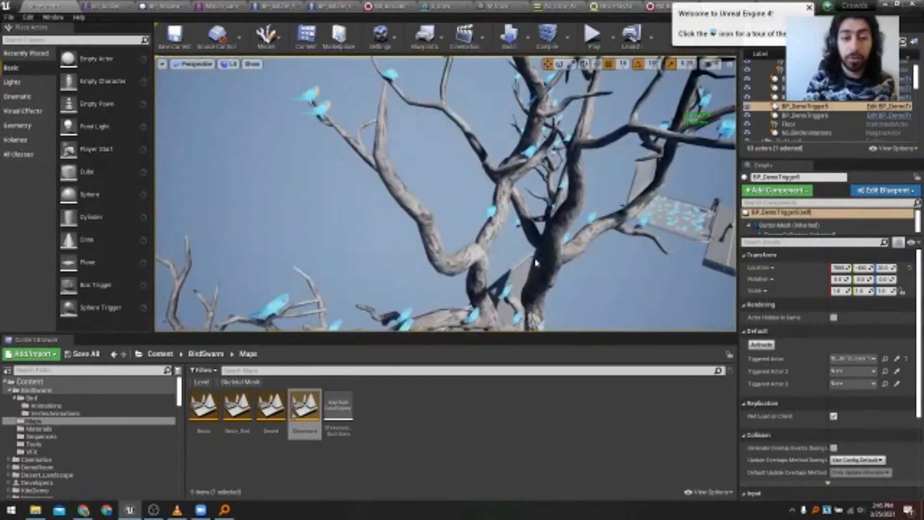
right_drag(495, 235, 483, 249)
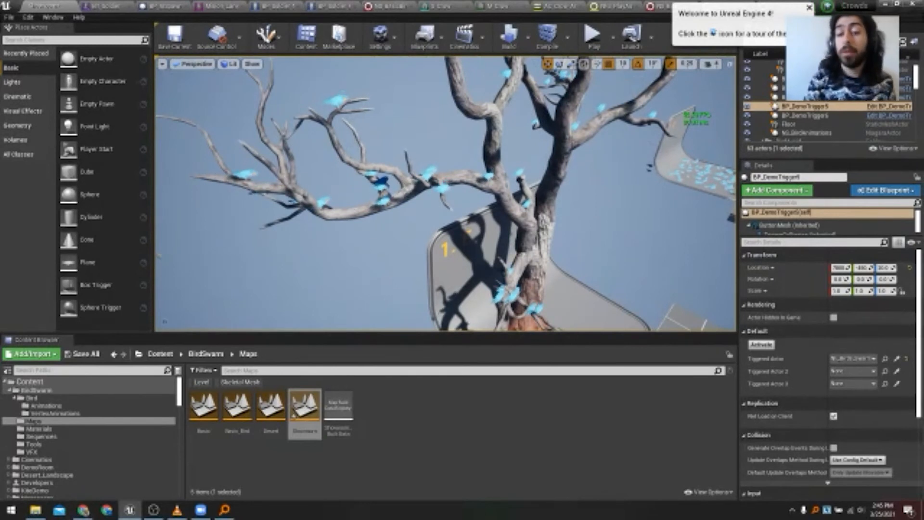
right_drag(570, 167, 415, 243)
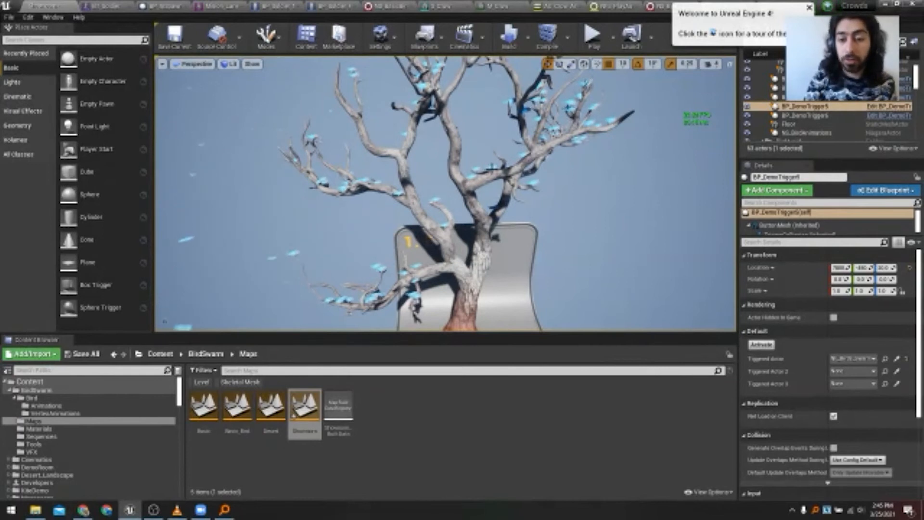
click(492, 168)
right_click(491, 169)
click(517, 192)
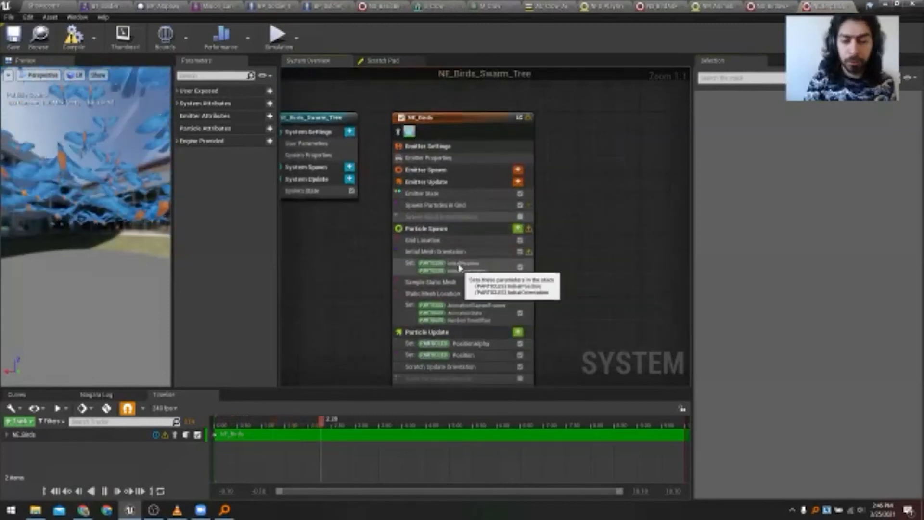
click(470, 283)
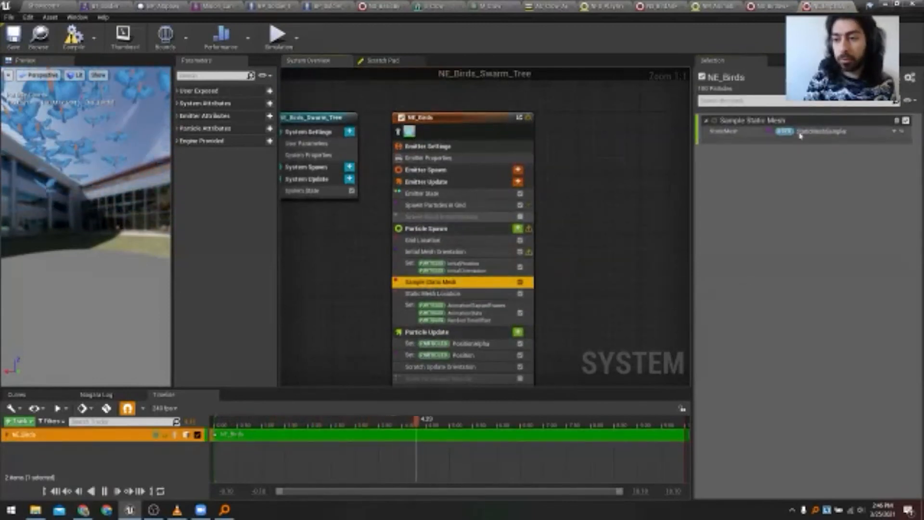
right_drag(584, 307, 597, 230)
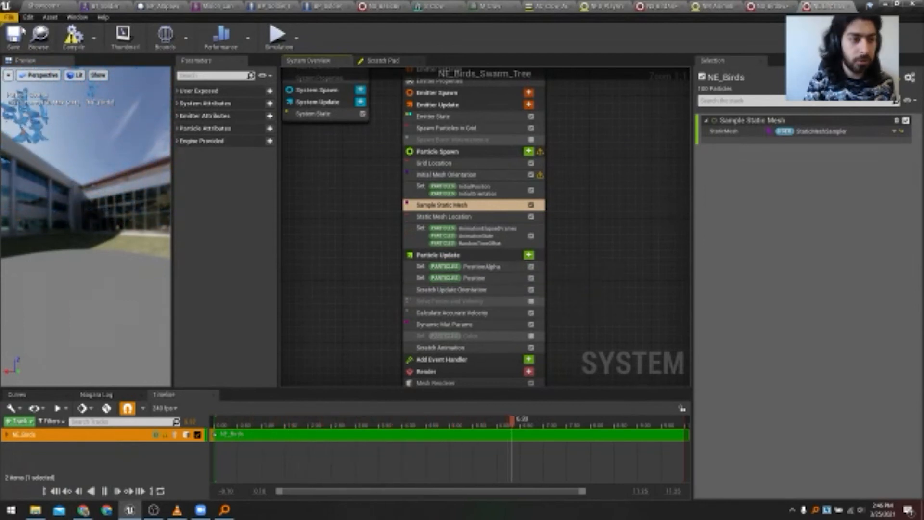
- Return to the Showroom level, select the Shot_0160_Boy character beside the ground birds and look up its play settings
click(46, 10)
right_drag(445, 194, 531, 220)
key(w)
key(s)
key(w)
key(w)
key(d)
key(w)
key(s)
key(w)
key(a)
key(s)
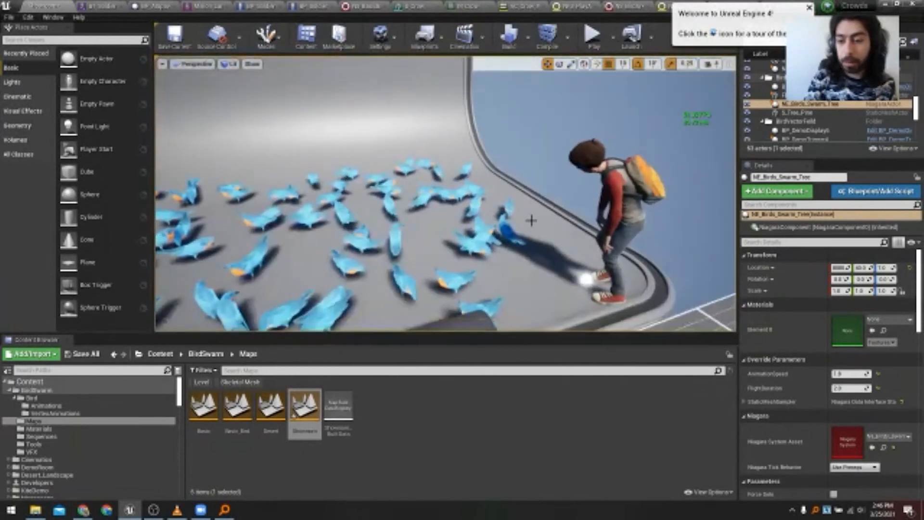
click(632, 213)
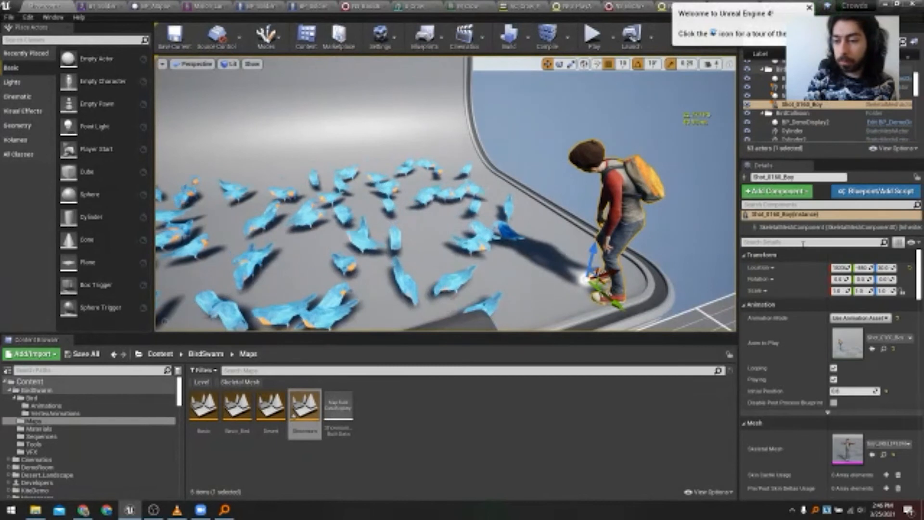
click(795, 243)
text(play)
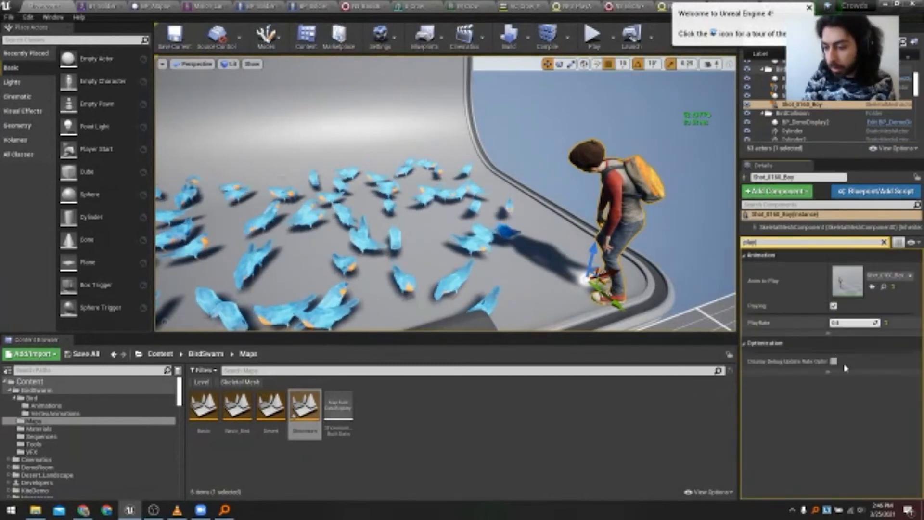
drag(826, 361, 840, 362)
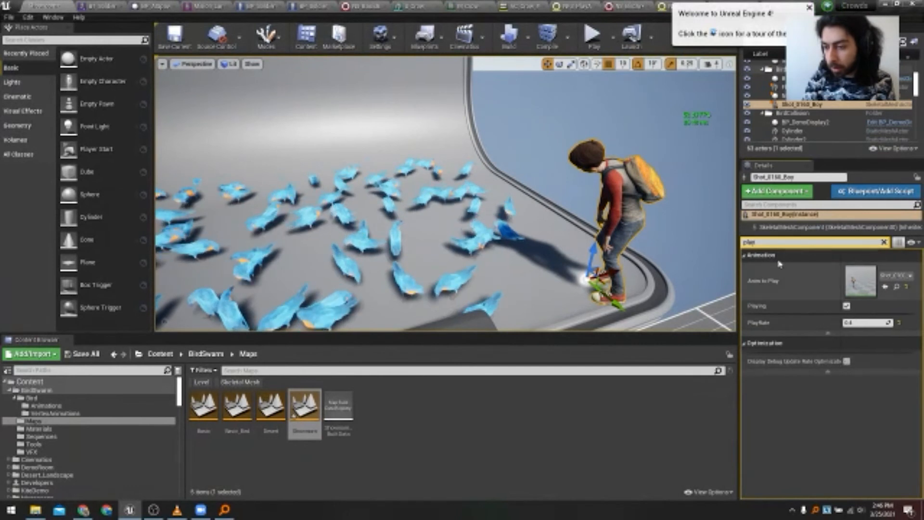
- Filter the boy's details for editor and enable Update Animation in Editor
key(BackSpace)
key(BackSpace)
key(BackSpace)
key(BackSpace)
text(editor)
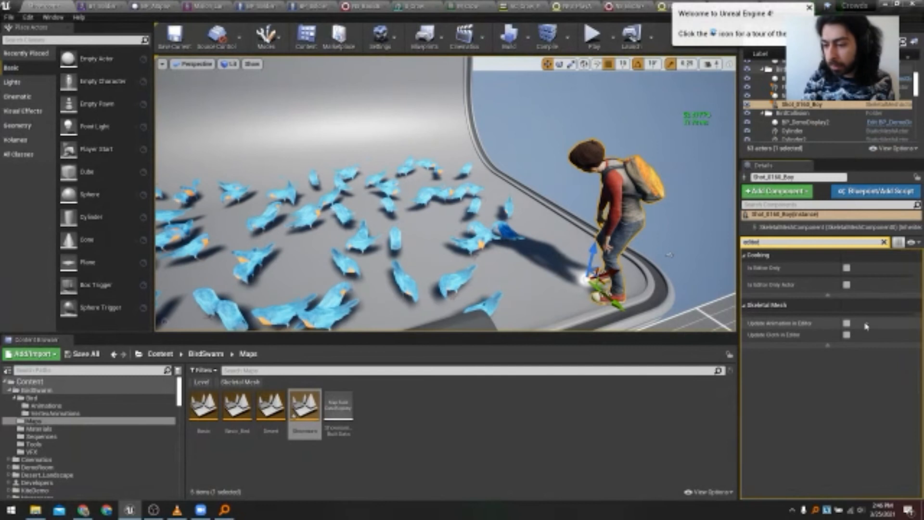
click(847, 323)
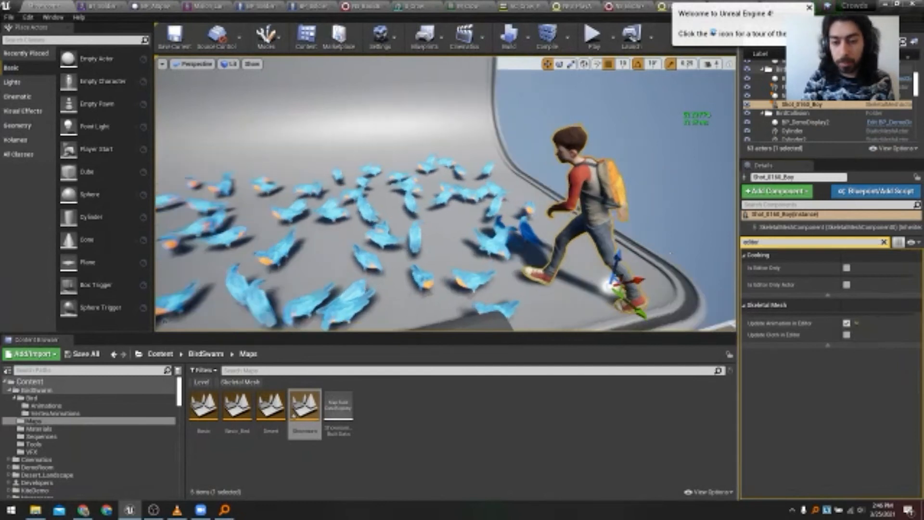
- Select BP_DemoTrigger6 at the 1.F stage, clear the details filter and activate the trigger
mouse_move(290, 260)
right_down()
mouse_move(314, 260)
mouse_move(290, 260)
right_up()
click(291, 260)
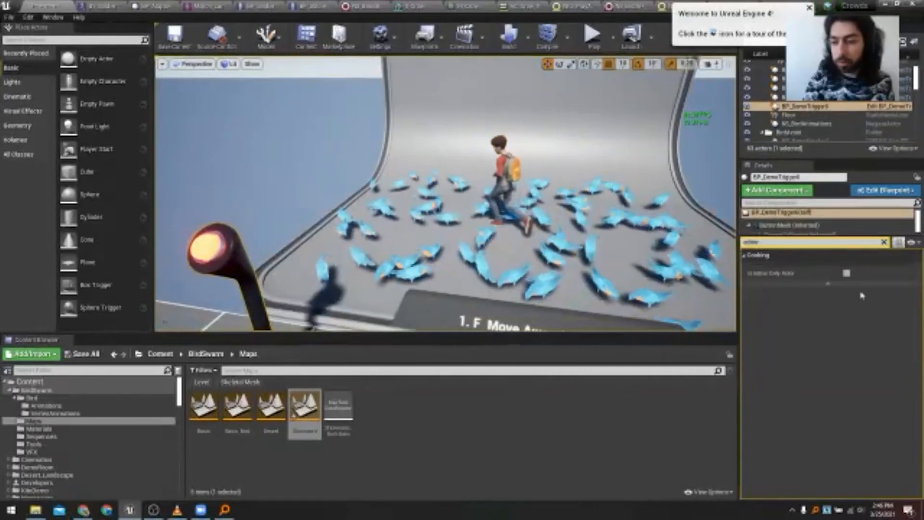
click(885, 243)
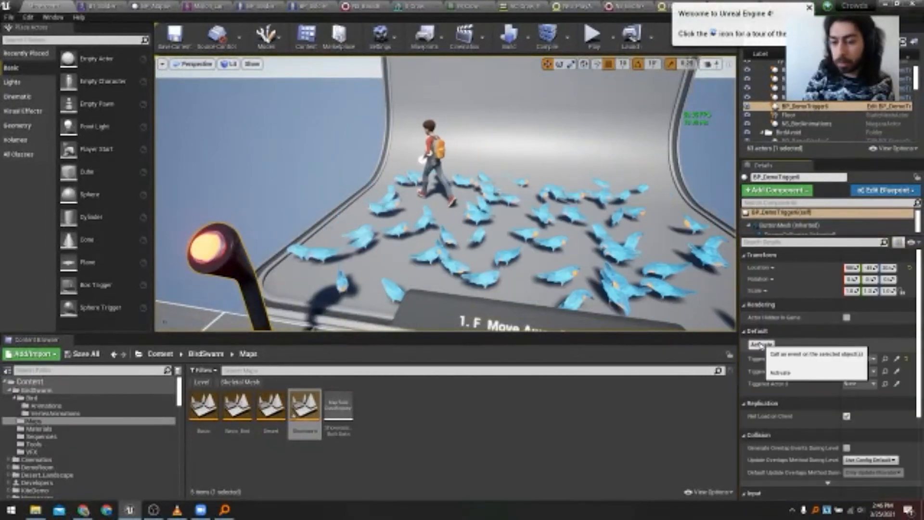
click(761, 345)
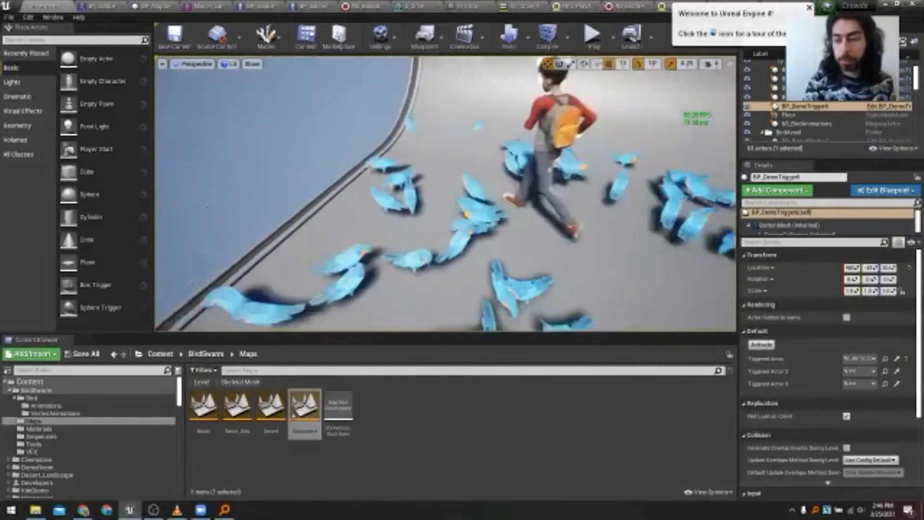
- Hide the Shot_0160_Boy character and inspect the white influencer particles moving among the birds
click(465, 119)
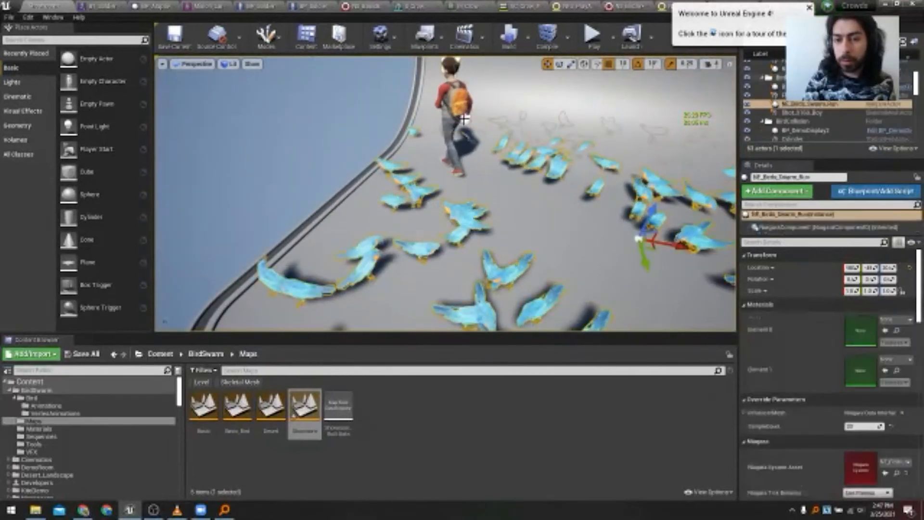
click(450, 114)
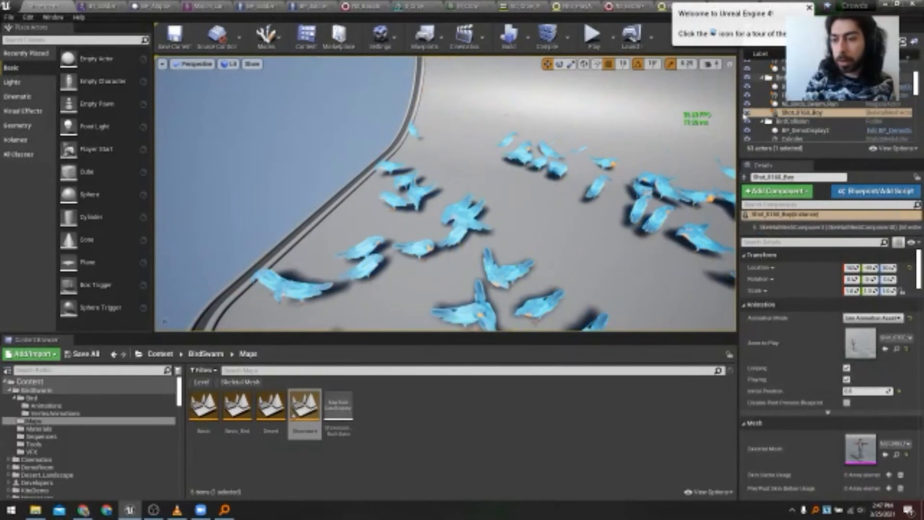
right_drag(446, 193, 628, 200)
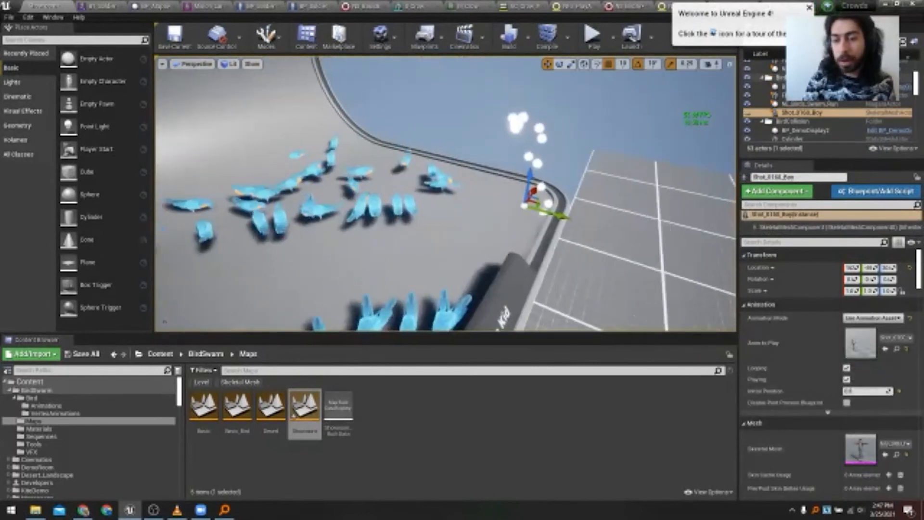
right_drag(445, 193, 386, 192)
right_drag(446, 193, 541, 229)
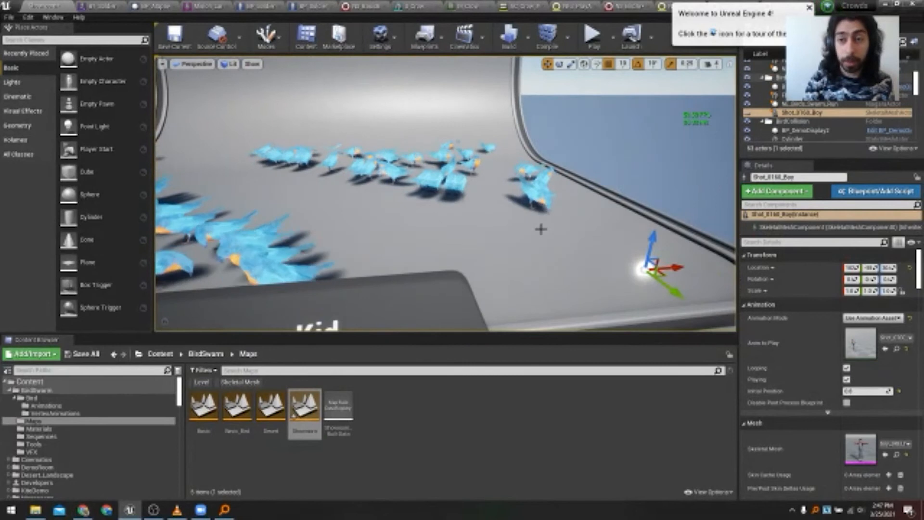
- Disable the Sprite Renderer of NE_MeshInfluencer in the NE_Birds_Swarm_Run system, save it and return to the Showroom level
right_click(457, 183)
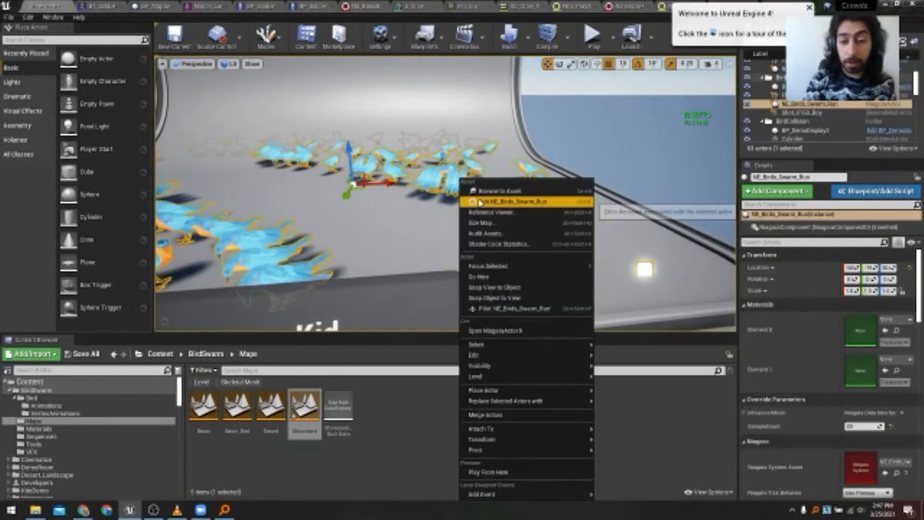
click(480, 201)
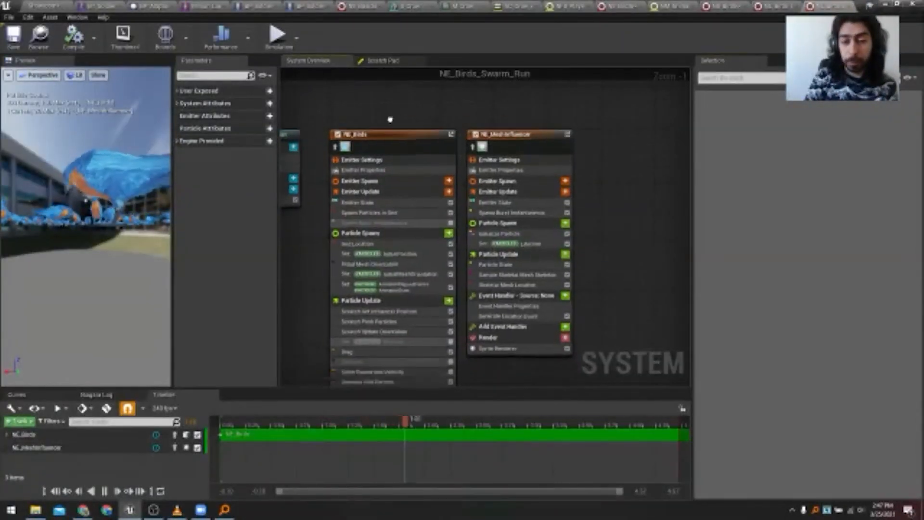
click(513, 121)
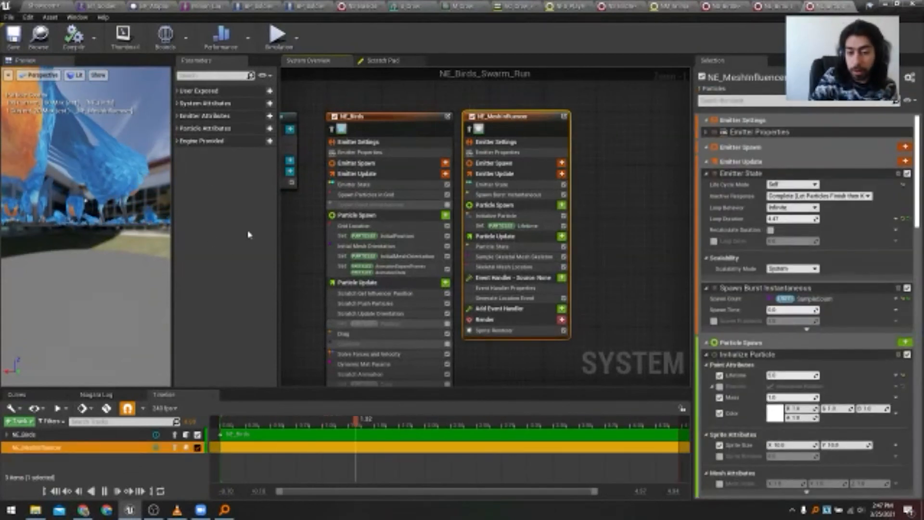
click(564, 330)
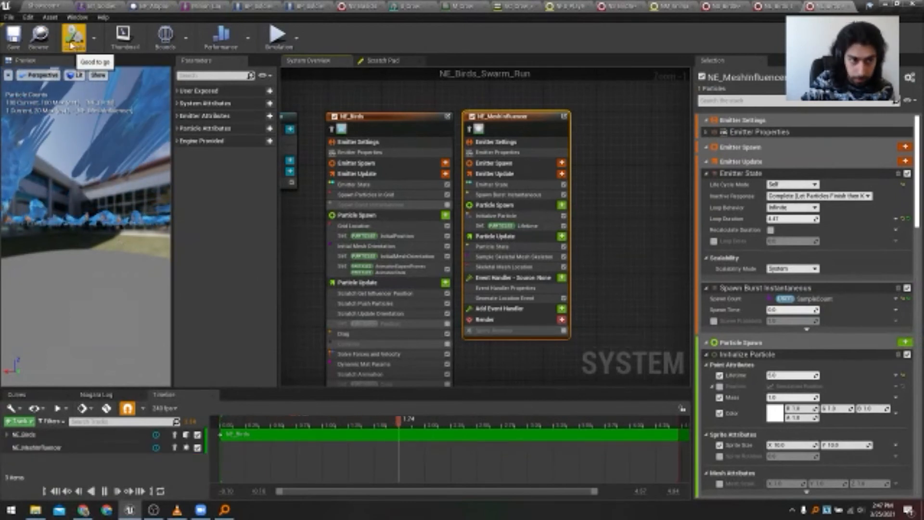
click(20, 46)
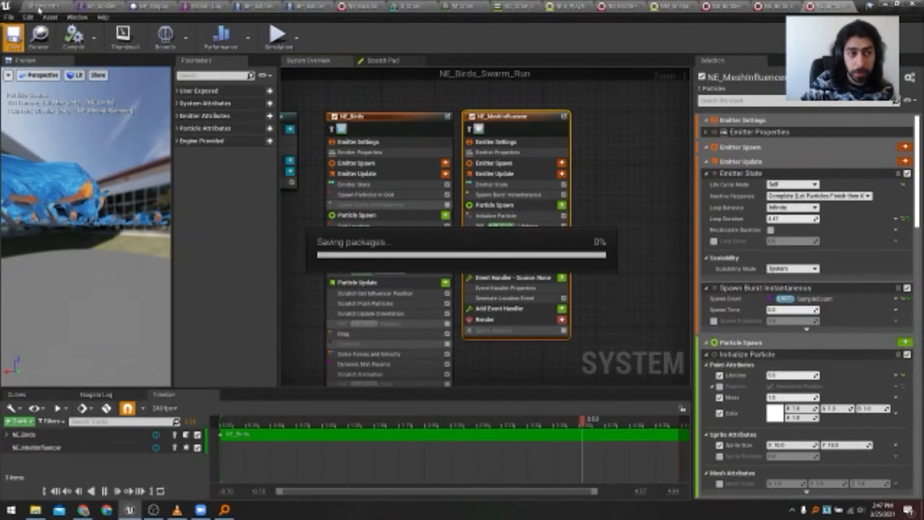
click(44, 6)
right_drag(343, 180, 277, 165)
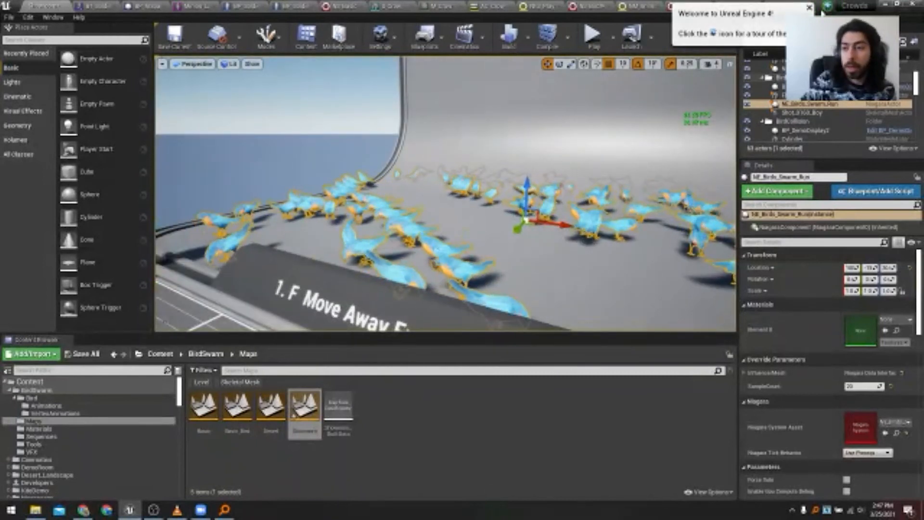
- Return to NE_Birds_Swarm_Run, select the NE_Birds emitter and open its Scratch Push Particles module in a separate maximized window
click(788, 5)
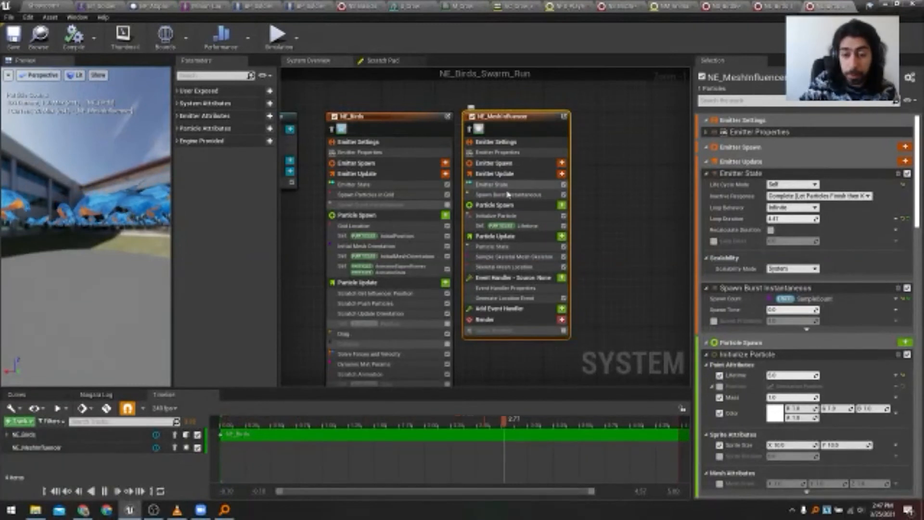
click(407, 124)
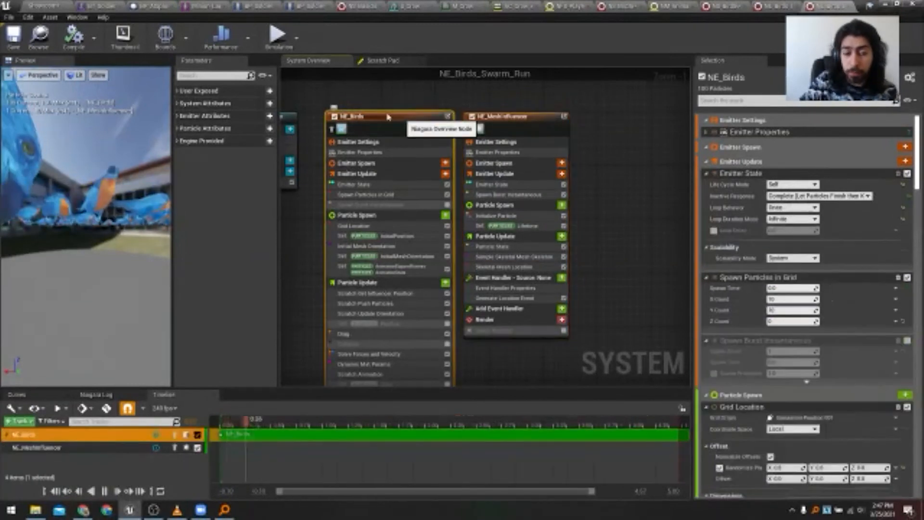
right_drag(83, 180, 96, 218)
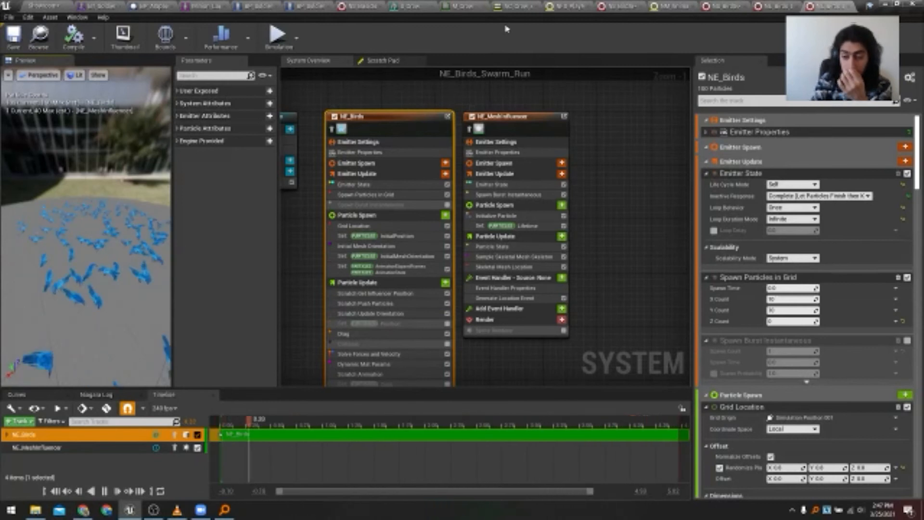
double_click(403, 304)
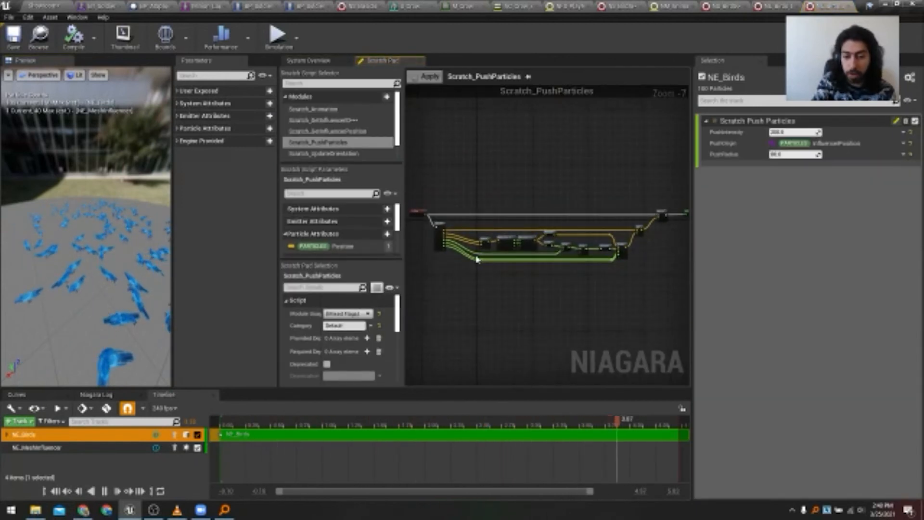
drag(389, 61, 374, 11)
click(687, 7)
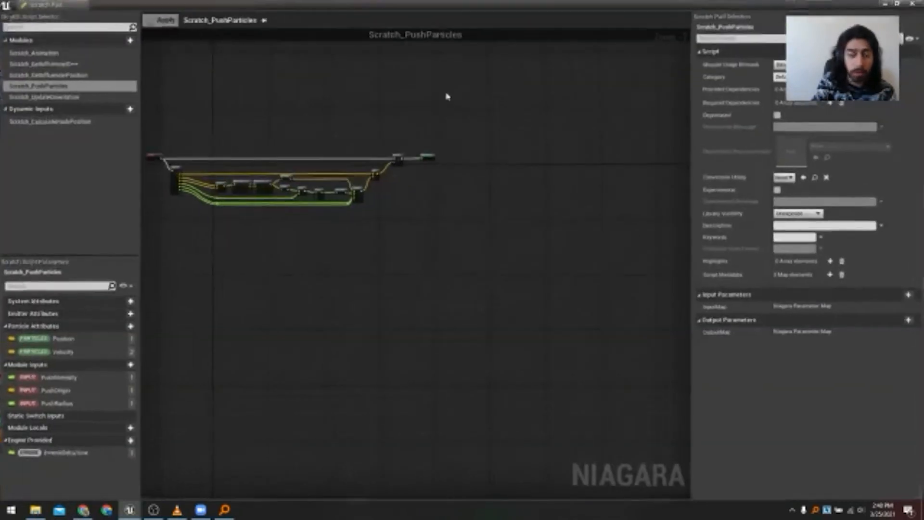
- Examine the Scratch_PushParticles graph from the push inputs to the Velocity output, and dock the Scratch Pad back
scroll(324, 206, up, 6)
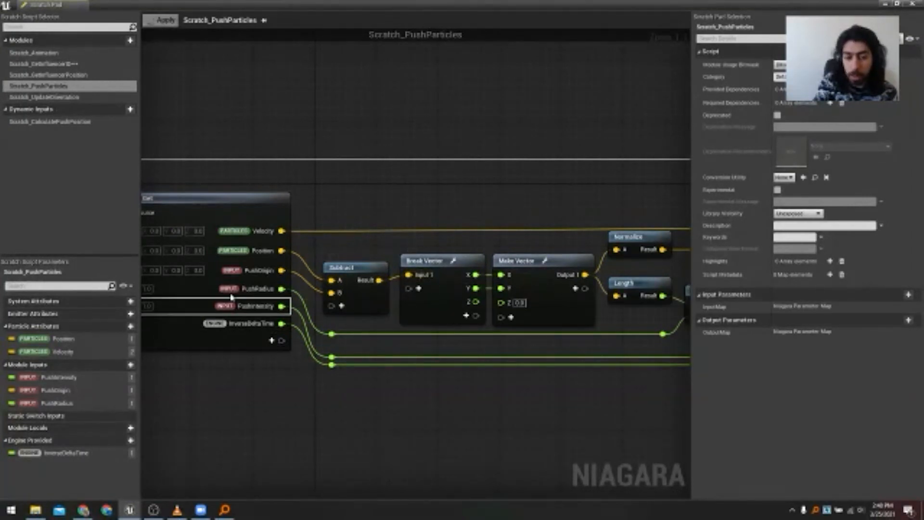
right_drag(588, 332, 466, 324)
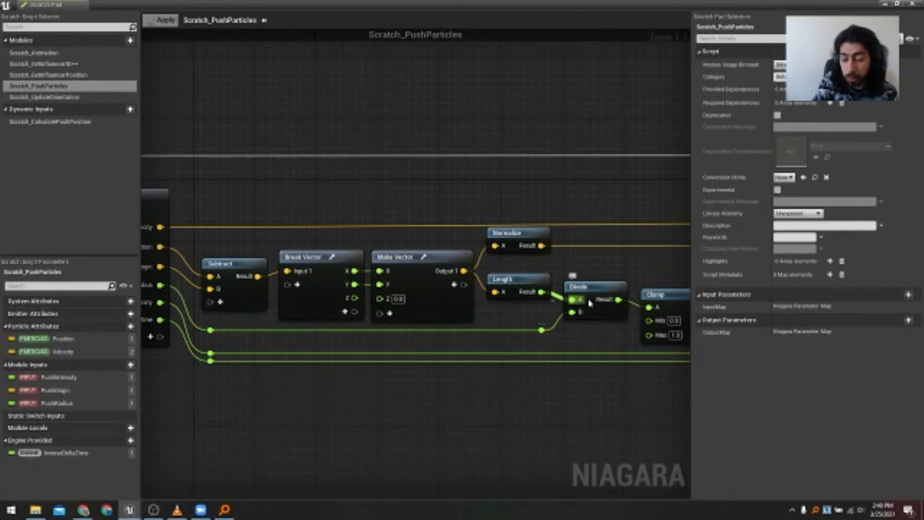
right_drag(634, 335, 362, 349)
right_drag(598, 361, 457, 358)
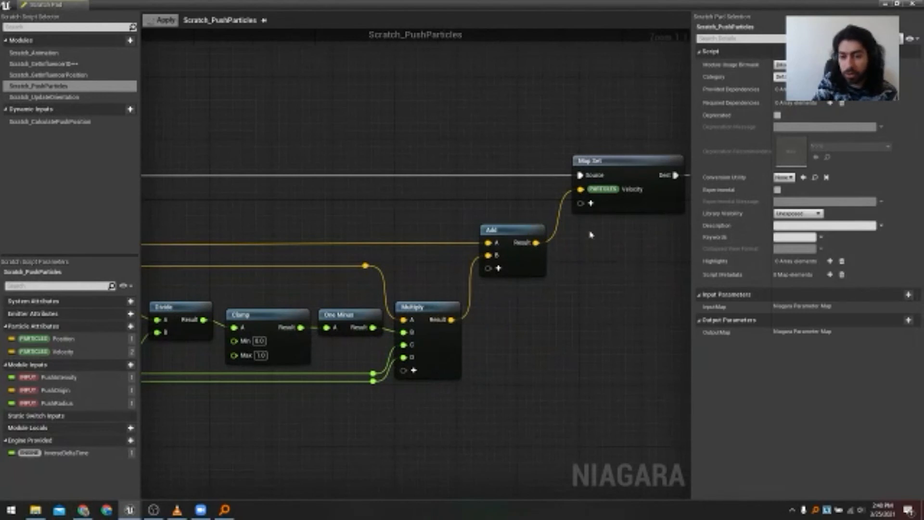
drag(49, 6, 362, 61)
- Return to the Showroom level, select the bird at the 1. A stand and open its NS_BirdAnimations system for editing
click(48, 6)
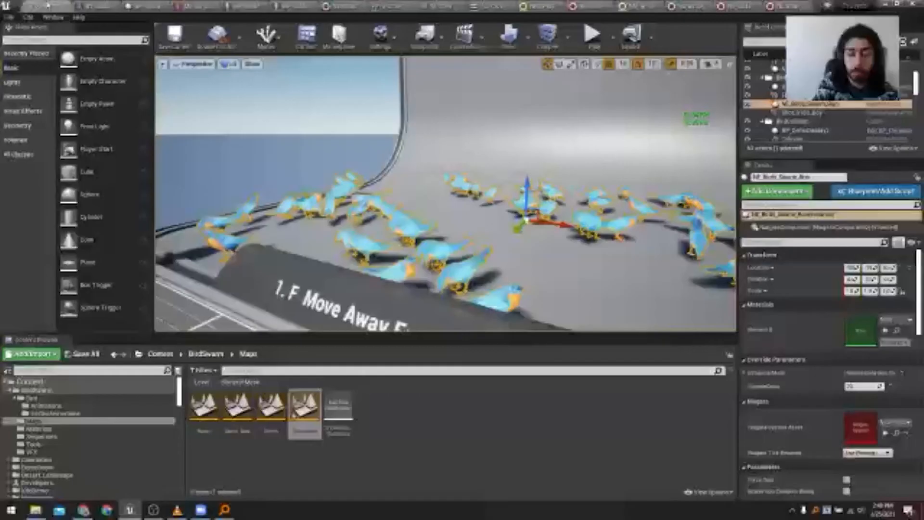
right_drag(412, 163, 202, 170)
key(s)
key(w)
key(w)
key(w)
key(w)
key(w)
right_drag(455, 214, 502, 210)
right_click(541, 243)
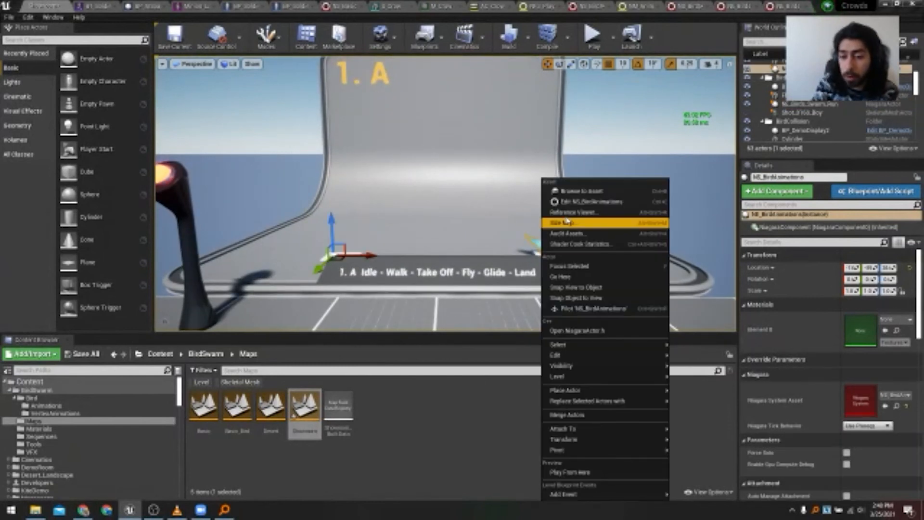
click(577, 205)
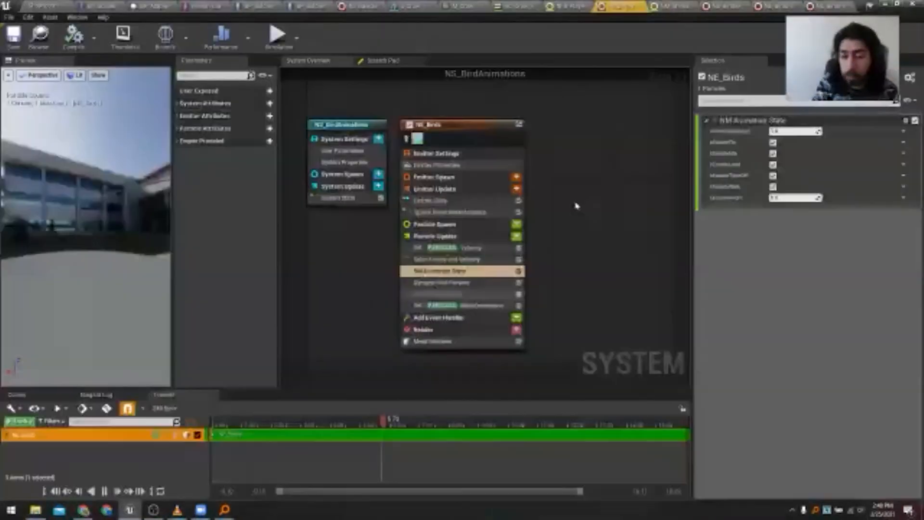
- Enable the ShowDebugColors module in the NE_Birds emitter, view its color curve settings and return to the Showroom level
click(519, 295)
click(436, 294)
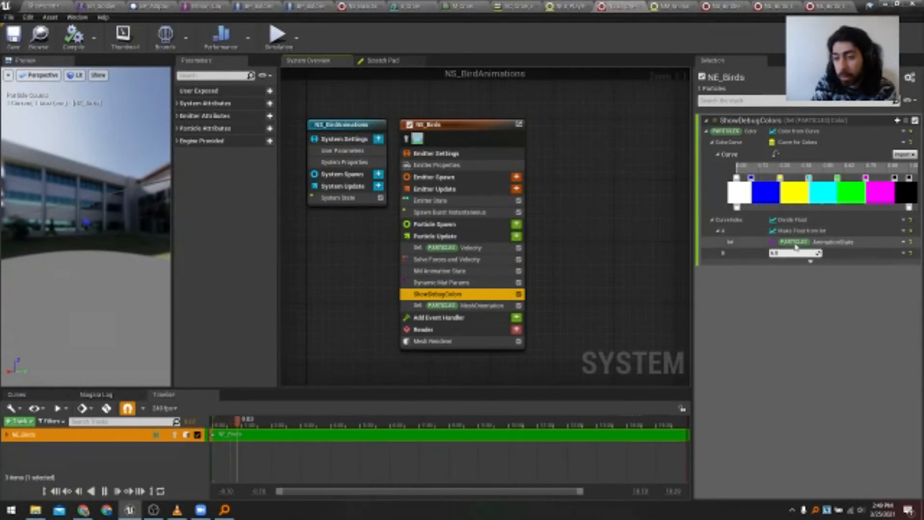
click(49, 7)
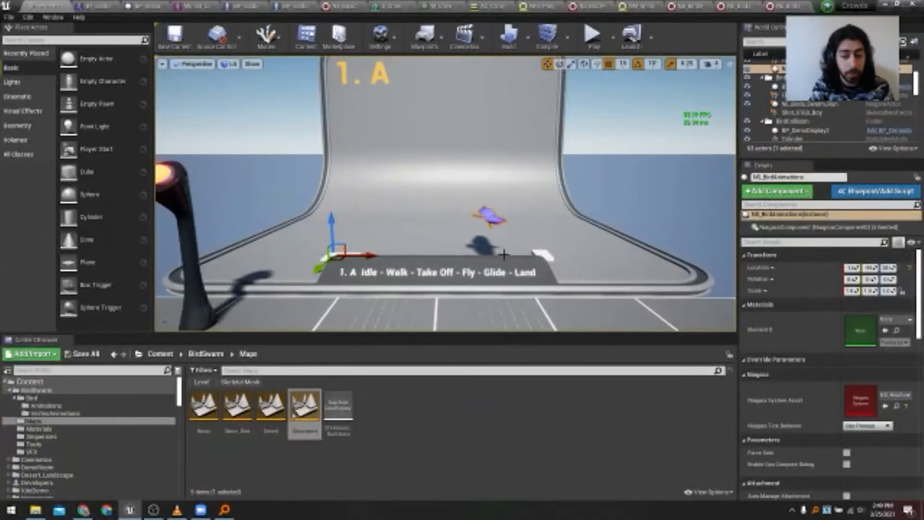
- Select the bird swarm at the 1. F stand and open its NE_Birds_Swarm_Run system for editing
right_drag(538, 259, 723, 256)
key(w)
click(514, 233)
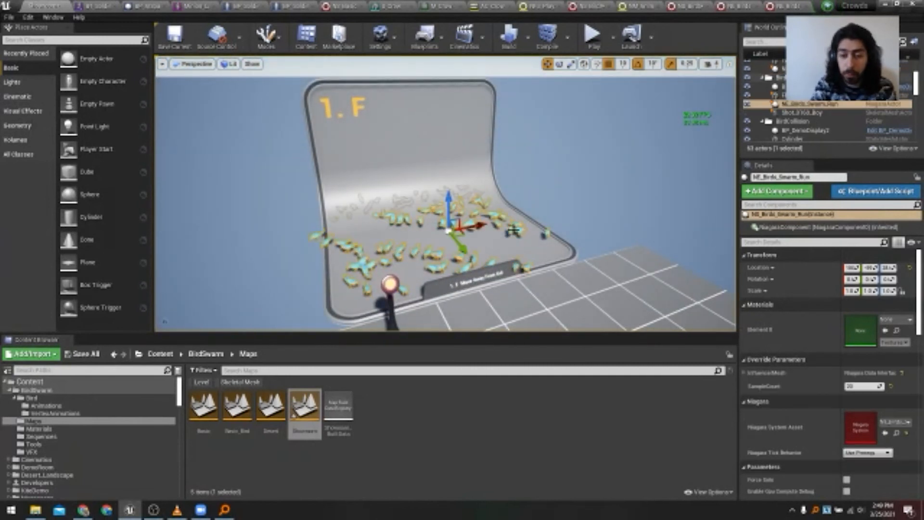
right_click(504, 177)
click(558, 207)
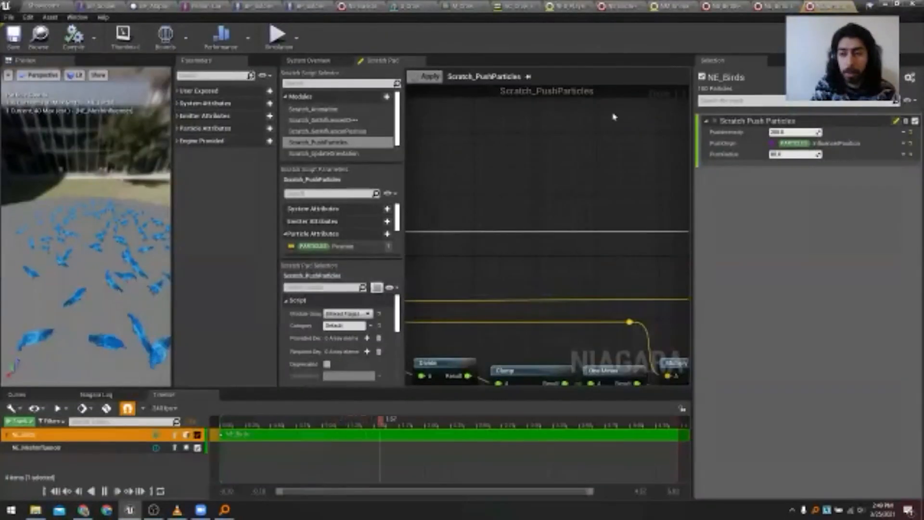
click(76, 17)
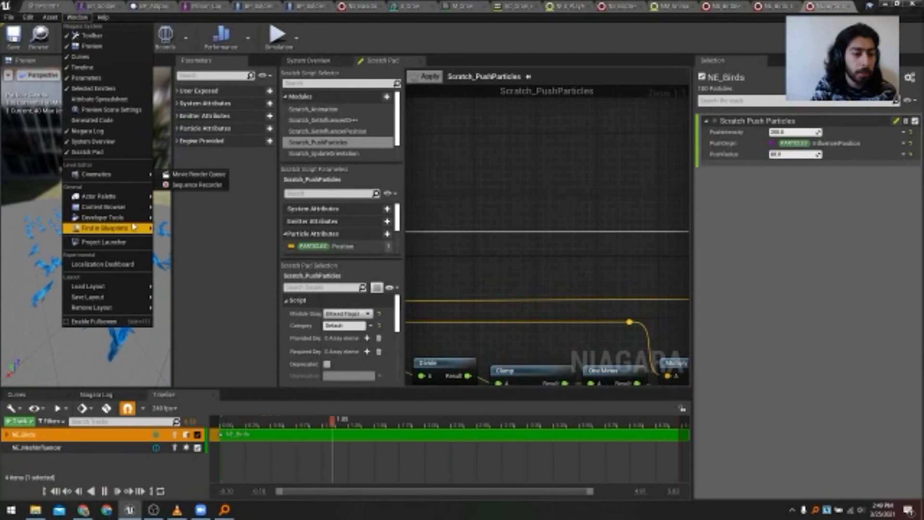
click(154, 229)
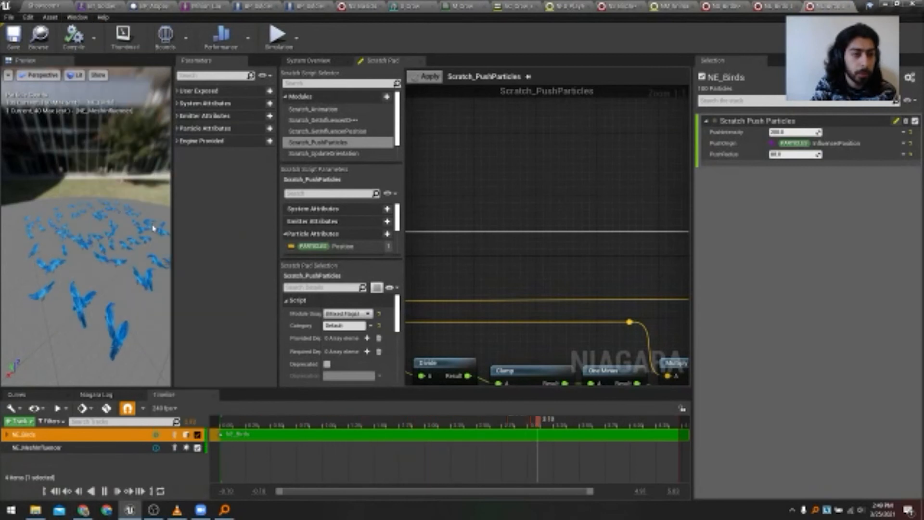
click(76, 18)
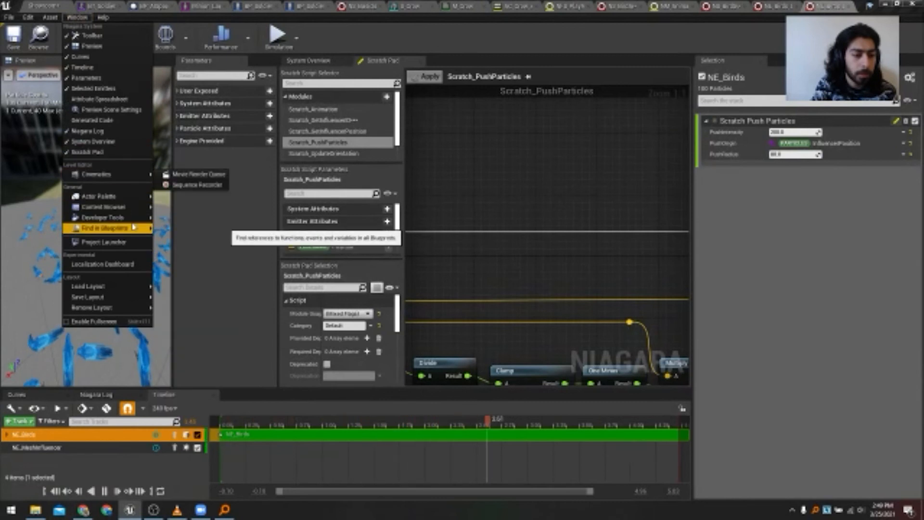
mouse_move(138, 221)
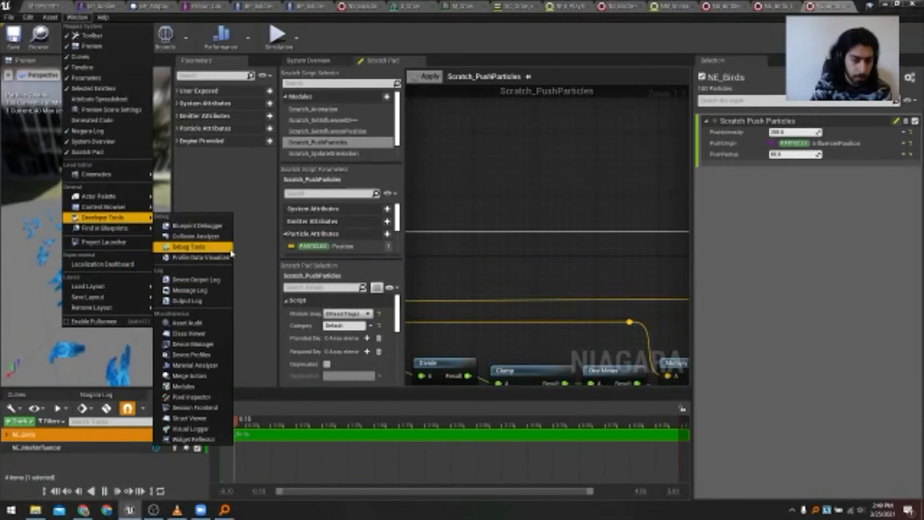
click(510, 195)
click(775, 6)
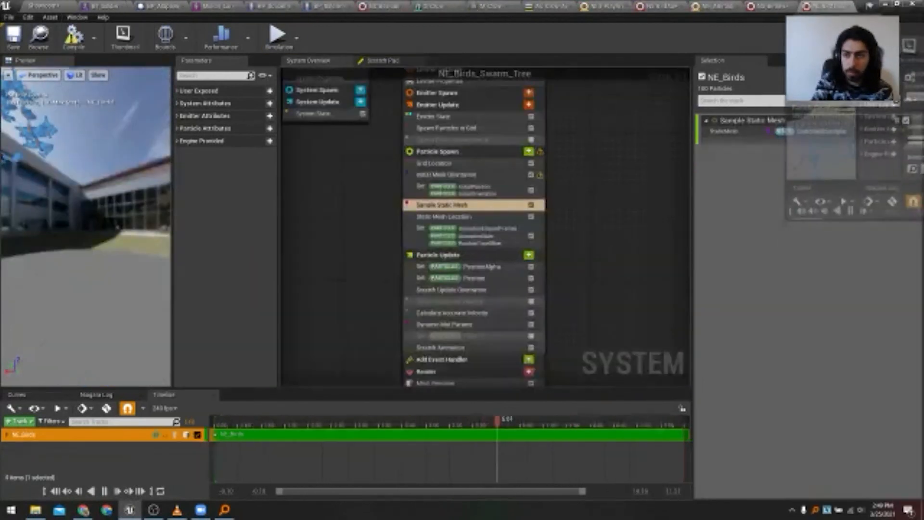
click(822, 6)
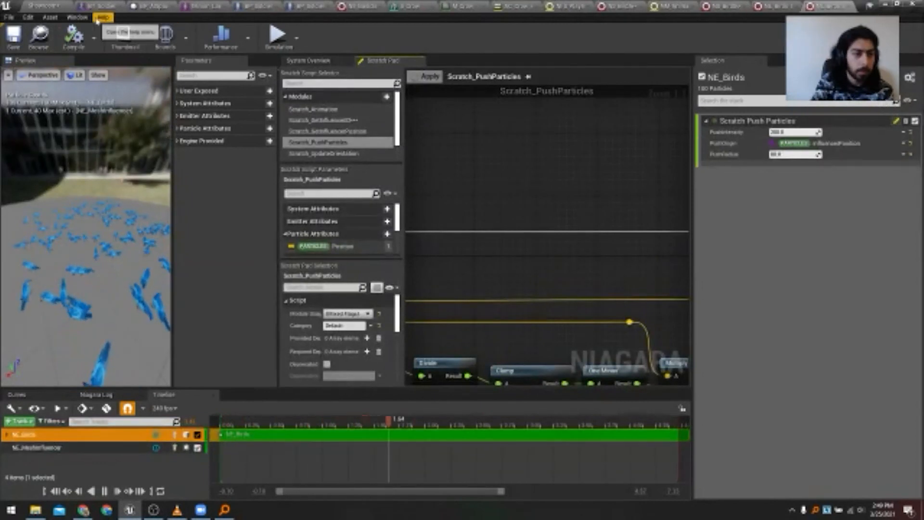
- Show the Attribute Spreadsheet and capture the NE_Birds emitter's particle data from the editor viewport
click(76, 18)
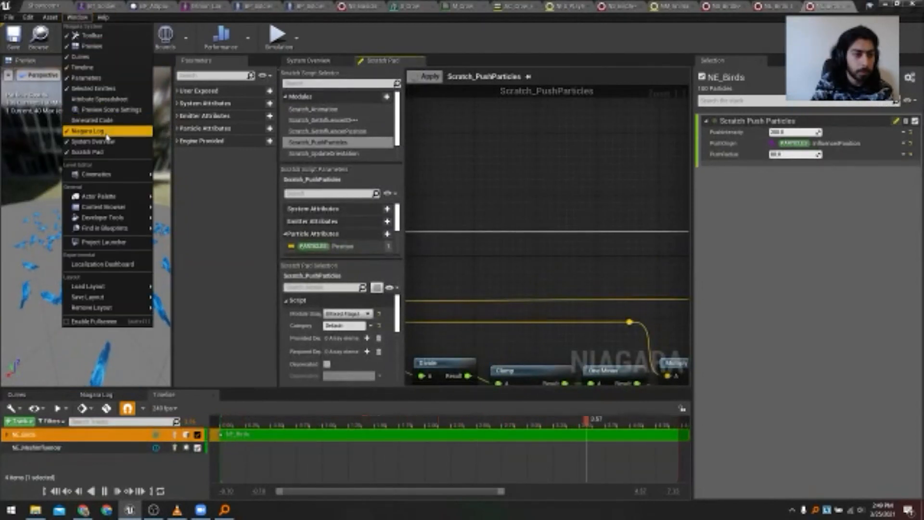
click(97, 100)
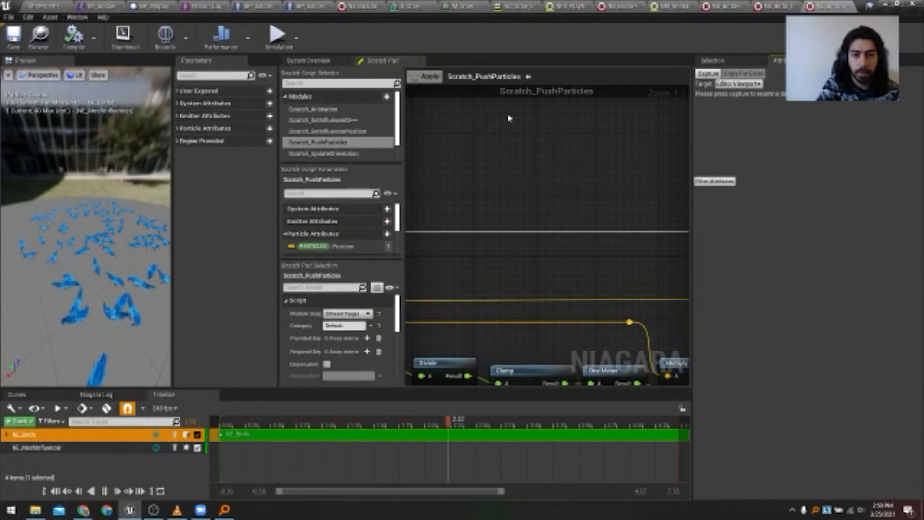
right_drag(509, 118, 564, 201)
click(332, 63)
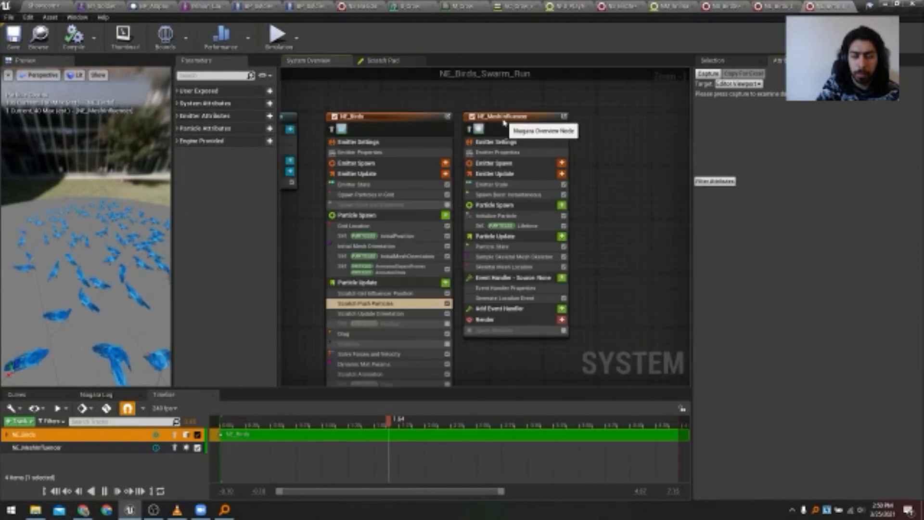
click(504, 122)
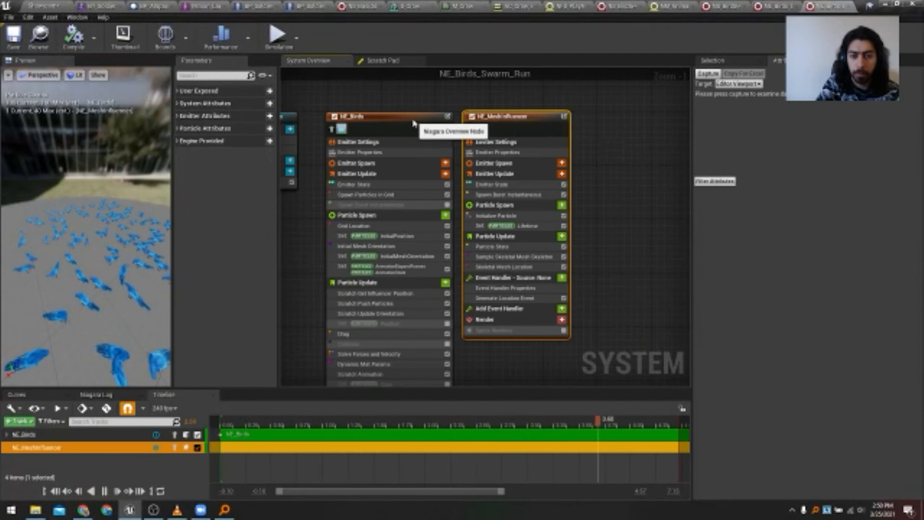
click(354, 116)
click(712, 76)
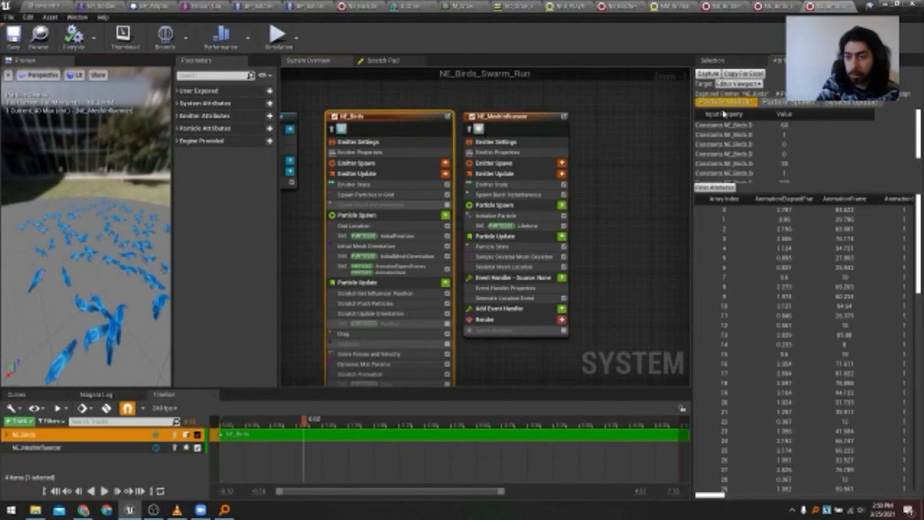
- Filter the captured attributes to only Position.X, Position.Y and Position.Z, keeping the NE_Birds emitter selected
click(715, 187)
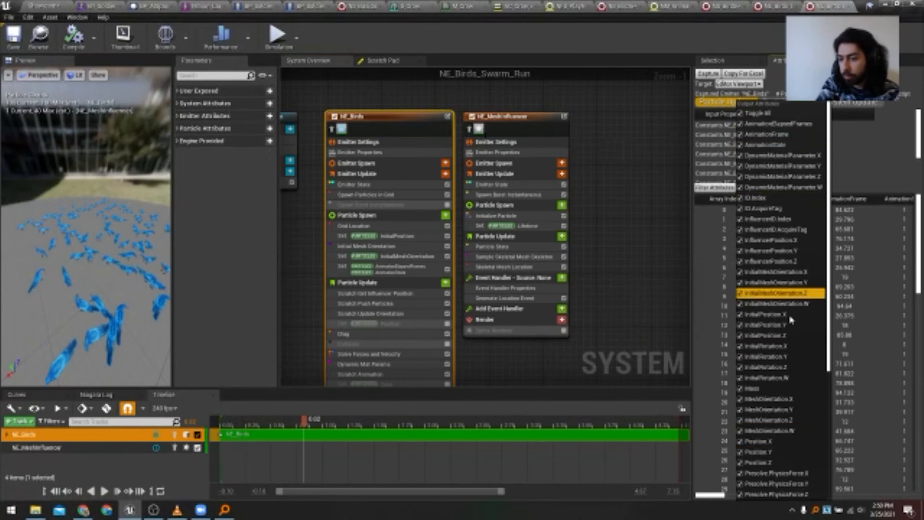
click(748, 113)
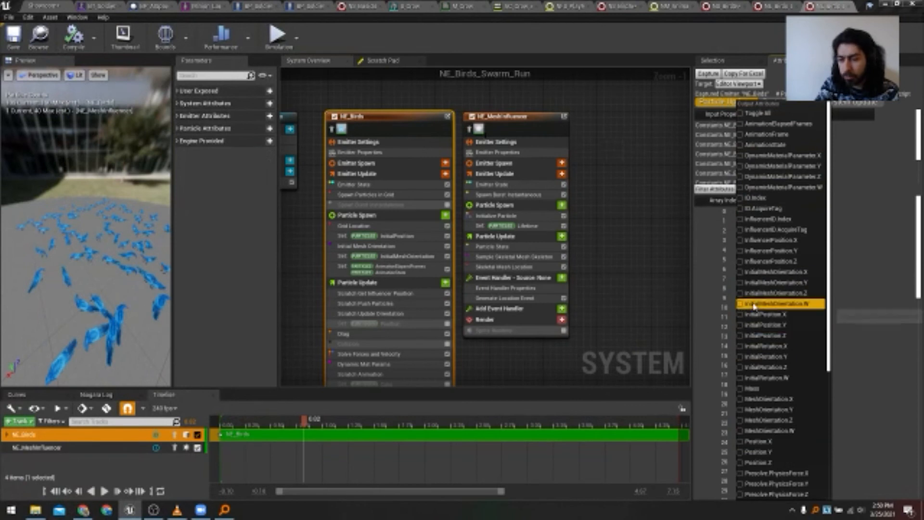
scroll(759, 360, down, 5)
click(740, 323)
click(741, 313)
click(741, 302)
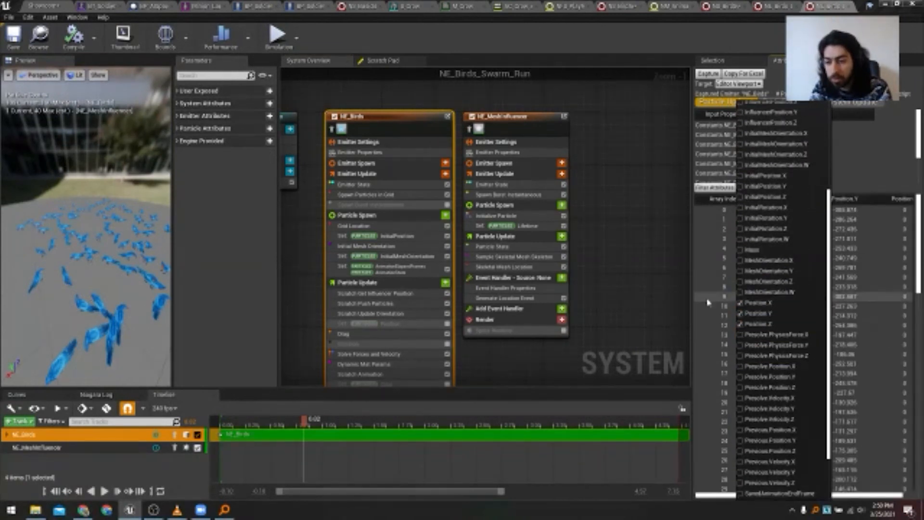
click(702, 274)
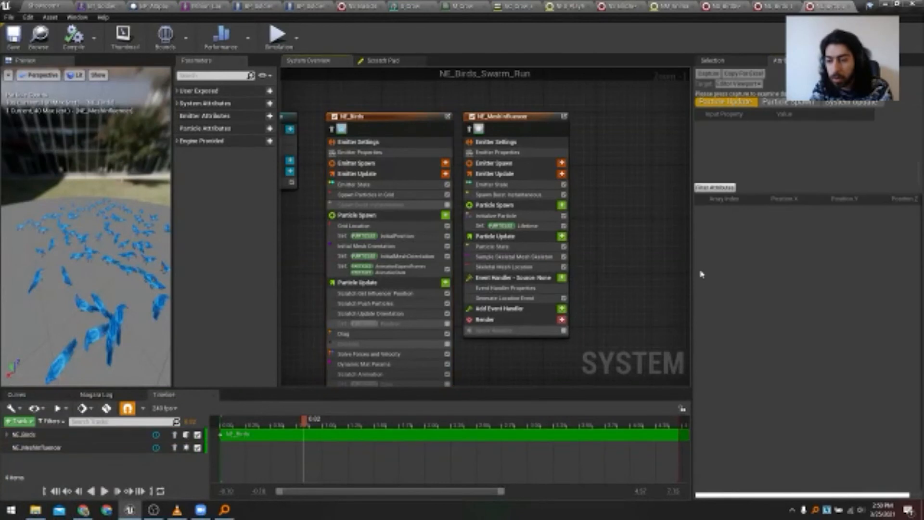
click(411, 121)
mouse_move(129, 276)
mouse_down()
mouse_move(82, 278)
mouse_move(130, 276)
mouse_up()
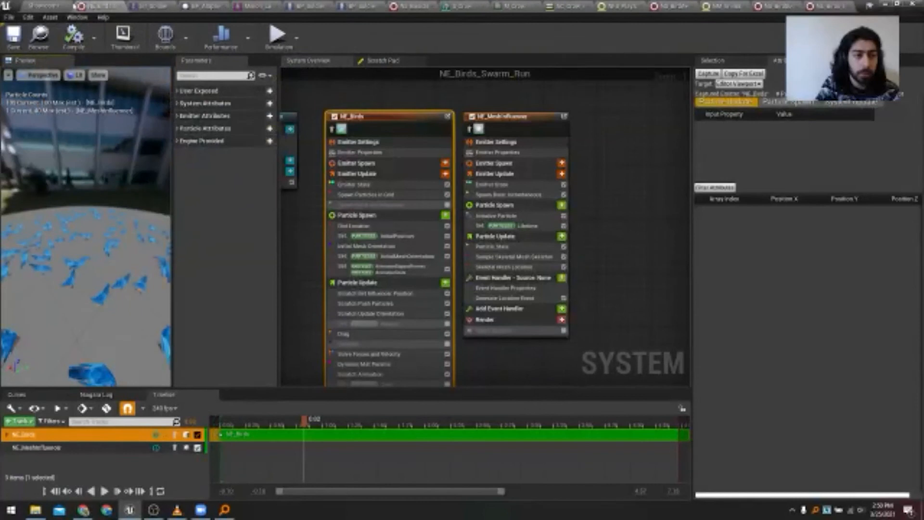
- In the Showroom level, find and enable Force Solo on the NE_Birds_Swarm_Run actor
click(55, 4)
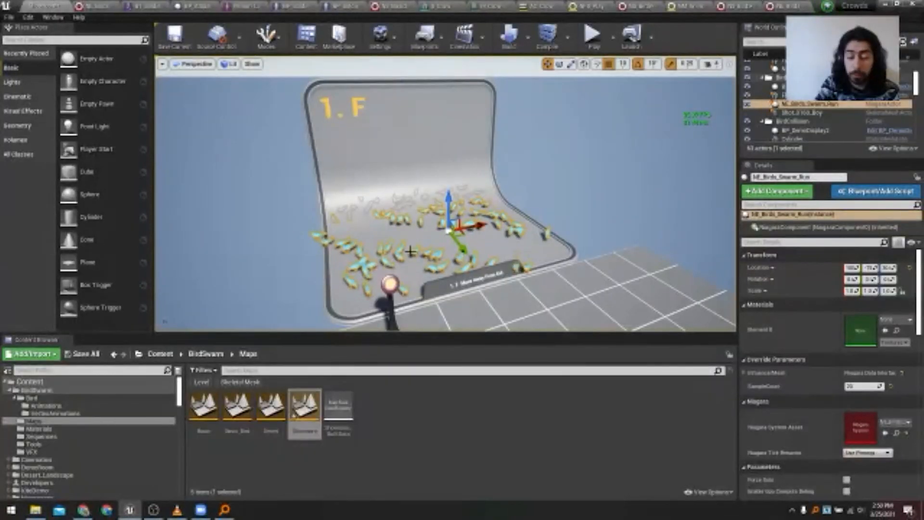
click(787, 242)
text(force)
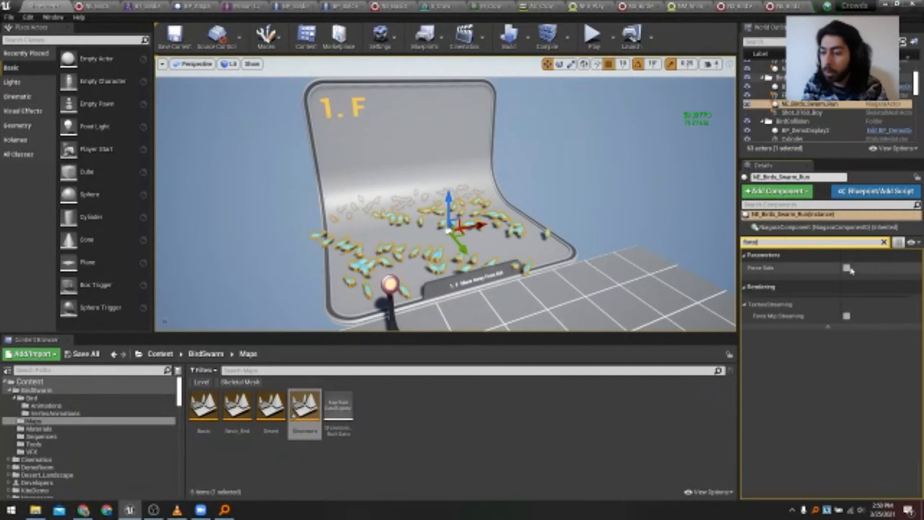
click(847, 268)
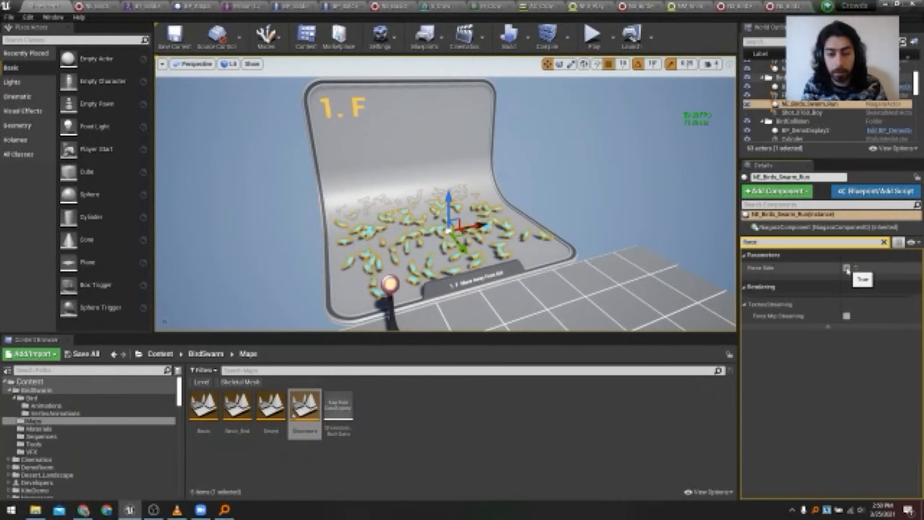
- Detach the NE_Birds_Swarm_Run editor into its own window and start simulating the Showroom level
drag(103, 6, 410, 244)
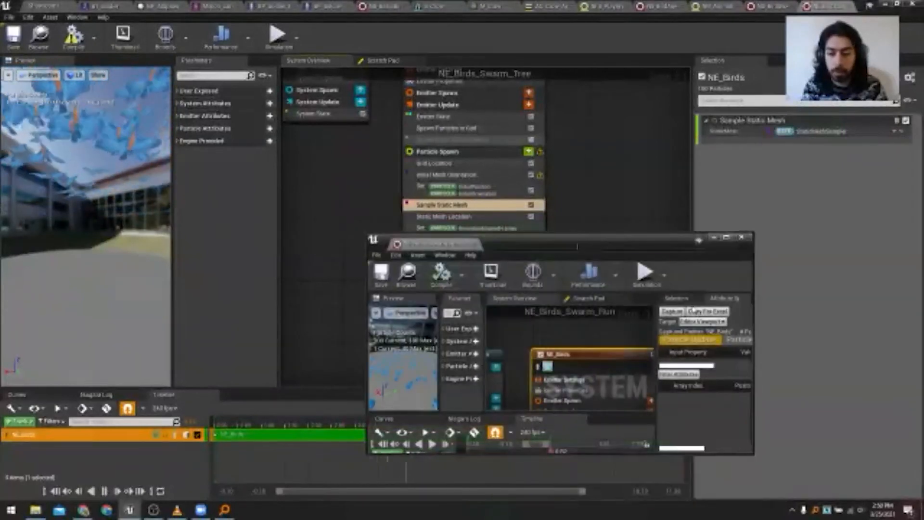
click(42, 6)
click(613, 36)
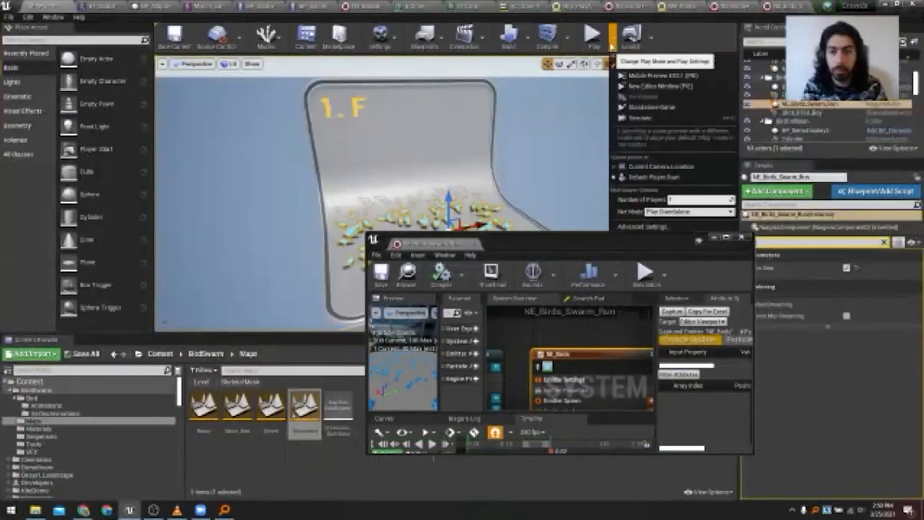
click(633, 120)
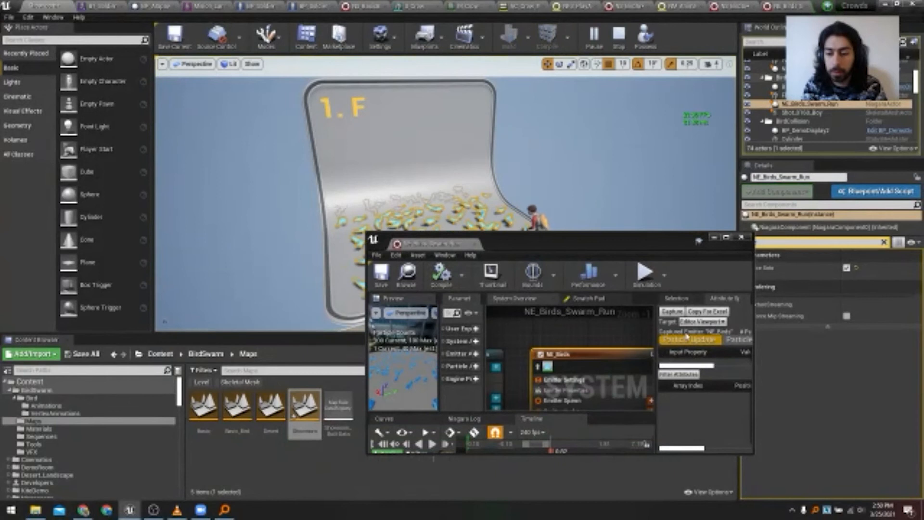
- Set the capture target to the Showroom world's NE_Birds_Swarm_Run actor, place the editor beside the level view and capture its particle data
click(703, 321)
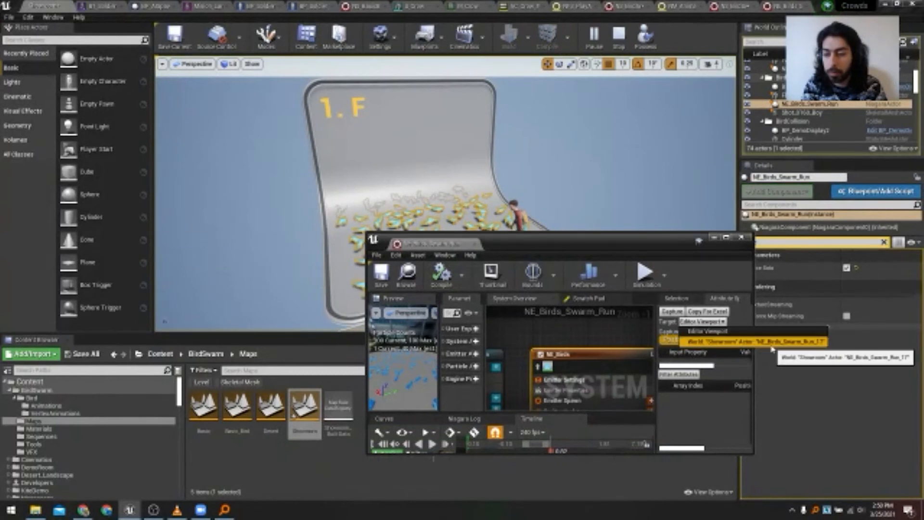
click(754, 341)
drag(709, 249, 1, 251)
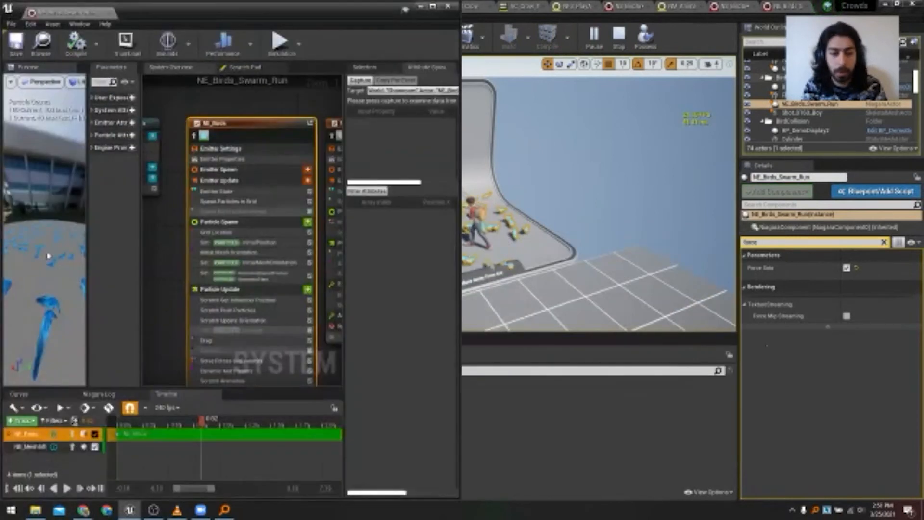
click(361, 81)
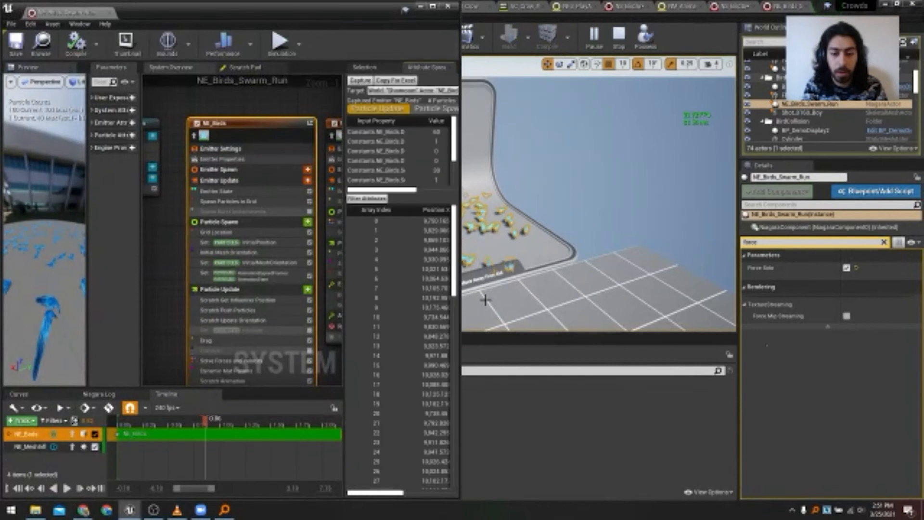
- Maximize the NE_Birds_Swarm_Run editor and widen the Attribute Spreadsheet to fit the Position X, Y and Z columns
drag(460, 308, 555, 310)
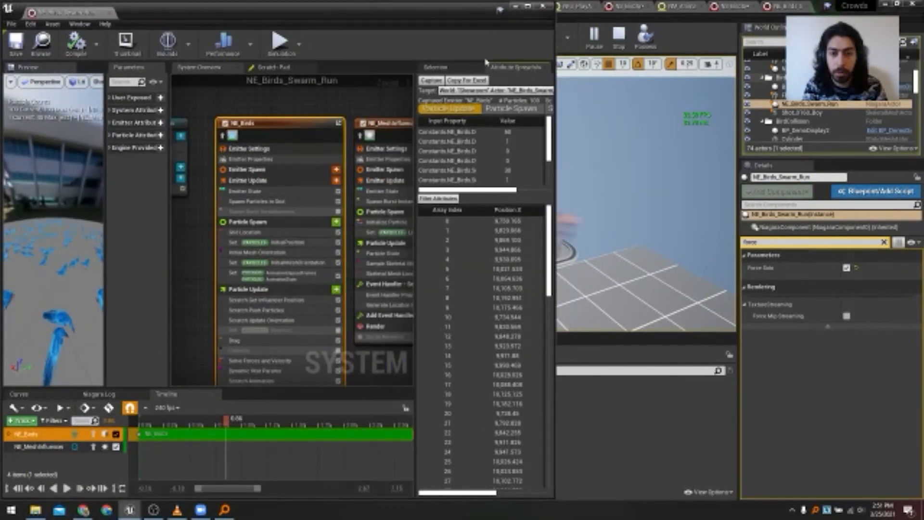
click(527, 6)
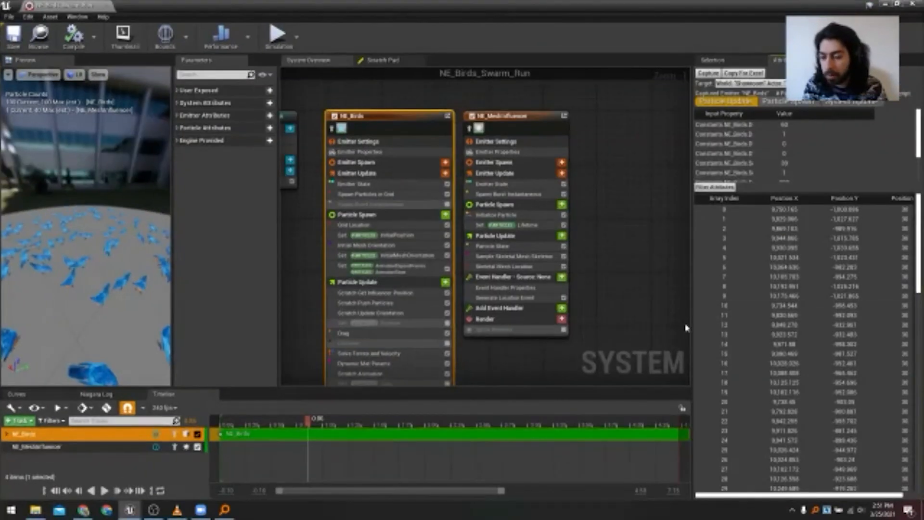
drag(691, 330, 561, 330)
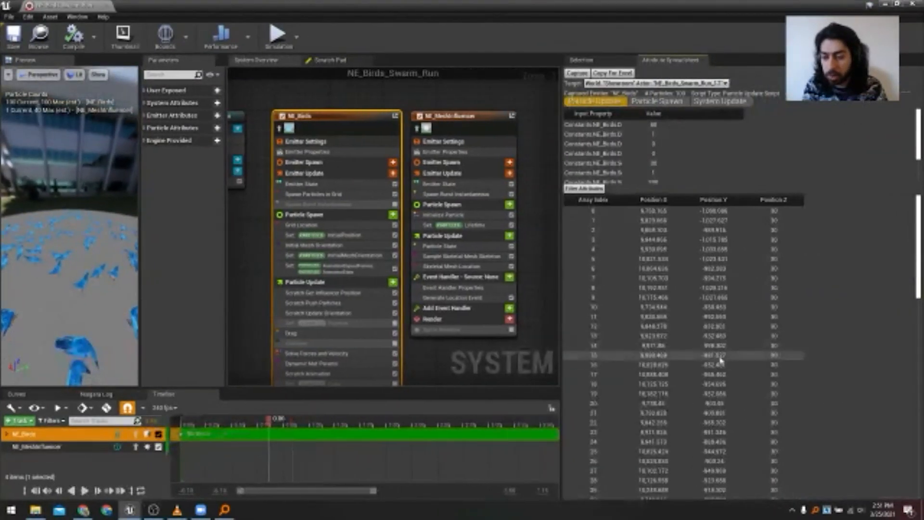
- Capture the swarm's particle data again and dock the NE_Birds_Swarm_Run editor back into the main editor window
scroll(721, 360, down, 3)
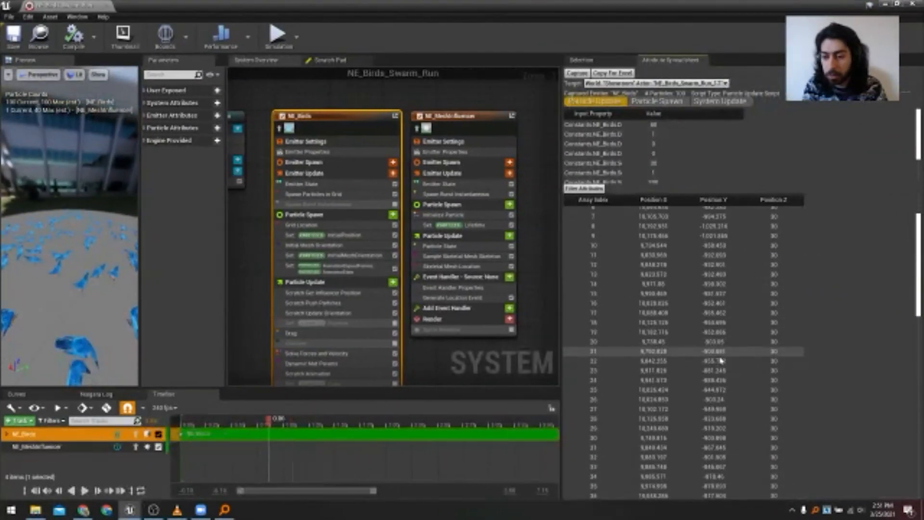
click(578, 73)
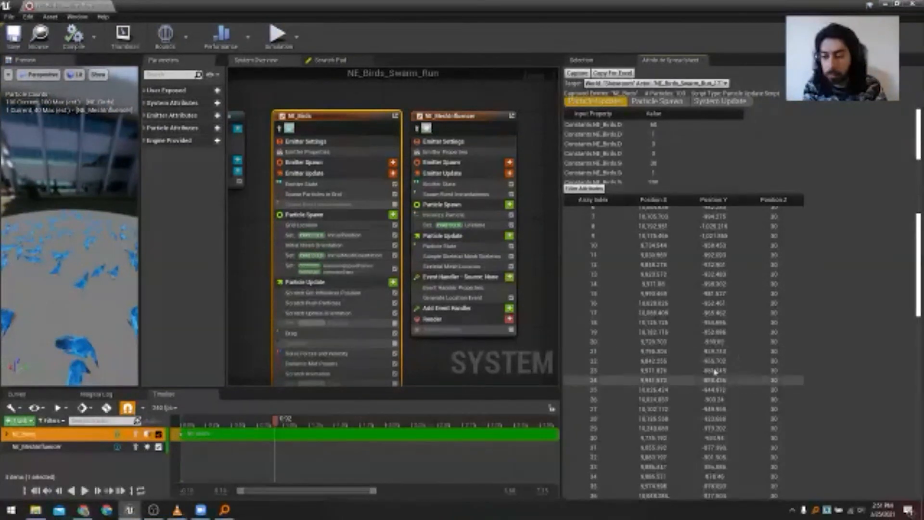
drag(58, 10, 132, 7)
- In the Showroom level, select the NS_BirdSwarm_Physics actor at the 1.B display and open its Niagara system for editing
click(58, 7)
right_drag(390, 210, 310, 193)
key(w)
key(w)
key(e)
key(w)
right_drag(448, 255, 478, 265)
key(w)
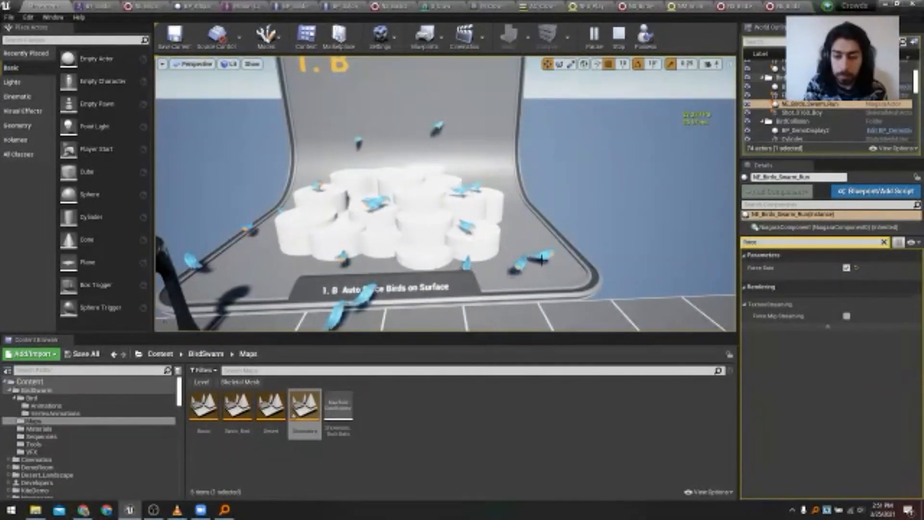
click(539, 156)
right_click(538, 156)
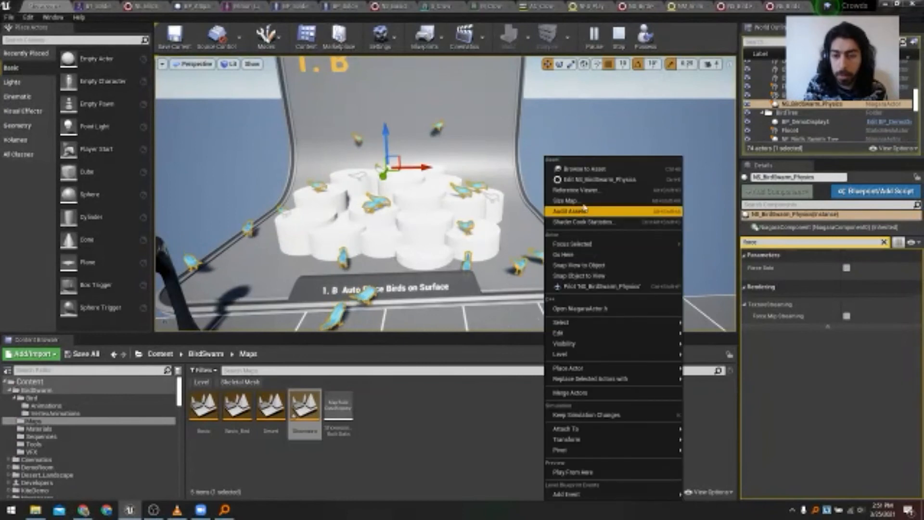
click(575, 181)
- Enable the Debug Sprite Renderer on the NE_Birds emitter and open its M_DebugText material to inspect the Dynamic Parameter and DebugFloat4Values nodes
click(543, 349)
click(548, 350)
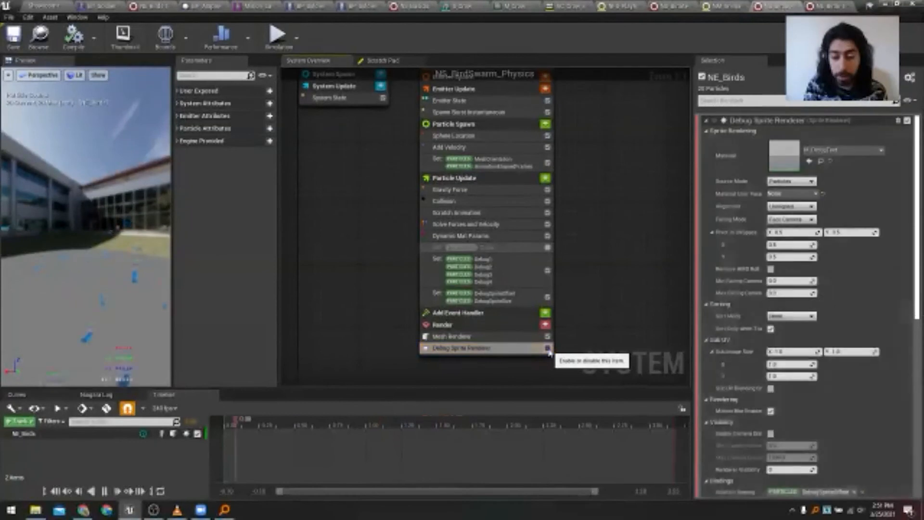
double_click(784, 155)
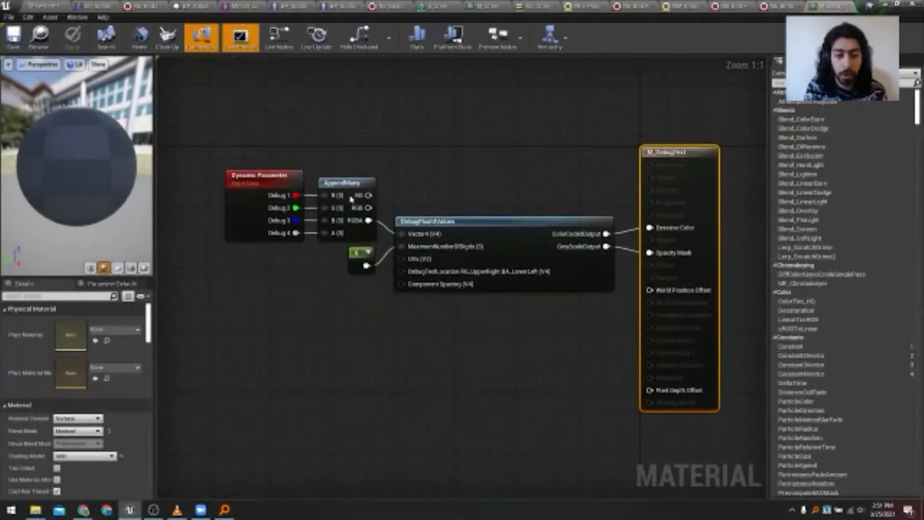
click(239, 213)
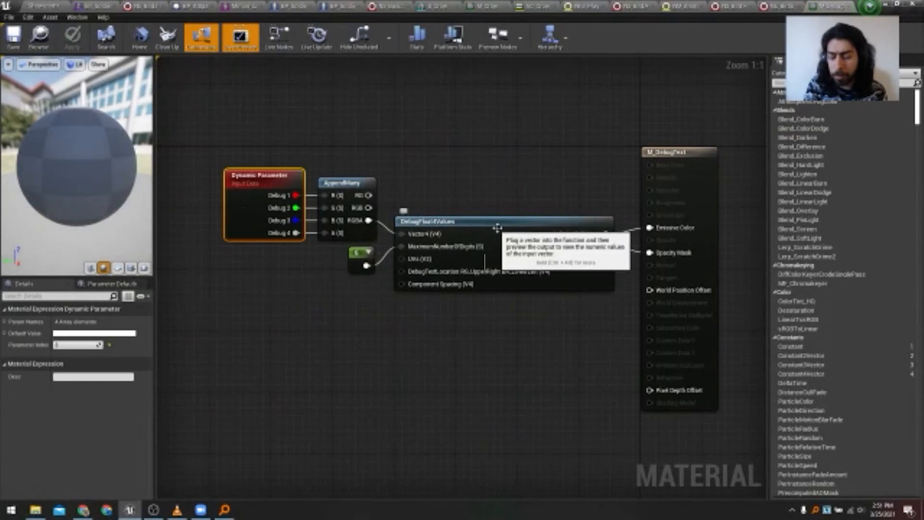
click(483, 223)
drag(103, 207, 61, 138)
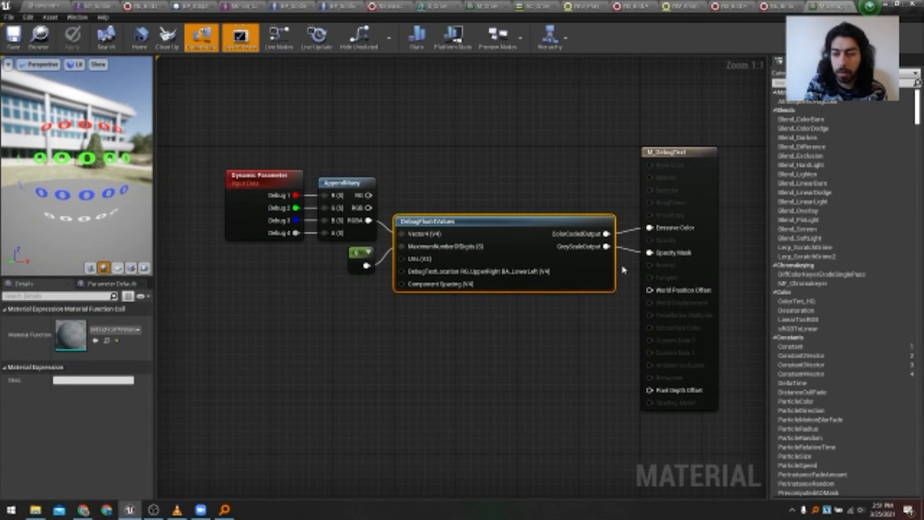
- Return to the Showroom level and examine the debug numbers drawn above the birds at the 1.B display
click(44, 4)
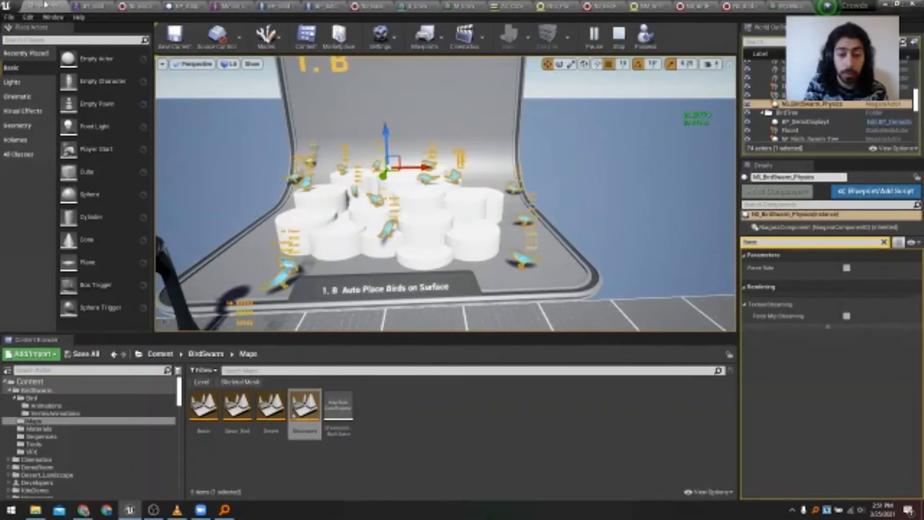
click(592, 235)
key(w)
mouse_move(573, 241)
right_down()
mouse_move(585, 260)
mouse_move(581, 243)
right_up()
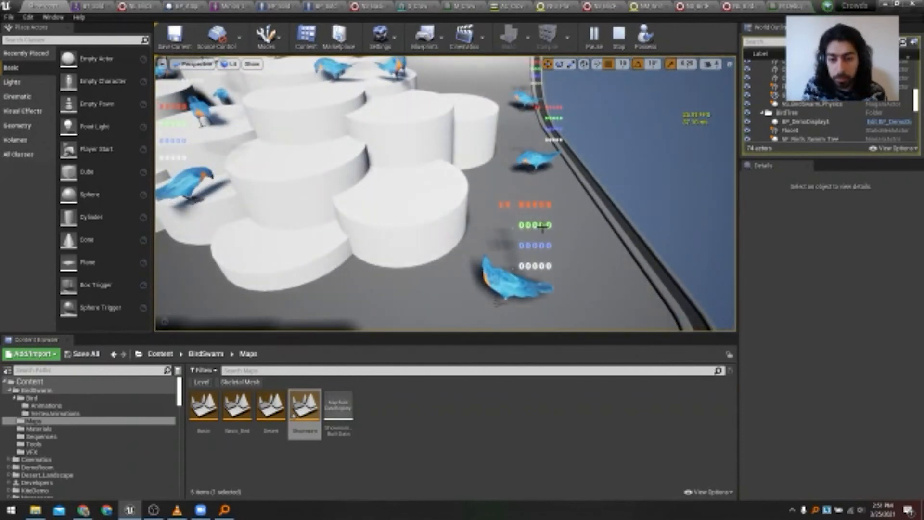
right_drag(500, 218, 469, 202)
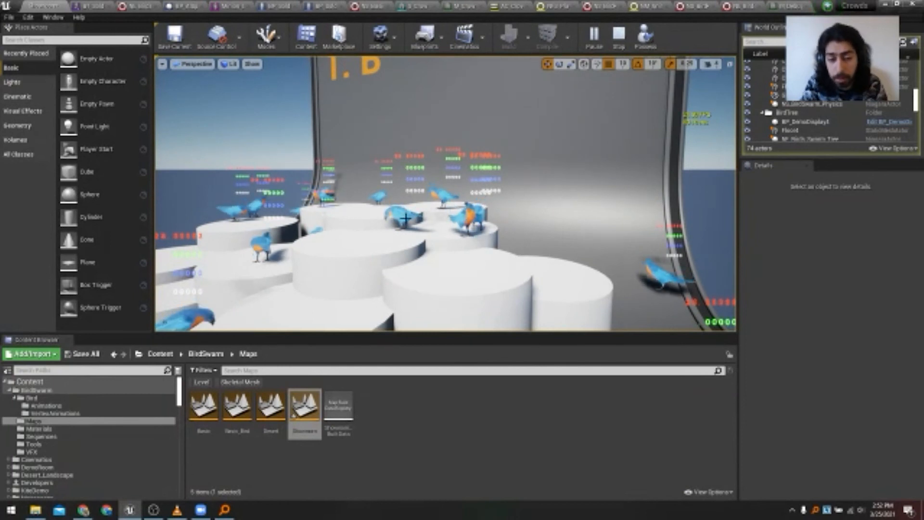
right_drag(418, 221, 356, 222)
key(s)
- Select the BP_DemoTrigger2 actor beside the 1.B display, clear the details search filter and activate the trigger
click(200, 226)
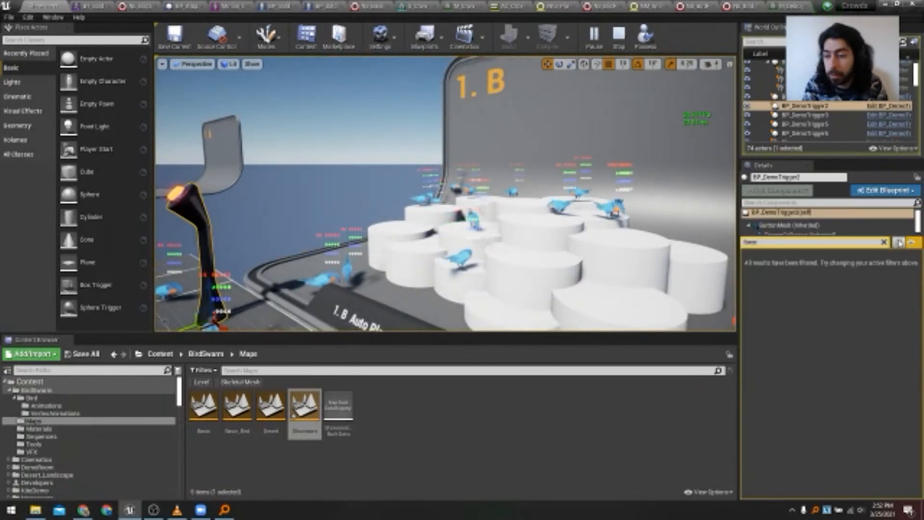
click(884, 242)
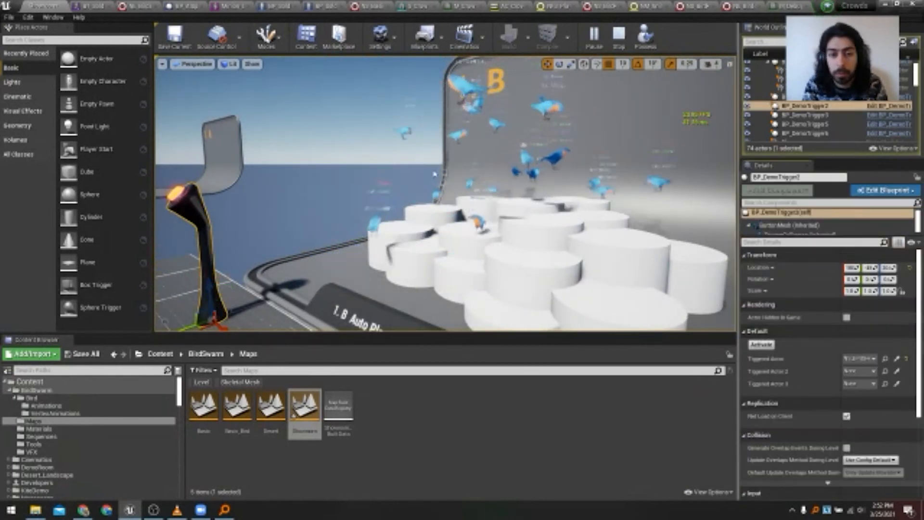
key(s)
right_drag(446, 266, 465, 269)
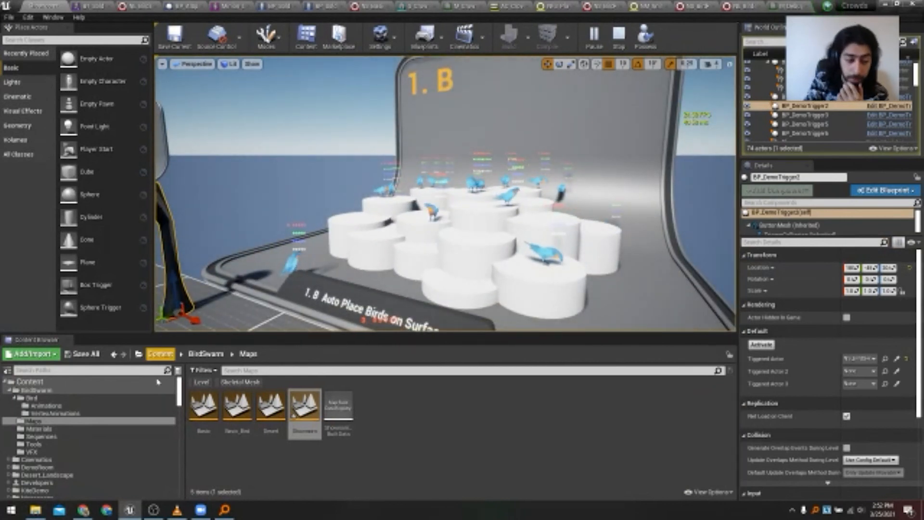
- Open the UW_DebugTime widget from the BirdSwarm Tools folder and look at its Time Dilation controls
click(57, 445)
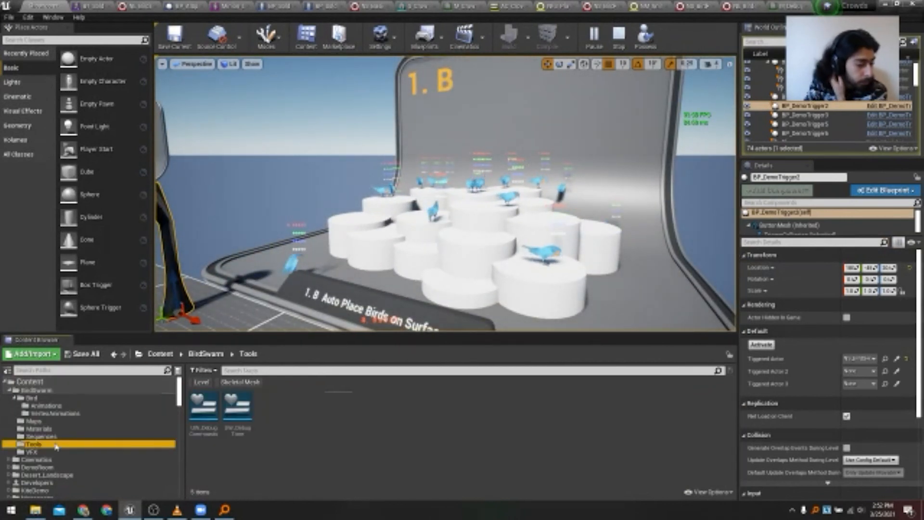
click(247, 406)
double_click(247, 406)
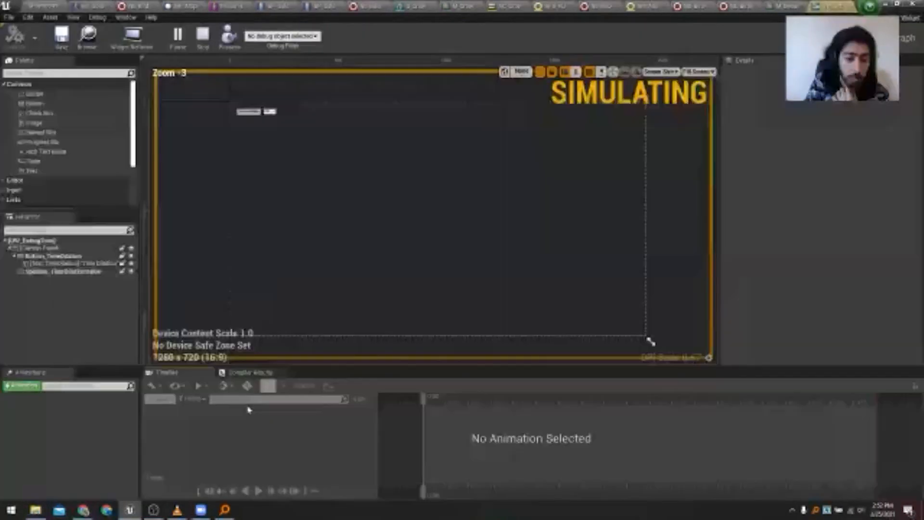
scroll(254, 101, up, 1)
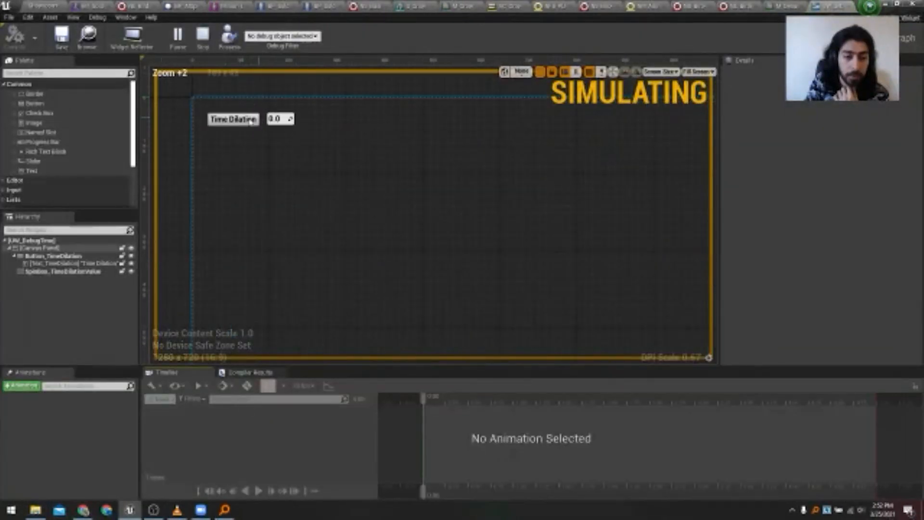
- Run the UW_DebugTime utility widget from the level editor and dock it beside Place Actors
click(44, 6)
right_click(240, 405)
click(294, 178)
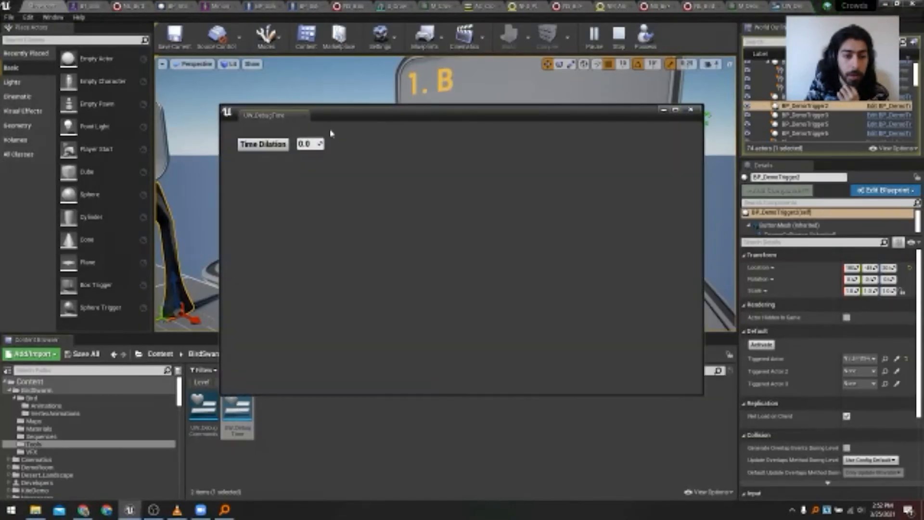
drag(268, 120, 93, 33)
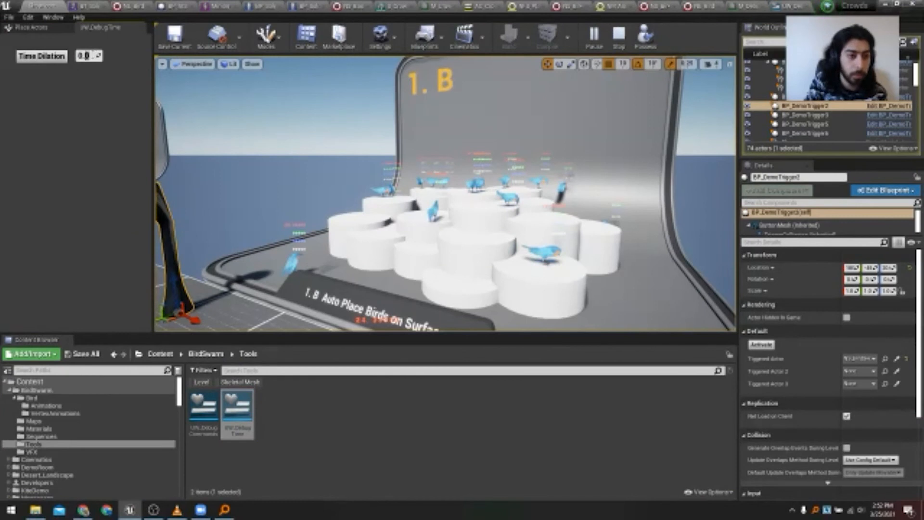
- Activate BP_DemoTrigger2 with a Time Dilation value of 0.1, and stop the simulation
click(762, 345)
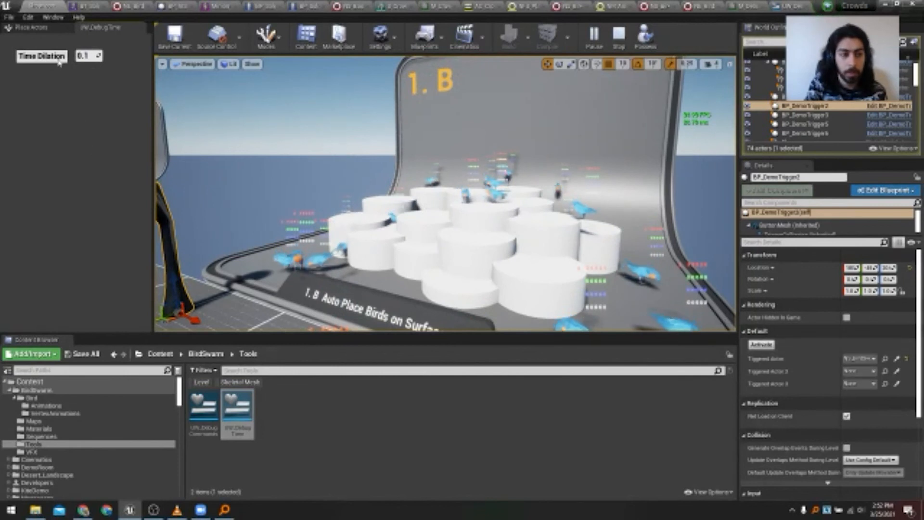
click(762, 345)
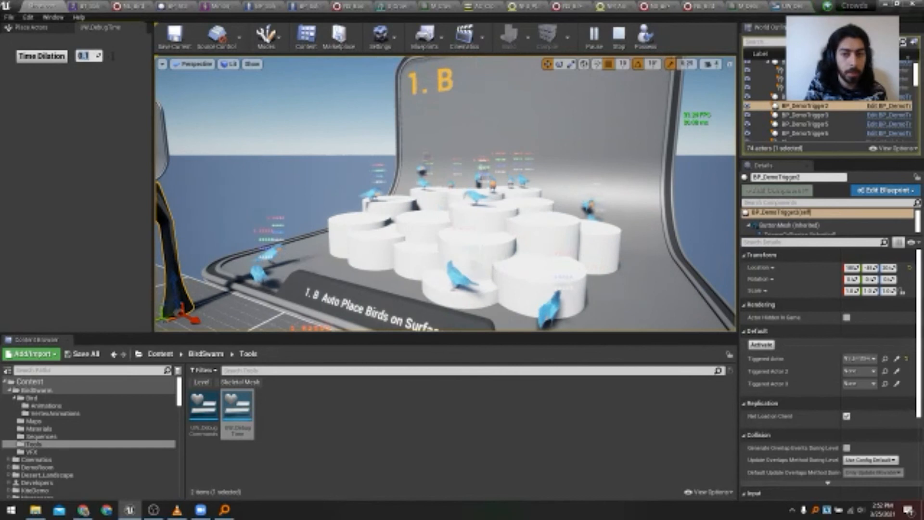
click(620, 38)
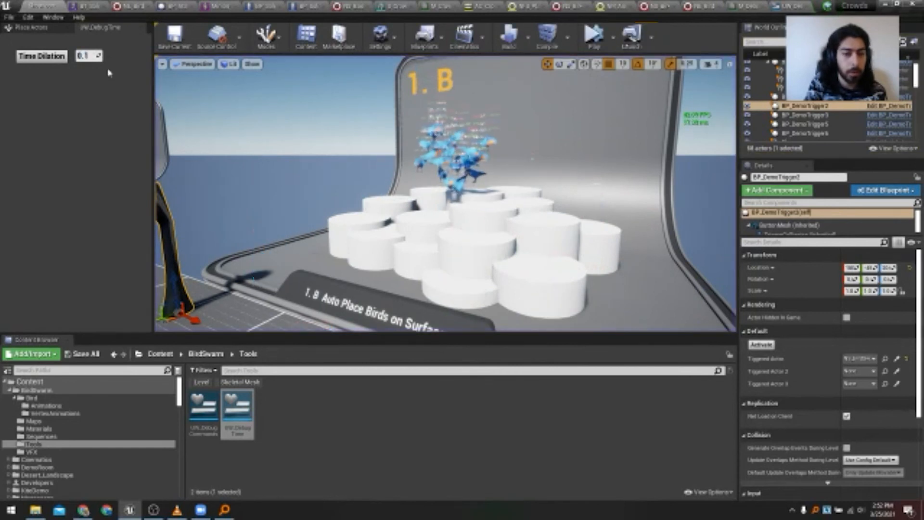
- Slow the time dilation to 0.01 and examine the debug numbers above the birds up close
key(w)
right_drag(447, 208, 409, 204)
key(w)
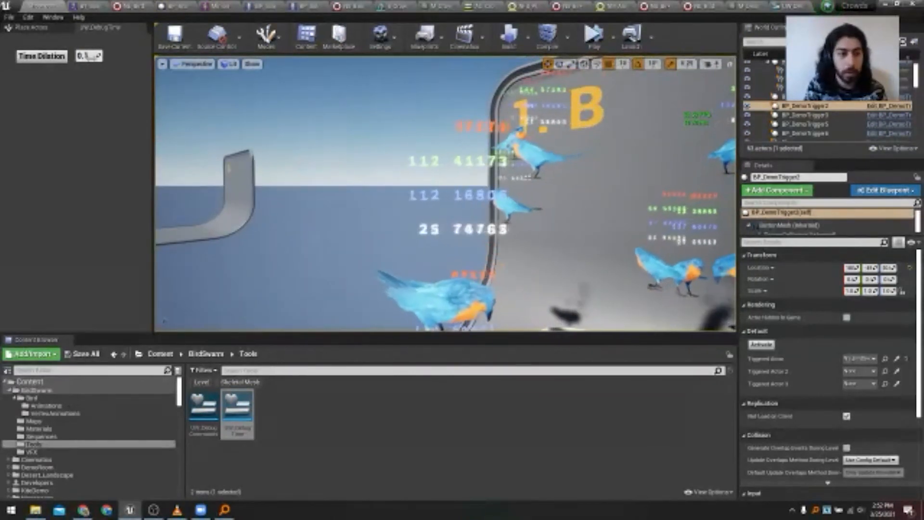
text(0)
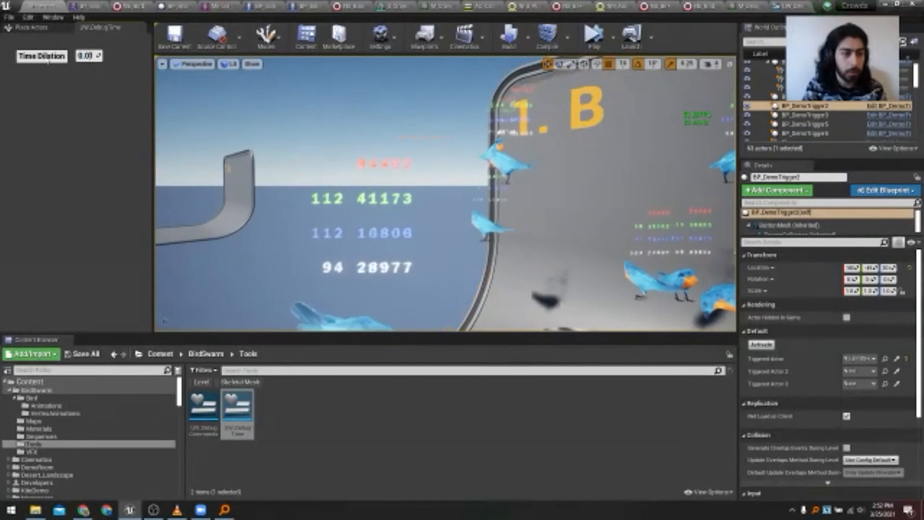
key(s)
right_drag(331, 196, 338, 224)
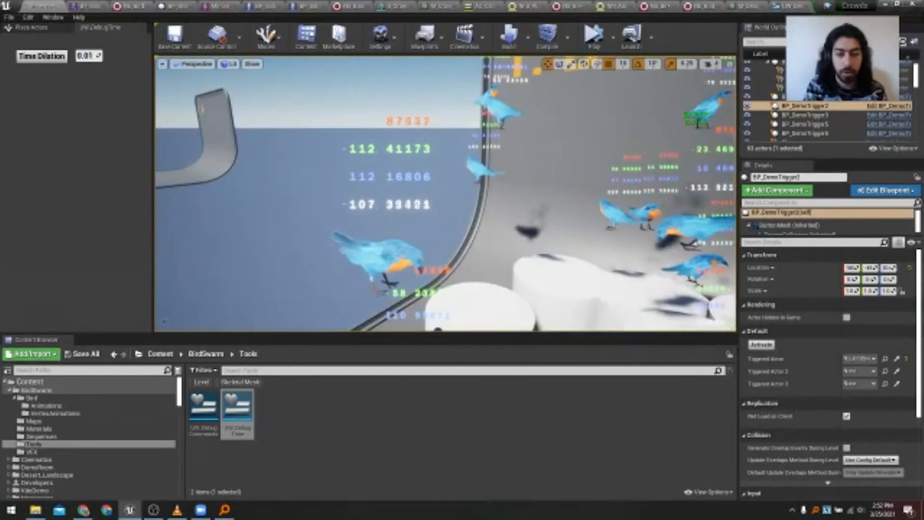
- Set the time dilation to 1 and view the whole 1.B display from further back
click(87, 56)
text(1)
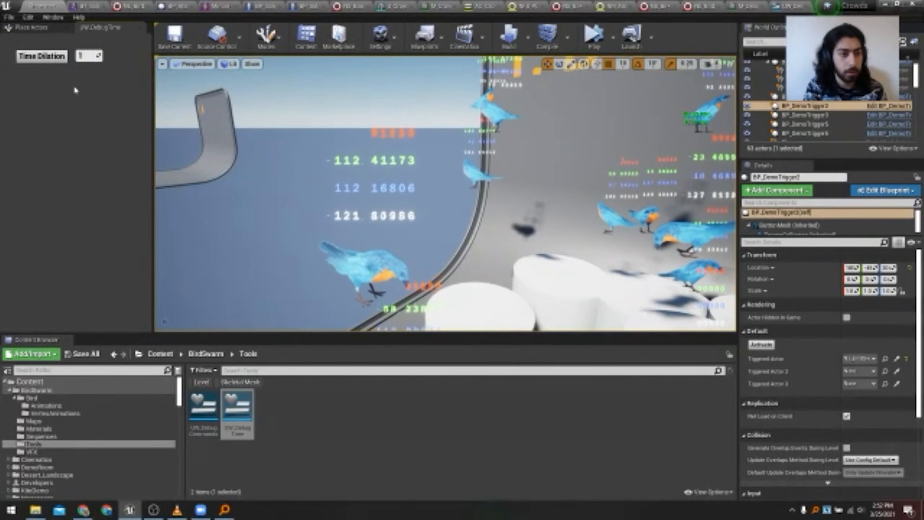
click(36, 60)
key(s)
right_drag(337, 192, 371, 216)
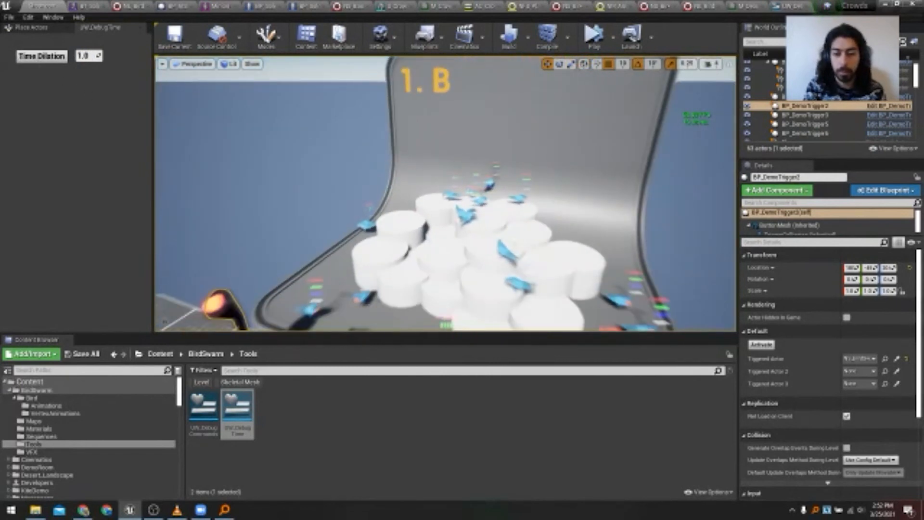
key(s)
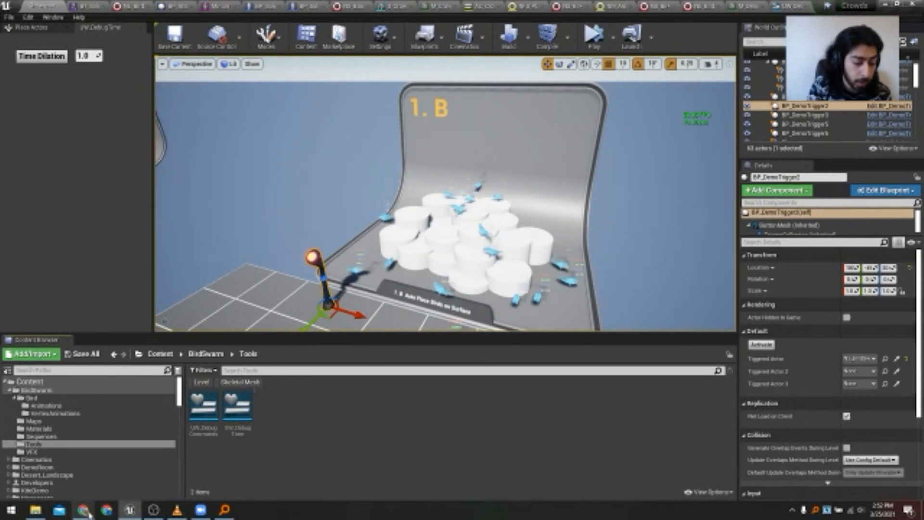
- Hide the engine, plugin and developers content in the Content Browser
scroll(29, 457, down, 5)
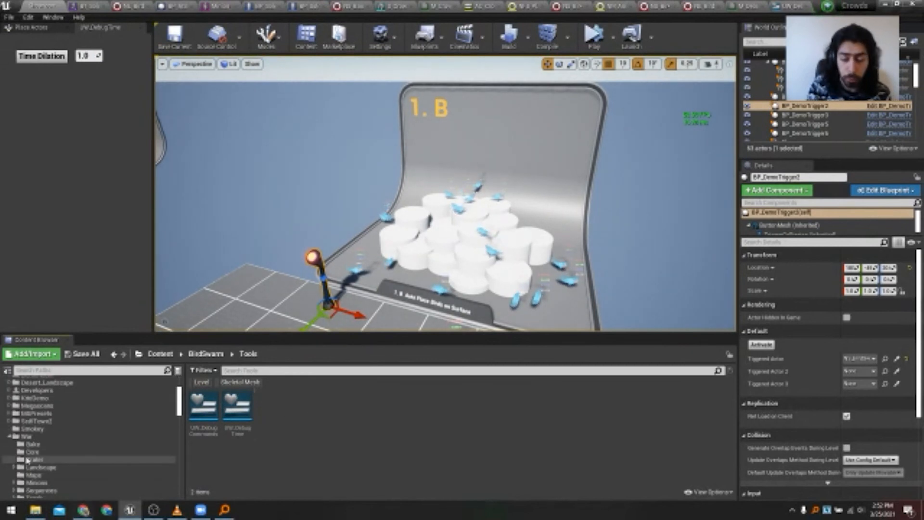
scroll(29, 458, down, 3)
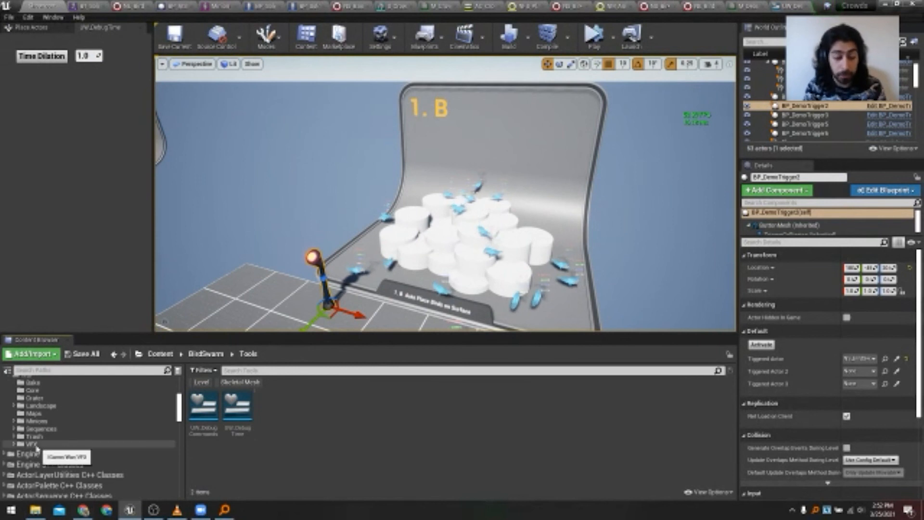
click(709, 492)
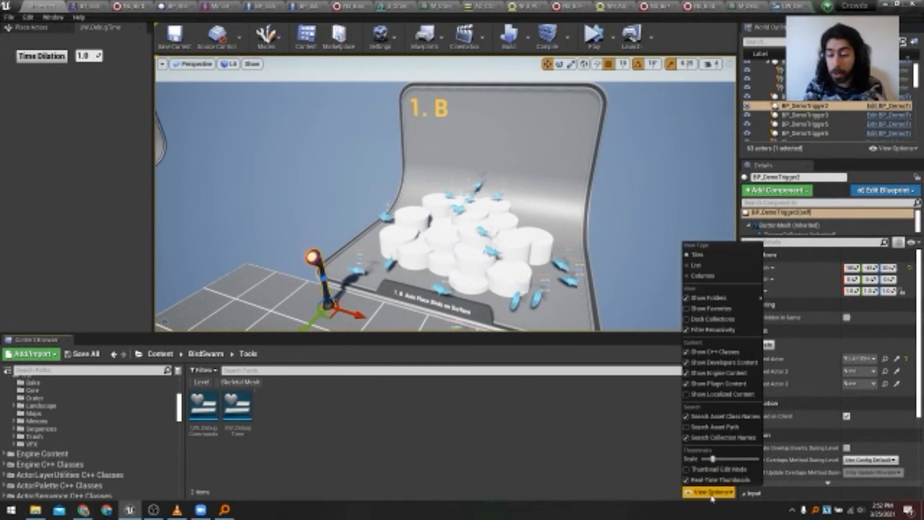
click(687, 375)
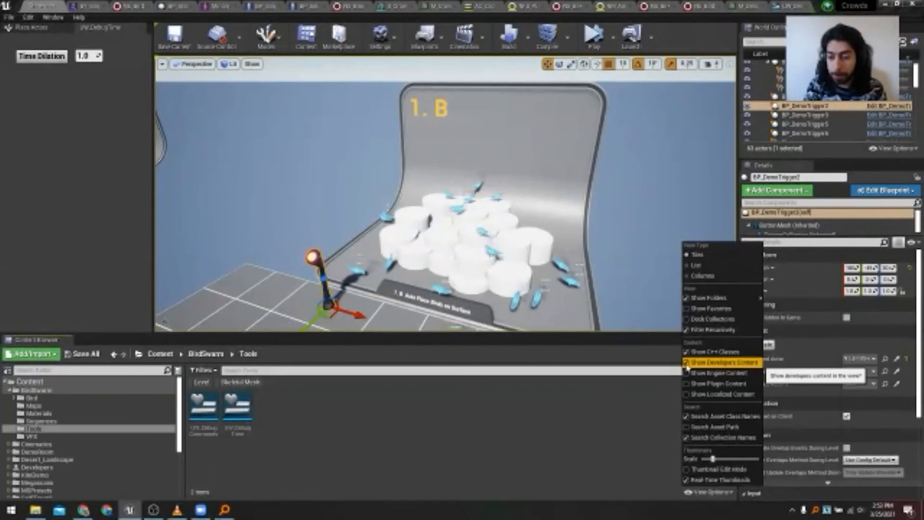
click(687, 363)
- Go to the Maps folder inside the War folder and select the Valley_P level
scroll(28, 433, down, 5)
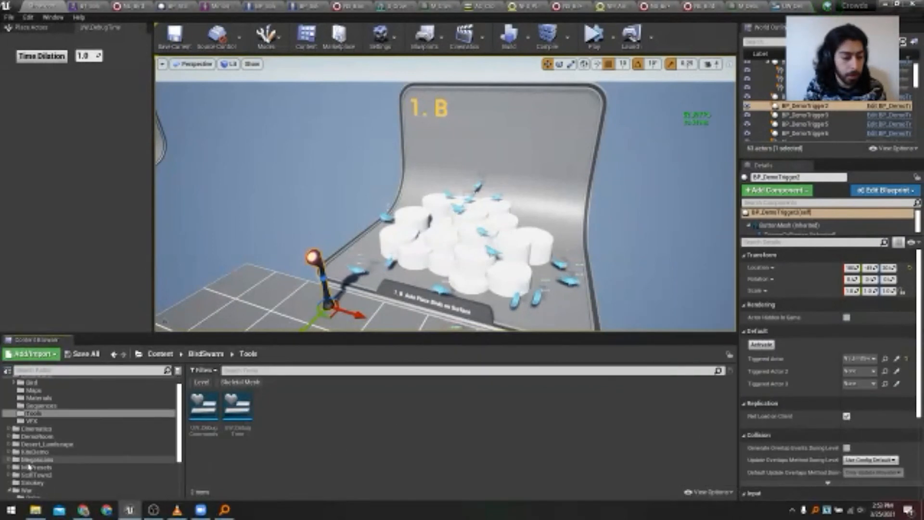
click(28, 431)
click(34, 467)
click(412, 471)
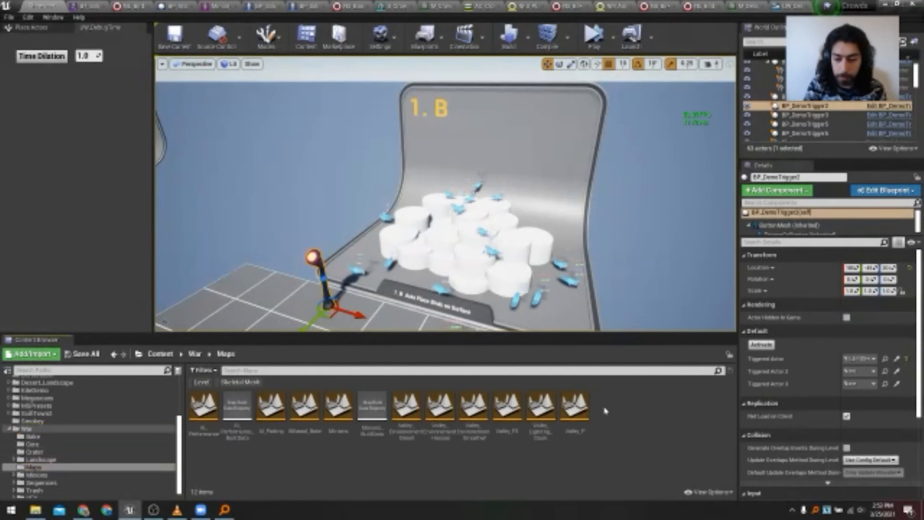
click(580, 418)
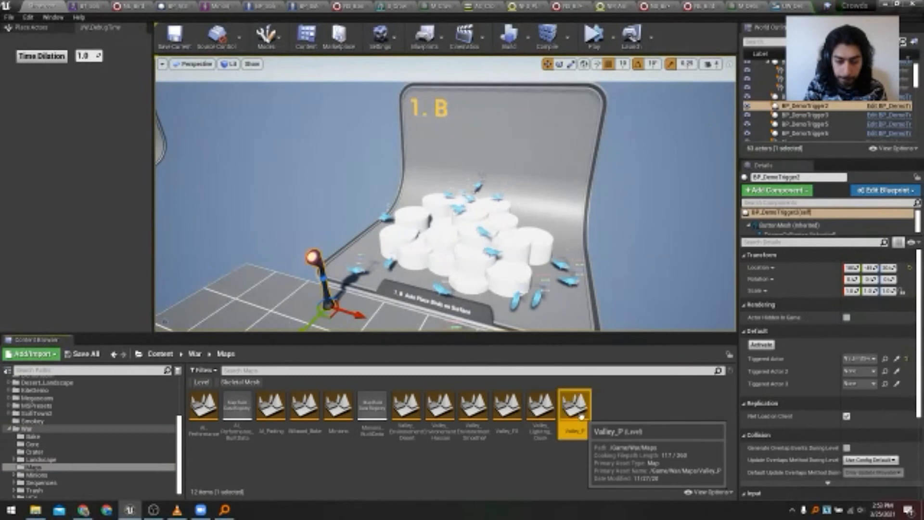
- Open the Valley_P level, saving the modified Niagara assets and the Showroom level first
double_click(581, 417)
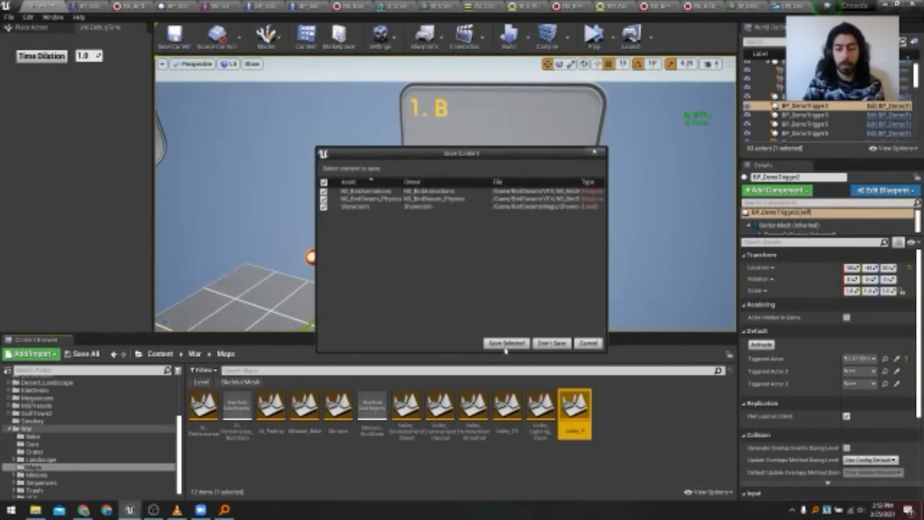
click(508, 345)
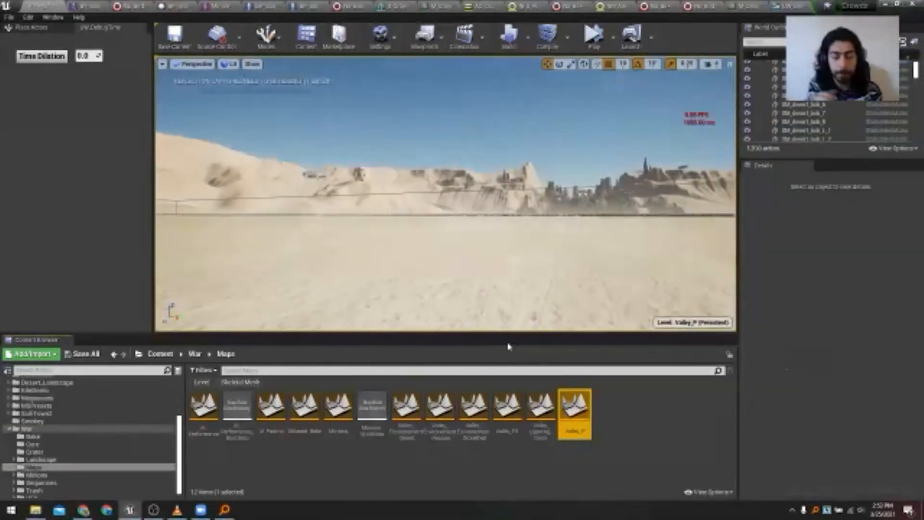
right_drag(511, 229, 287, 244)
key(e)
key(s)
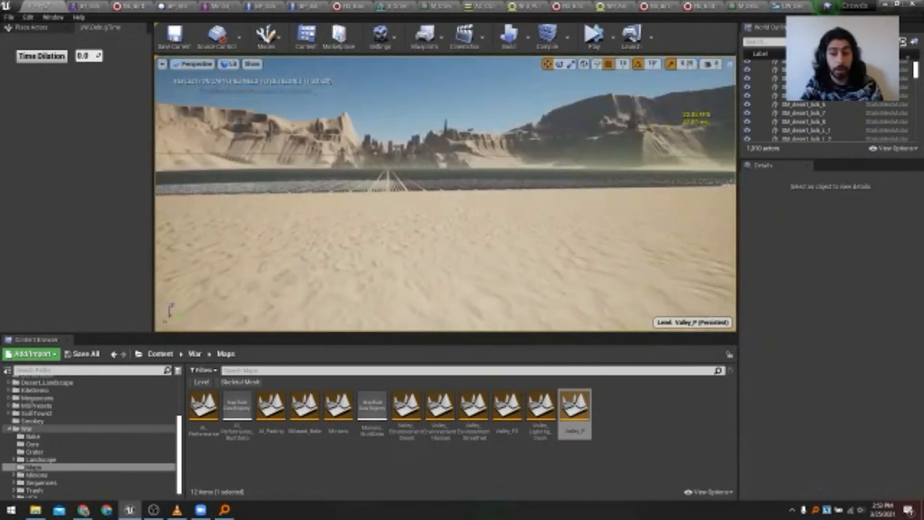
- Hide the FPS read-out in the viewport and move towards the army in the valley
click(163, 63)
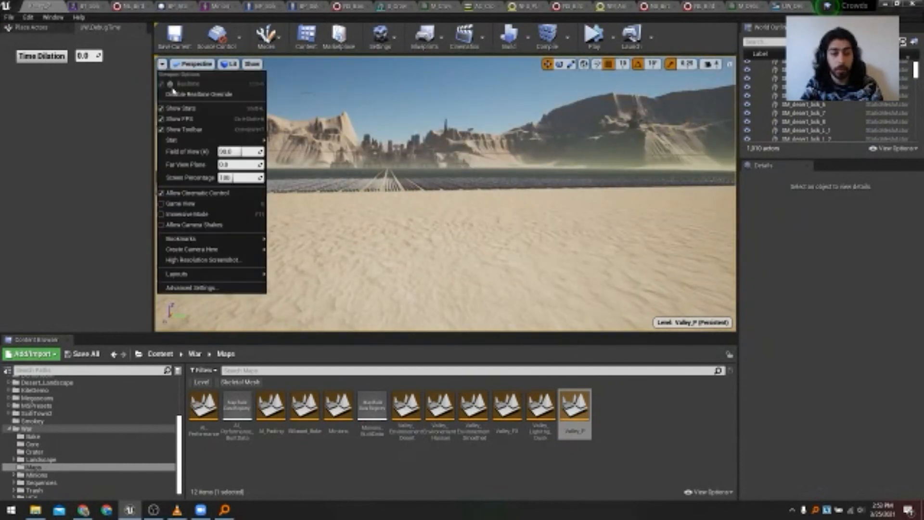
click(175, 121)
mouse_move(327, 193)
right_down()
mouse_move(300, 184)
mouse_move(310, 207)
mouse_move(310, 190)
right_up()
key(w)
right_drag(508, 190, 460, 203)
key(w)
- Close the VLC media player and view the armored soldiers up close and from overhead
right_click(187, 513)
click(174, 476)
right_drag(446, 194, 468, 179)
key(w)
key(s)
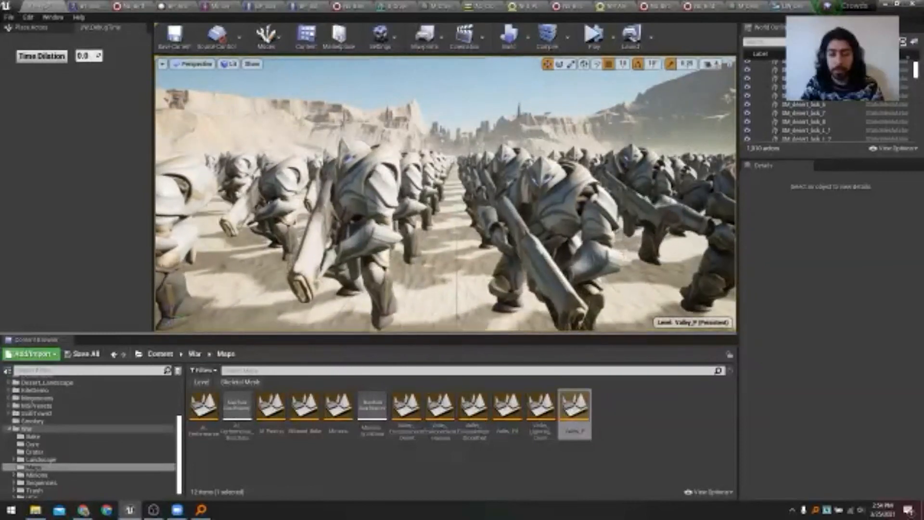
key(e)
right_drag(446, 194, 445, 209)
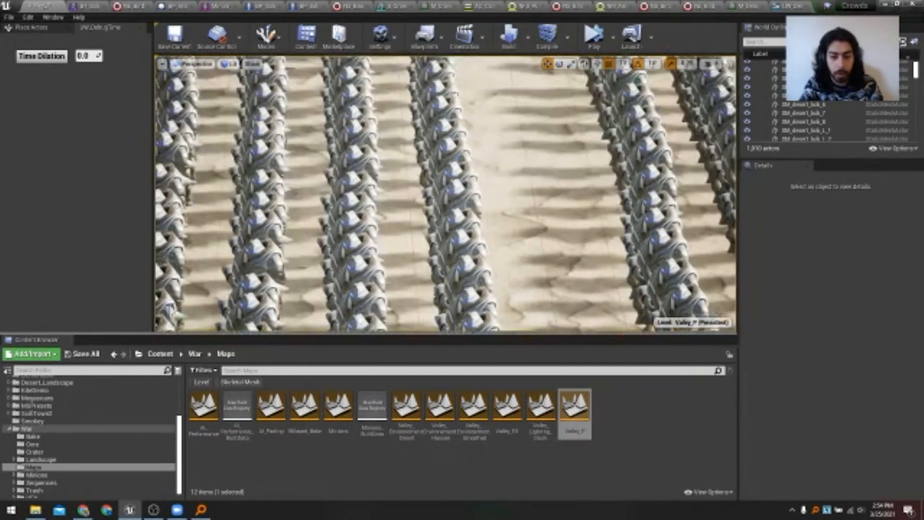
- Examine the light-armored army's rows from high above, from further back and along its near edge
key(s)
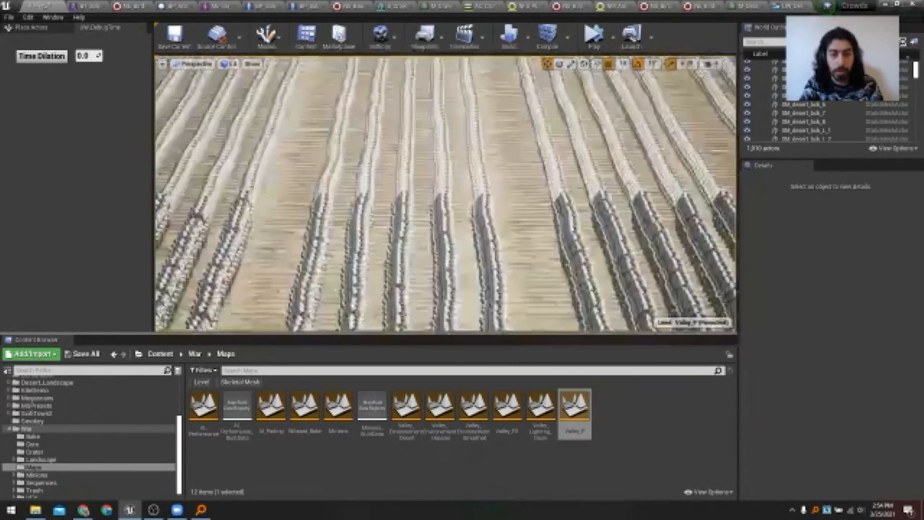
key(s)
key(w)
key(s)
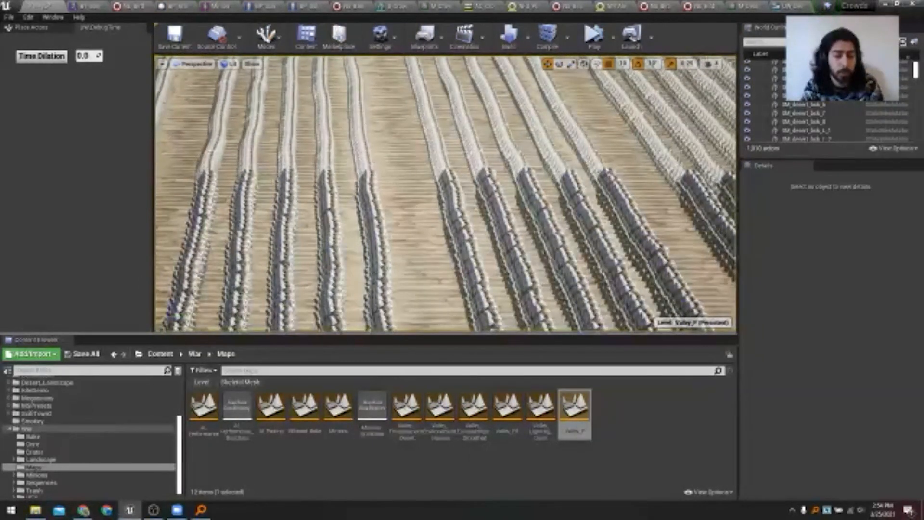
right_drag(446, 270, 423, 185)
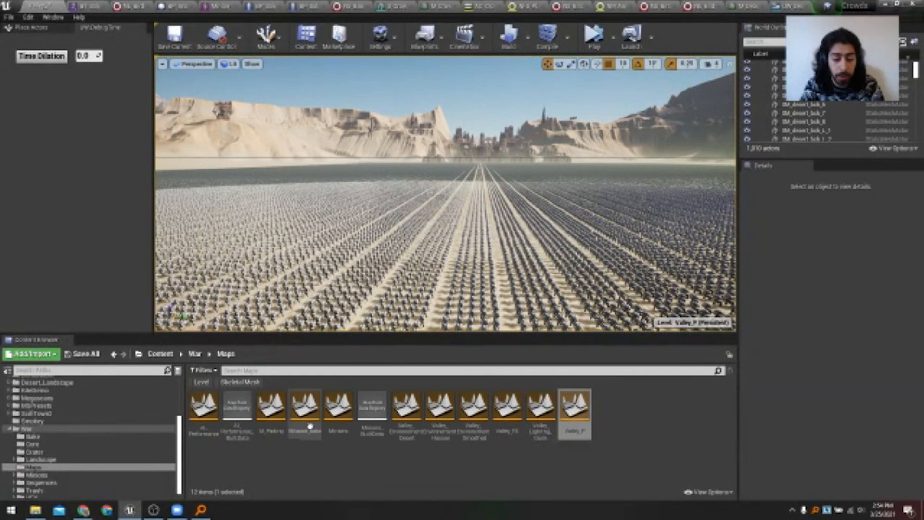
right_drag(419, 288, 357, 321)
right_drag(476, 249, 490, 249)
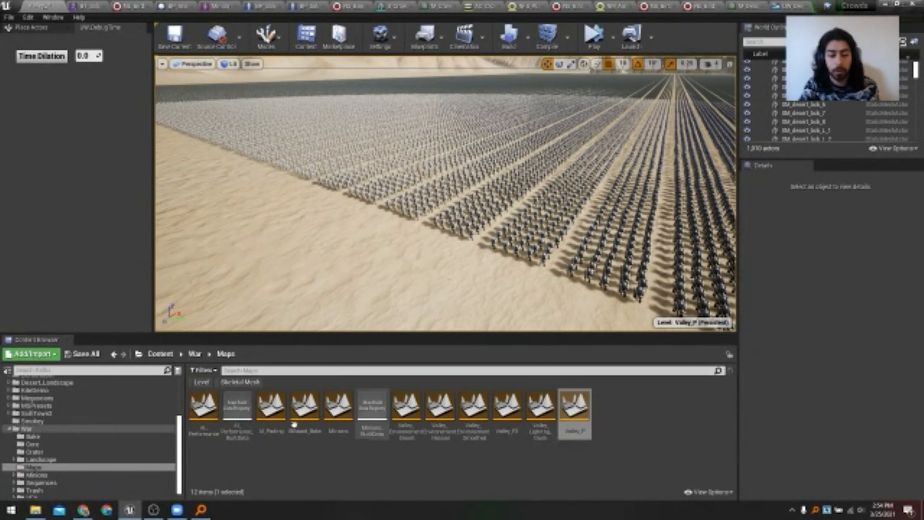
- Open the green Dawn billboard texture from the War folder's Bake folder and examine its soldier frames
click(42, 475)
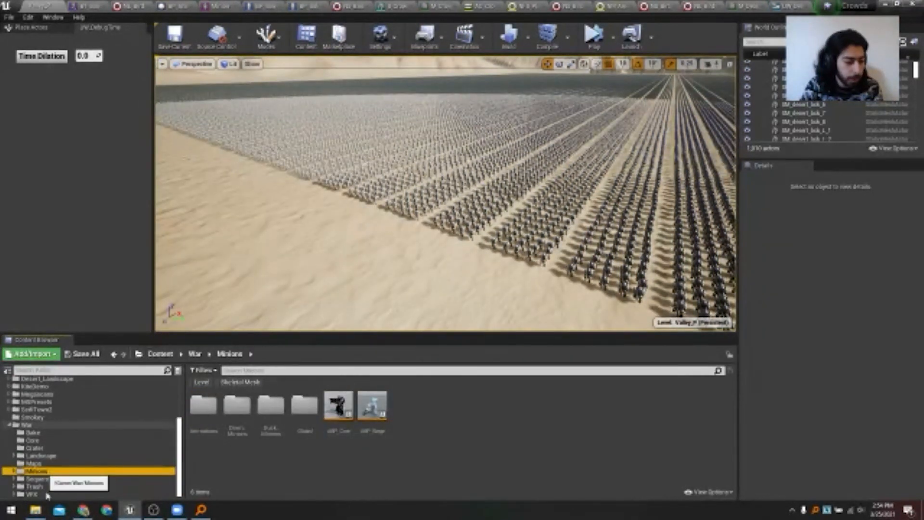
click(35, 434)
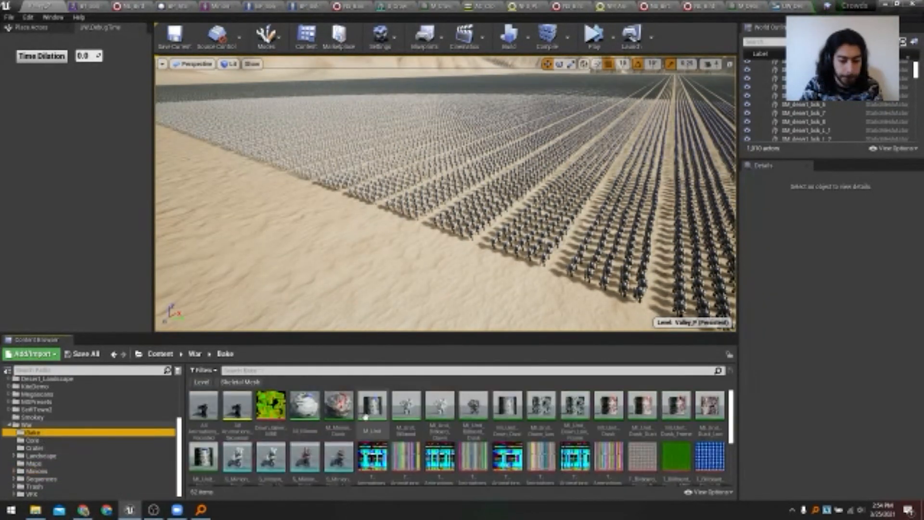
double_click(679, 460)
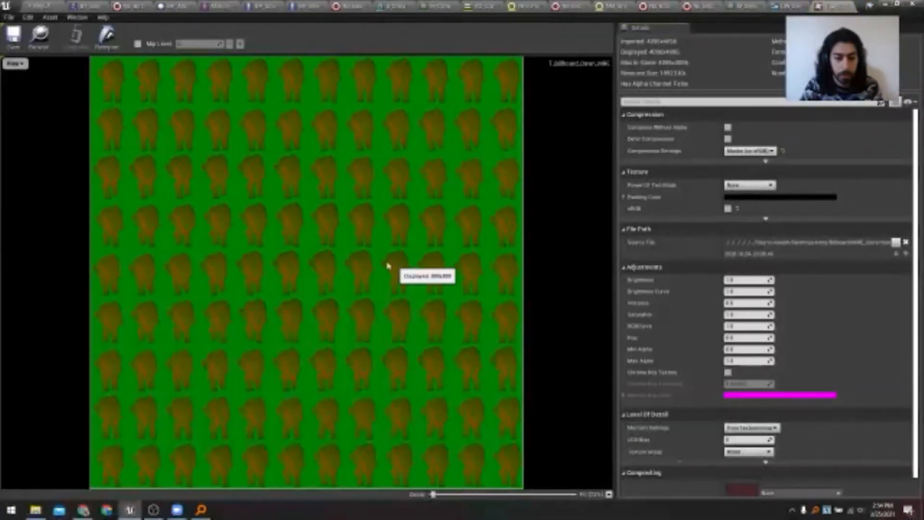
scroll(354, 268, up, 3)
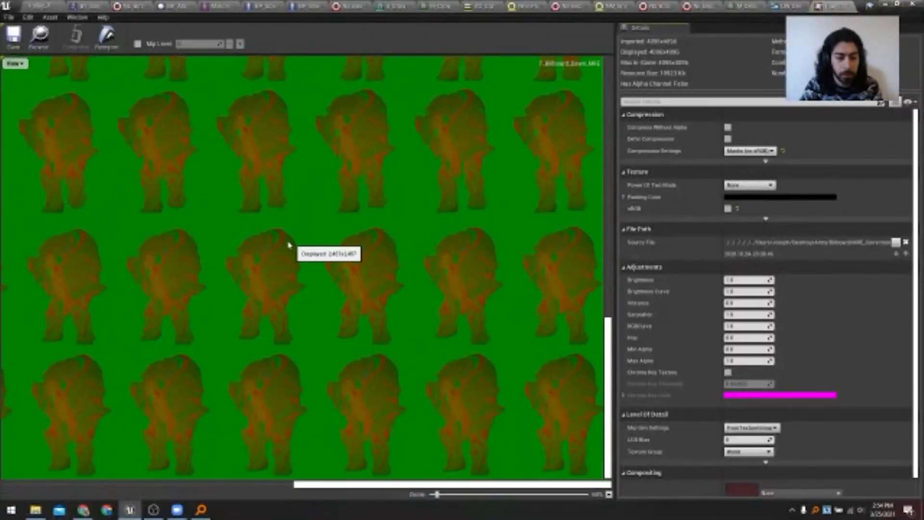
- Open the T_Billboard_Dawn_D texture from the Bake folder and examine its grid of soldier frames
click(44, 6)
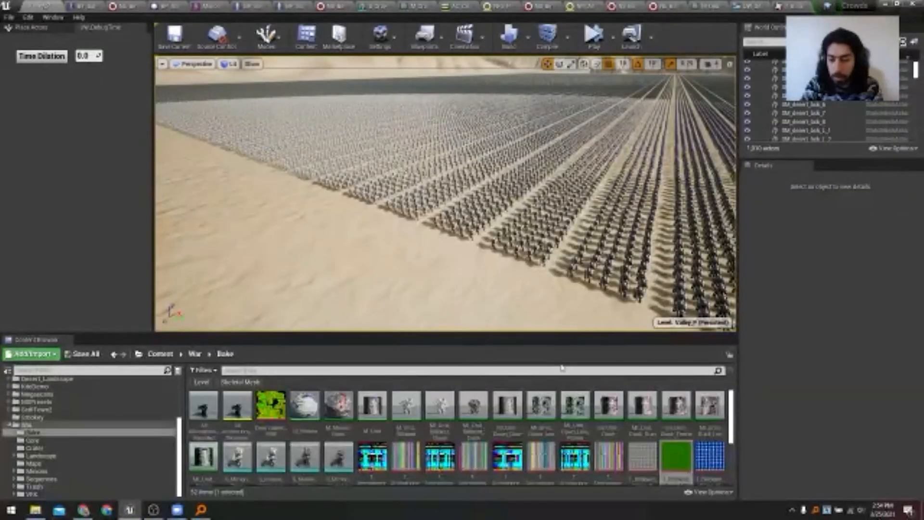
double_click(640, 460)
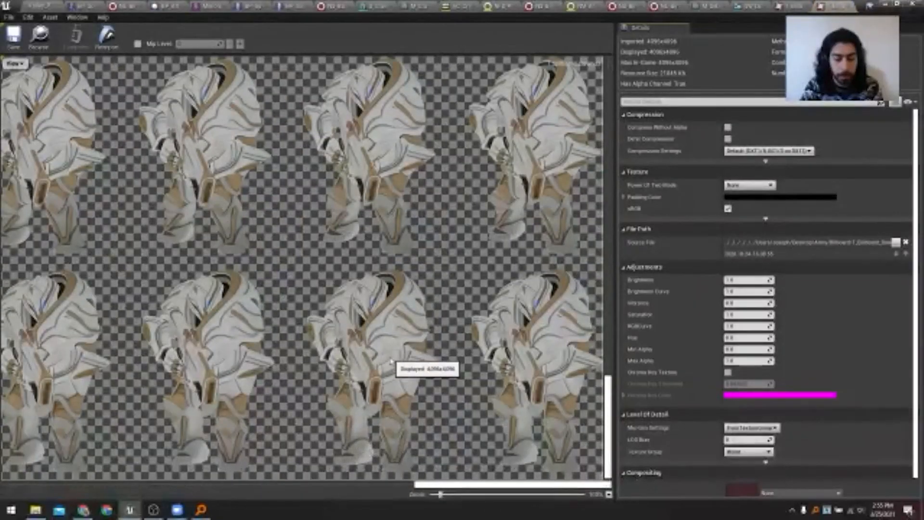
scroll(262, 303, down, 2)
scroll(261, 303, down, 4)
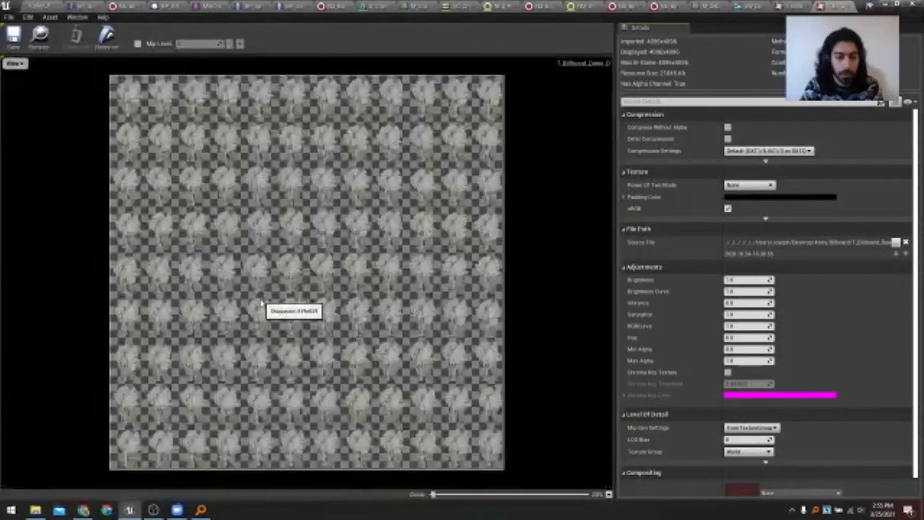
scroll(262, 303, up, 3)
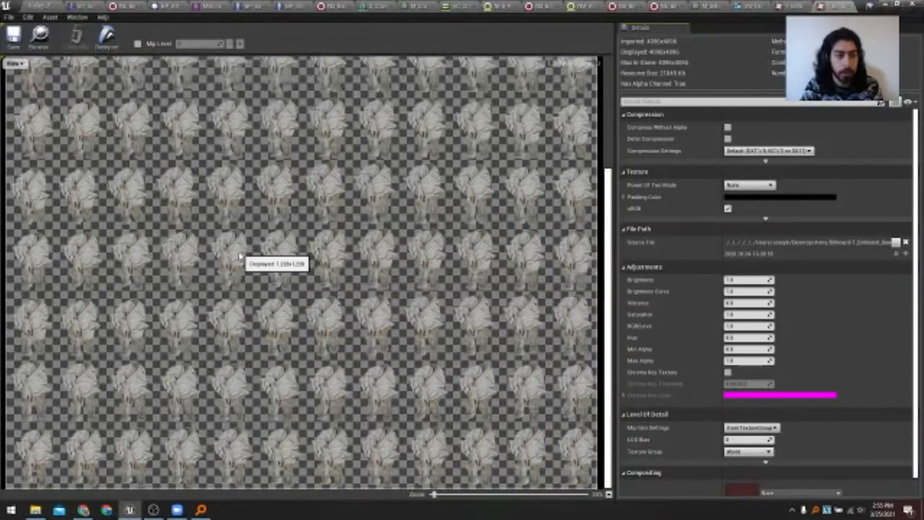
- Return to the Valley_P level and view the opposing red-brown army from above
click(43, 6)
right_drag(463, 194, 351, 145)
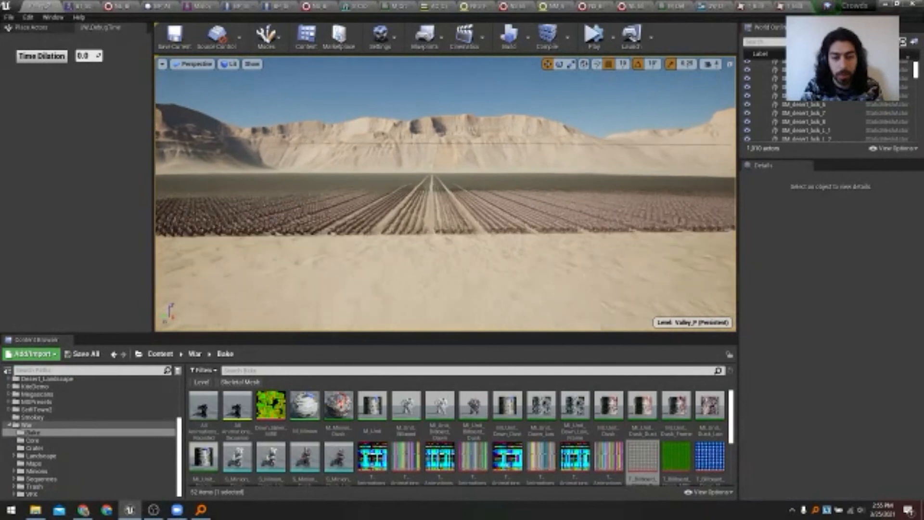
key(e)
right_drag(350, 145, 332, 181)
key(q)
key(e)
key(w)
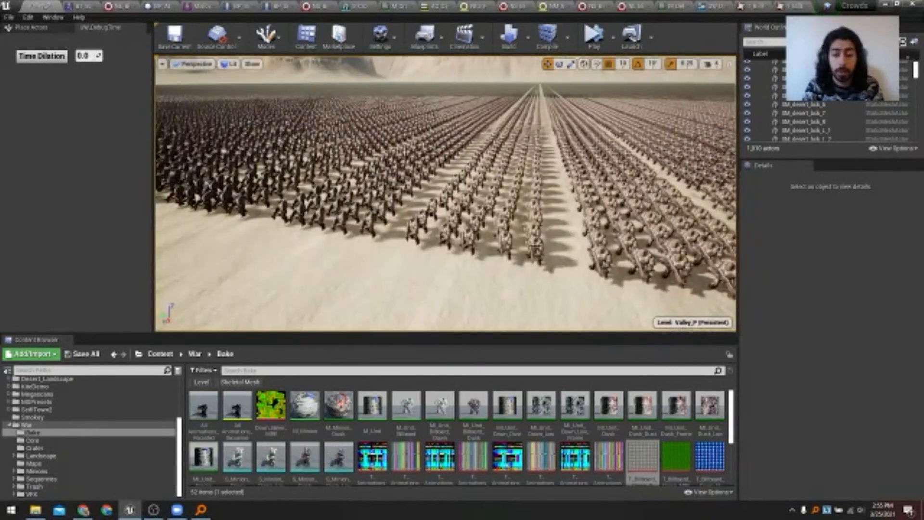
- Open the NS_Army_TeamB Niagara system for editing and show the low-detail Mesh Renderer's visibility settings with readable labels
right_click(539, 184)
click(573, 206)
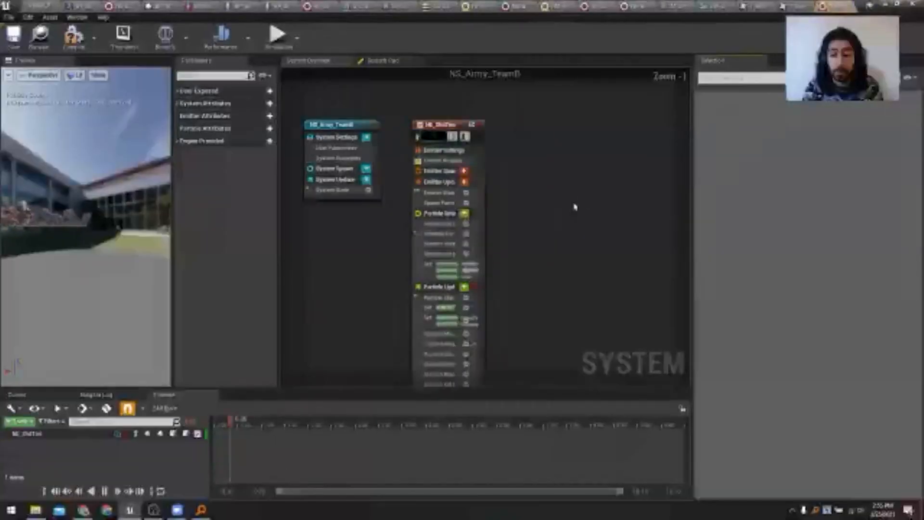
right_drag(595, 310, 578, 231)
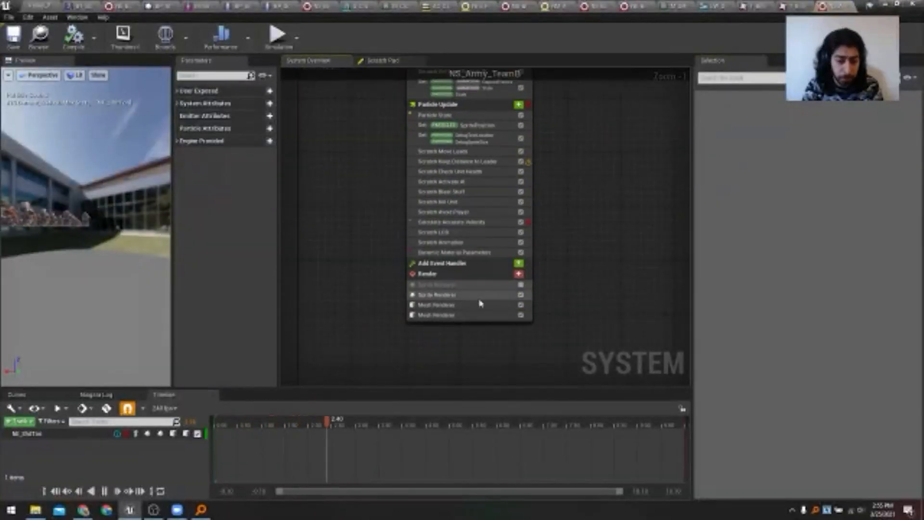
click(477, 305)
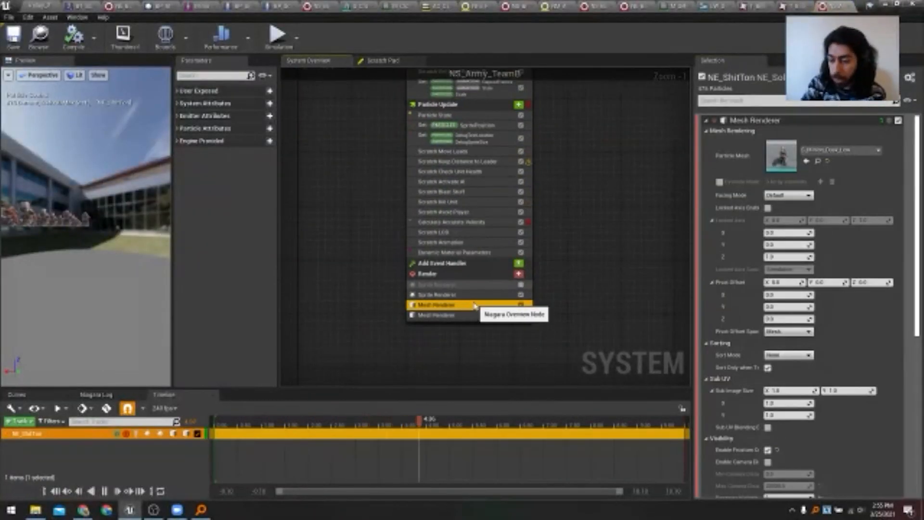
drag(762, 450, 792, 457)
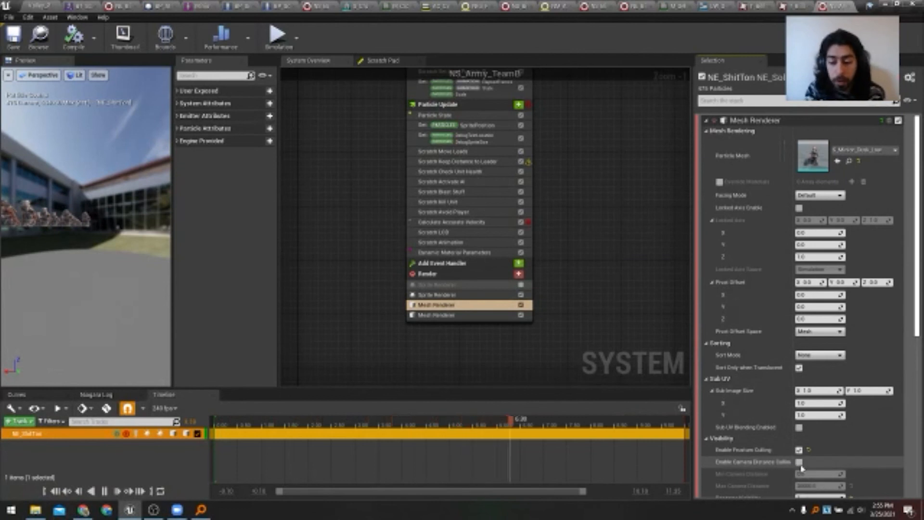
- Compare the Renderer Visibility settings of the two Mesh Renderers and the enabled Sprite Renderer
click(452, 315)
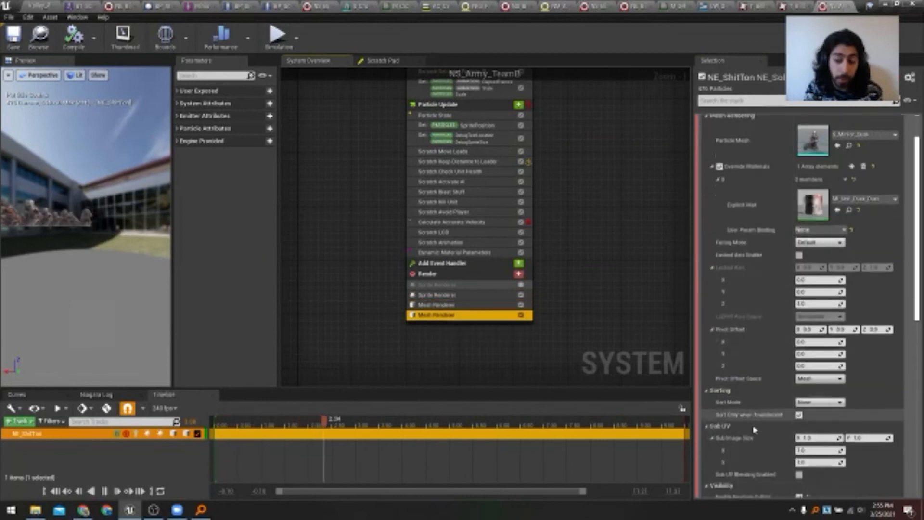
scroll(754, 426, down, 4)
scroll(754, 429, down, 1)
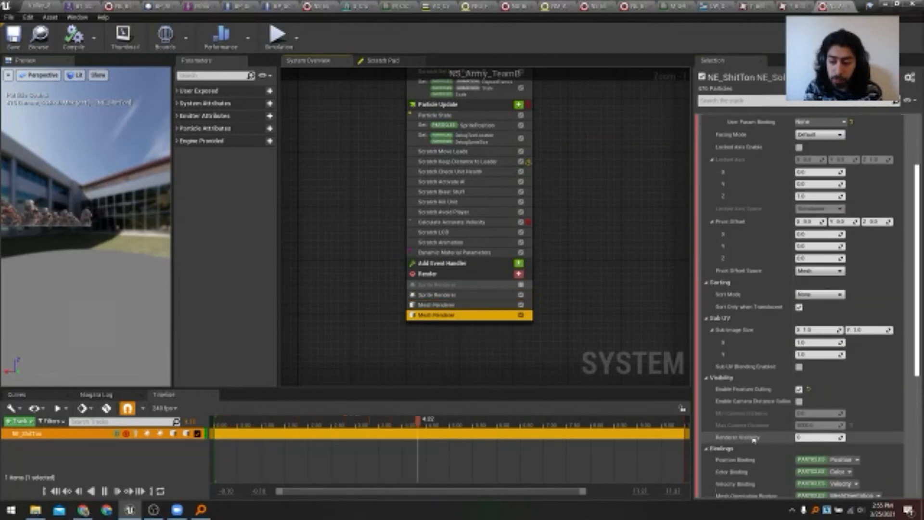
click(441, 306)
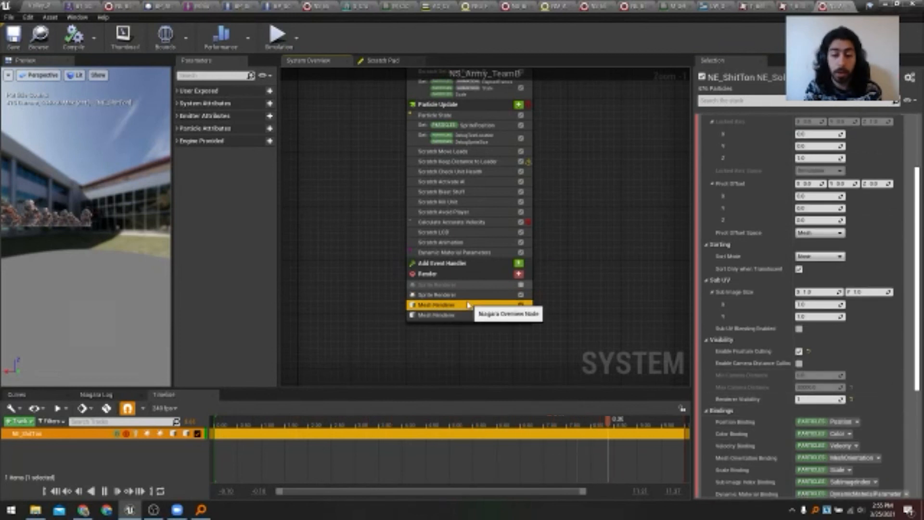
click(436, 295)
right_drag(583, 233, 590, 289)
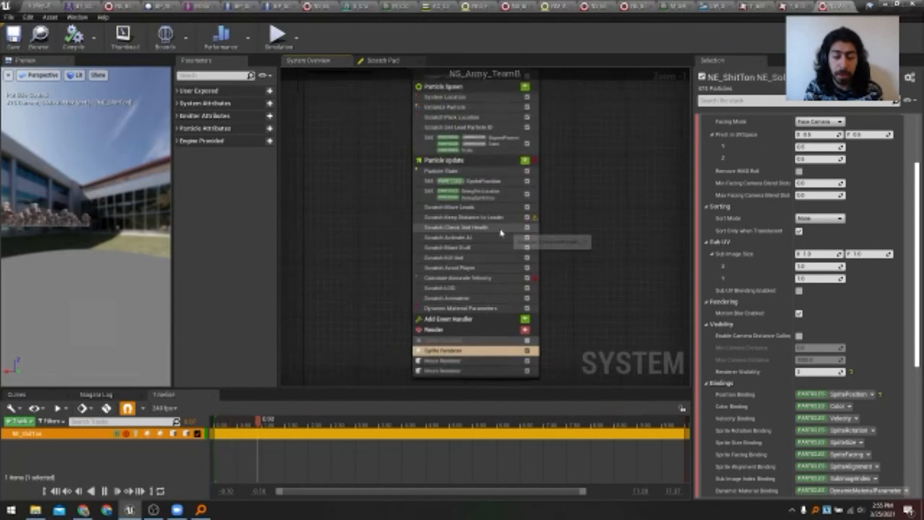
- Review the Scratch LOD module's inputs, open the parent NS_Soldier emitter and open its Scratch_LOD graph
click(460, 290)
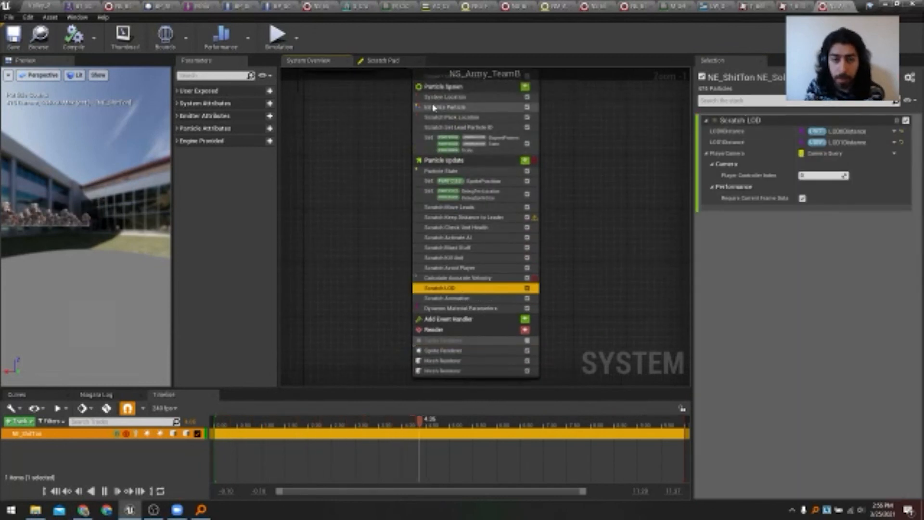
right_drag(553, 90, 550, 189)
click(525, 98)
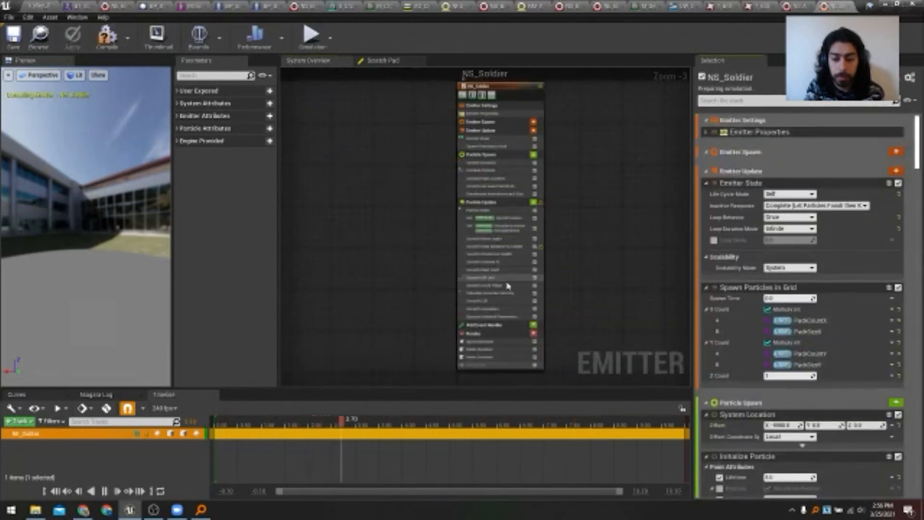
scroll(513, 292, up, 3)
double_click(513, 303)
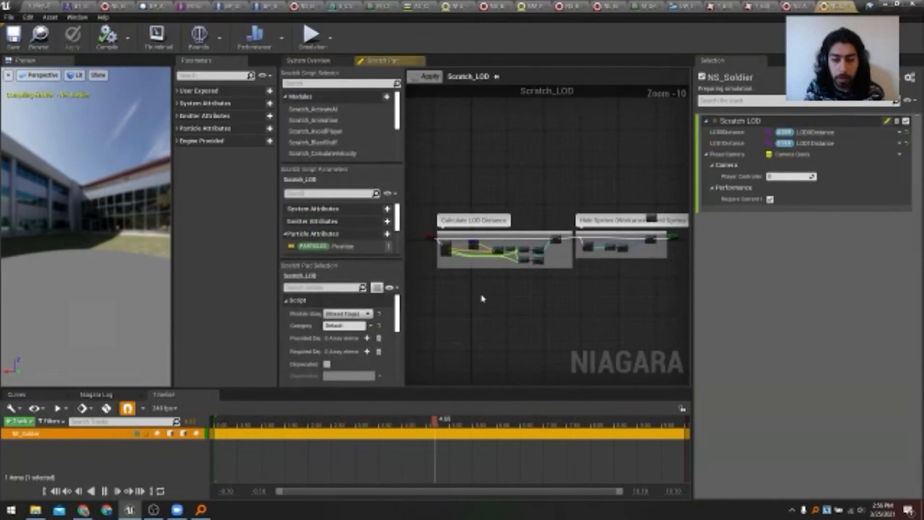
- Examine the Calculate LOD Distance nodes from the camera properties through Subtract and Length to the distance comparisons
scroll(515, 286, up, 8)
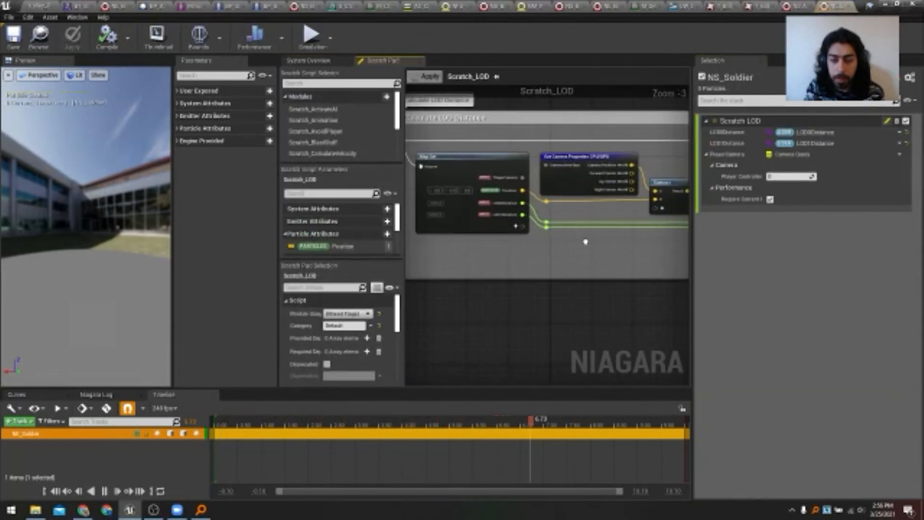
scroll(567, 273, up, 1)
click(544, 181)
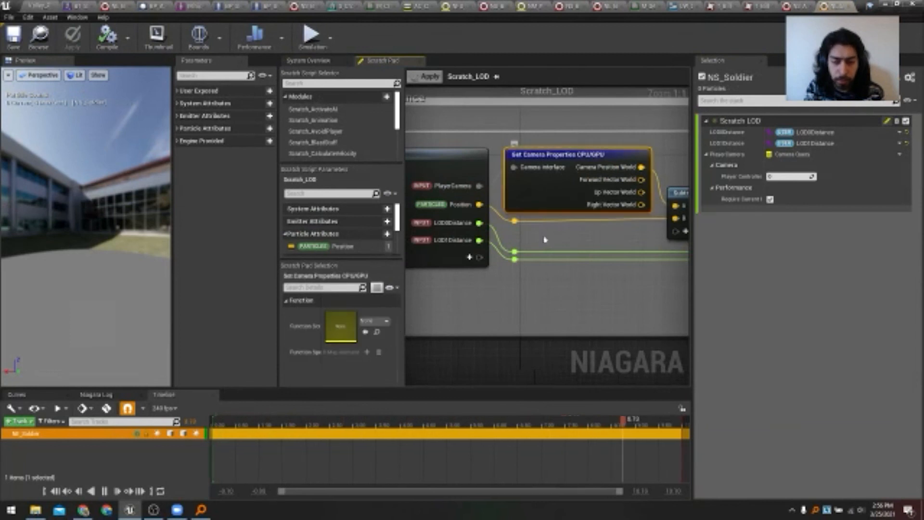
right_drag(620, 227, 497, 249)
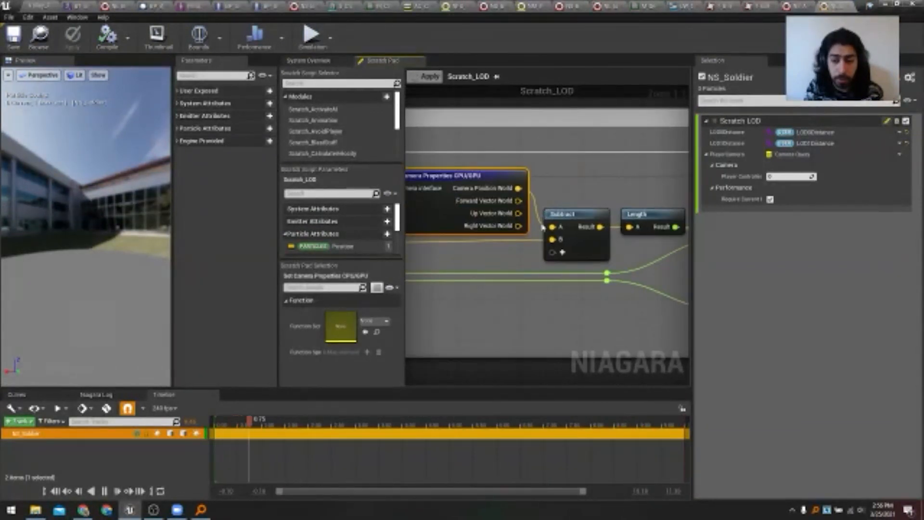
right_drag(628, 249, 439, 256)
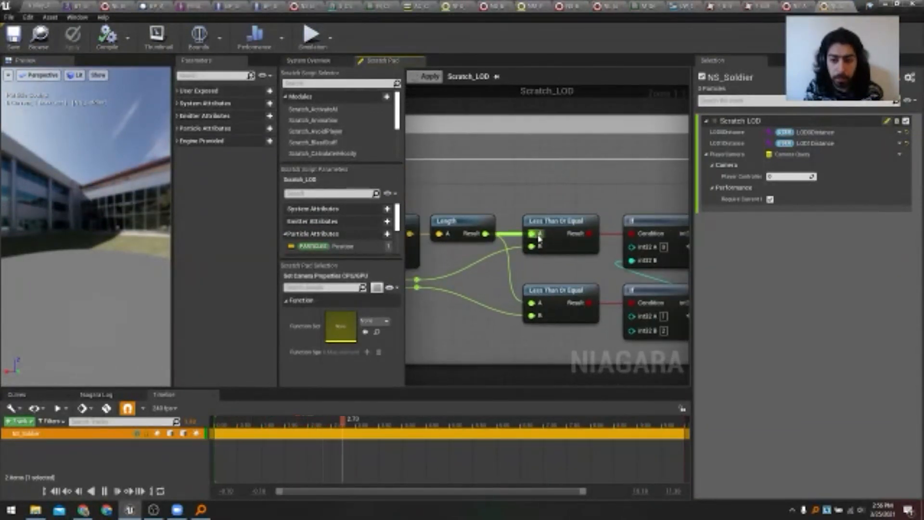
- Trace the two Less Than Or Equal comparisons through the If nodes to the Map Set output in the Scratch_LOD graph
right_drag(635, 257, 557, 251)
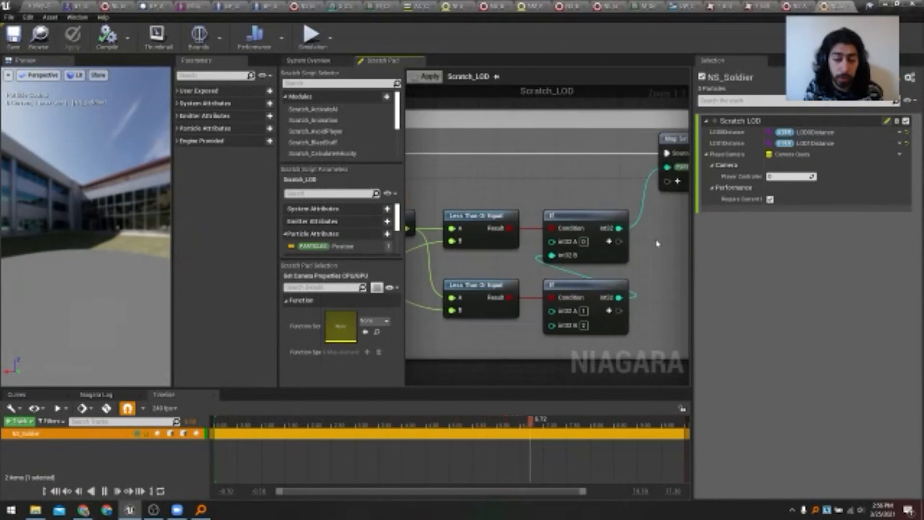
right_drag(623, 247, 574, 246)
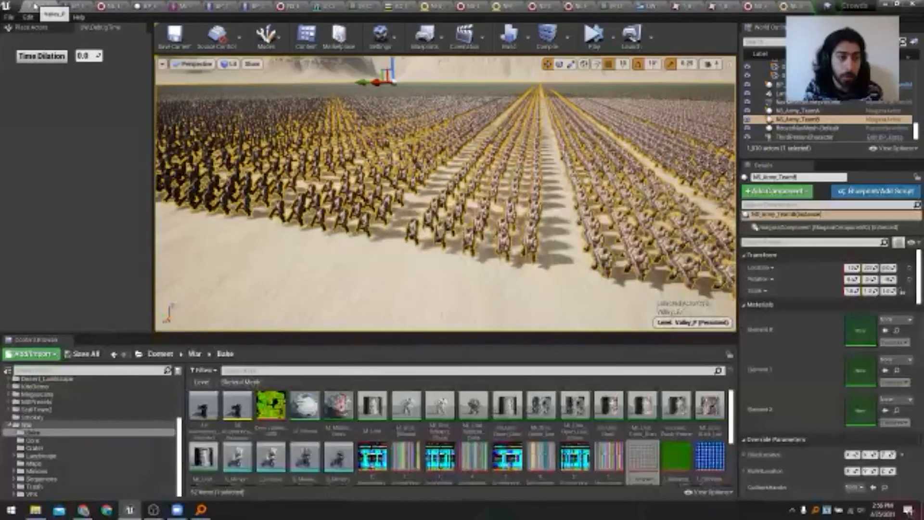
- Return to the Valley_P level, select the landscape instead of the army and inspect the front soldier rows from close up
click(378, 269)
right_drag(407, 277, 353, 285)
key(w)
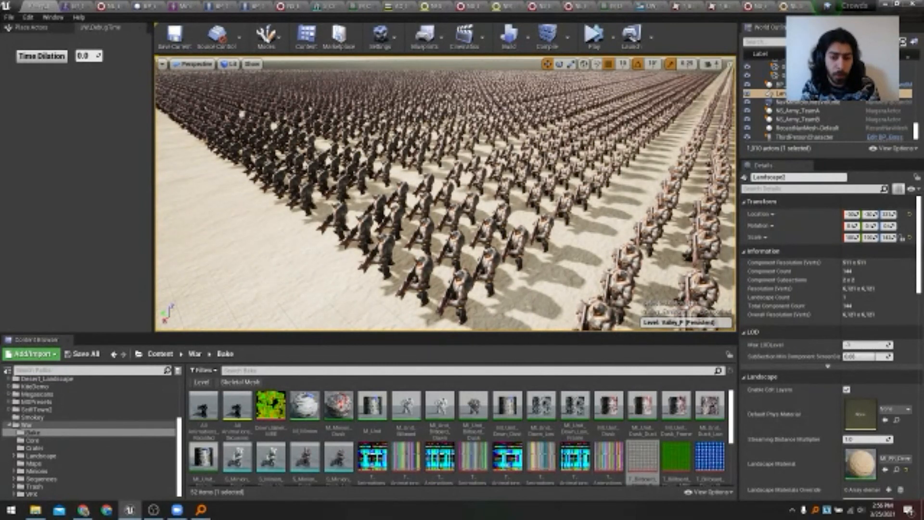
right_drag(353, 285, 318, 297)
key(w)
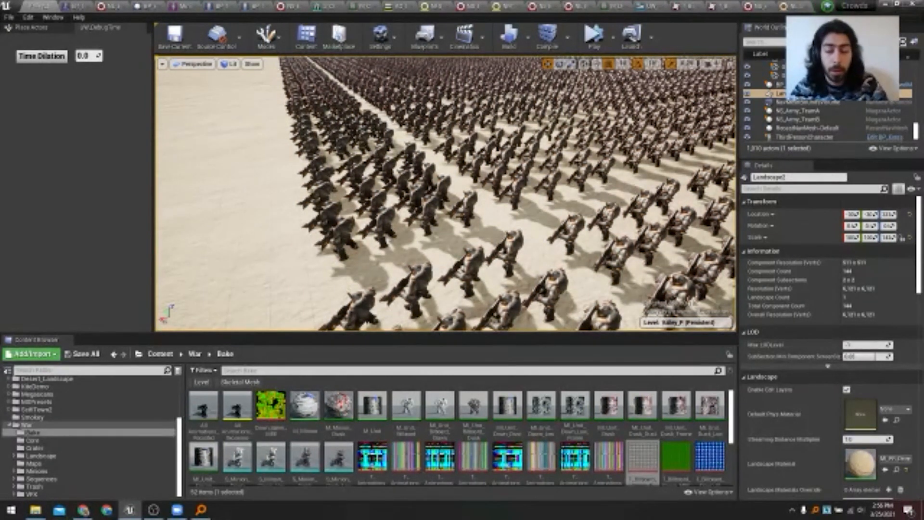
- Play the Valley_P level in the editor, take control of the armored character and run it towards the armies
click(613, 39)
click(637, 67)
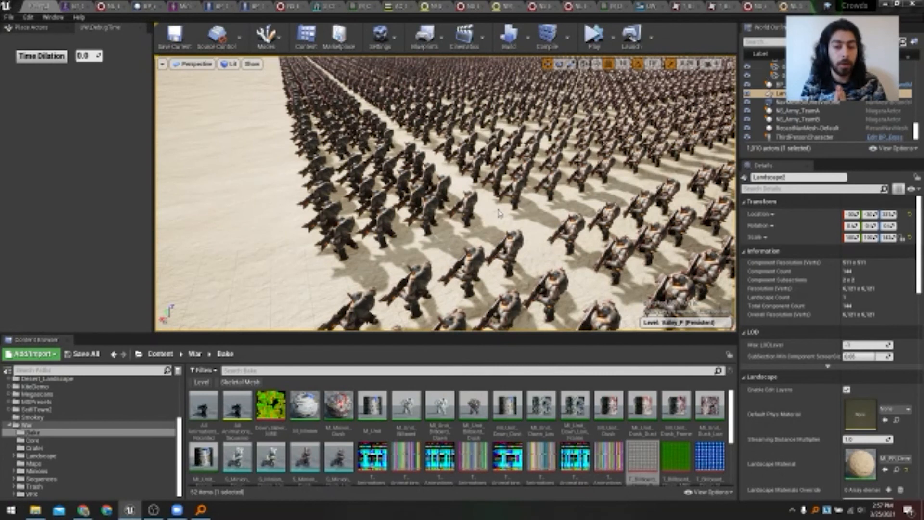
key(alt+p)
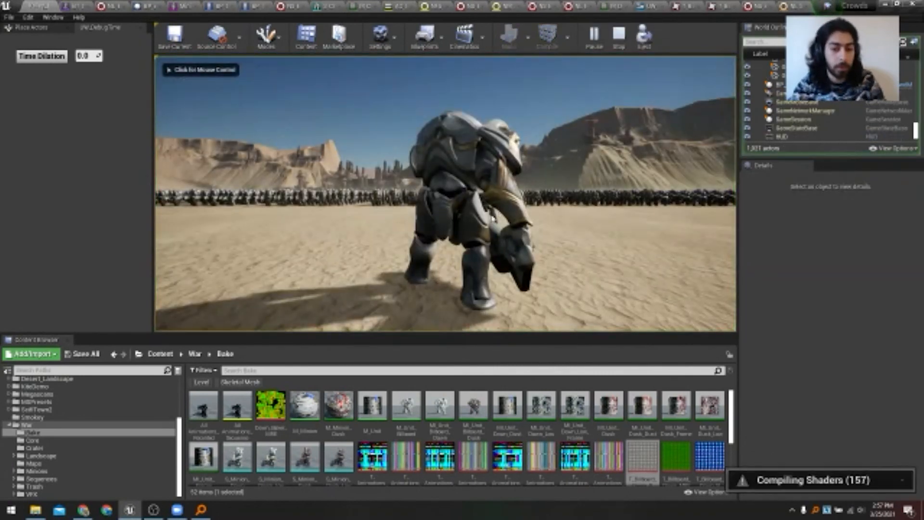
click(445, 194)
key(w)
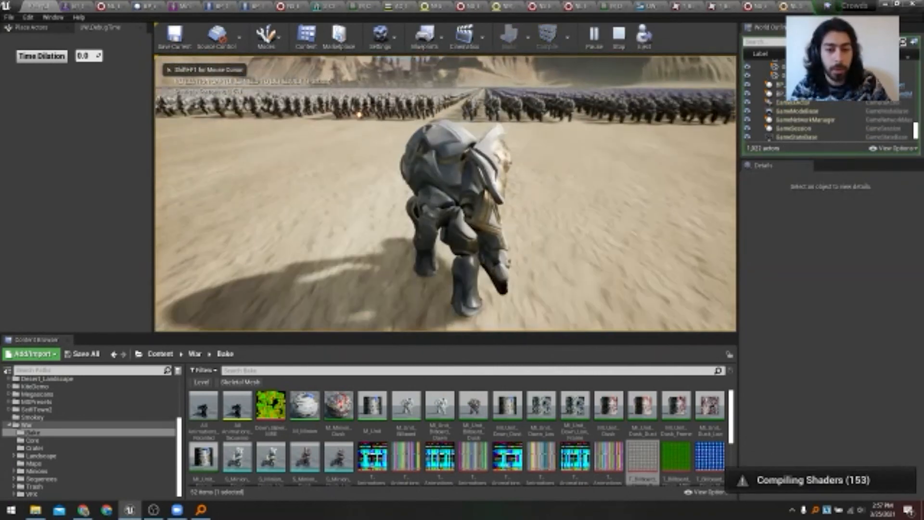